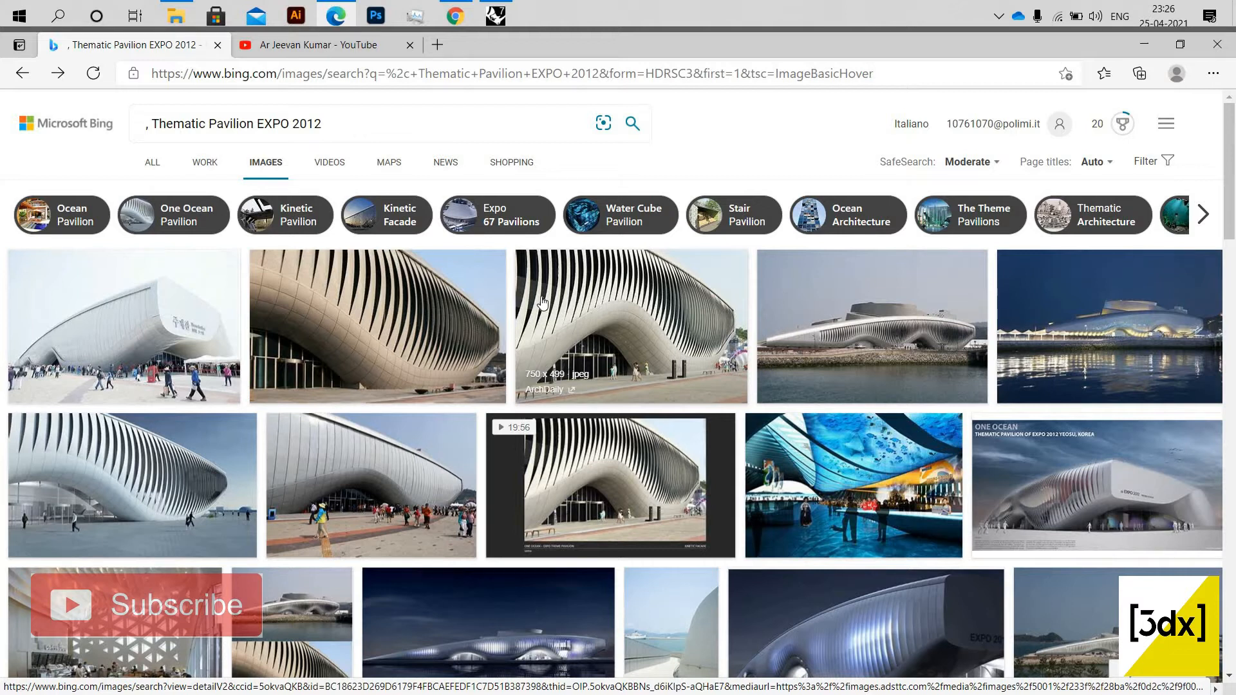
Look through the image results for the Thematic Pavilion EXPO 2012 as design reference.
scroll(855, 435, down, 3)
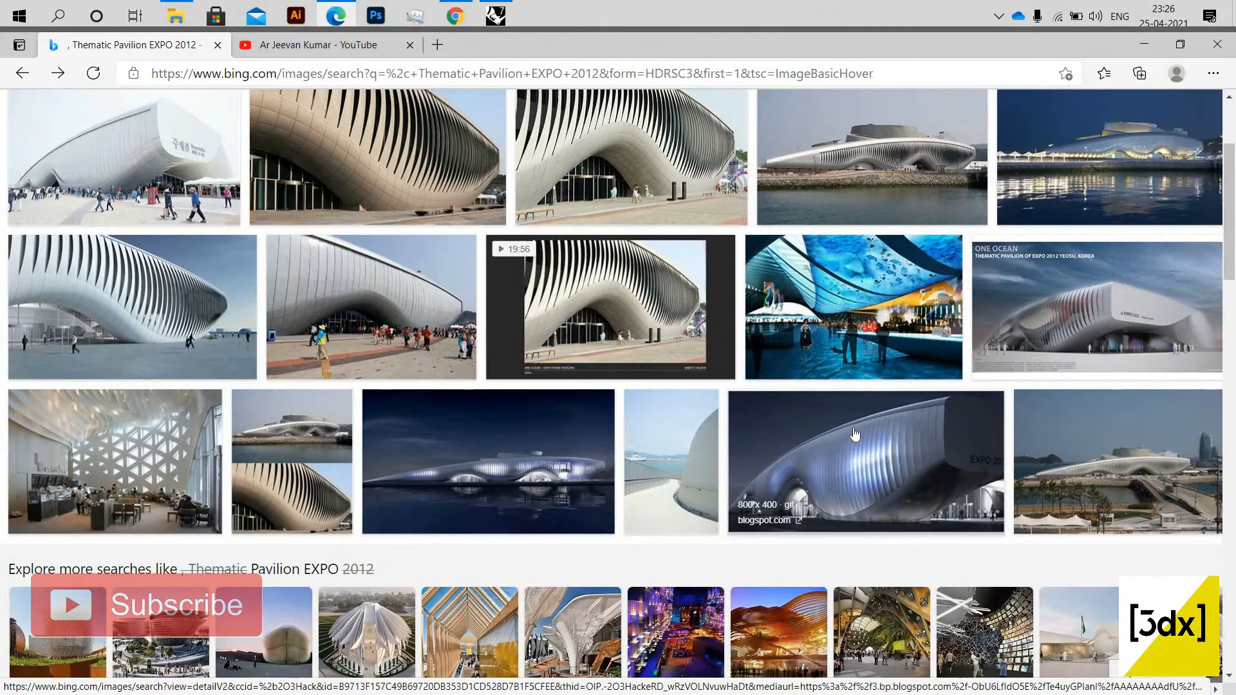
scroll(855, 435, up, 3)
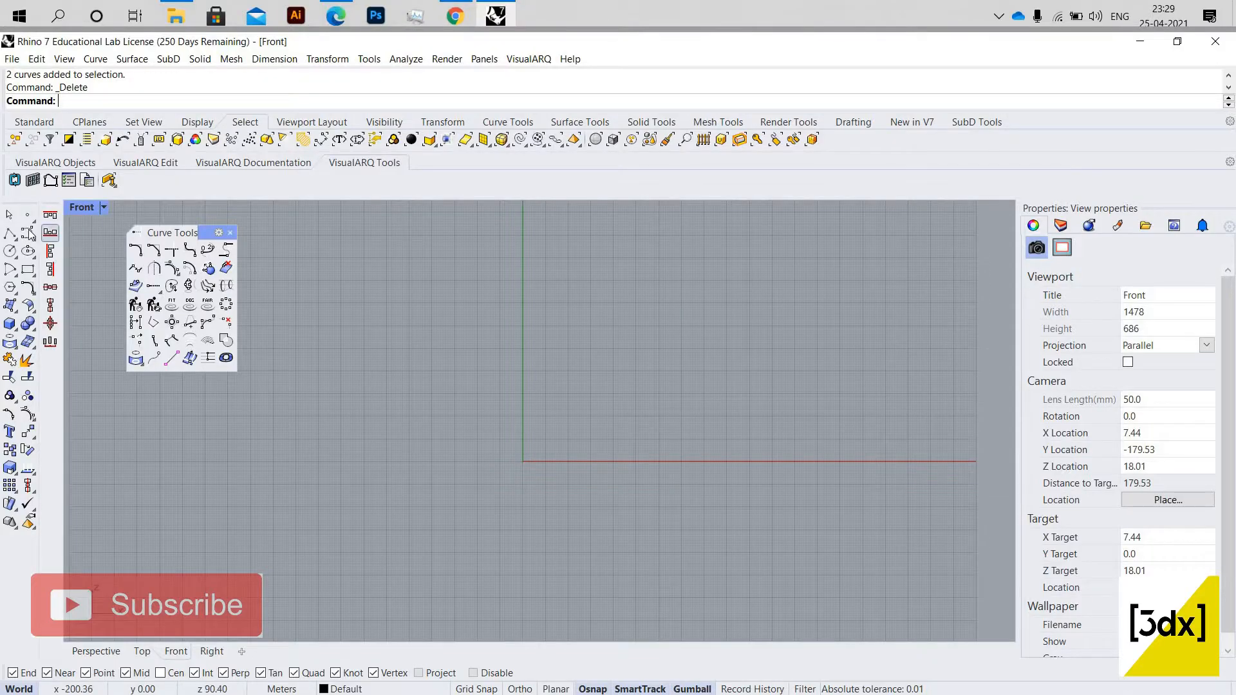
Start a Spiral in the Front view, with its axis running from 0,0 about 85 m along the X axis using Ortho.
click(31, 235)
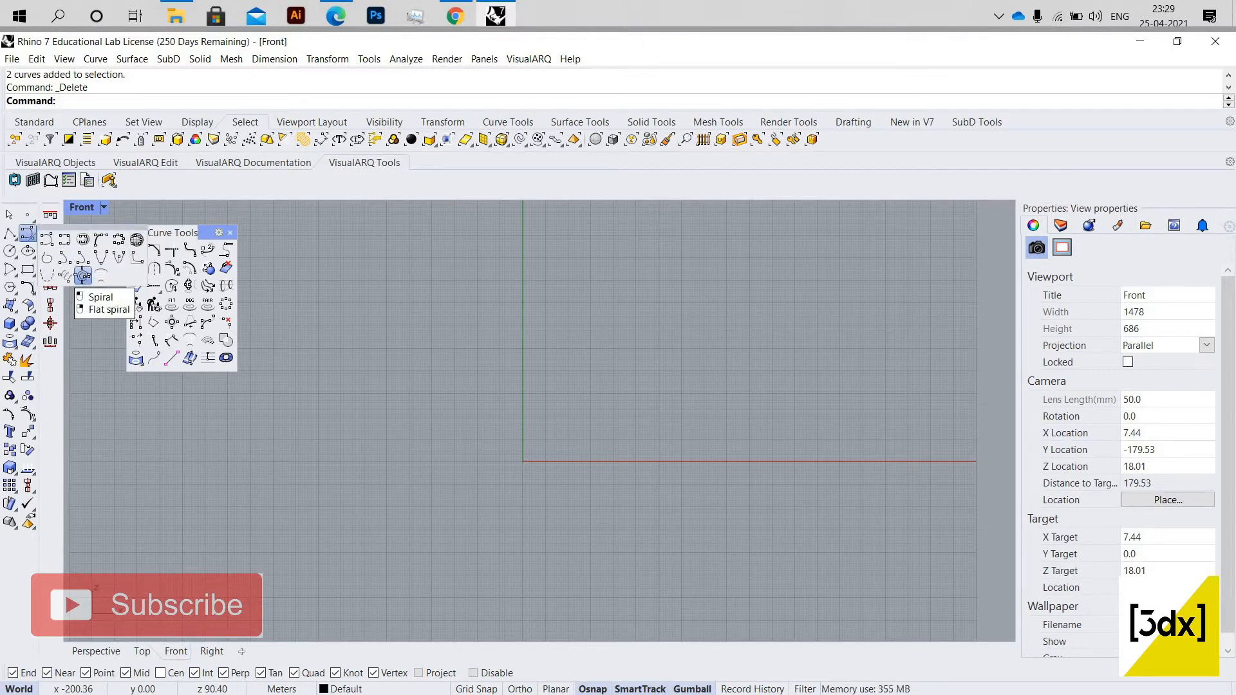
click(83, 278)
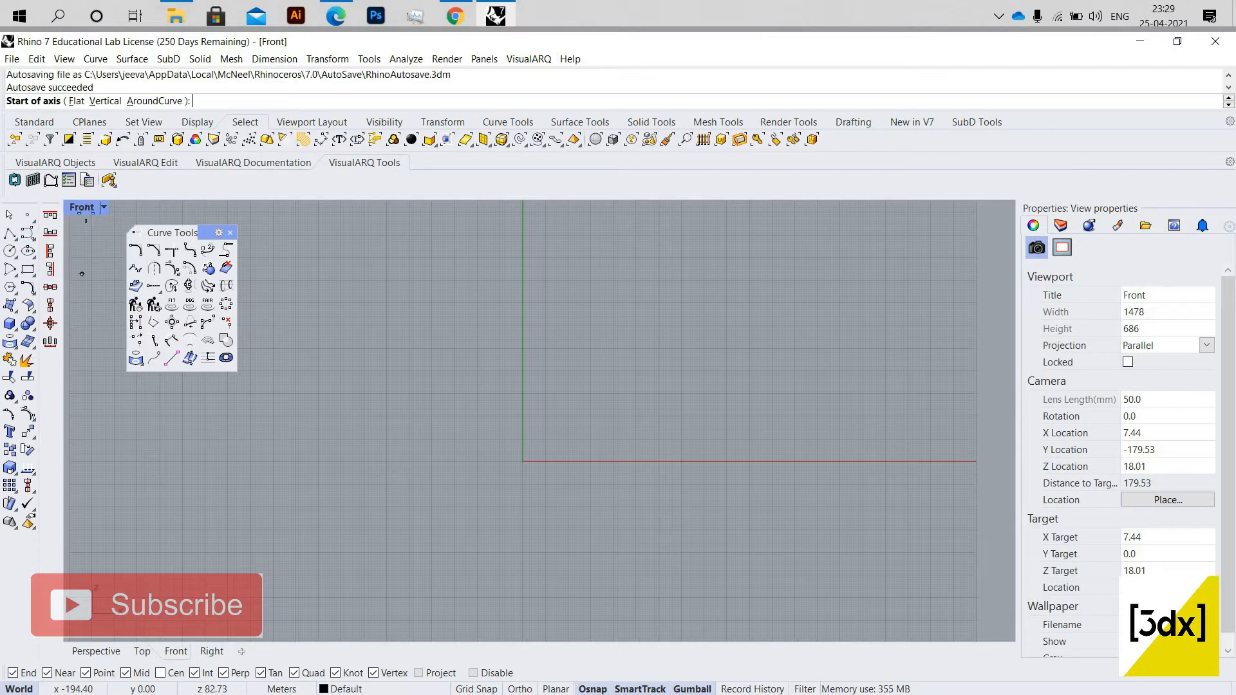
double_click(81, 207)
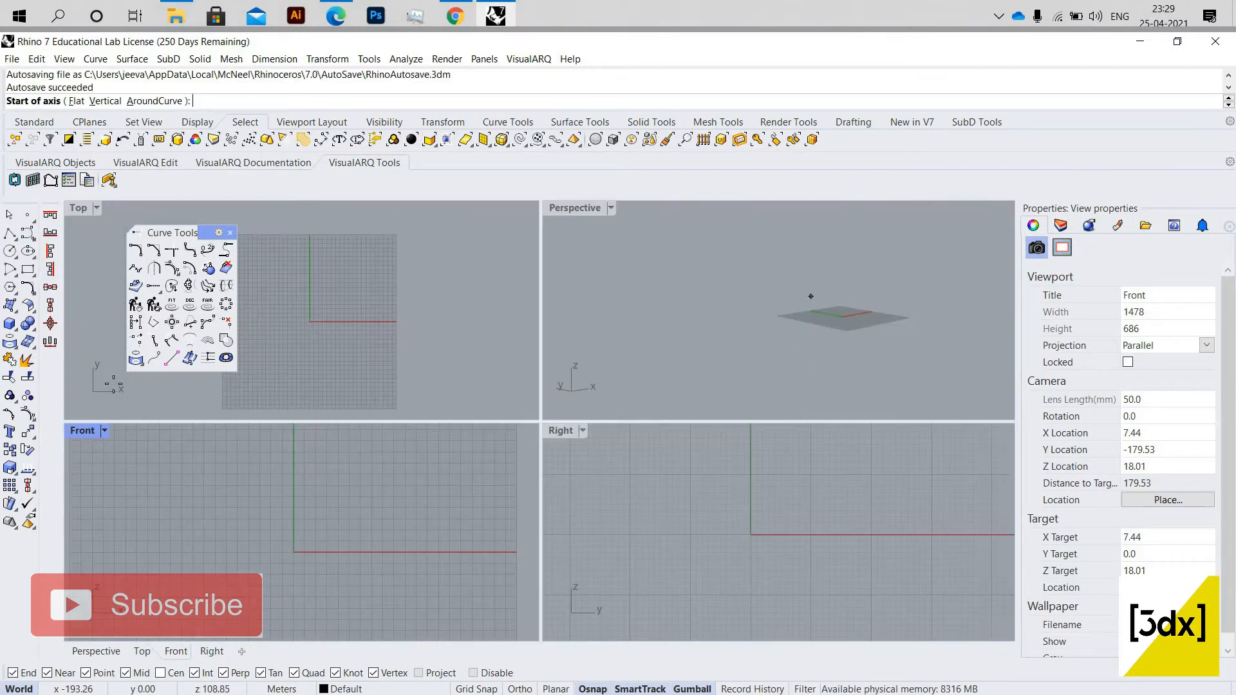
double_click(80, 434)
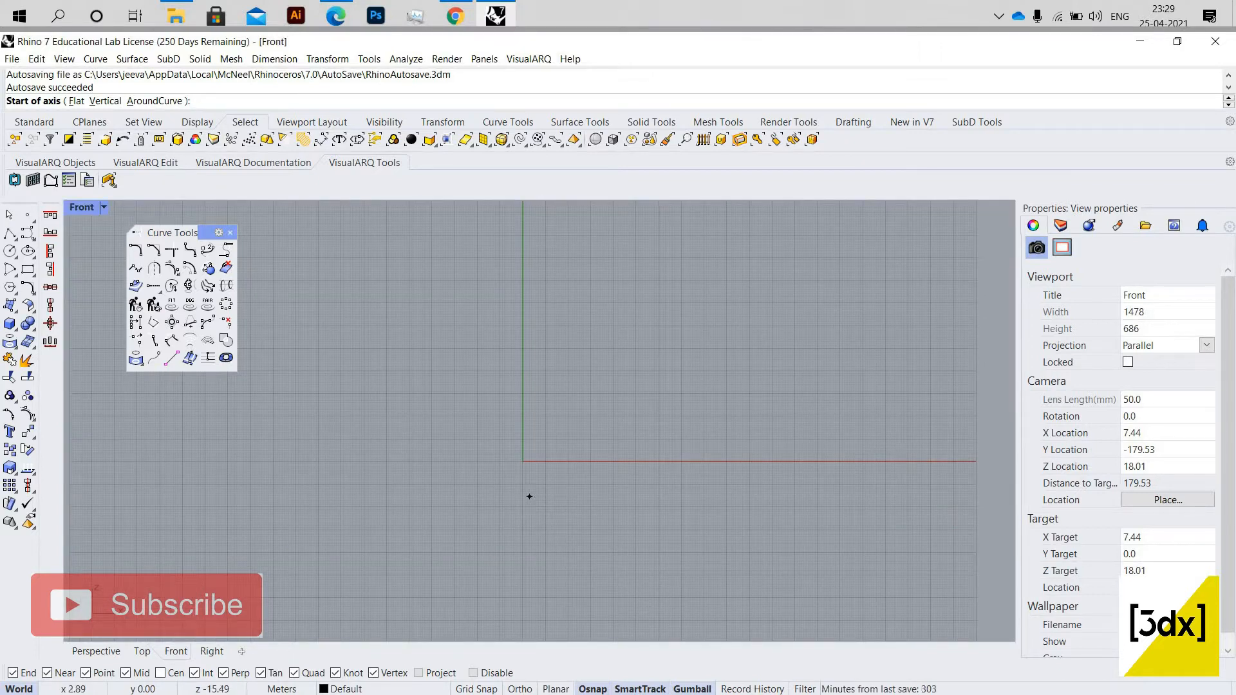
text(0,0)
key(Return)
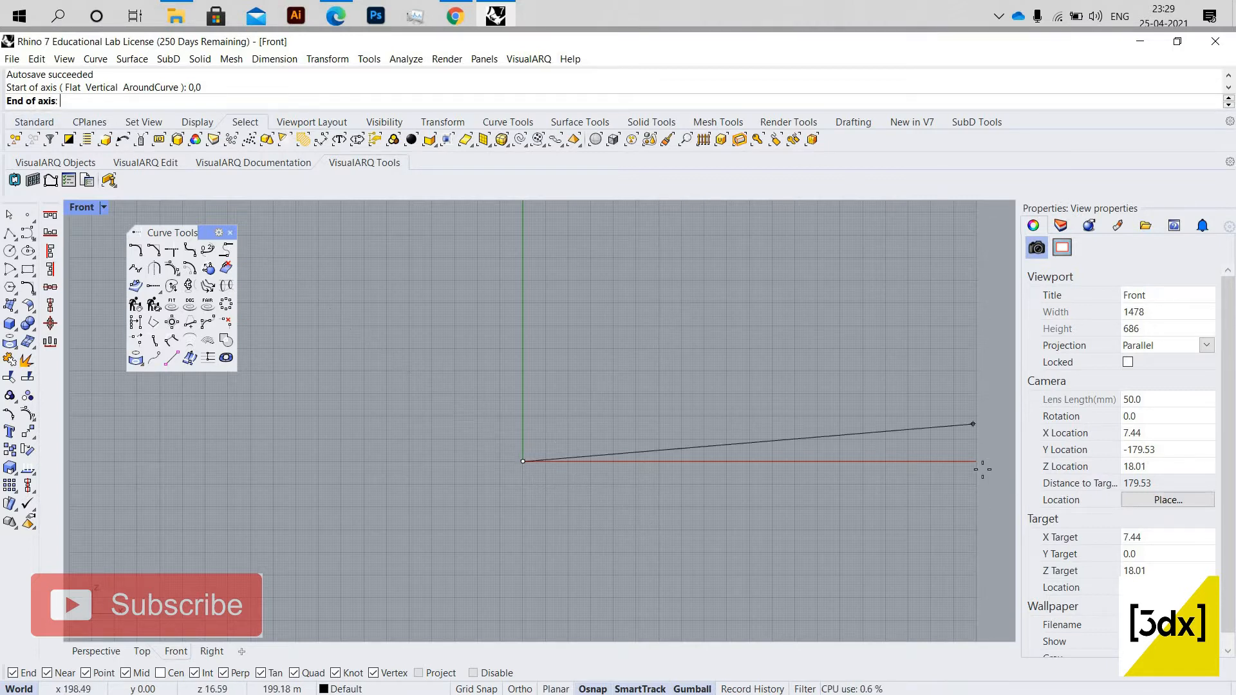
scroll(606, 619, up, 3)
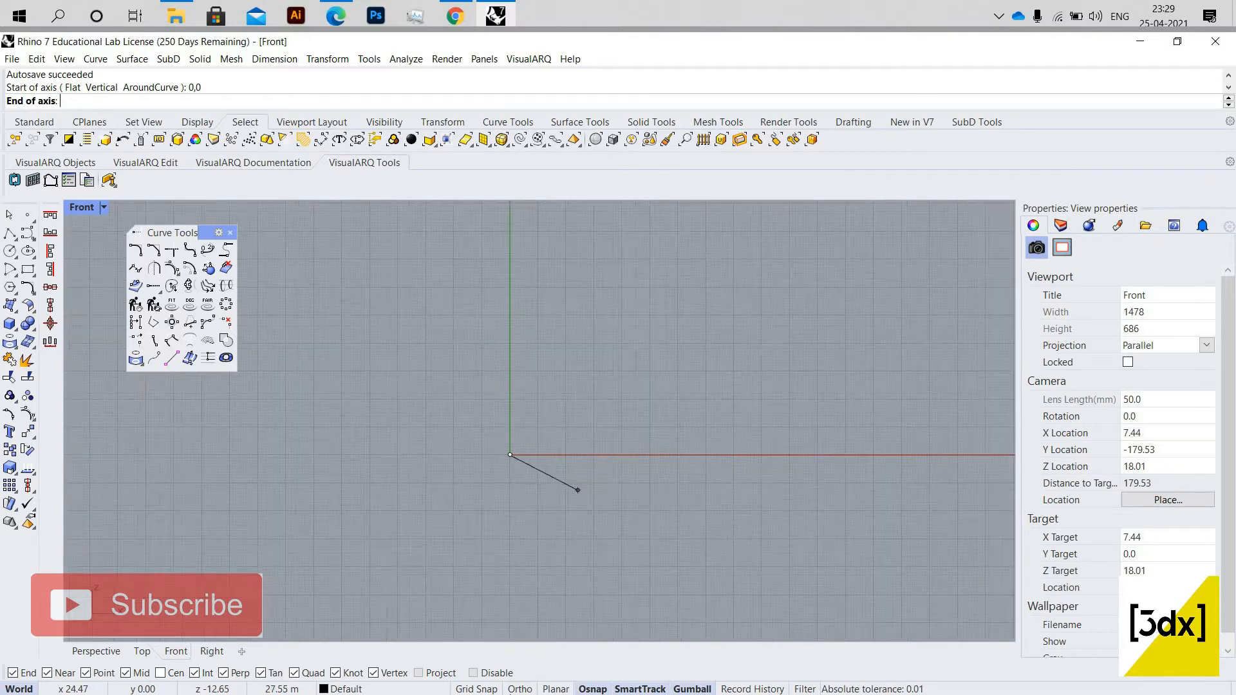
key(F8)
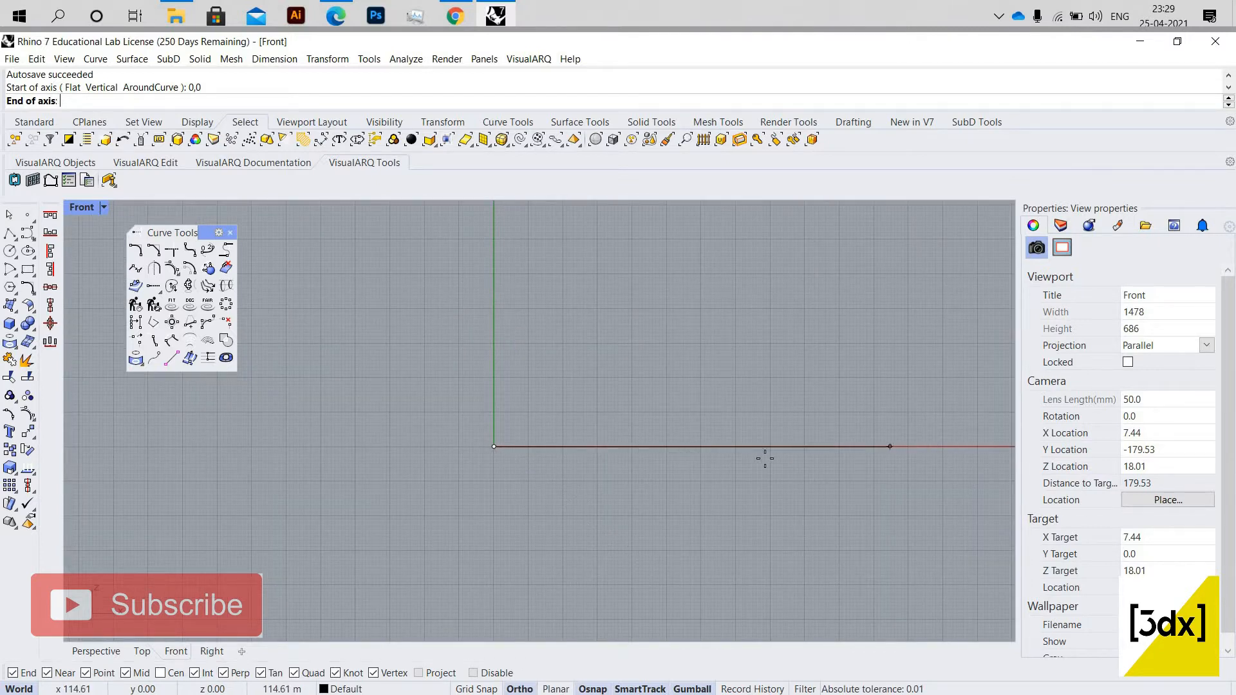
scroll(795, 450, up, 1)
click(804, 449)
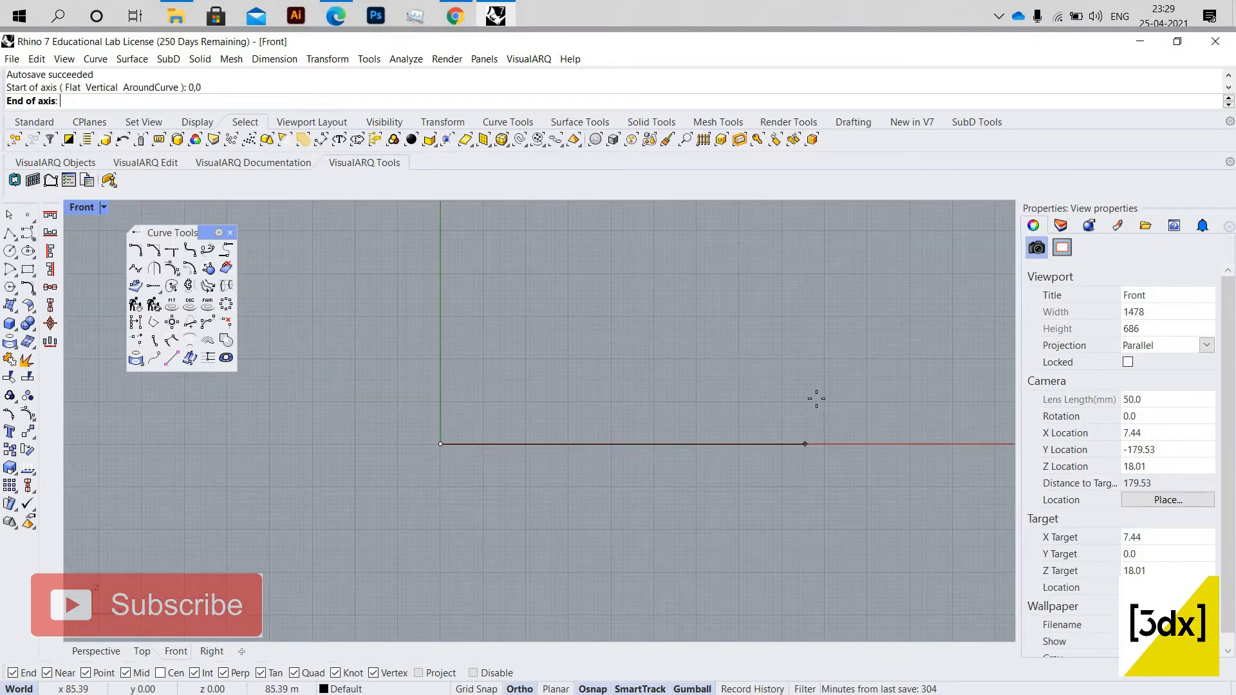
Complete the three-turn spiral with a first radius of 4 m and a second radius of about 15 m.
scroll(799, 414, up, 4)
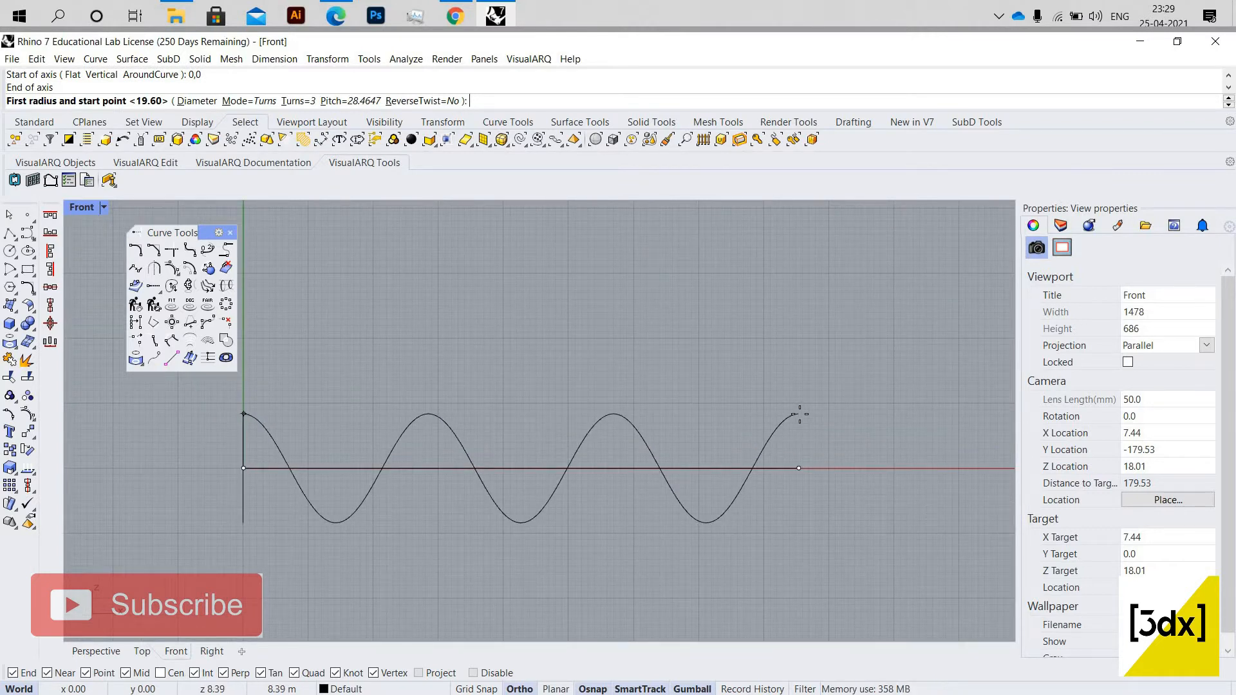
text(4)
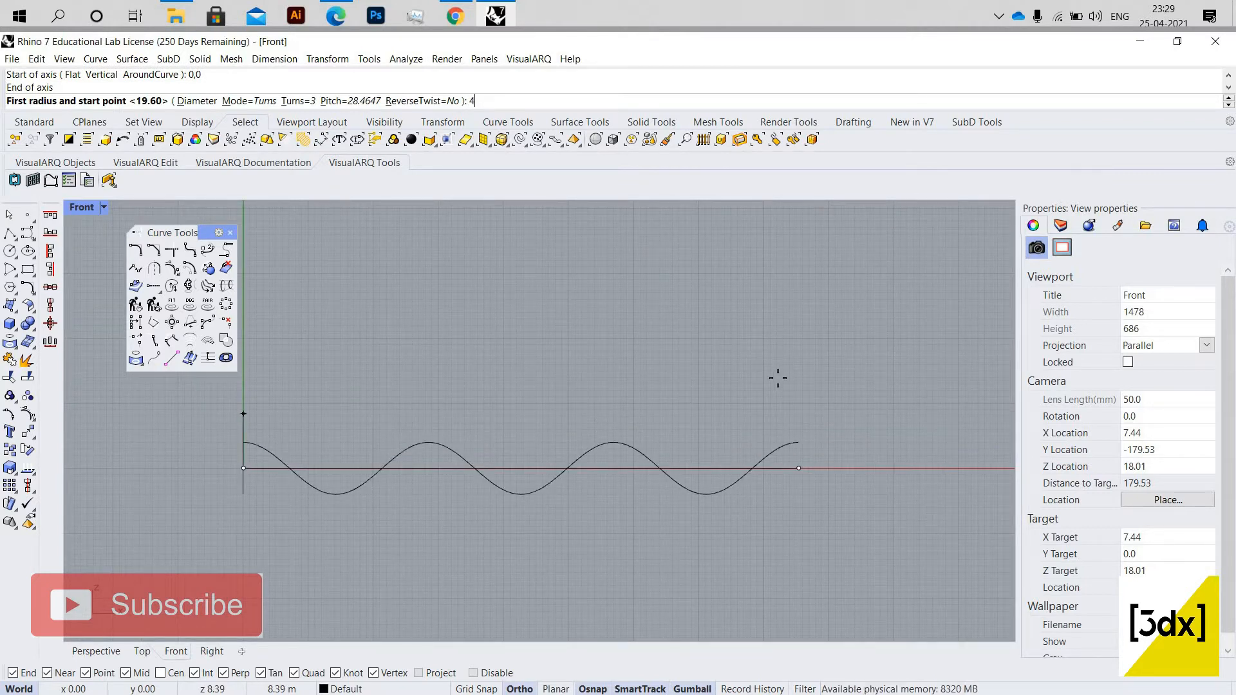
key(Return)
click(792, 346)
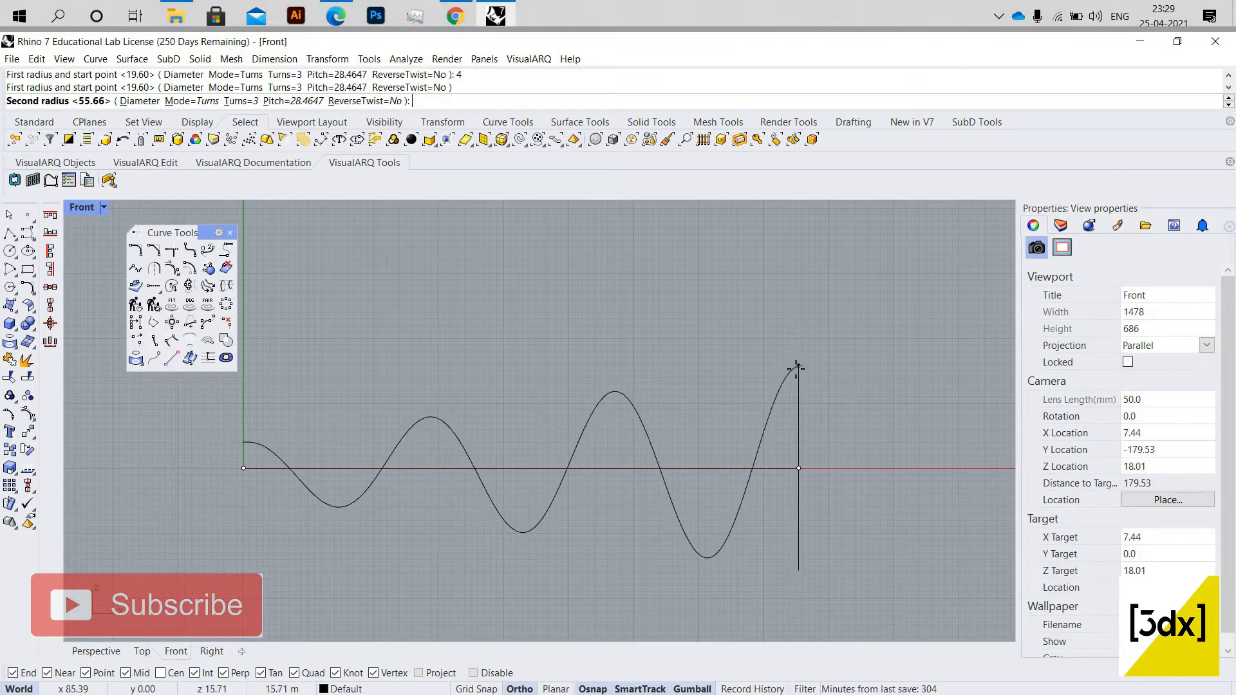
click(796, 369)
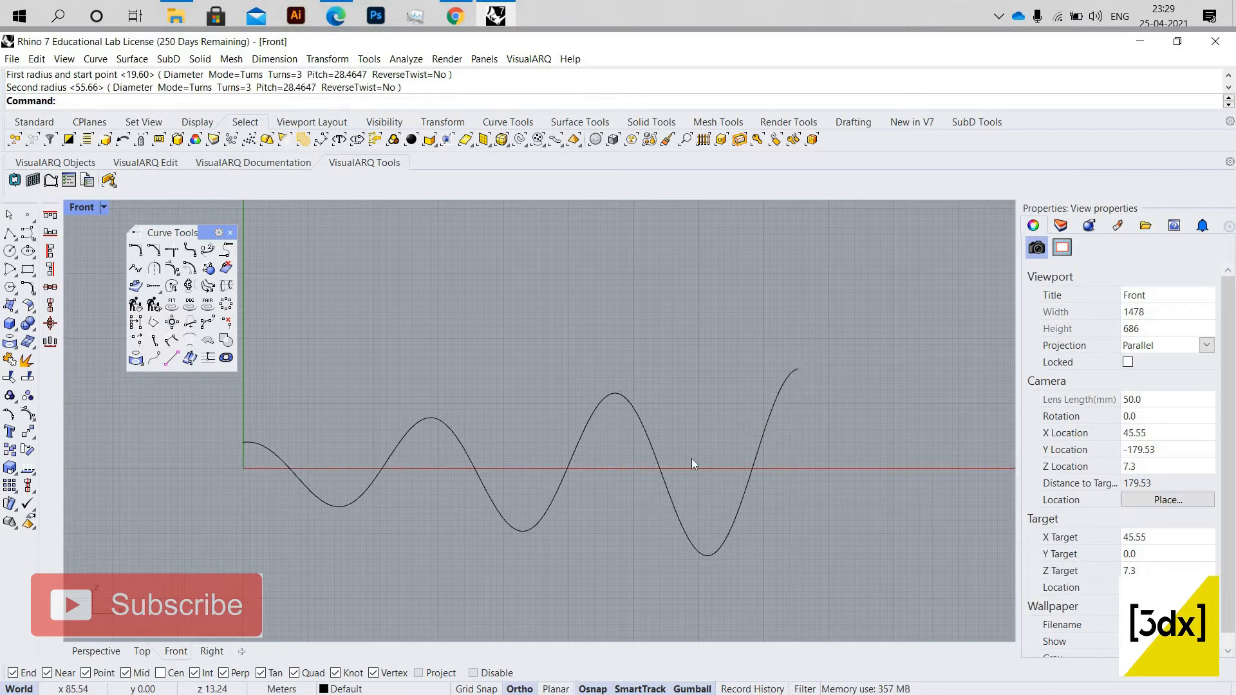
scroll(691, 458, down, 2)
scroll(496, 500, up, 1)
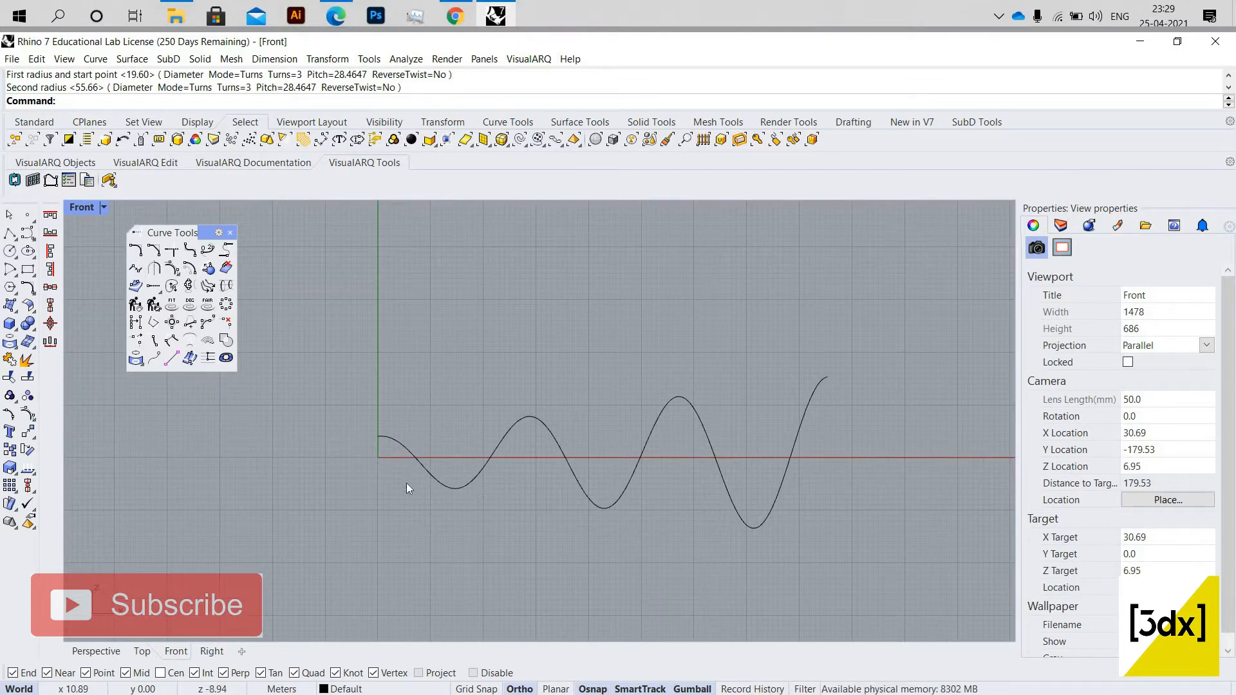
scroll(750, 422, up, 1)
scroll(516, 334, down, 1)
click(726, 422)
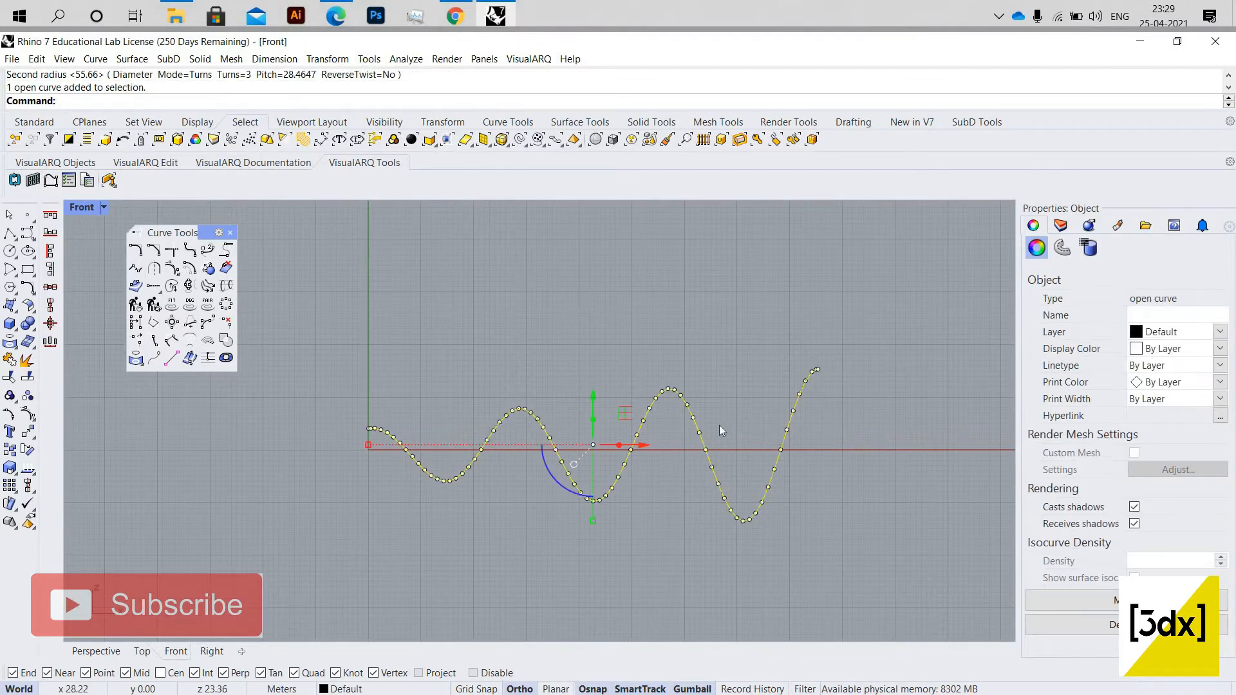
click(717, 425)
click(697, 423)
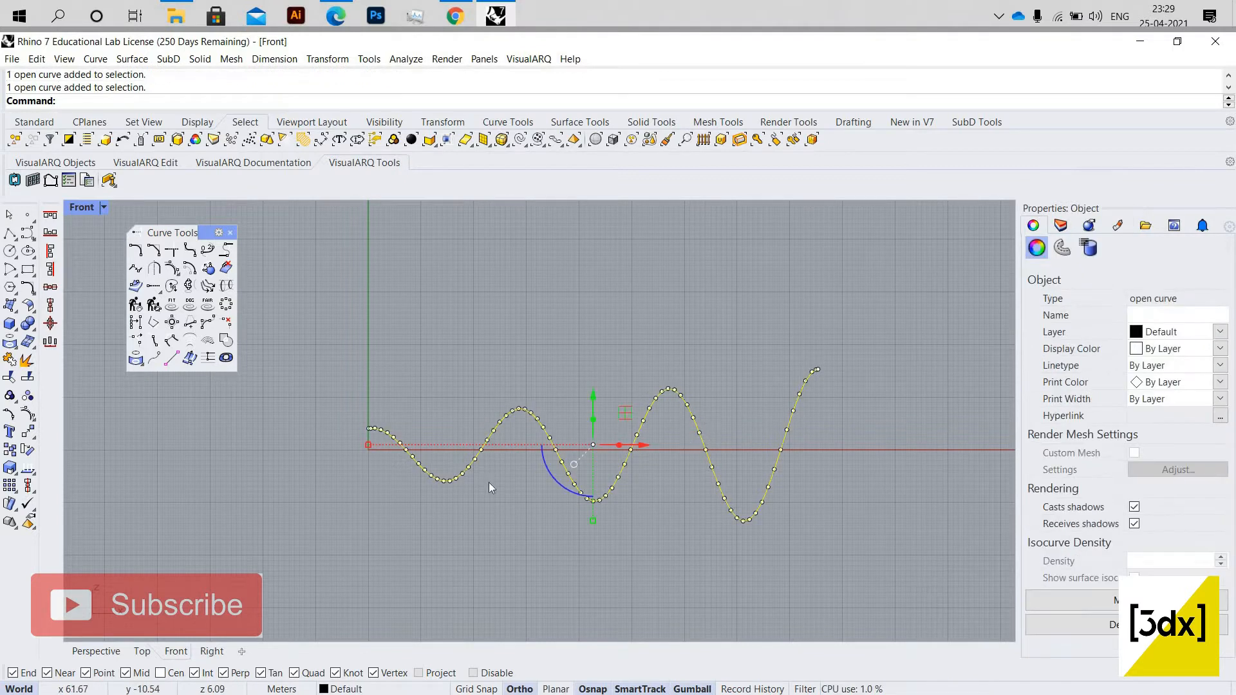
Draw a vertical line upward from the quadrant point at the spiral's first trough, extending above the curve.
text(l)
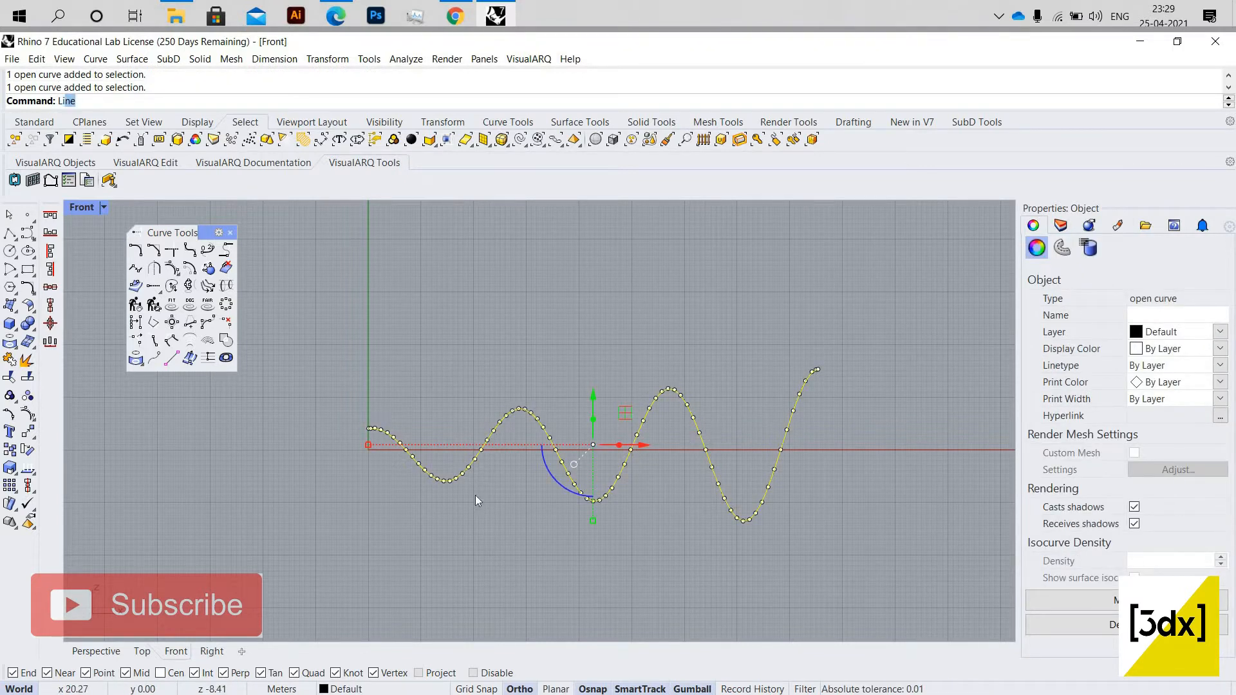
key(Return)
key(Escape)
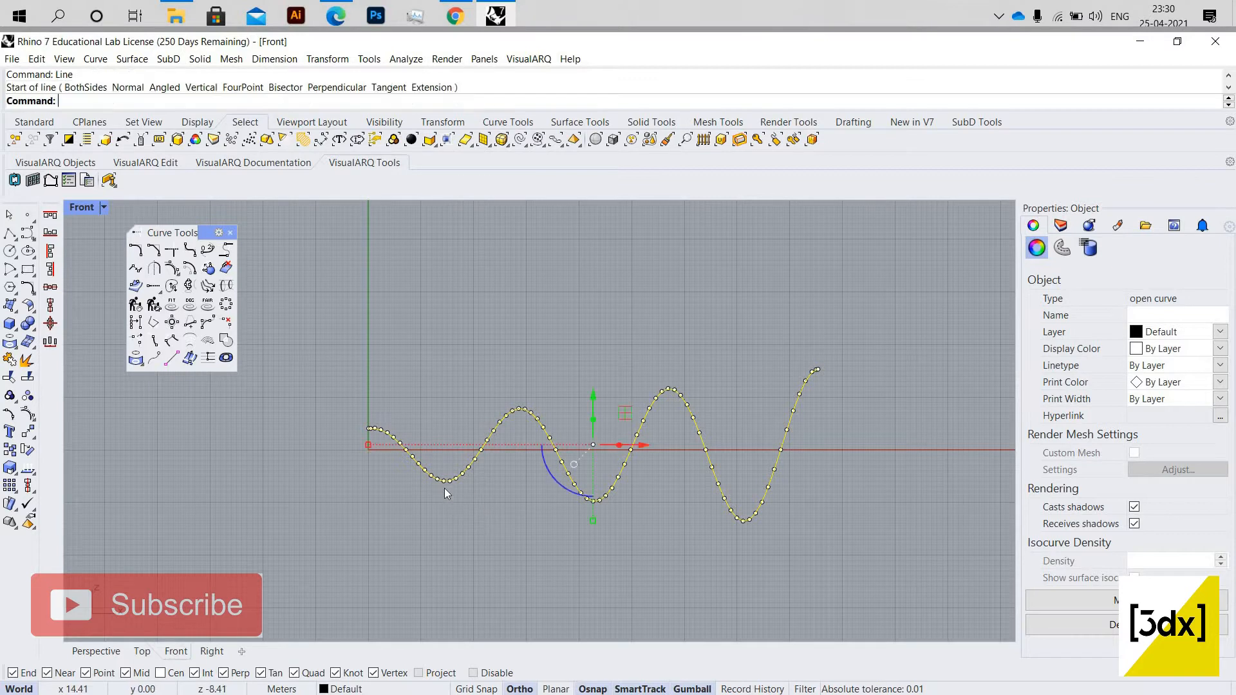
key(Escape)
key(Return)
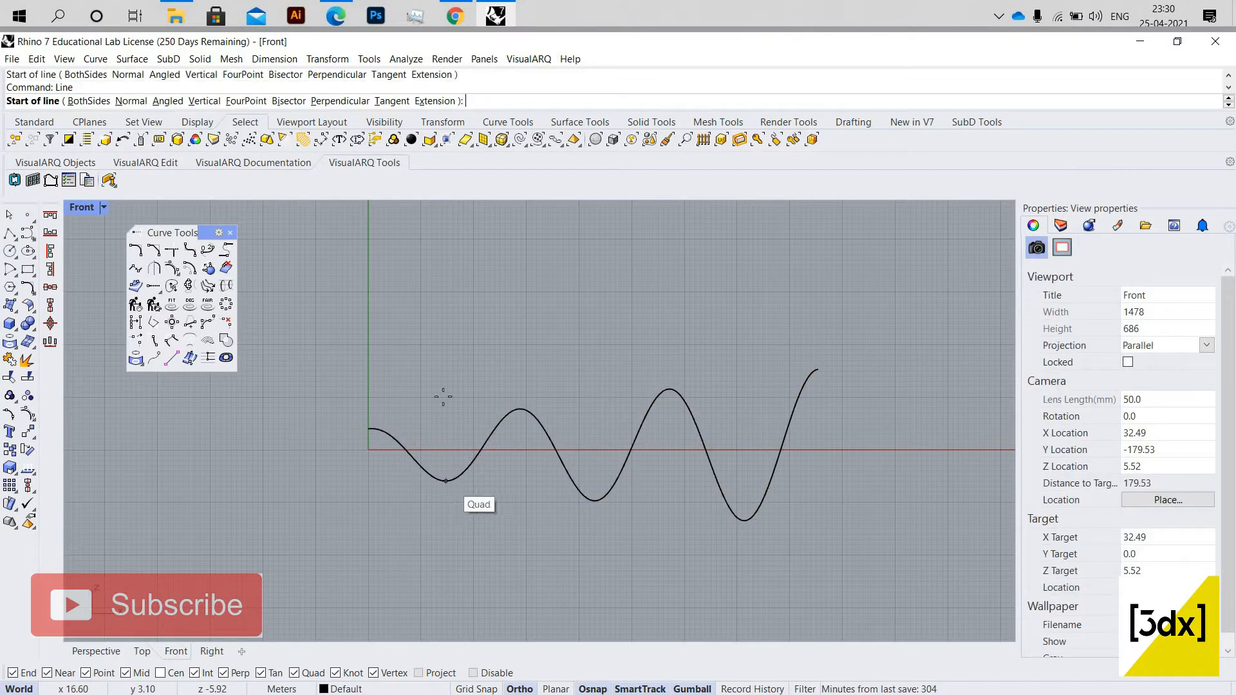
click(445, 481)
click(446, 350)
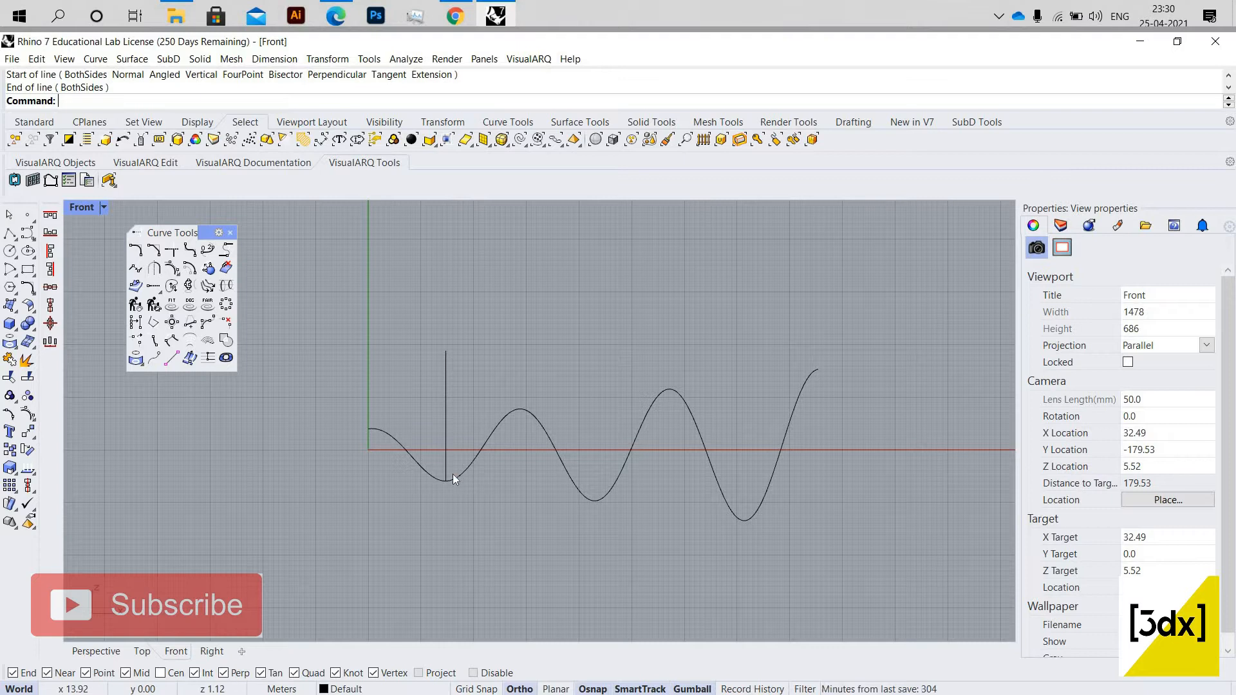
Trim away the spiral's starting section up to the vertical line, and delete that line.
scroll(442, 444, up, 2)
scroll(457, 538, up, 1)
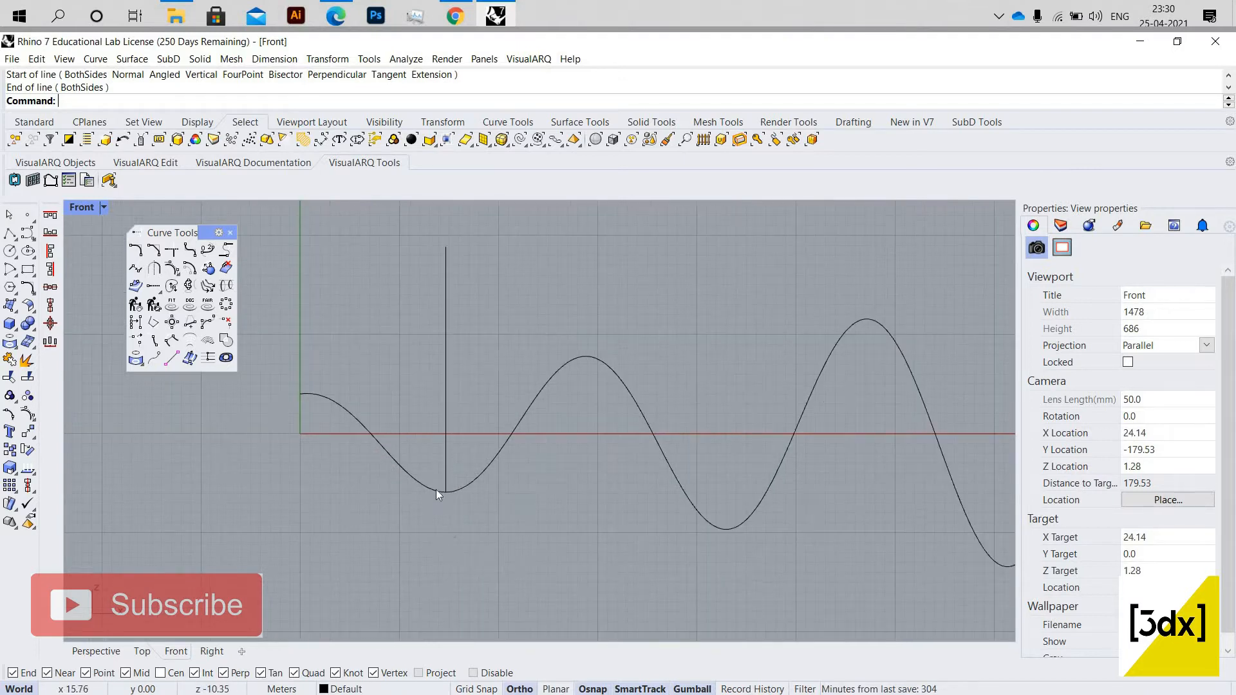
key(ctrl+a)
text(trim)
key(Return)
click(397, 466)
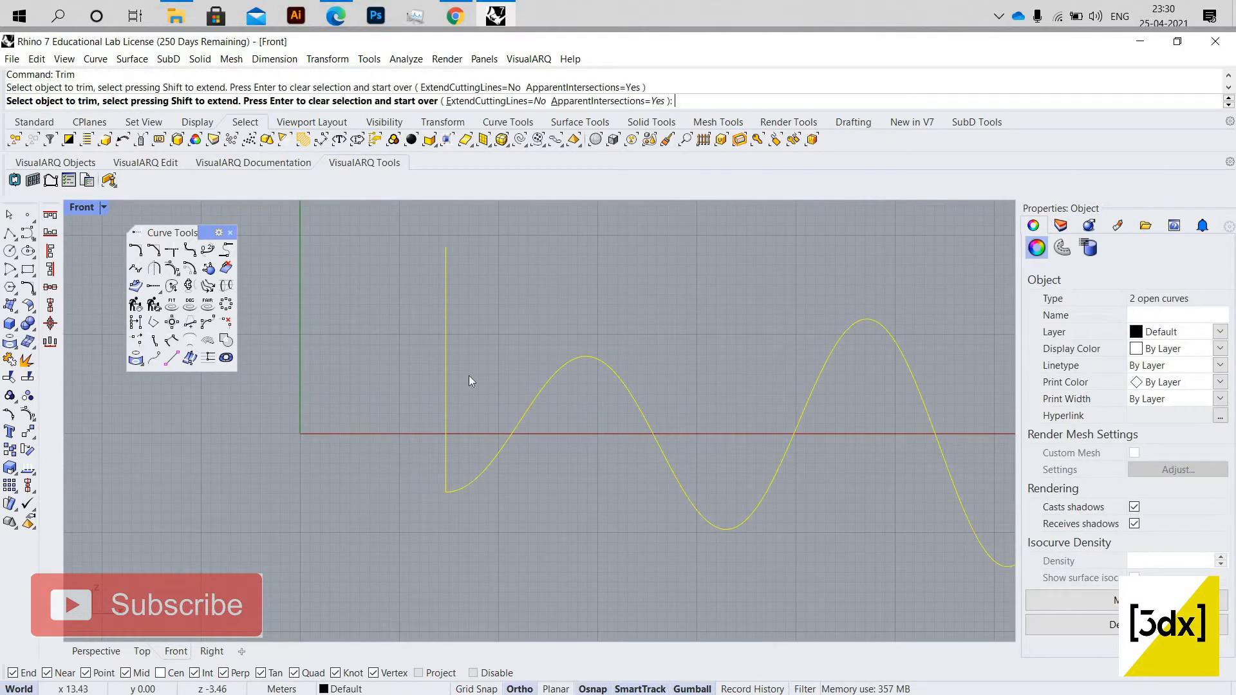
key(Return)
key(Delete)
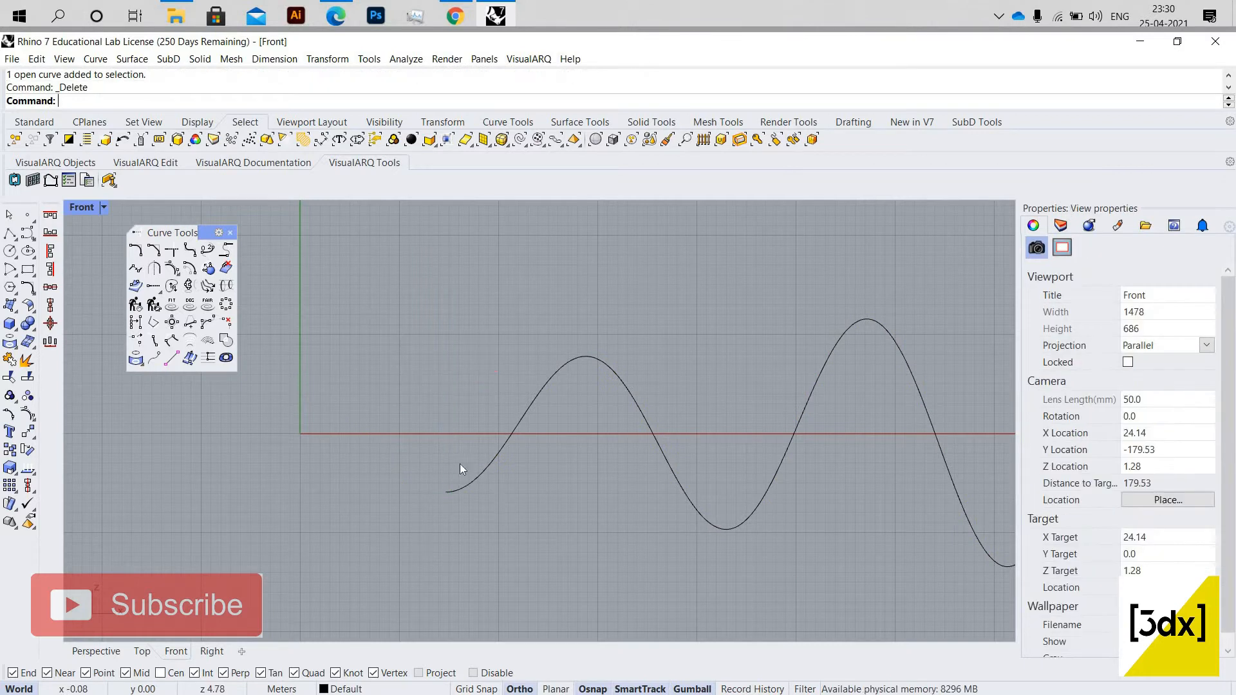
Move the trimmed spiral from its start point to the origin at 0,0.
click(454, 484)
text(M)
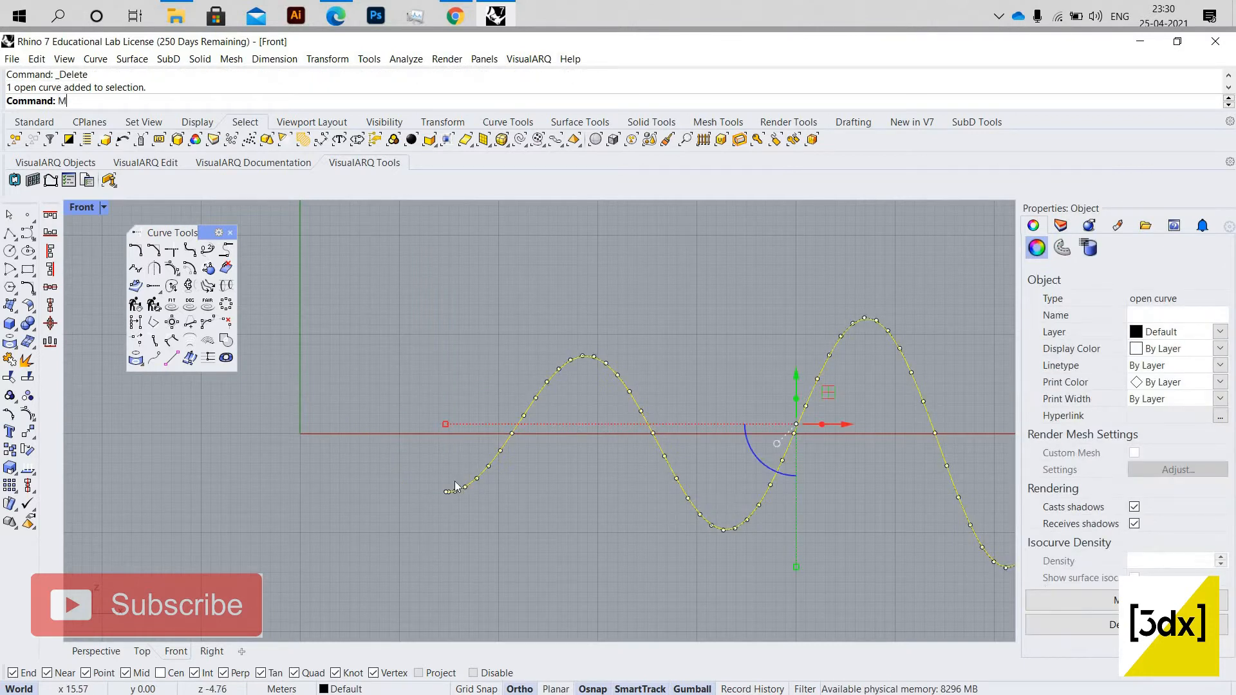
text(ov)
key(Return)
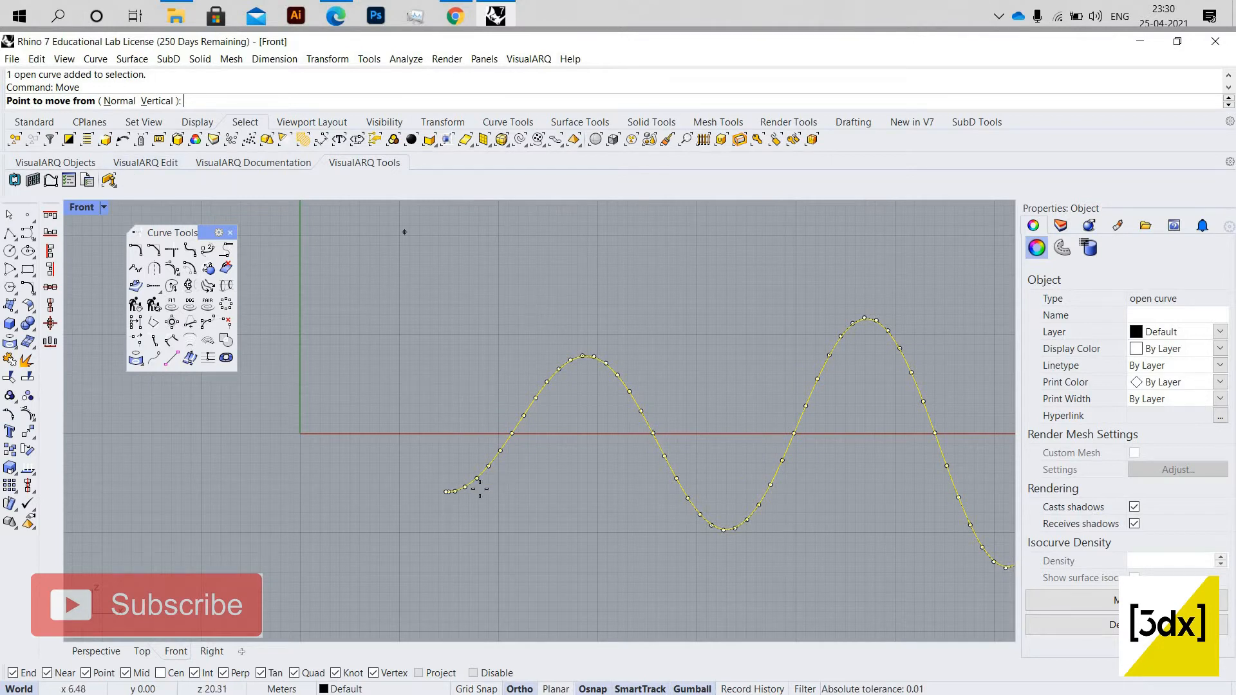
click(446, 491)
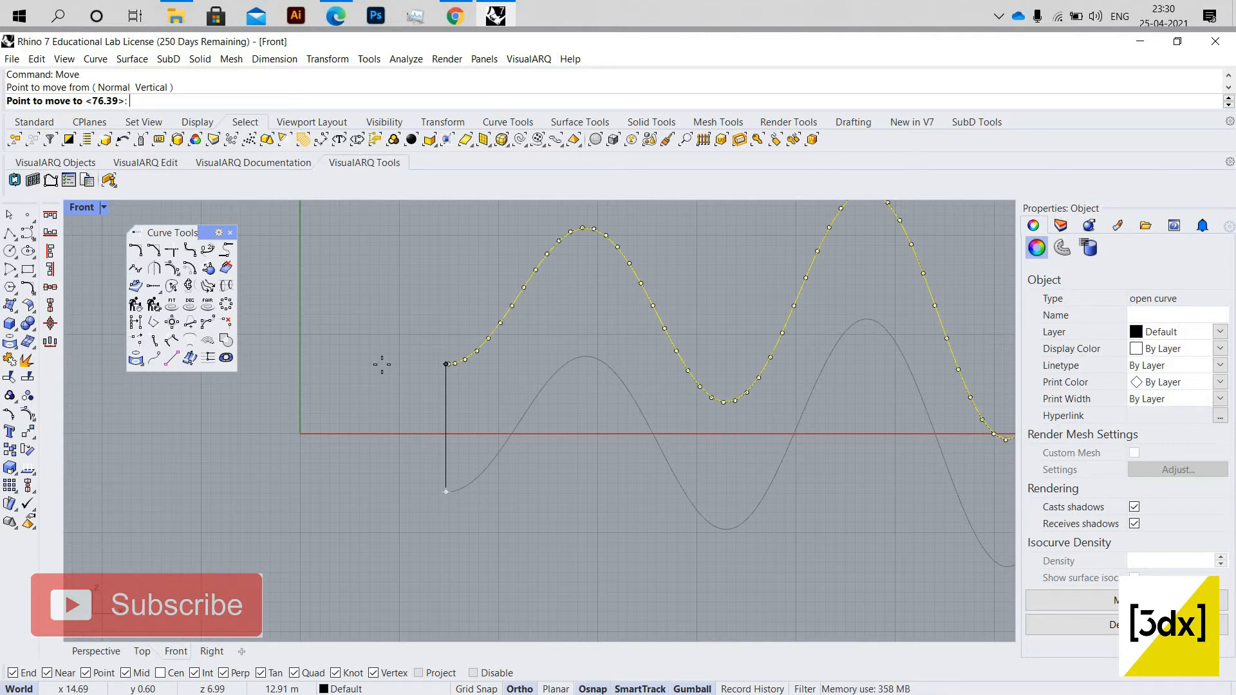
text(0,0)
key(Return)
key(Escape)
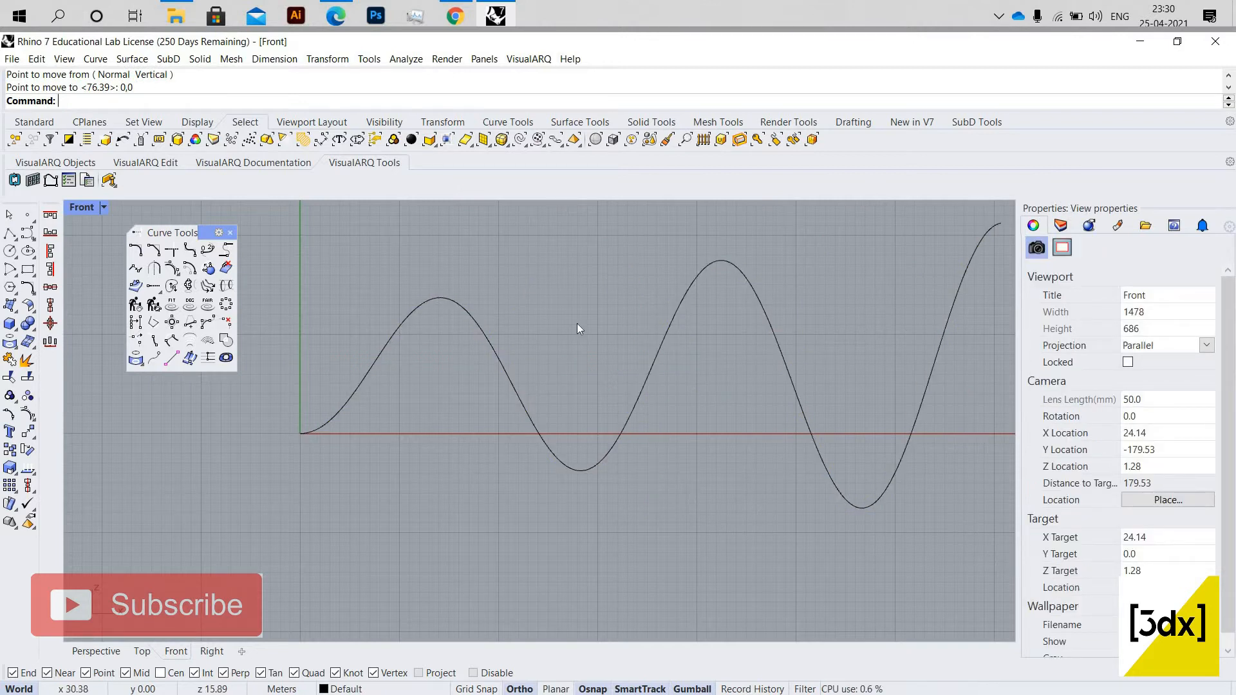
Rotate the spiral about its start point so the last trough's quadrant point lands on the X axis.
click(504, 373)
scroll(575, 427, down, 1)
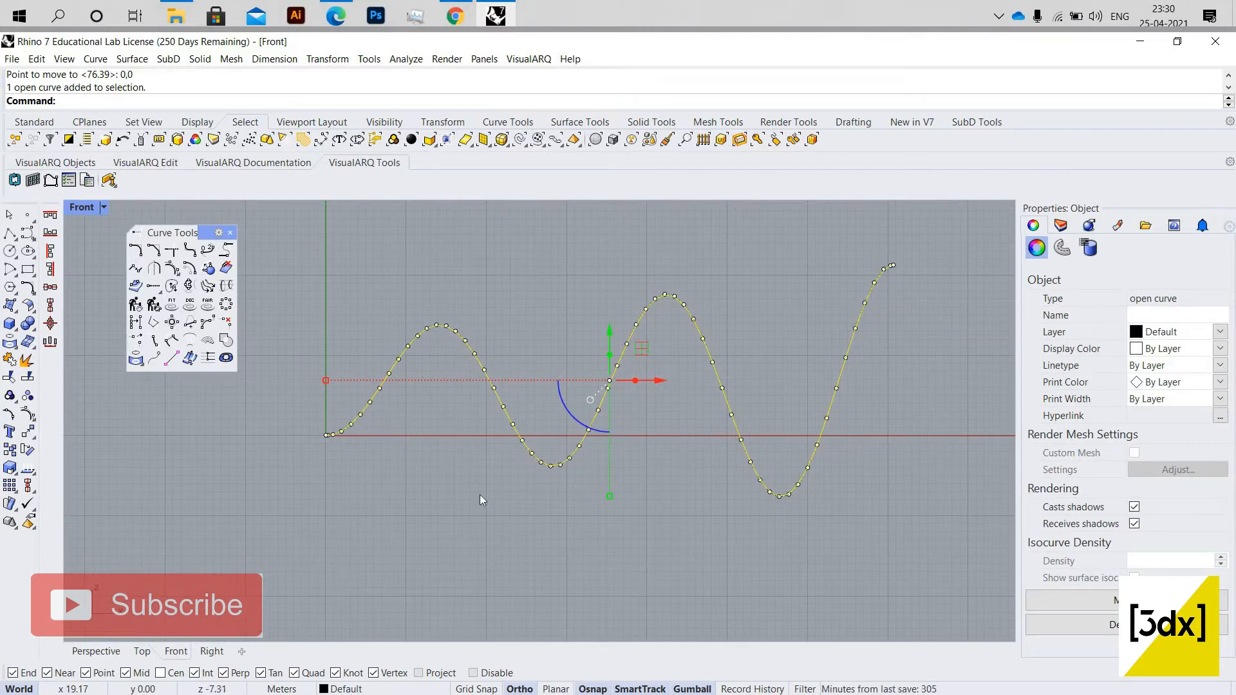
text(rotate)
key(Return)
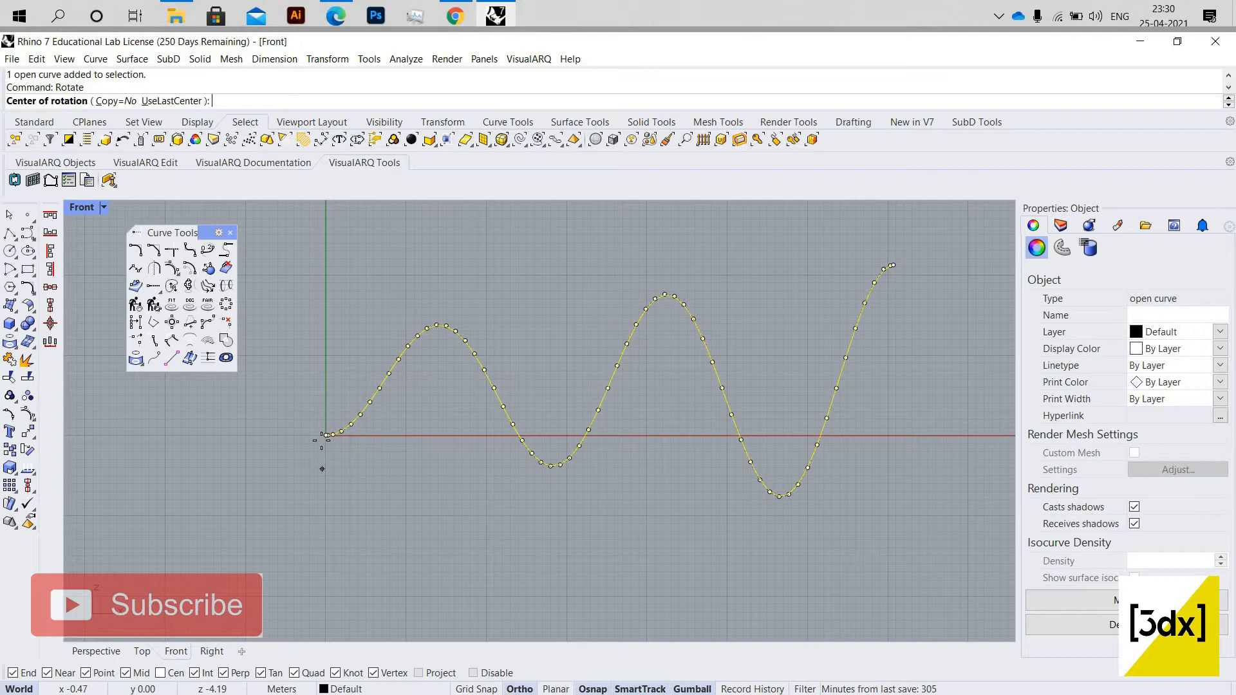
click(327, 435)
scroll(784, 493, up, 1)
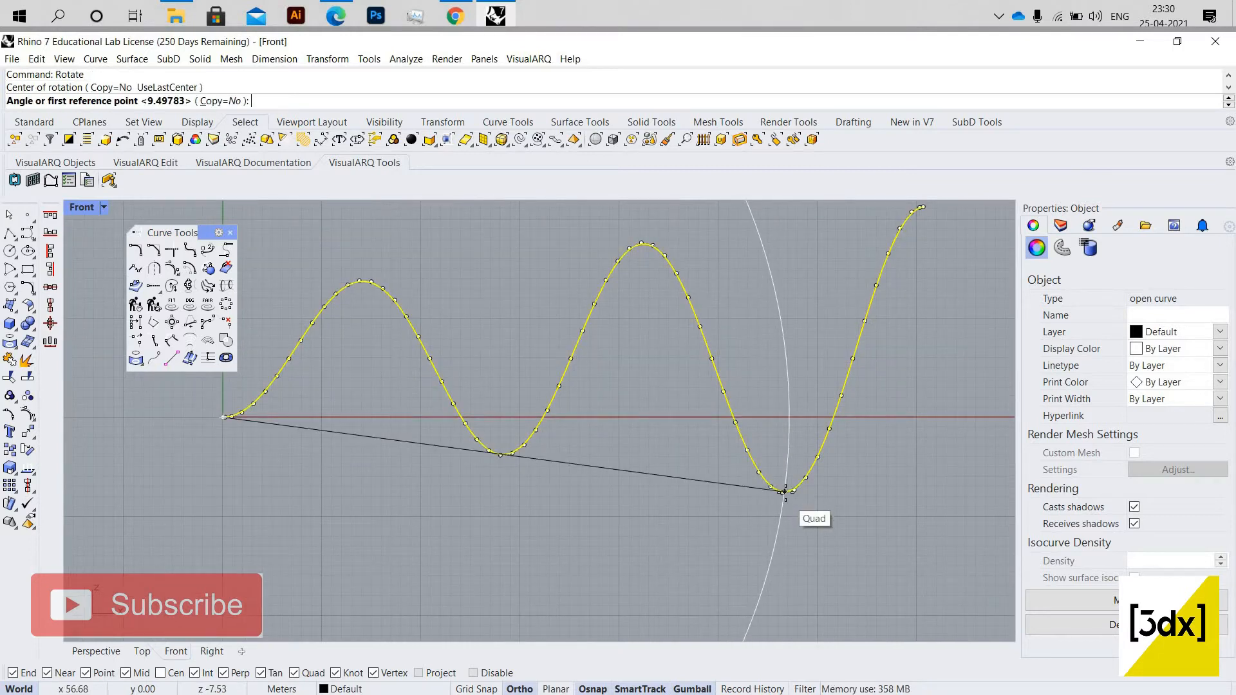
click(783, 493)
click(787, 419)
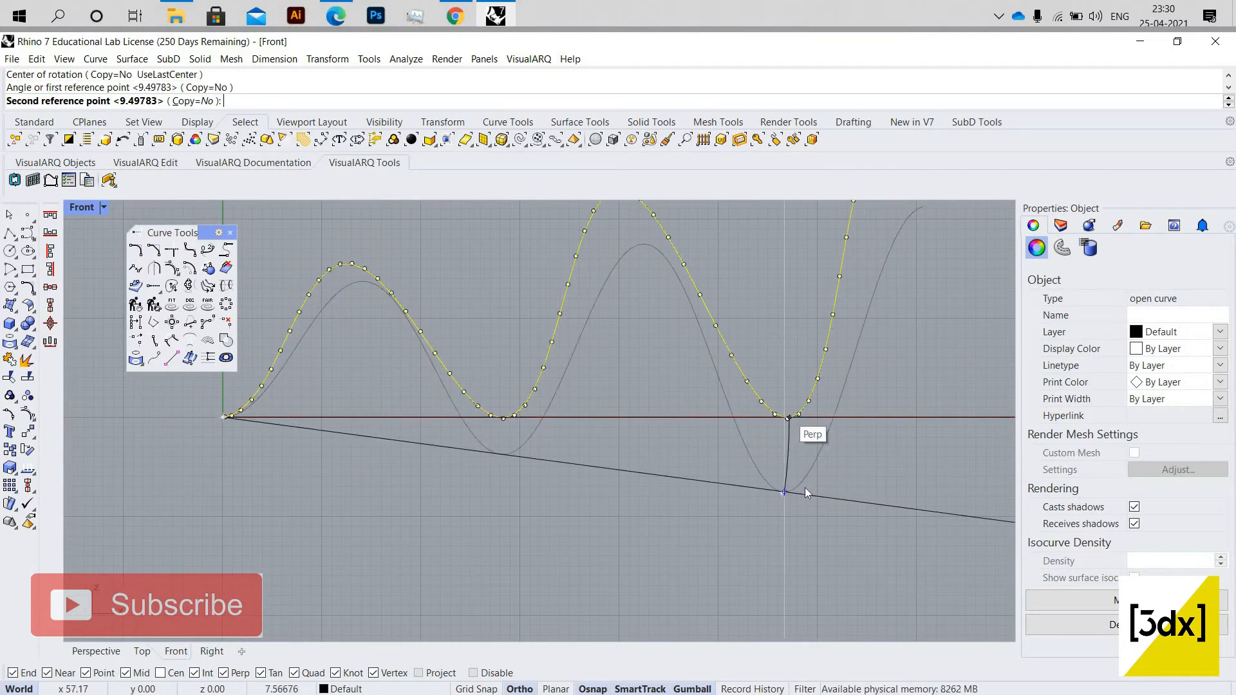
key(Escape)
Inspect the rotated spiral up close in a maximized Perspective view.
scroll(809, 489, down, 2)
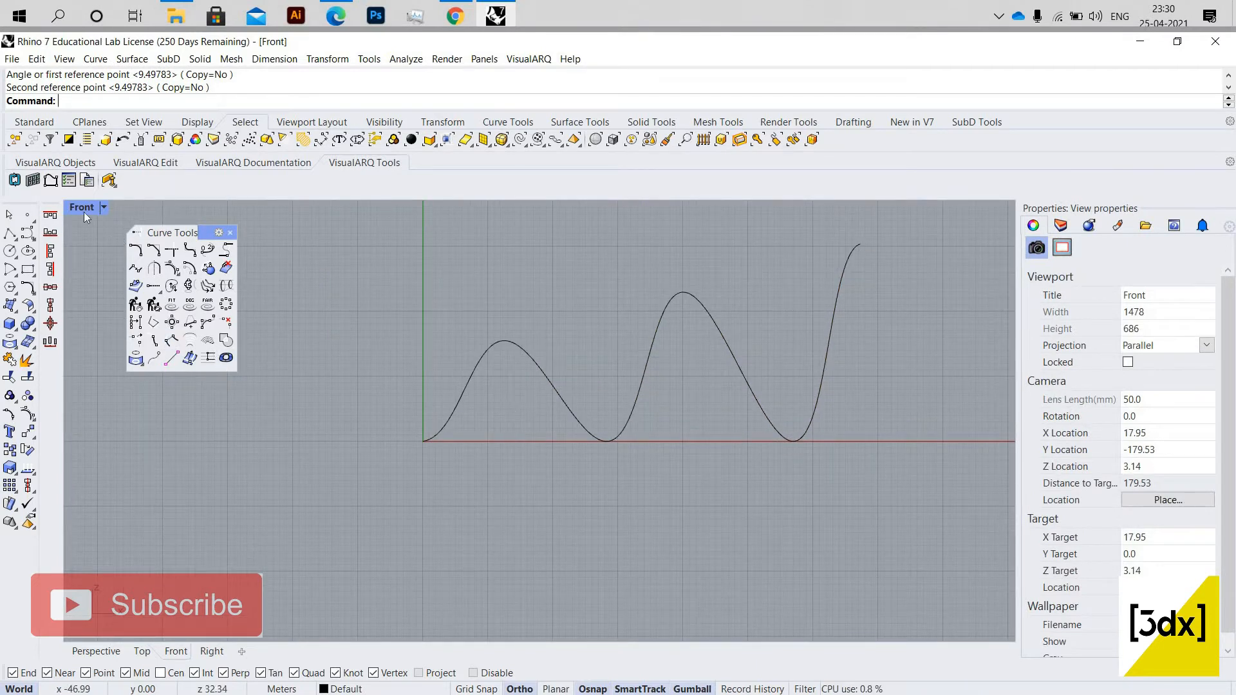
key(ctrl+m)
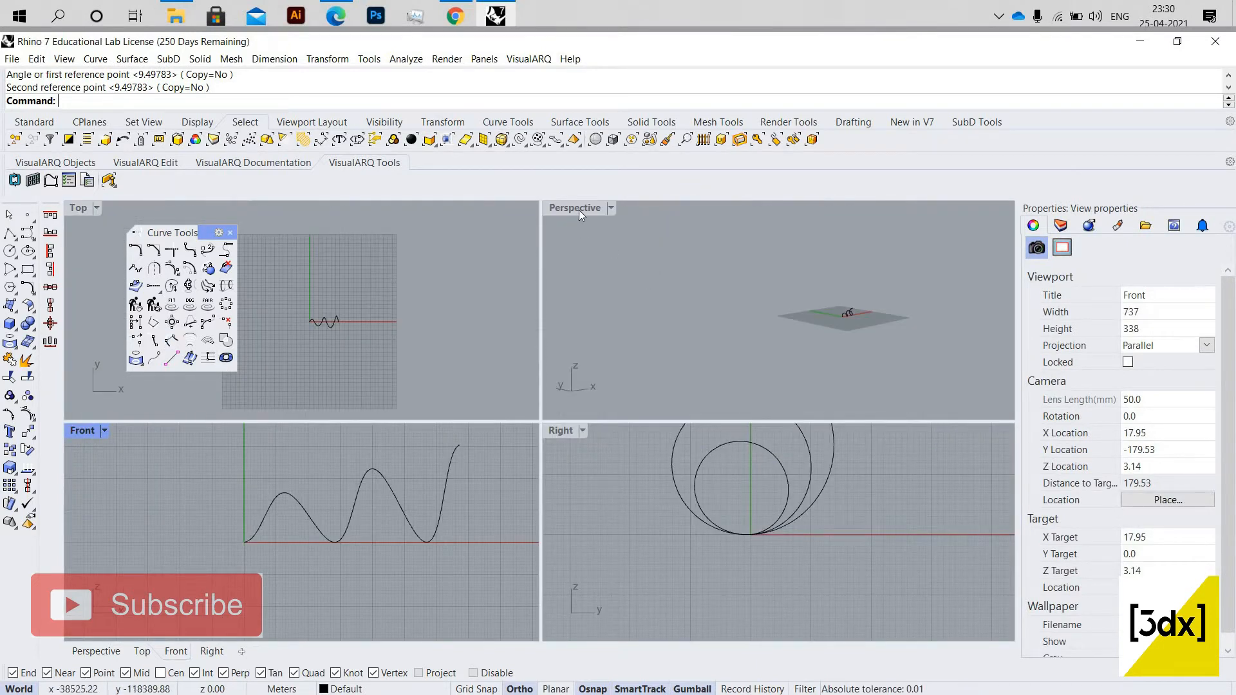
click(667, 394)
key(ctrl+m)
scroll(585, 470, up, 16)
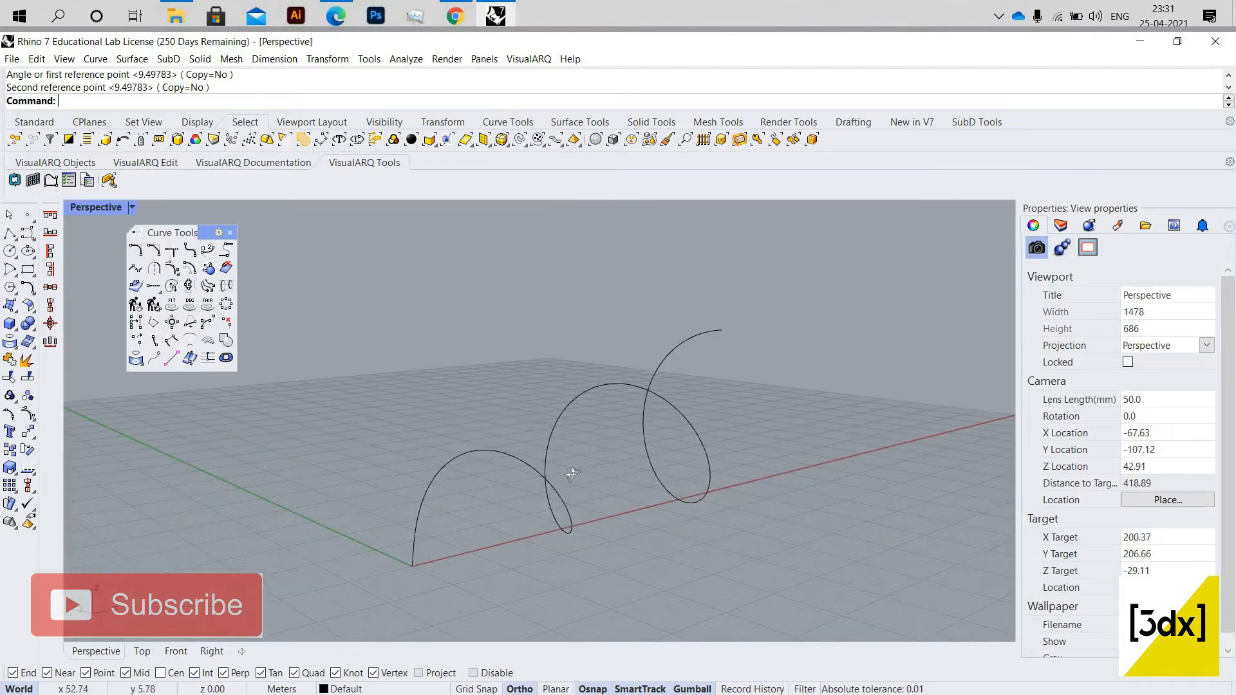
Project the spiral onto the Front construction plane with ProjectToCPlane, deleting the input curve.
right_drag(571, 474, 653, 473)
scroll(469, 485, down, 4)
scroll(508, 412, up, 8)
scroll(508, 411, down, 4)
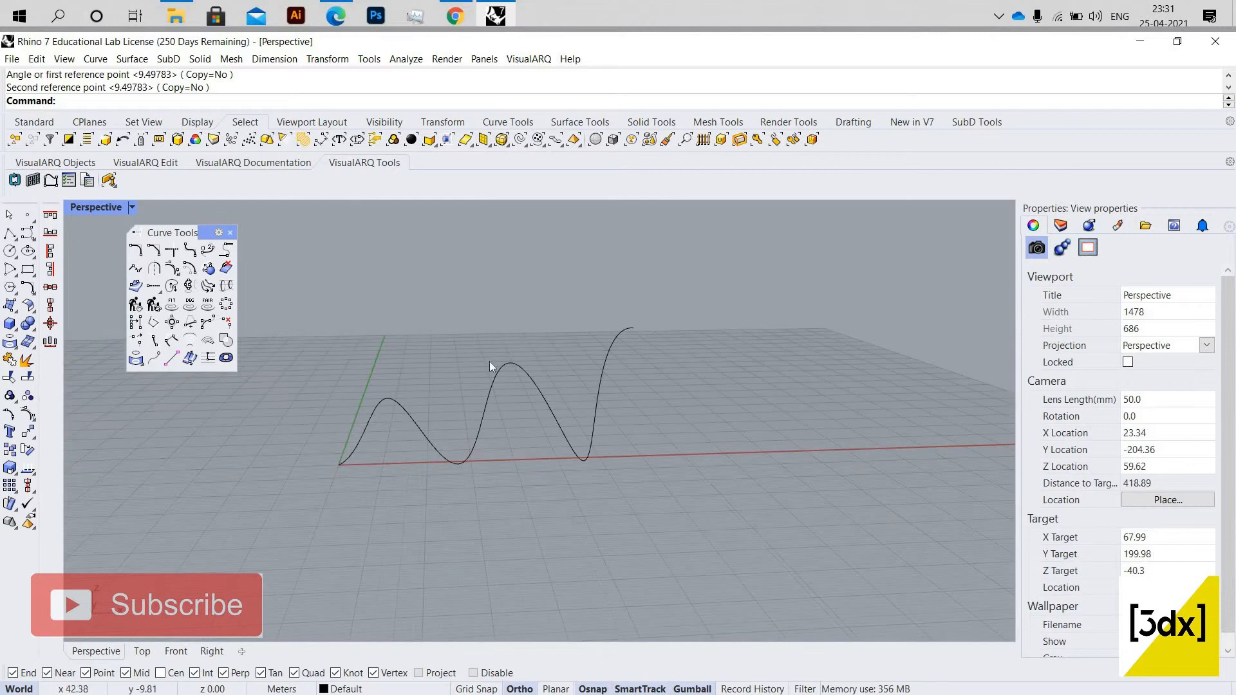
scroll(515, 361, up, 2)
scroll(717, 555, down, 5)
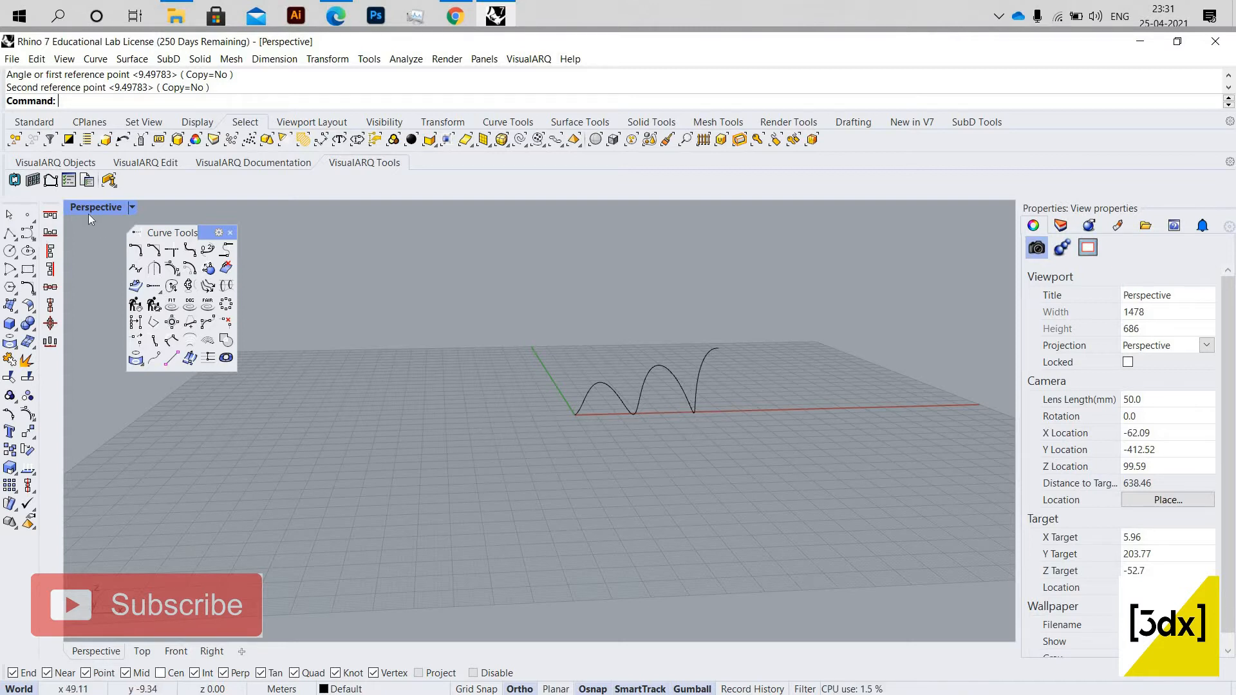
key(ctrl+m)
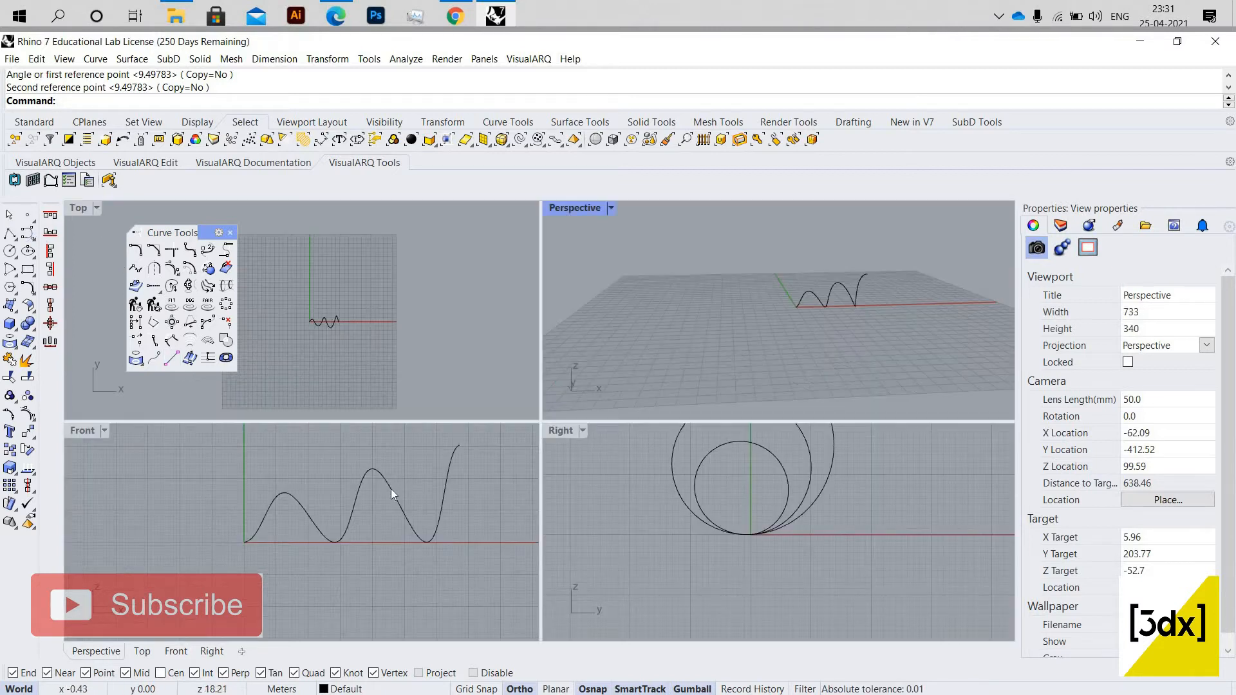
click(392, 489)
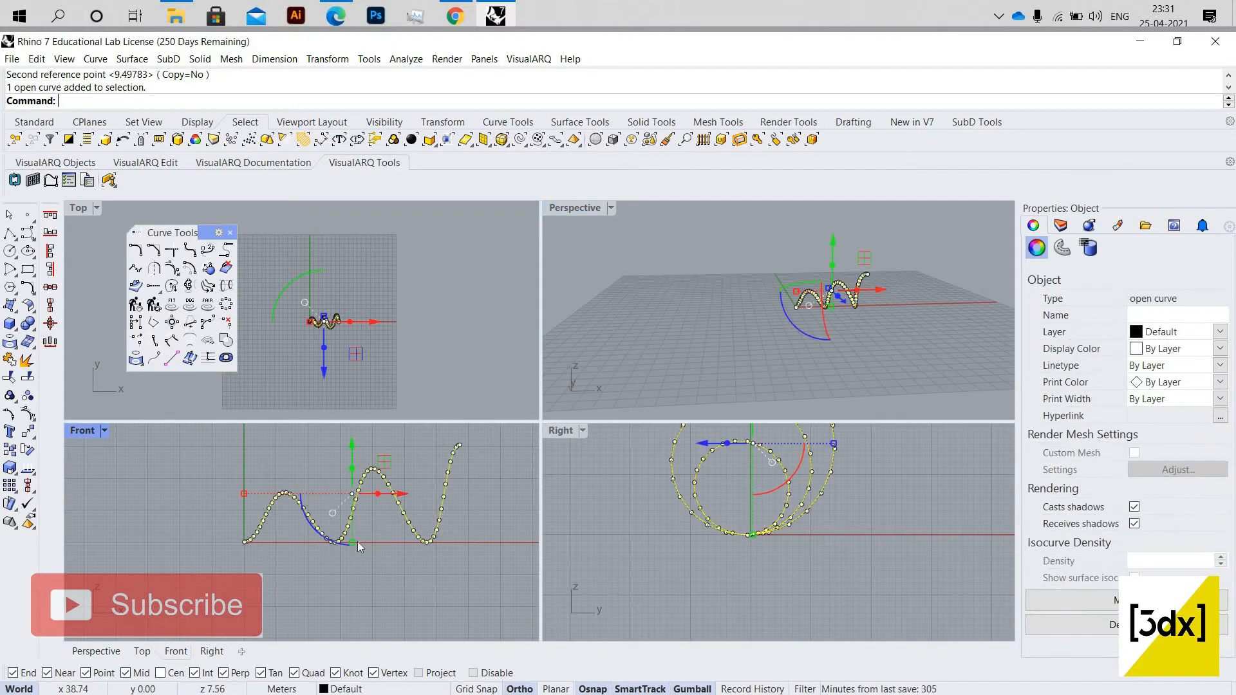
text(ProjectToCPlane)
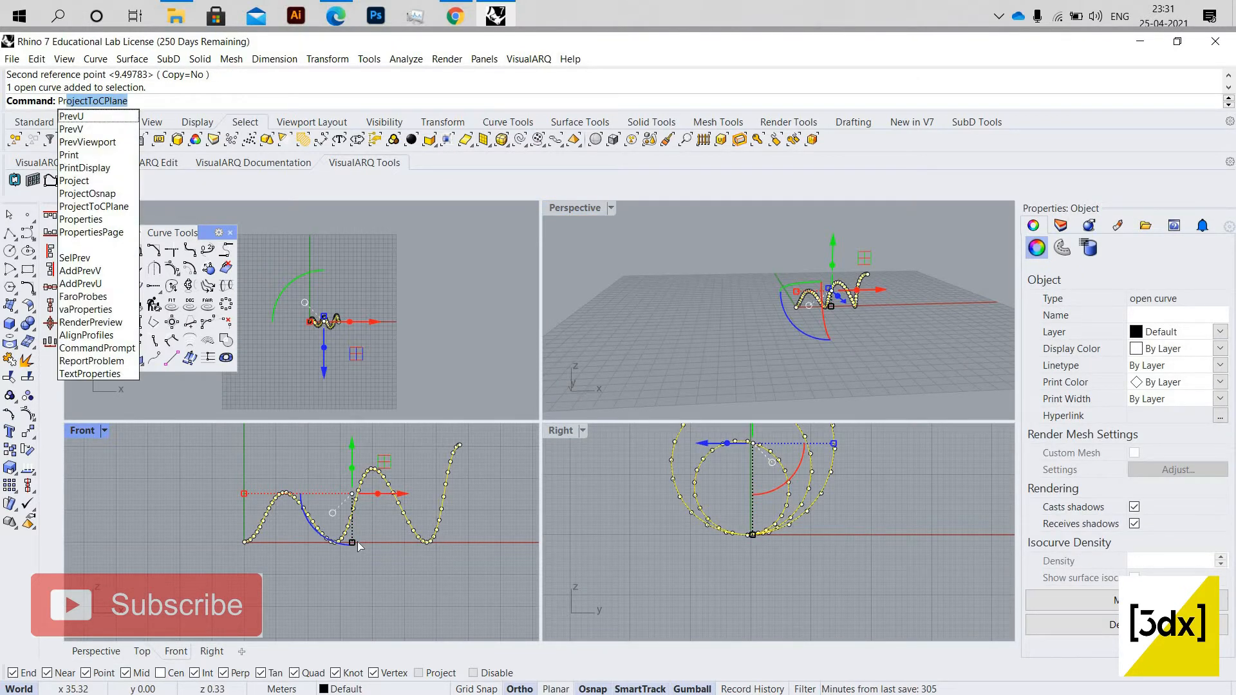
key(Return)
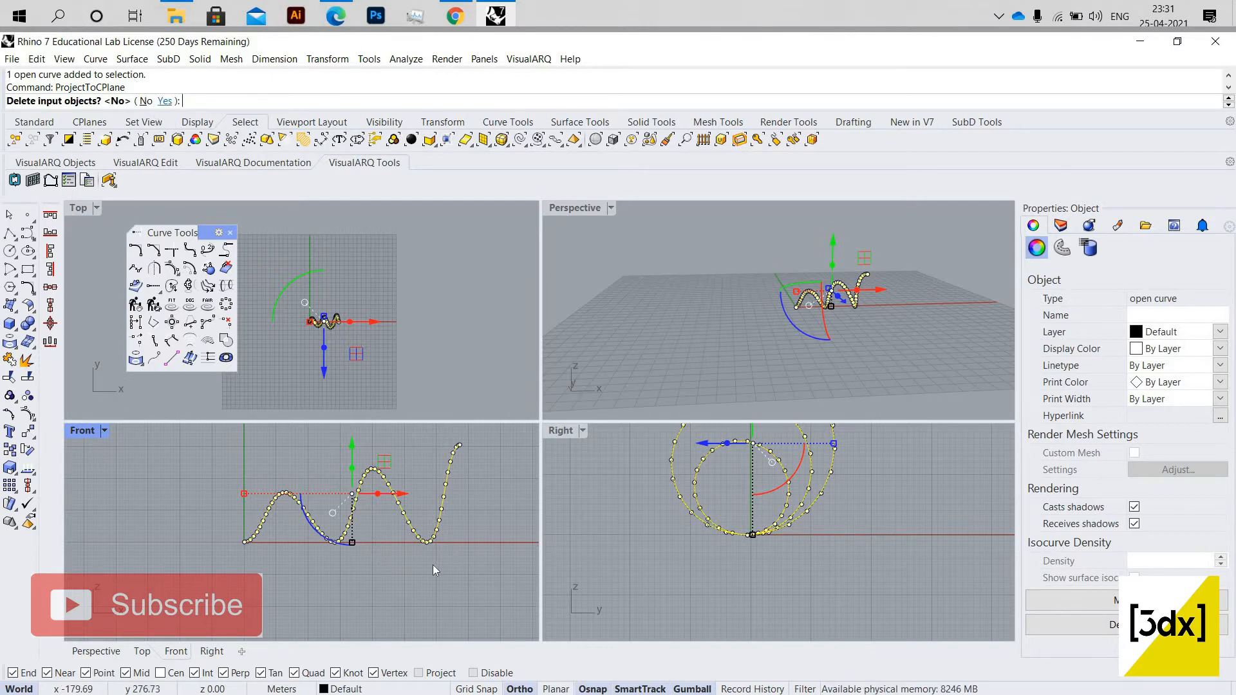
click(164, 101)
key(Escape)
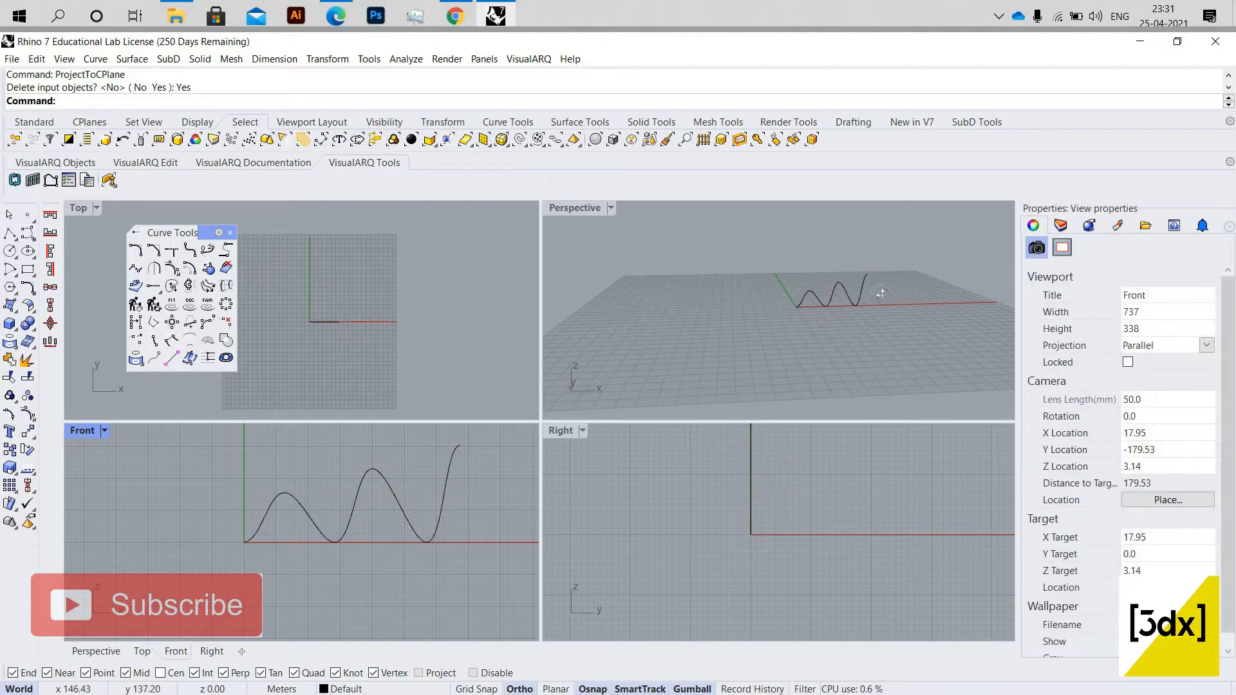
Examine the flattened wave curve in the Perspective and Front views.
scroll(804, 270, up, 6)
right_drag(812, 241, 996, 260)
scroll(995, 256, up, 6)
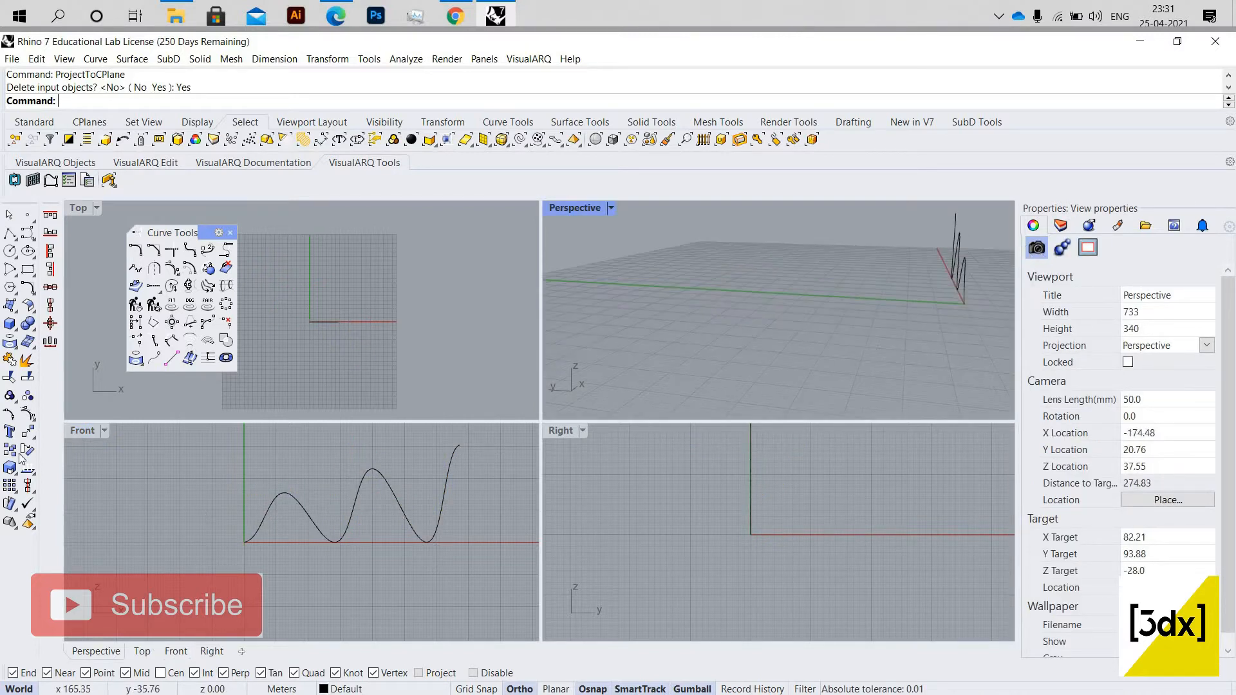
double_click(82, 429)
scroll(561, 395, down, 10)
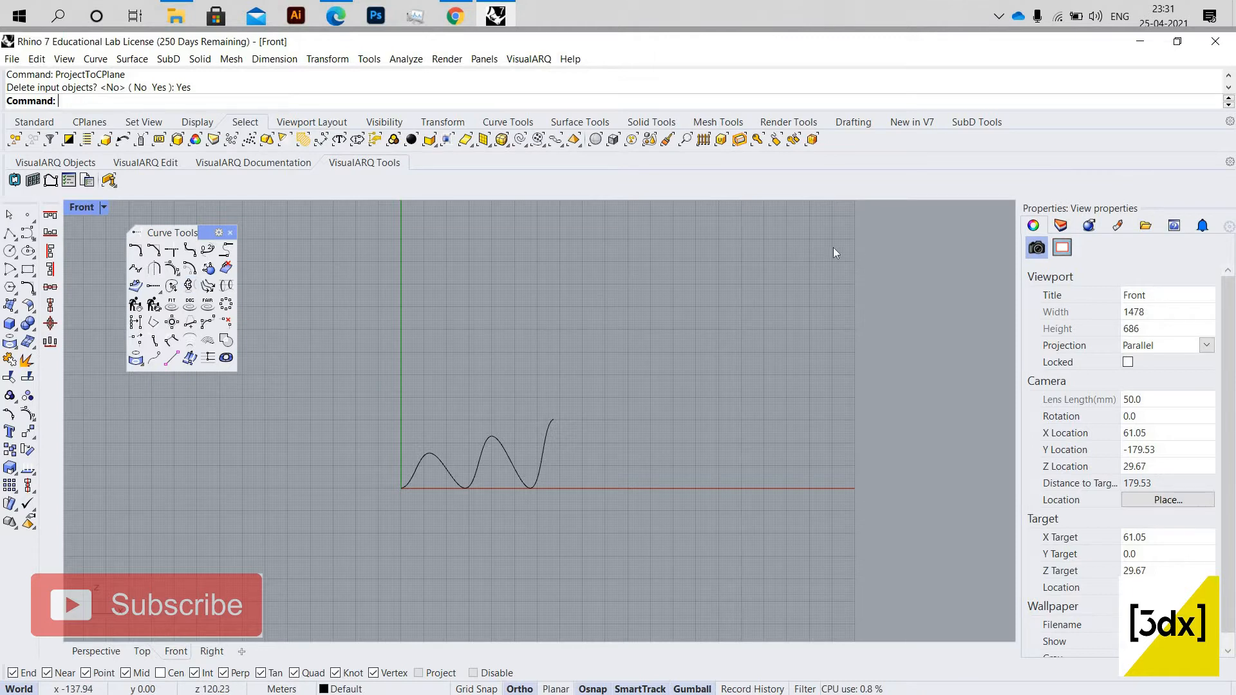
key(ctrl+m)
click(782, 288)
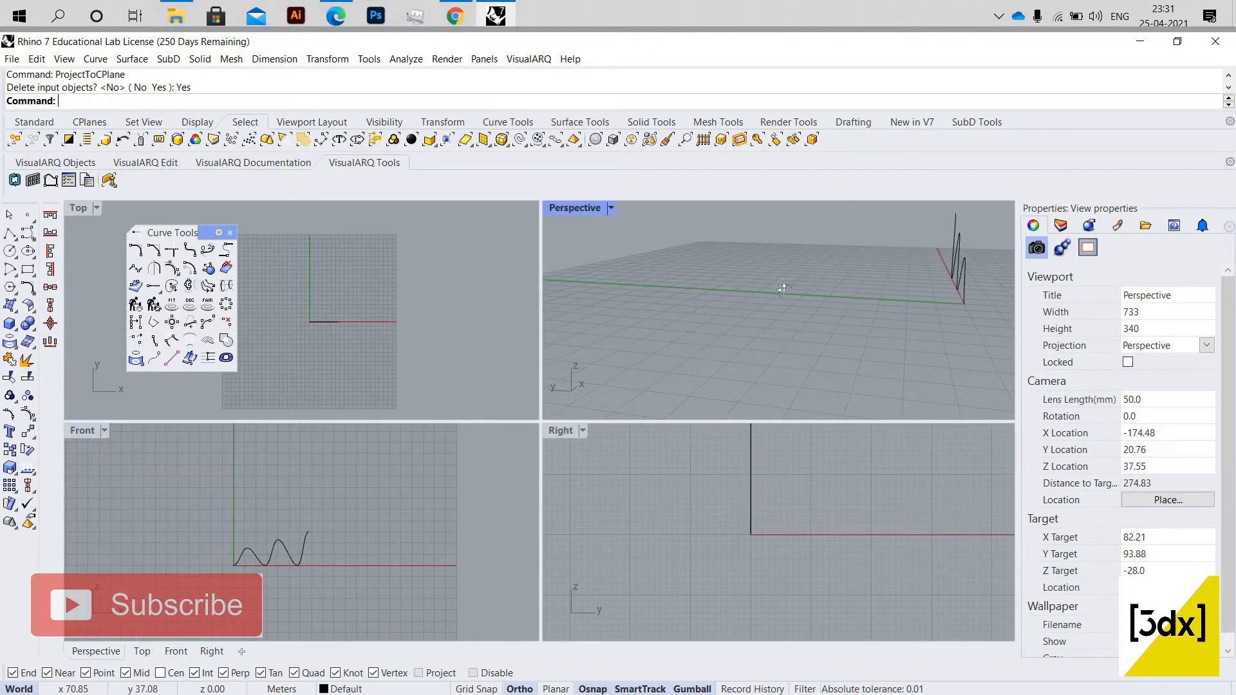
Stretch the wave curve along the X axis from the origin with Scale1D to about 88 m long.
click(664, 465)
scroll(670, 444, up, 3)
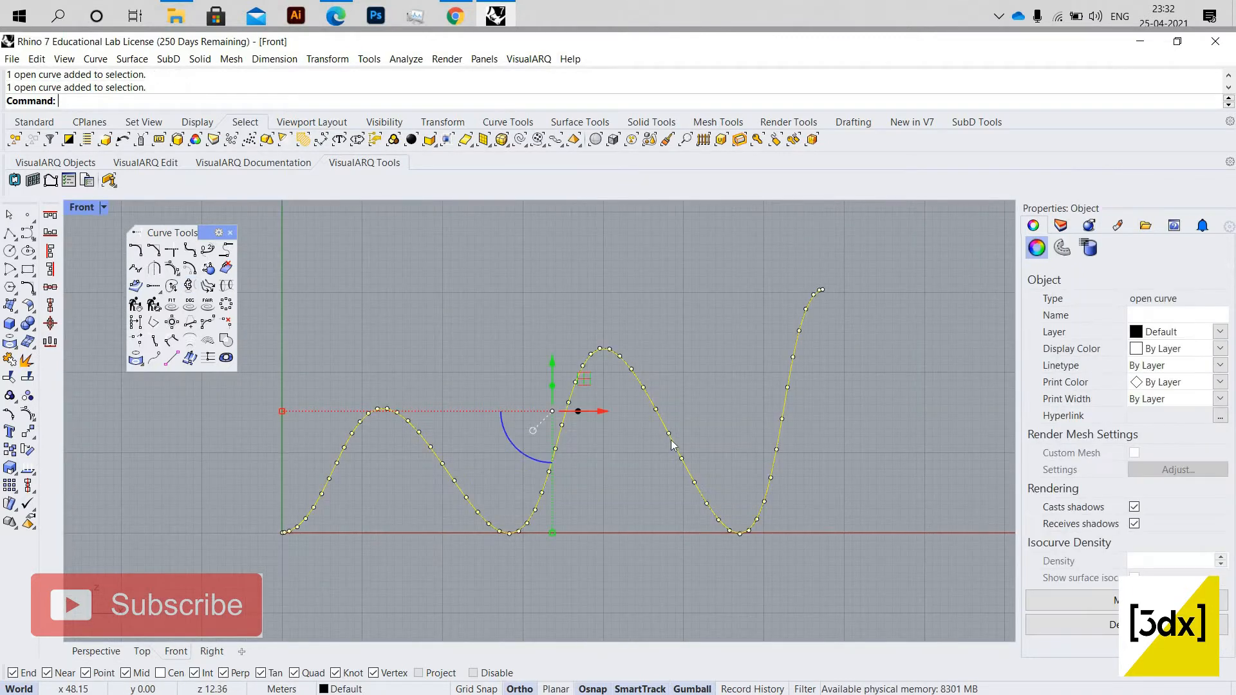
text(Scale1D)
key(Return)
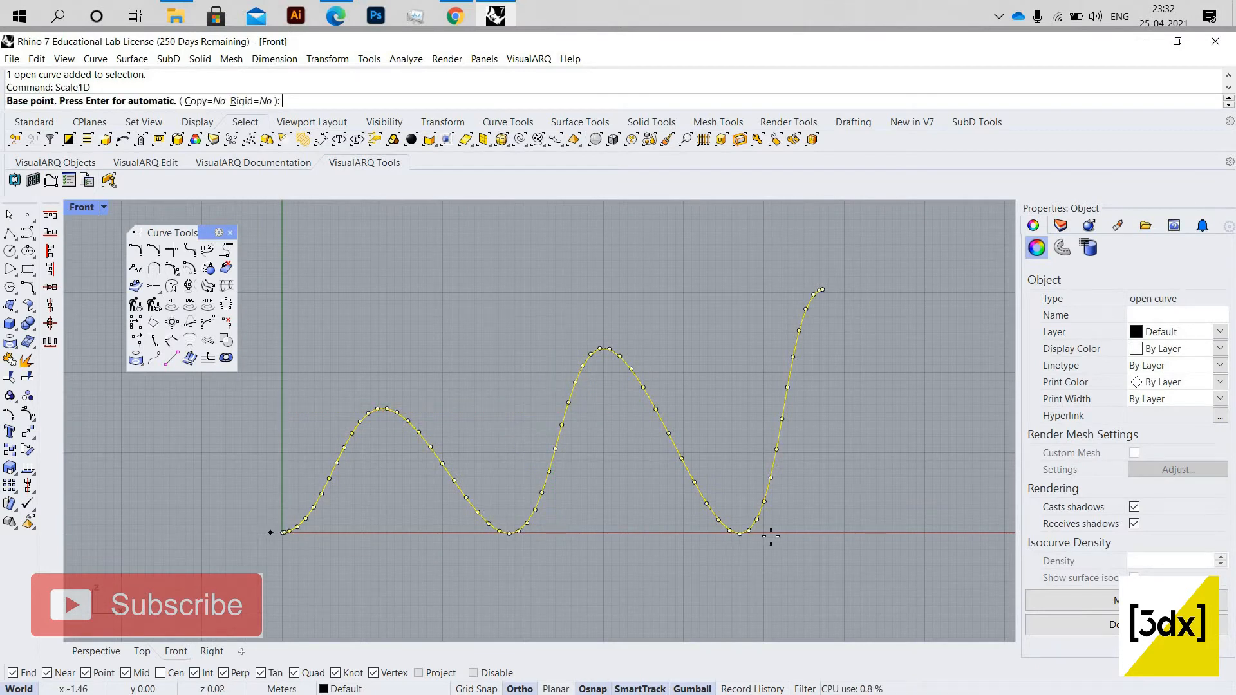
key(Return)
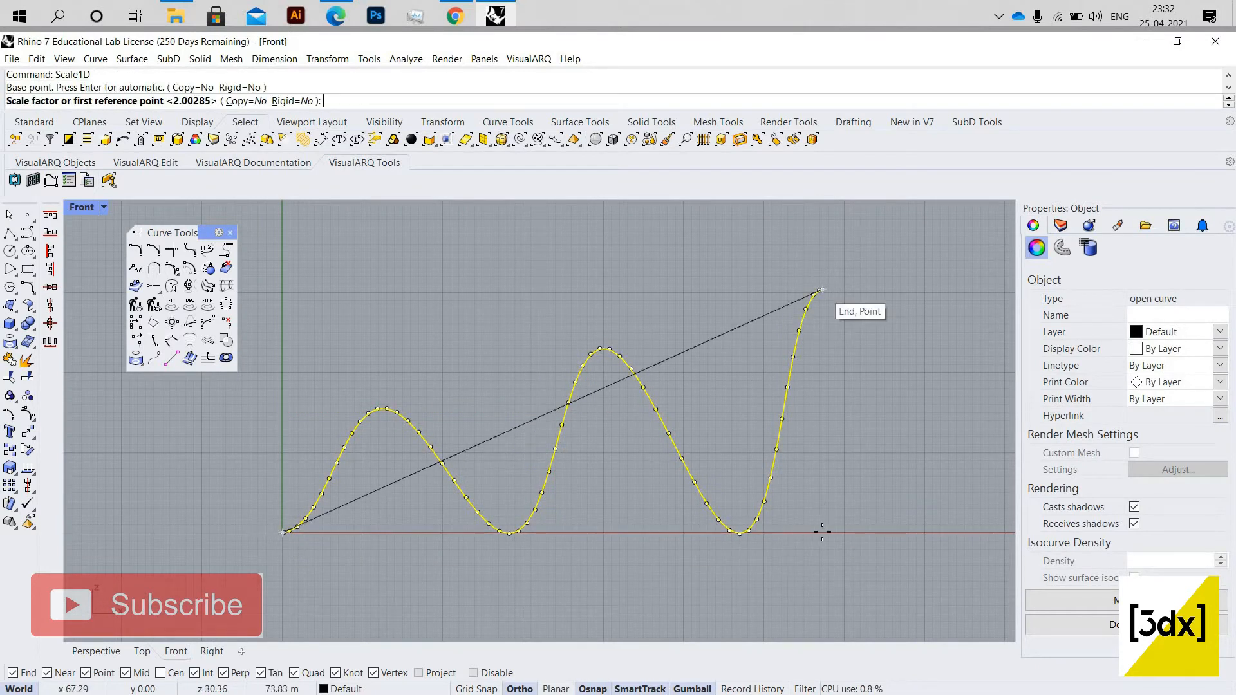
click(956, 532)
scroll(936, 524, down, 3)
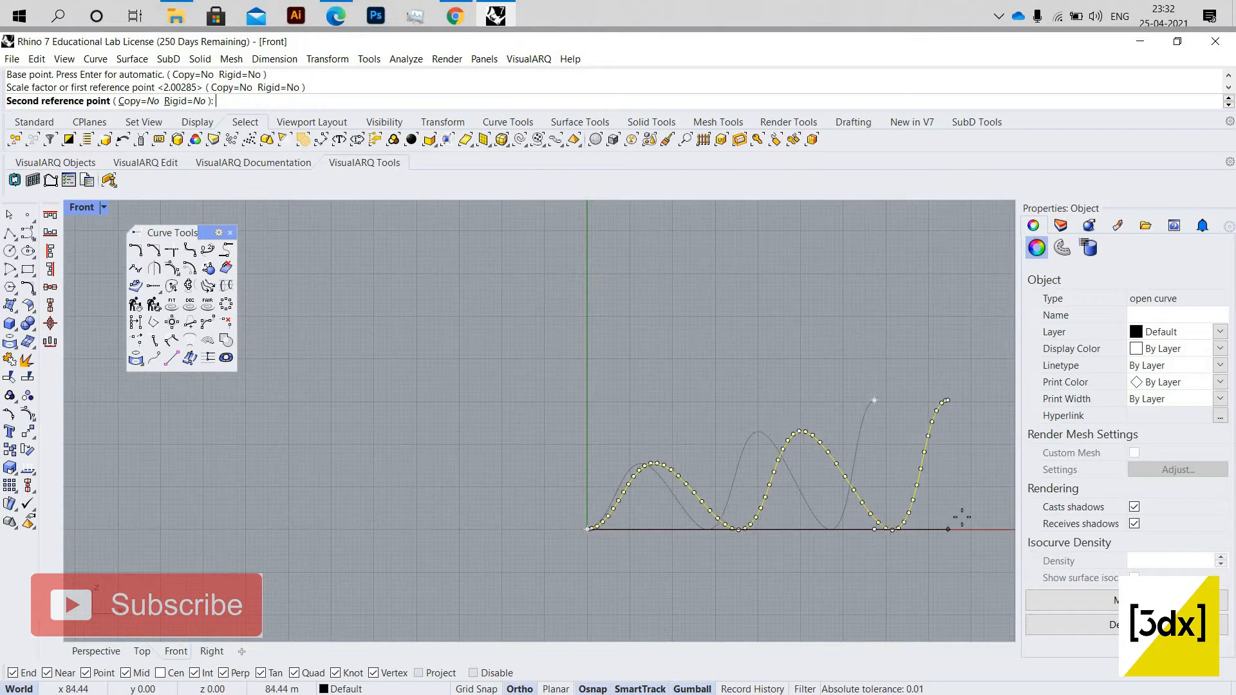
click(963, 516)
scroll(963, 517, up, 3)
click(383, 519)
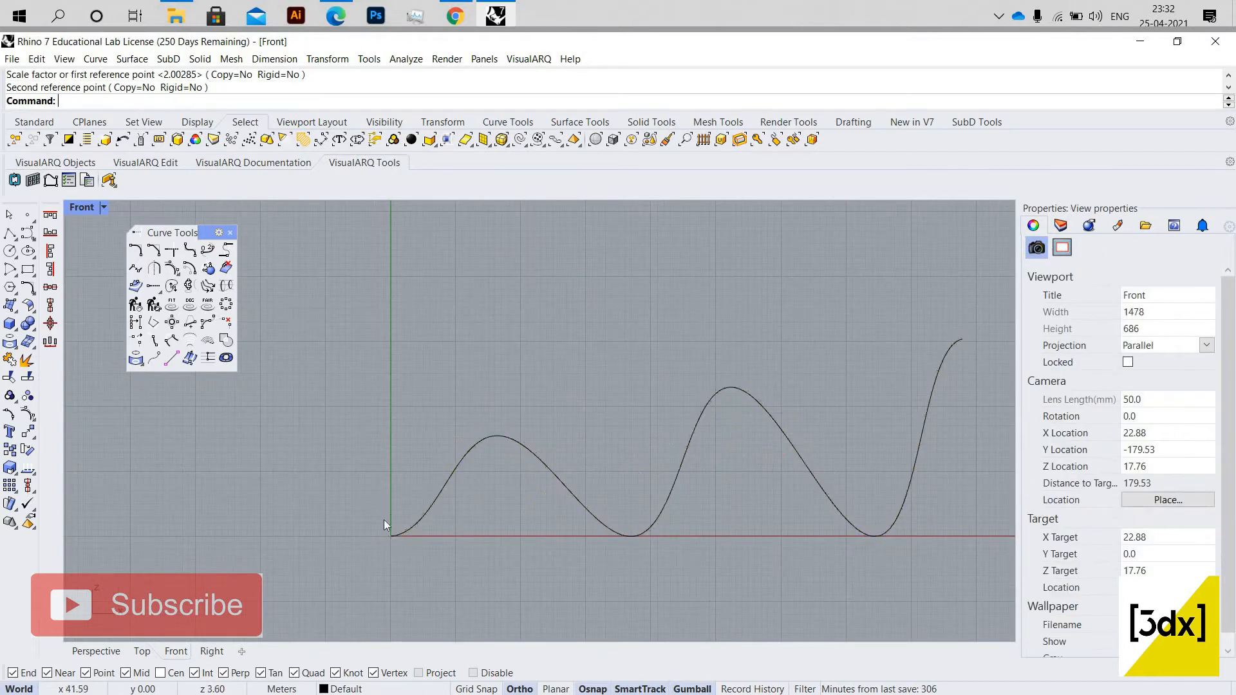
Draw a polyline from the wave's start at the origin, about 17 m outward along negative X and about 13 m up.
scroll(399, 512, down, 2)
scroll(399, 512, up, 1)
text(Polyline)
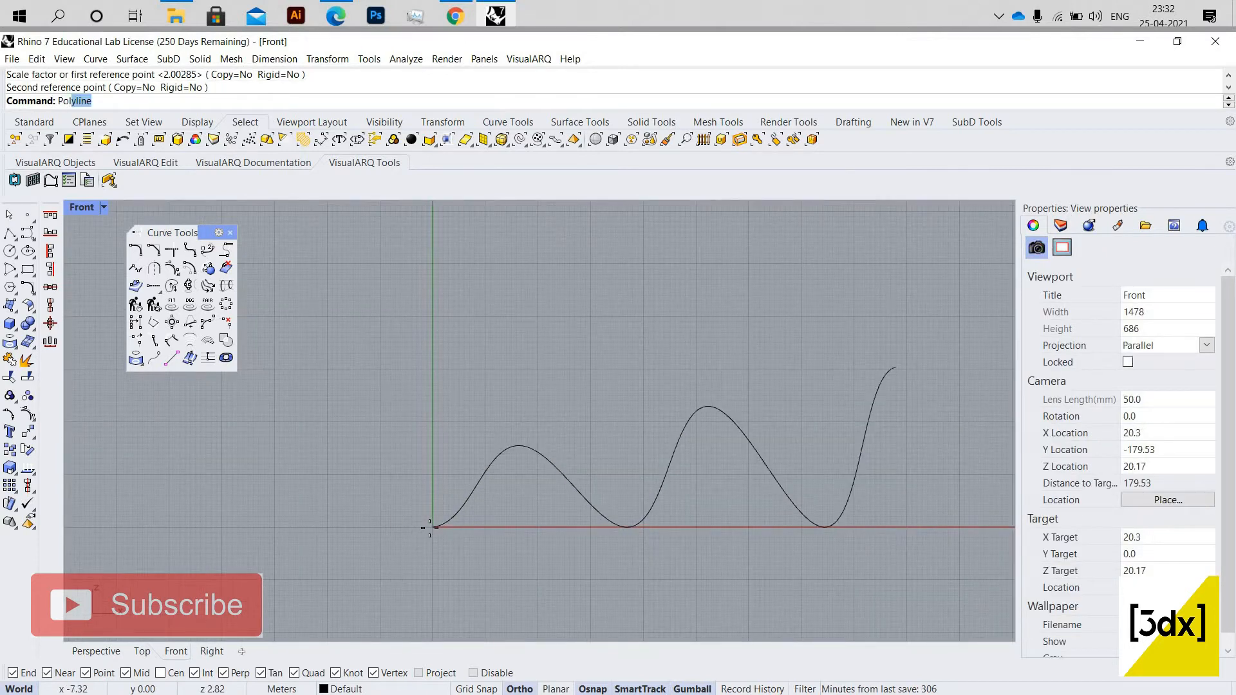
key(Return)
click(433, 527)
click(344, 527)
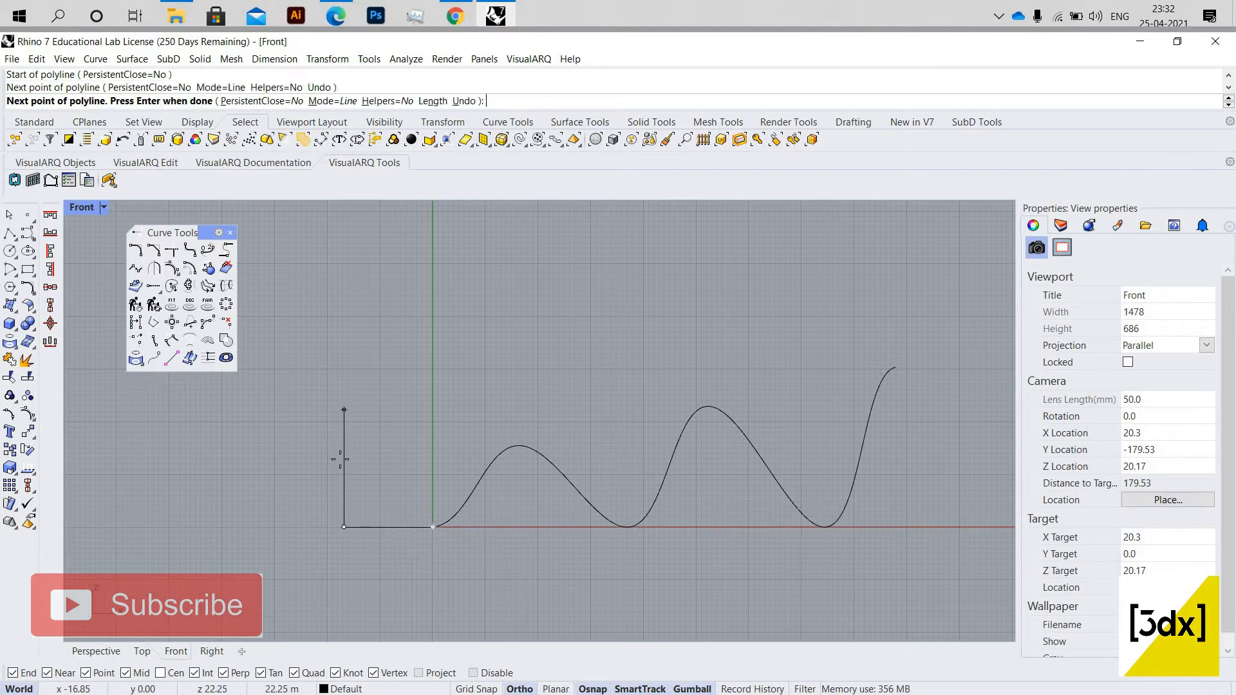
click(342, 458)
key(Return)
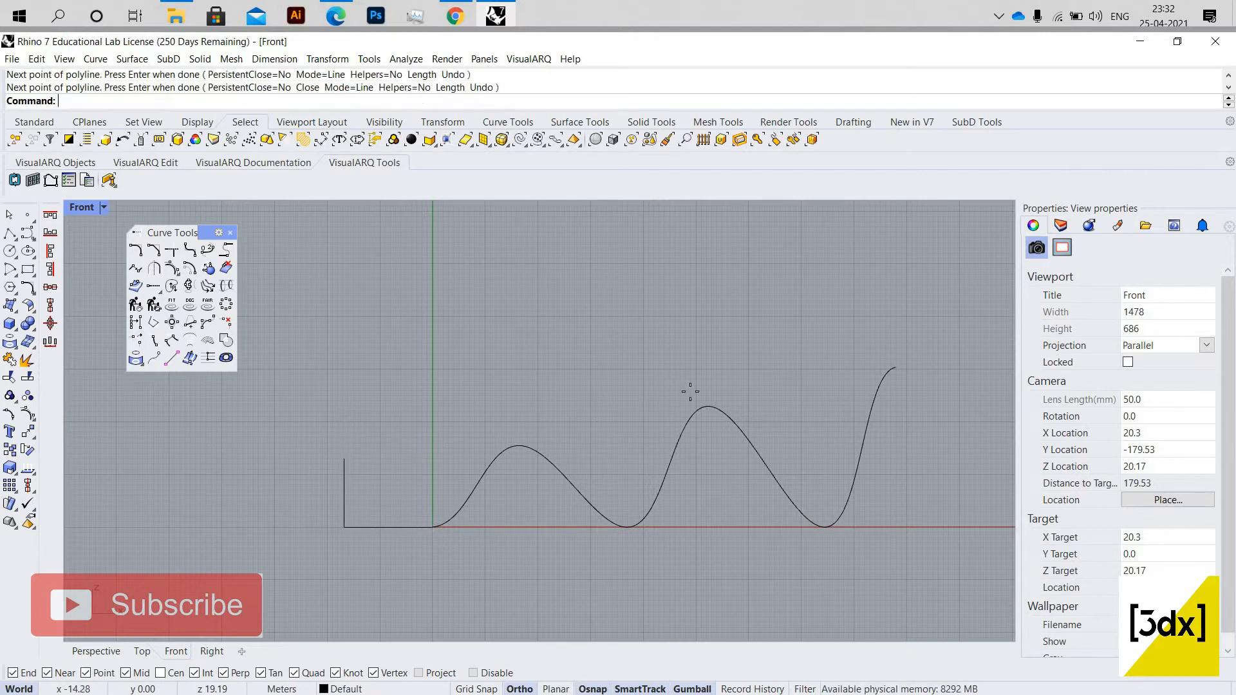
scroll(690, 391, down, 4)
scroll(728, 386, up, 4)
key(Return)
click(731, 392)
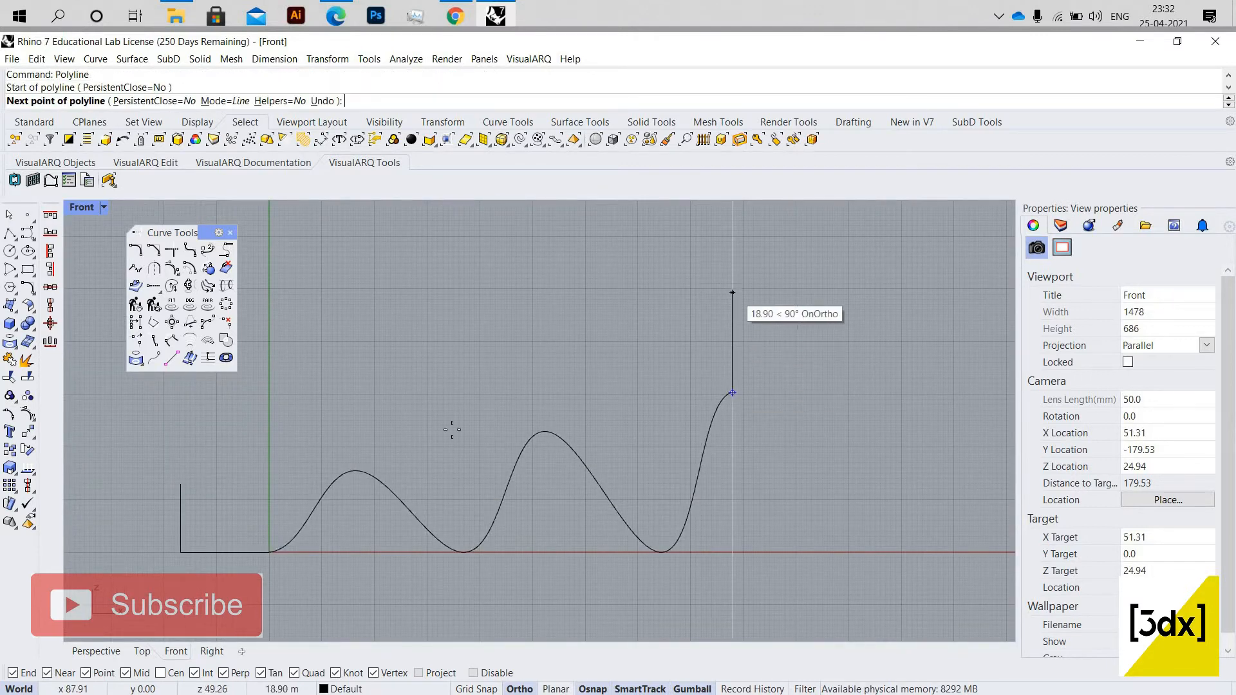
click(732, 277)
key(Escape)
Draw a vertical line about 23 m tall upward from the wave curve's raised end.
key(Return)
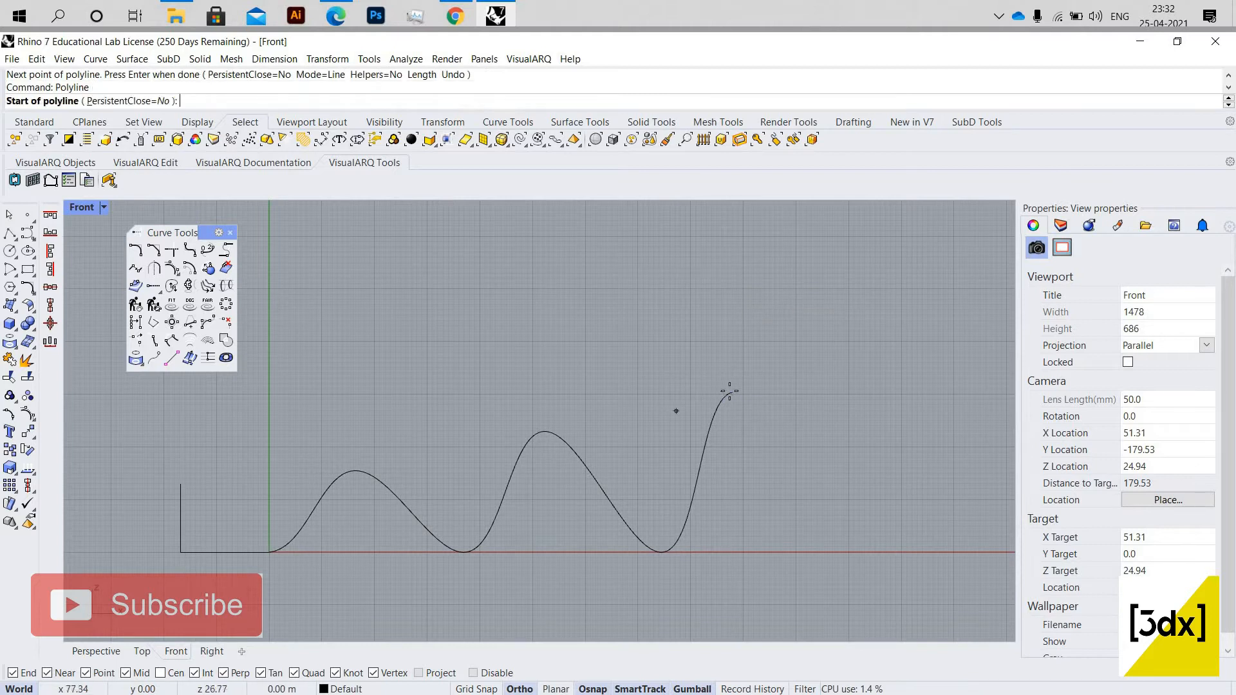
click(732, 392)
click(741, 270)
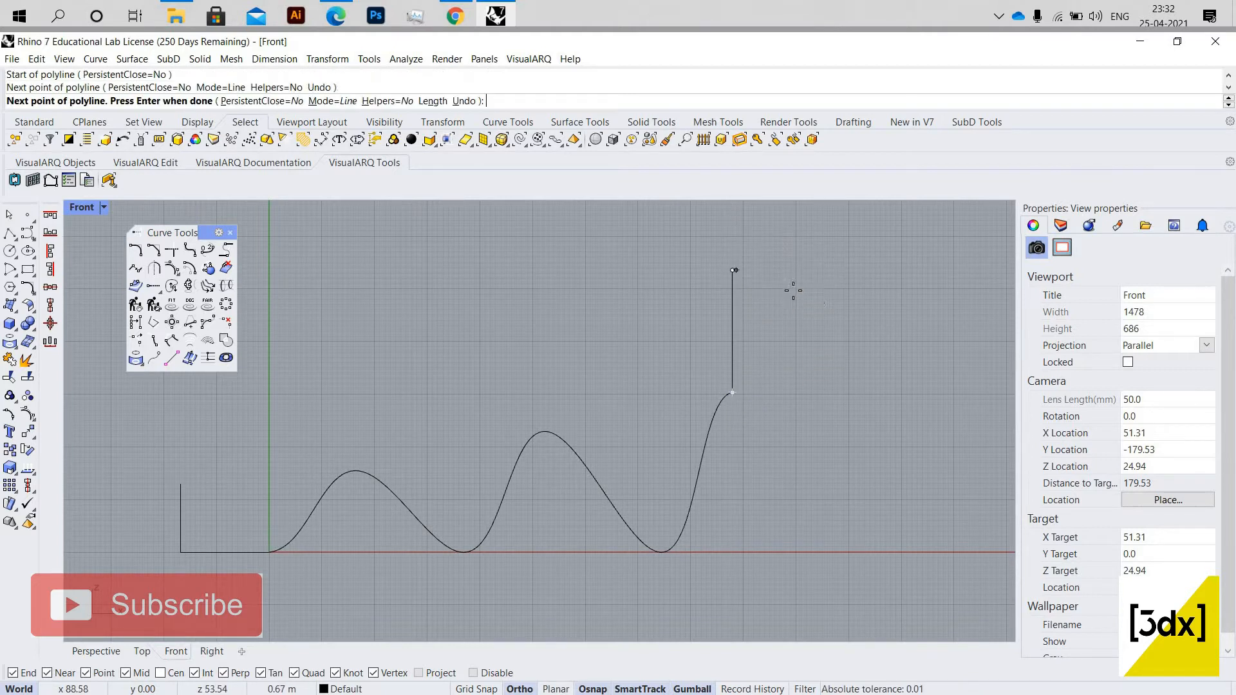
click(818, 318)
key(ctrl+z)
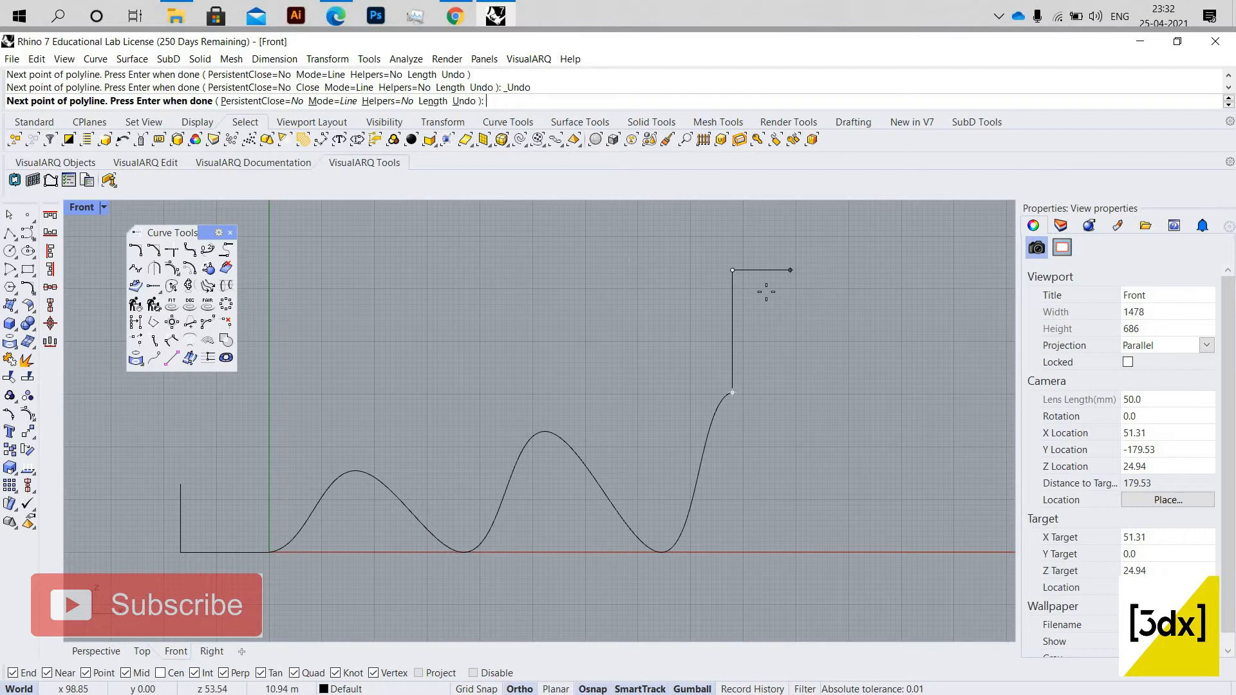
key(Return)
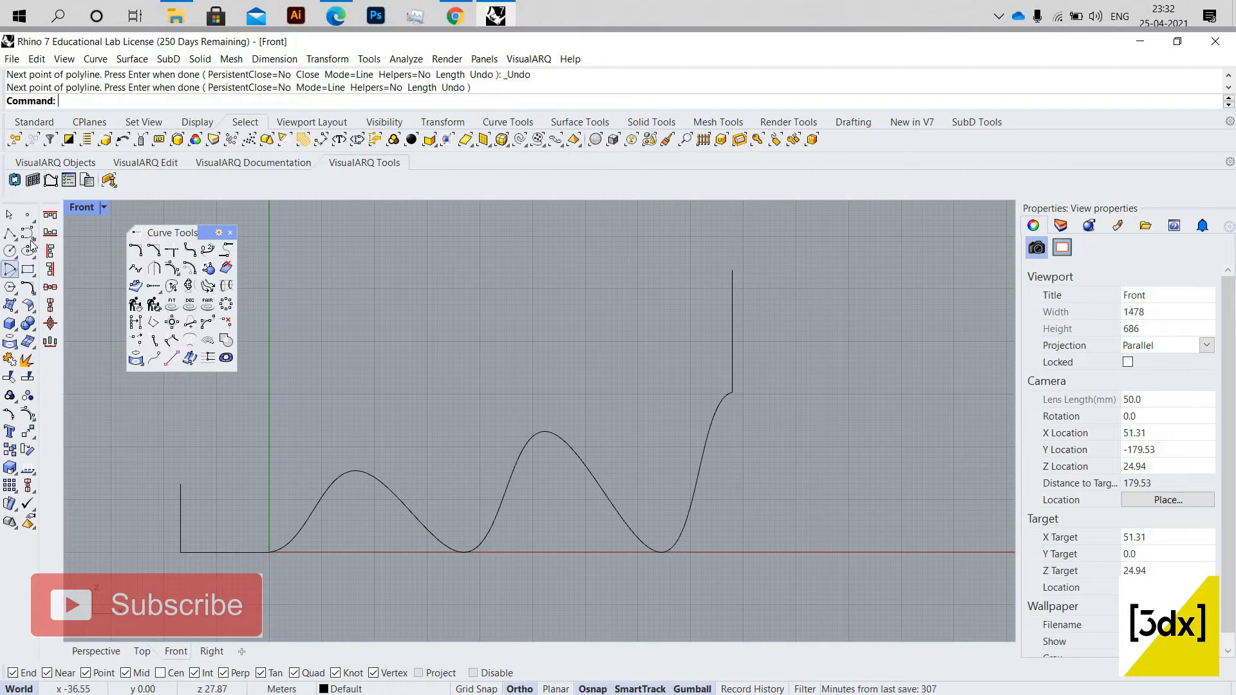
Draw a degree-3 control point curve with Ortho off, from the short vertical line's top, arching over the waves and past the tall vertical line.
click(30, 236)
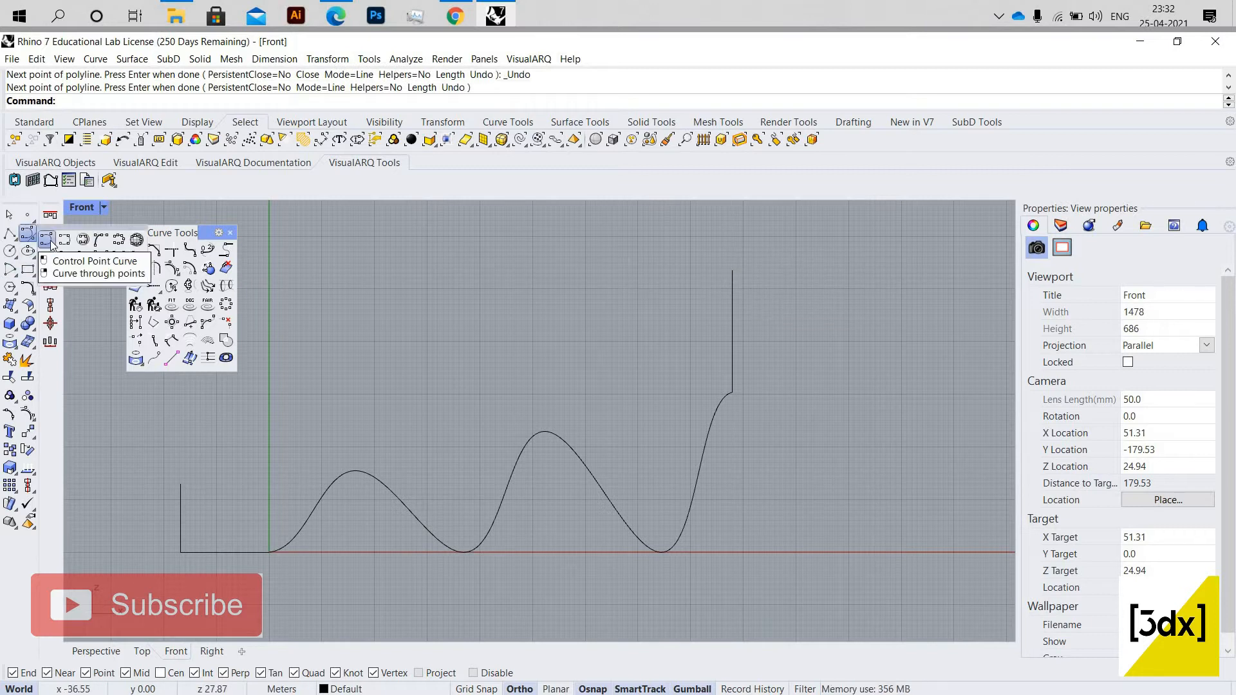
click(47, 240)
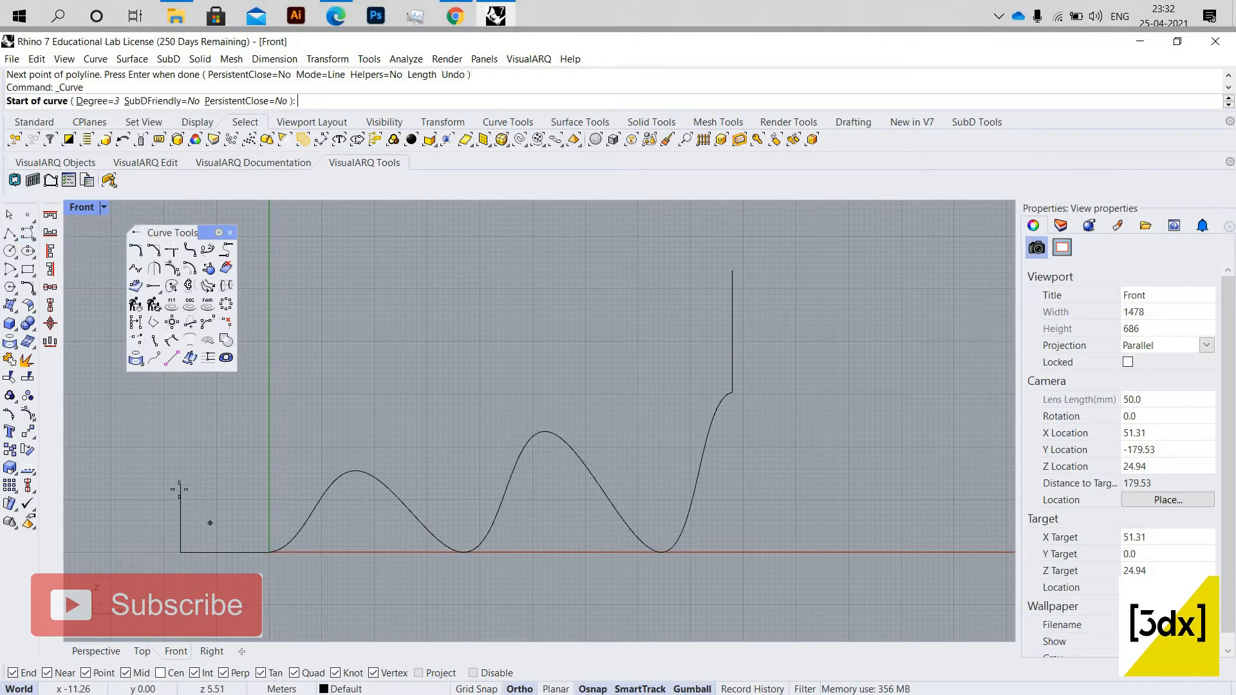
click(183, 488)
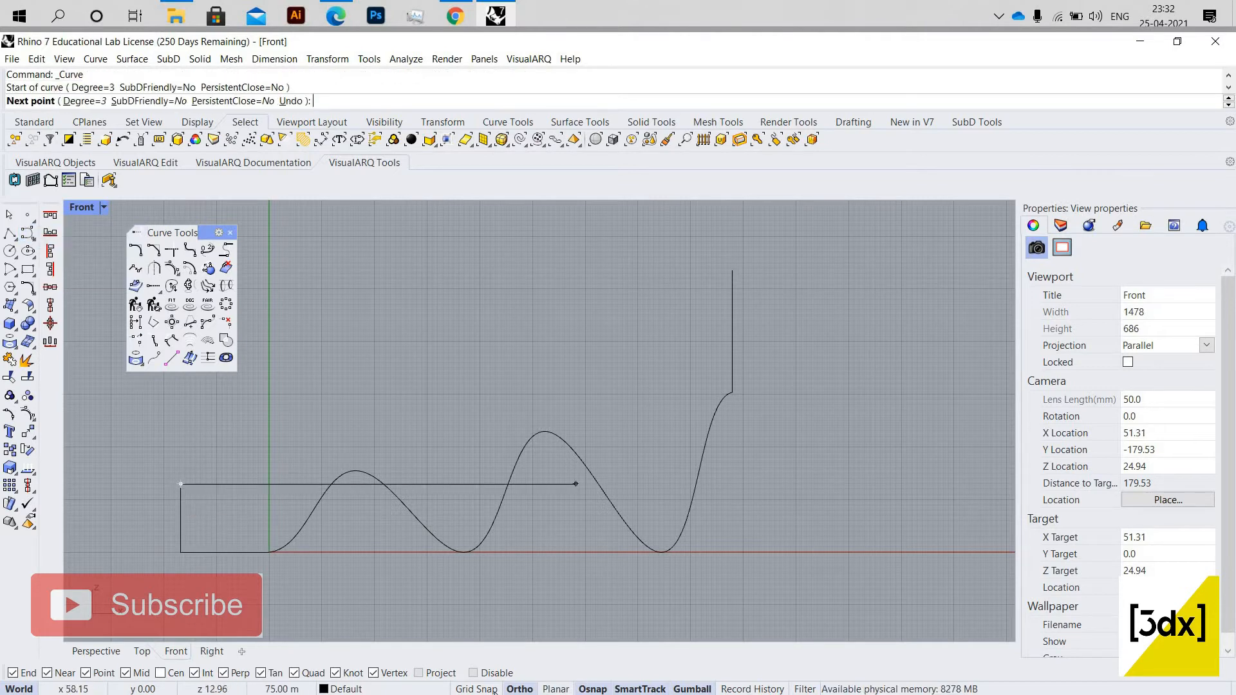
key(F8)
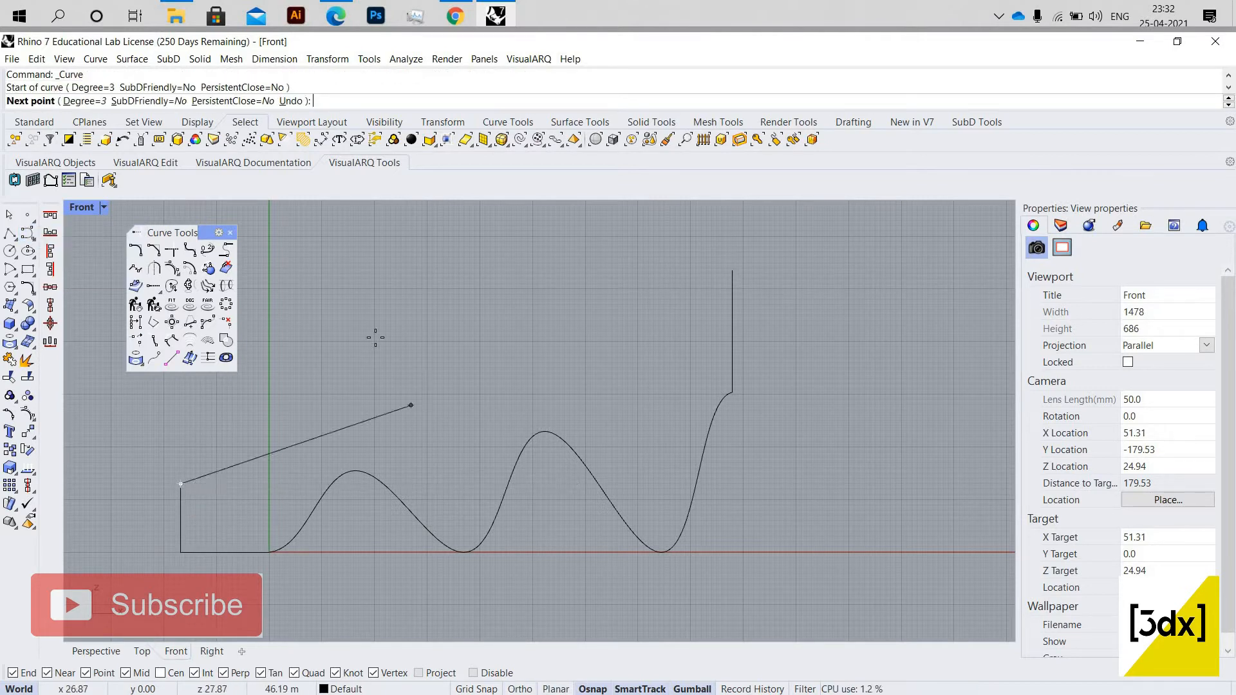
click(281, 401)
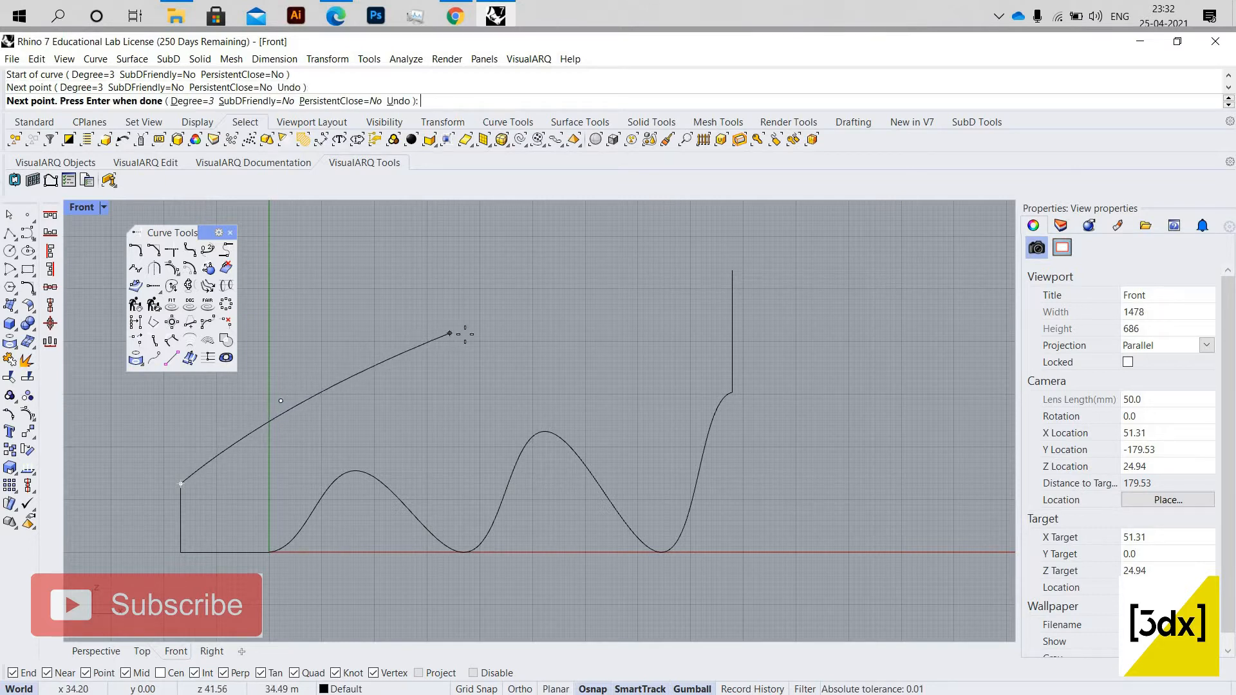
click(465, 334)
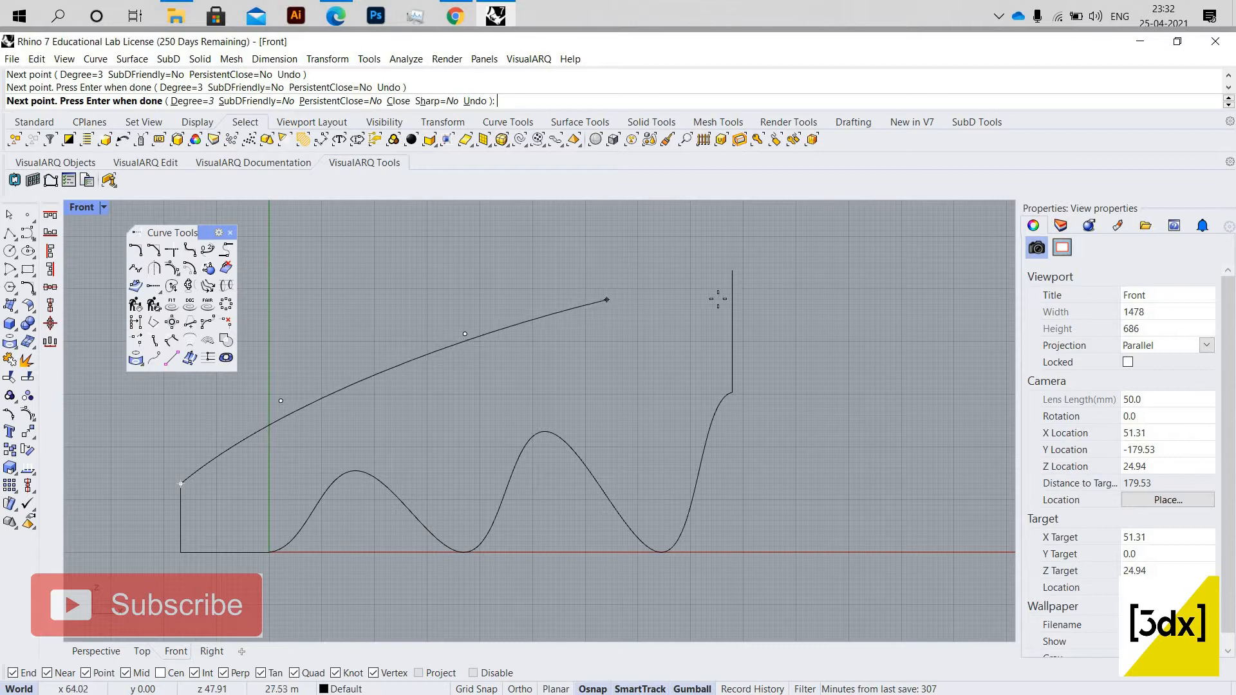
click(612, 299)
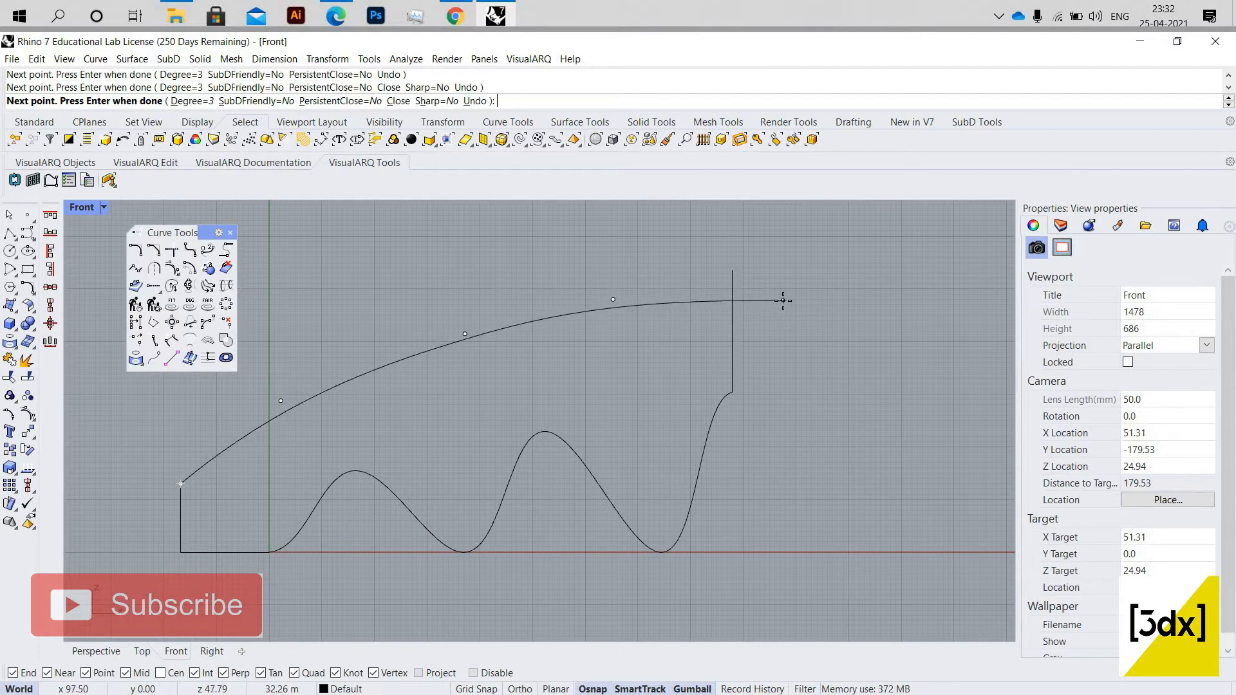
click(782, 300)
key(Return)
Trim the arched curve and the tall vertical line against each other, removing both overhanging ends at their intersection.
drag(749, 311, 719, 291)
text(Trim)
key(Return)
click(754, 299)
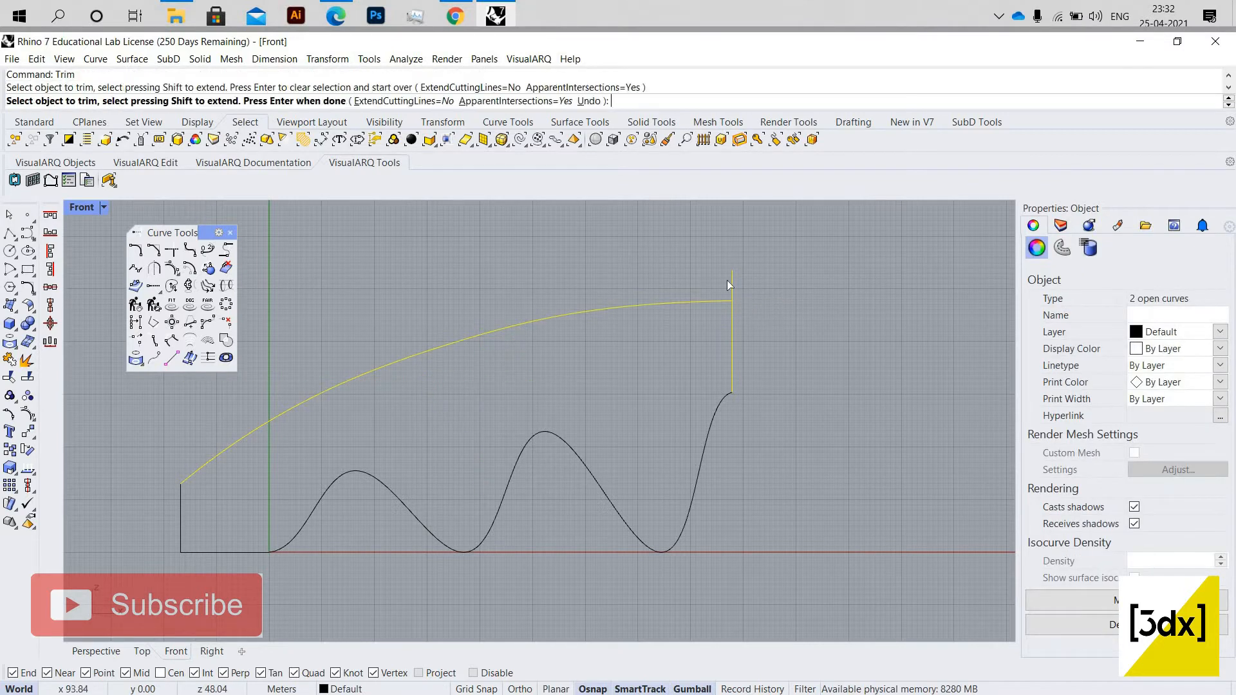
click(733, 284)
key(Return)
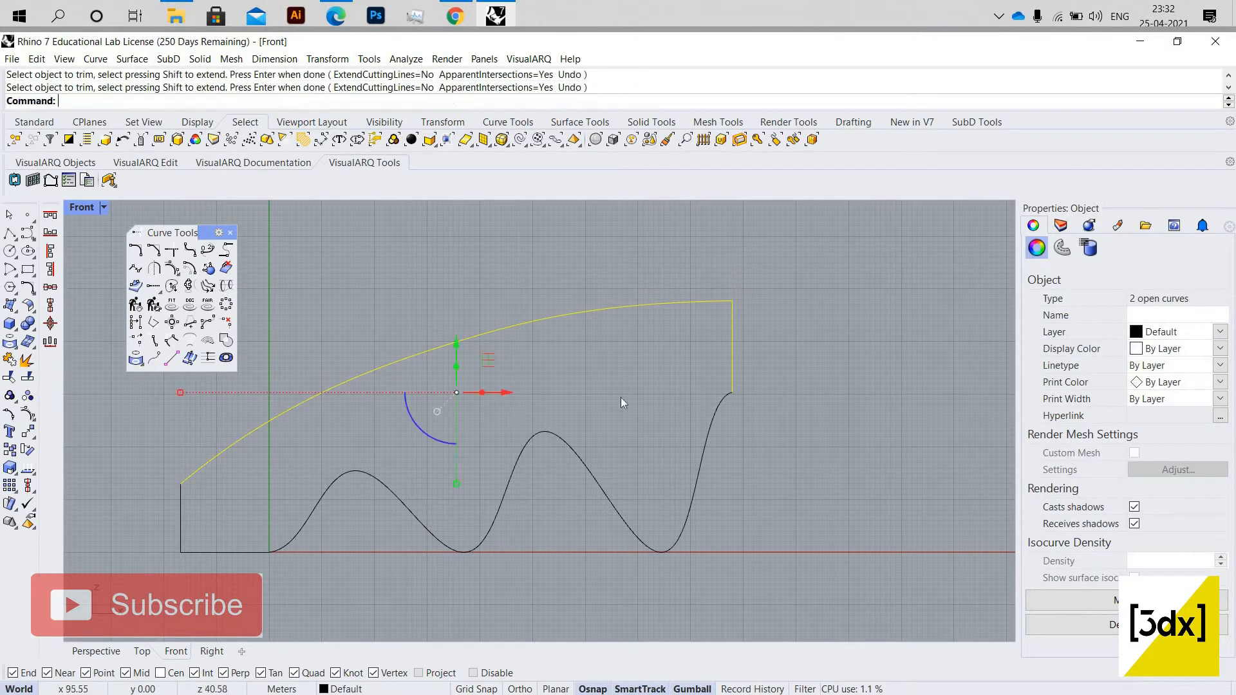
click(620, 396)
Rebuild the wave curve with a point count of 20 and degree 3, deleting the input curve.
scroll(777, 389, down, 6)
scroll(622, 380, up, 4)
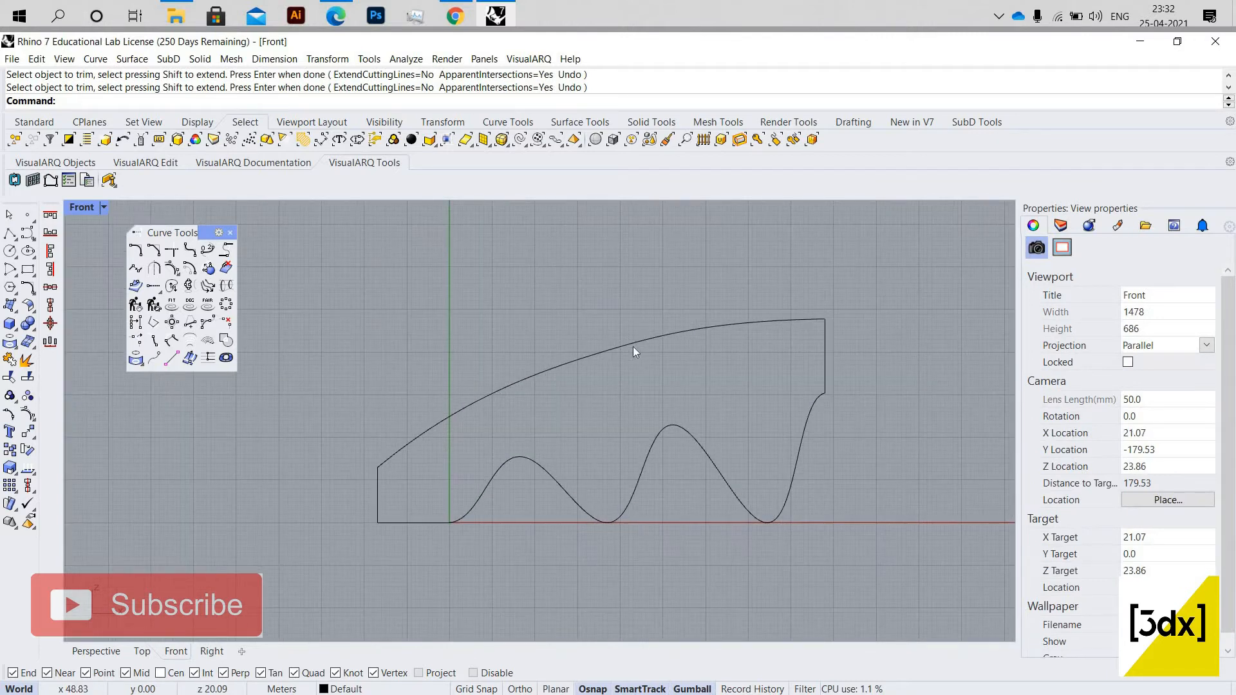
click(650, 451)
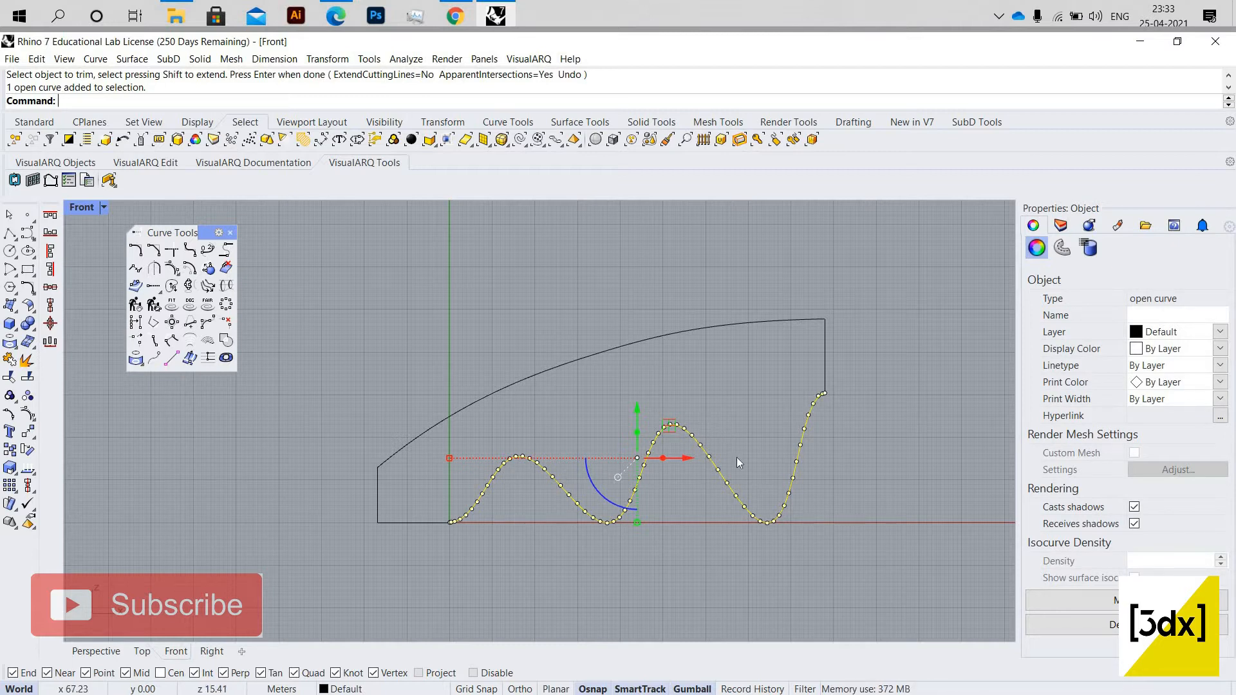
text(Rebuild)
key(Return)
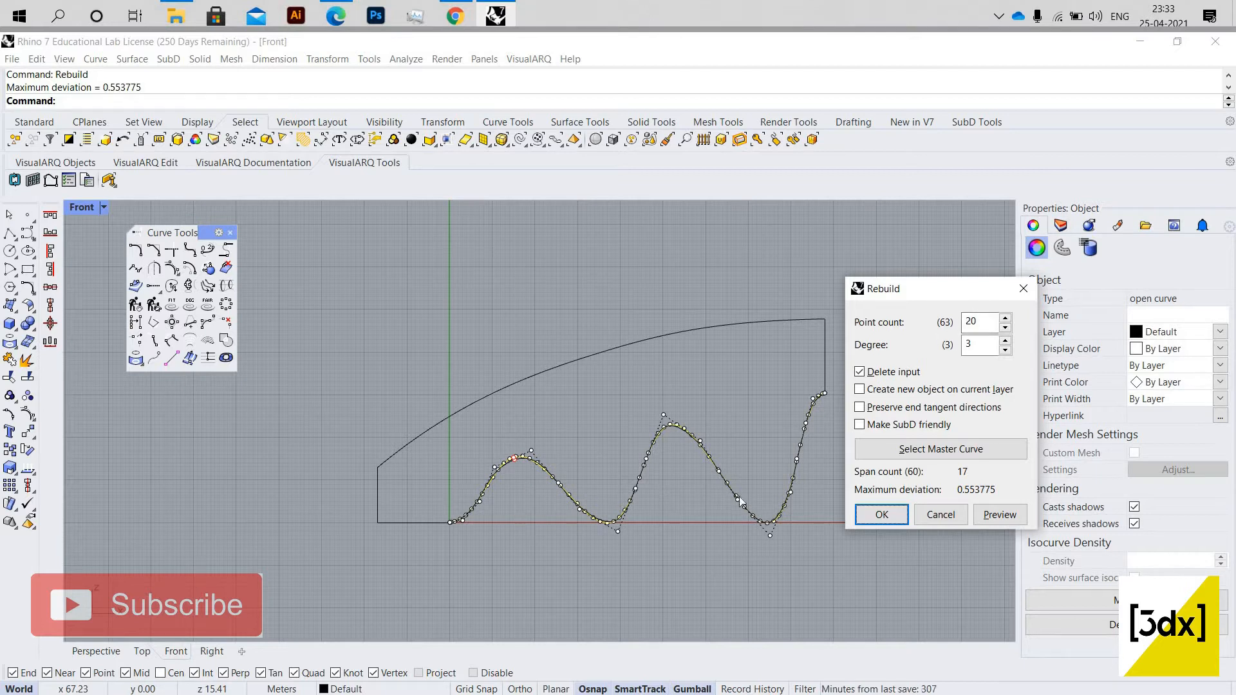
click(879, 515)
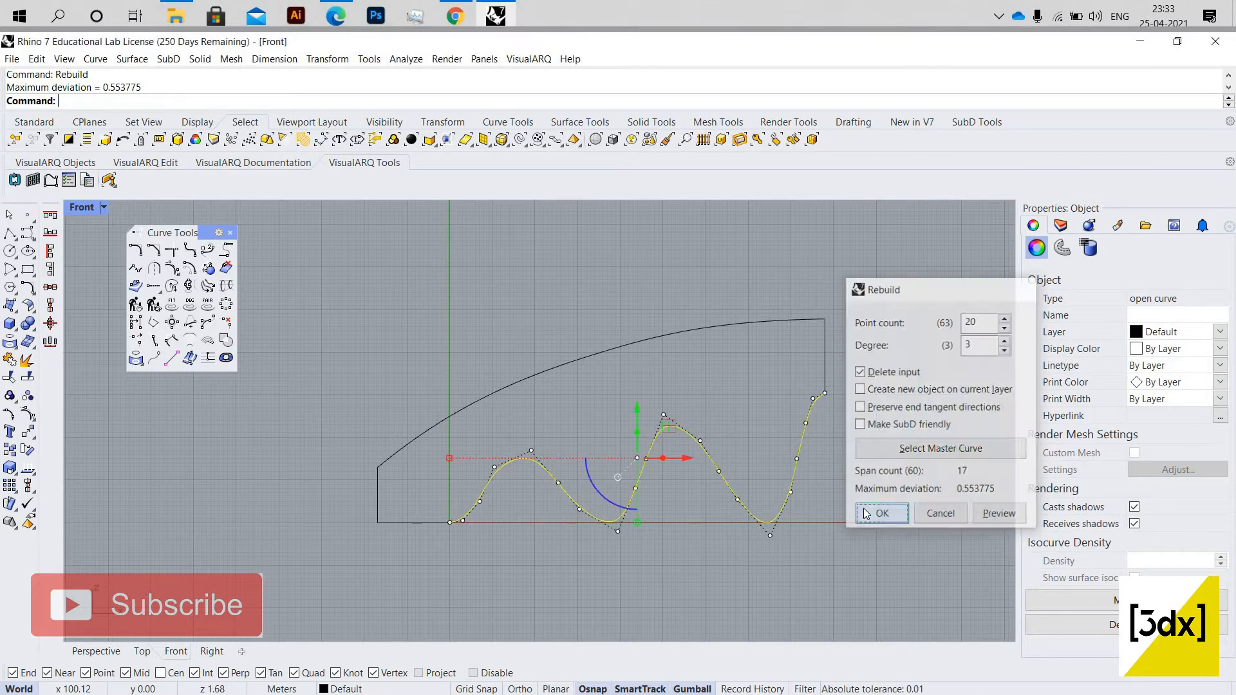
key(Escape)
Examine the rebuilt wave's control points in the front and perspective views, and check how it relates to the separate short end polyline.
scroll(793, 511, up, 2)
click(799, 483)
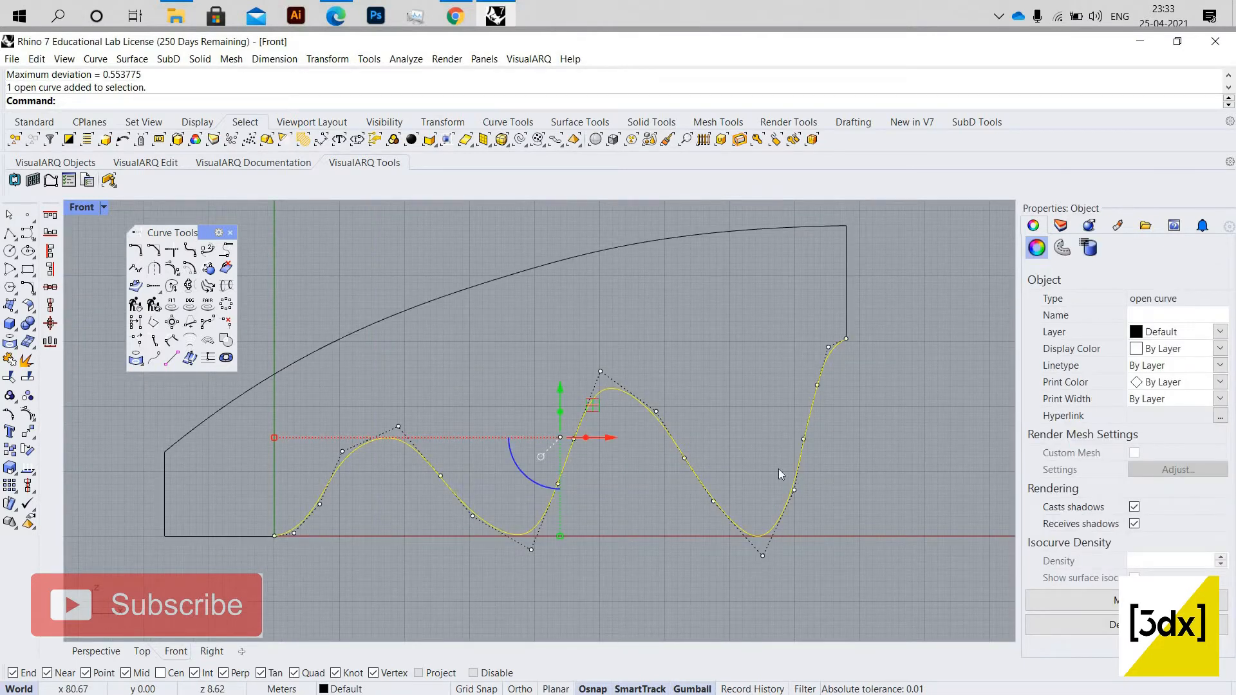
scroll(797, 480, down, 4)
double_click(75, 207)
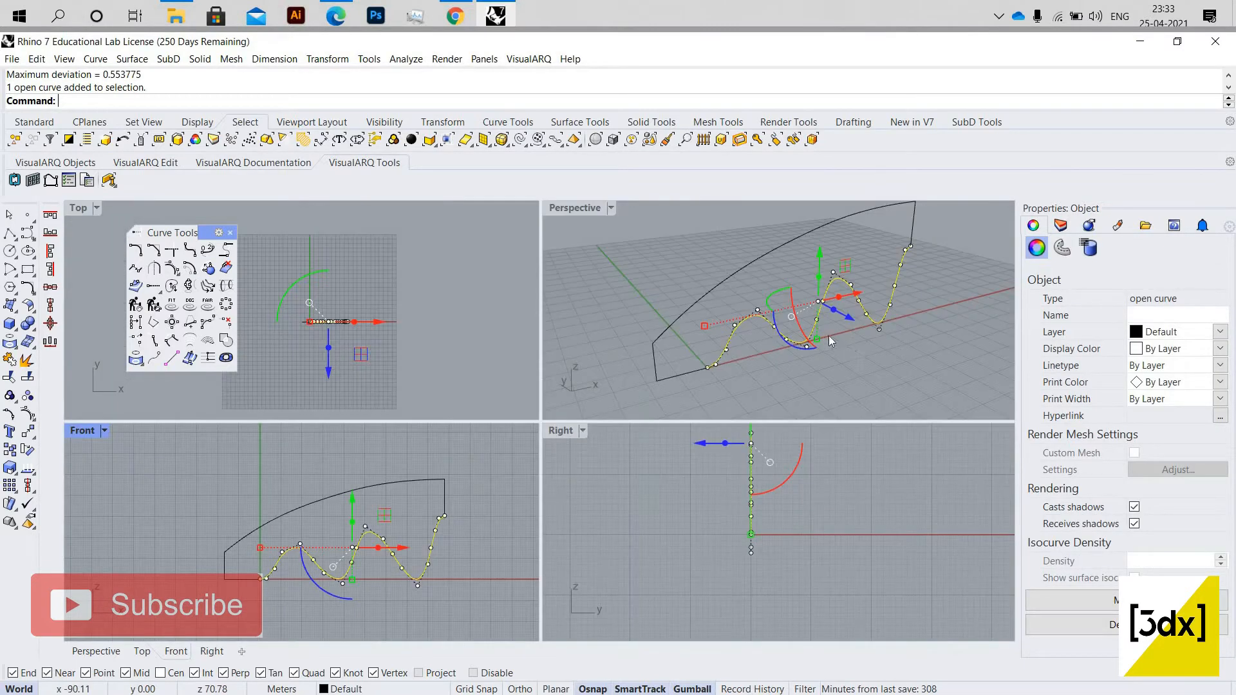
click(843, 340)
right_drag(844, 338, 835, 320)
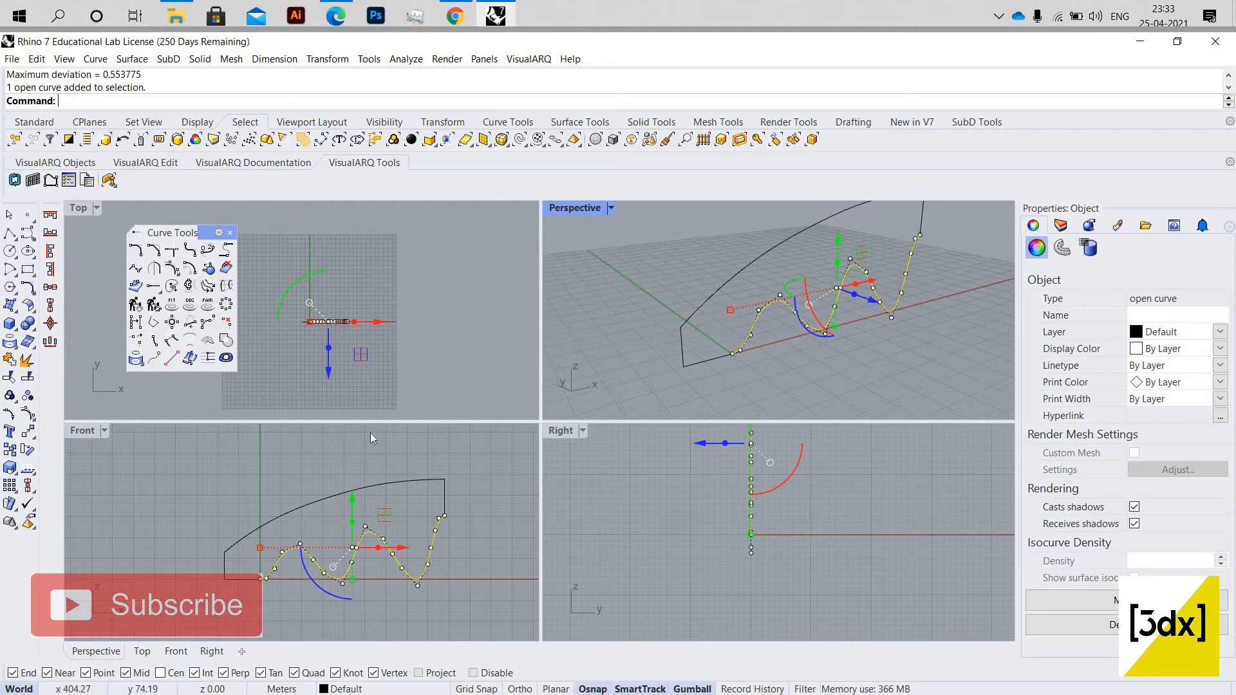
double_click(80, 433)
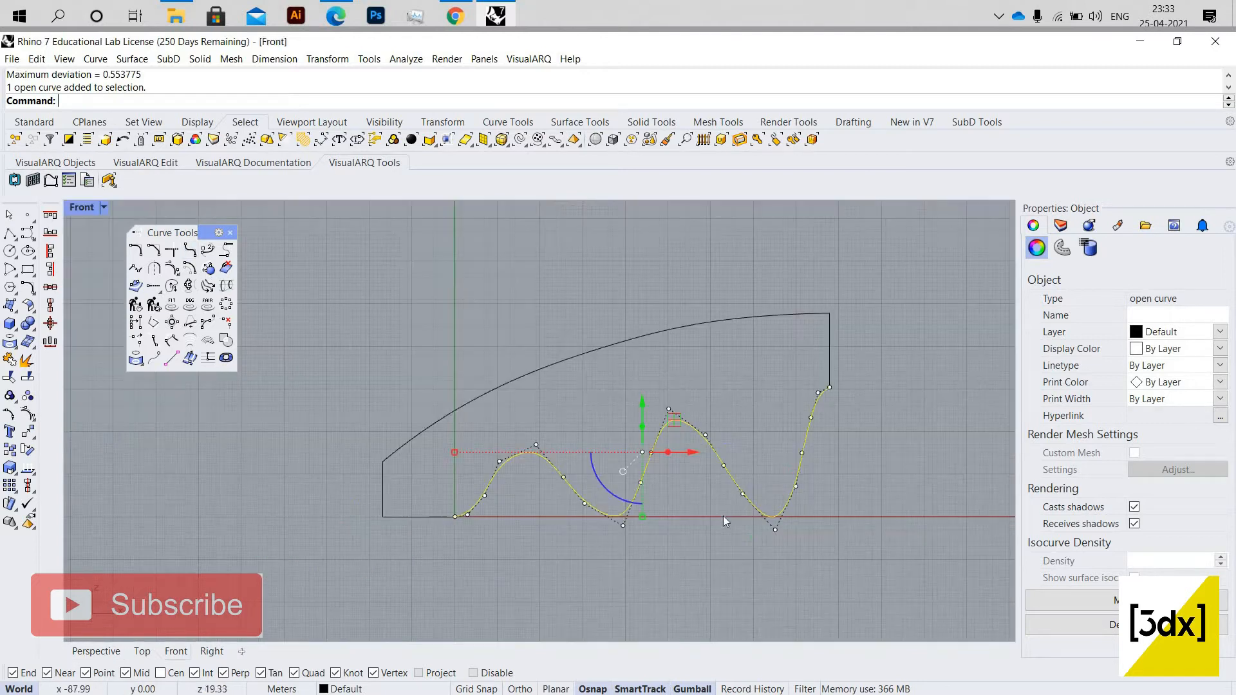
key(Escape)
key(Escape)
scroll(929, 445, down, 4)
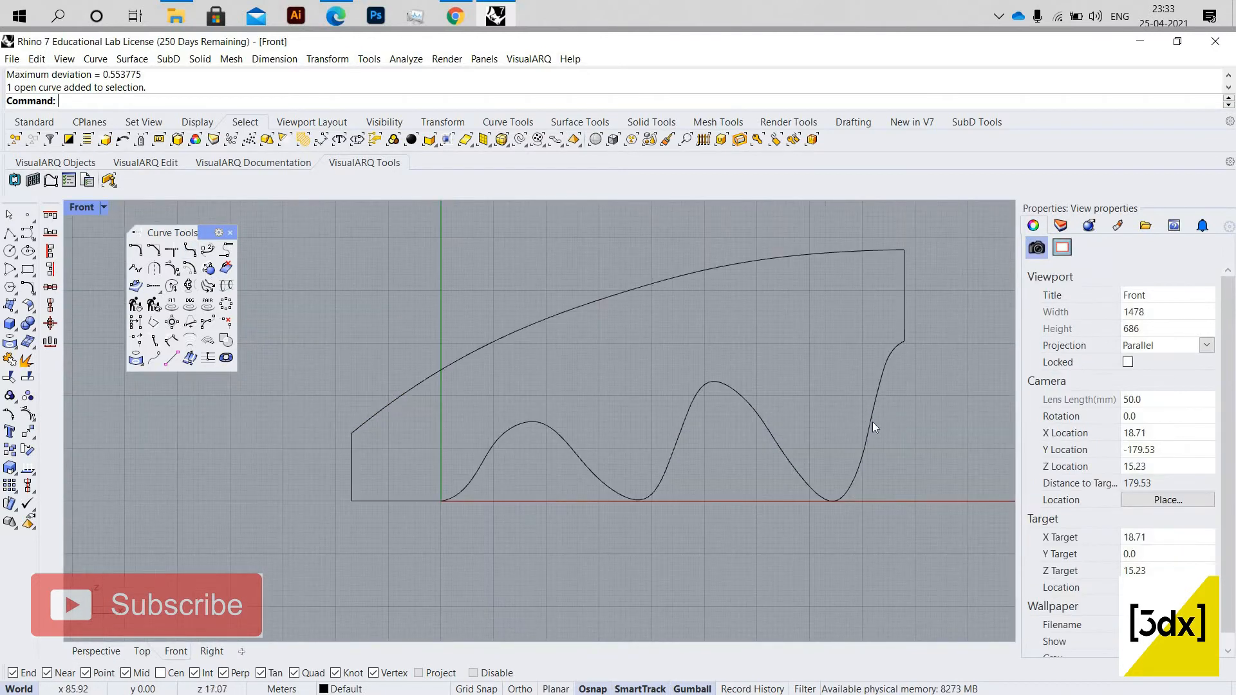
click(872, 423)
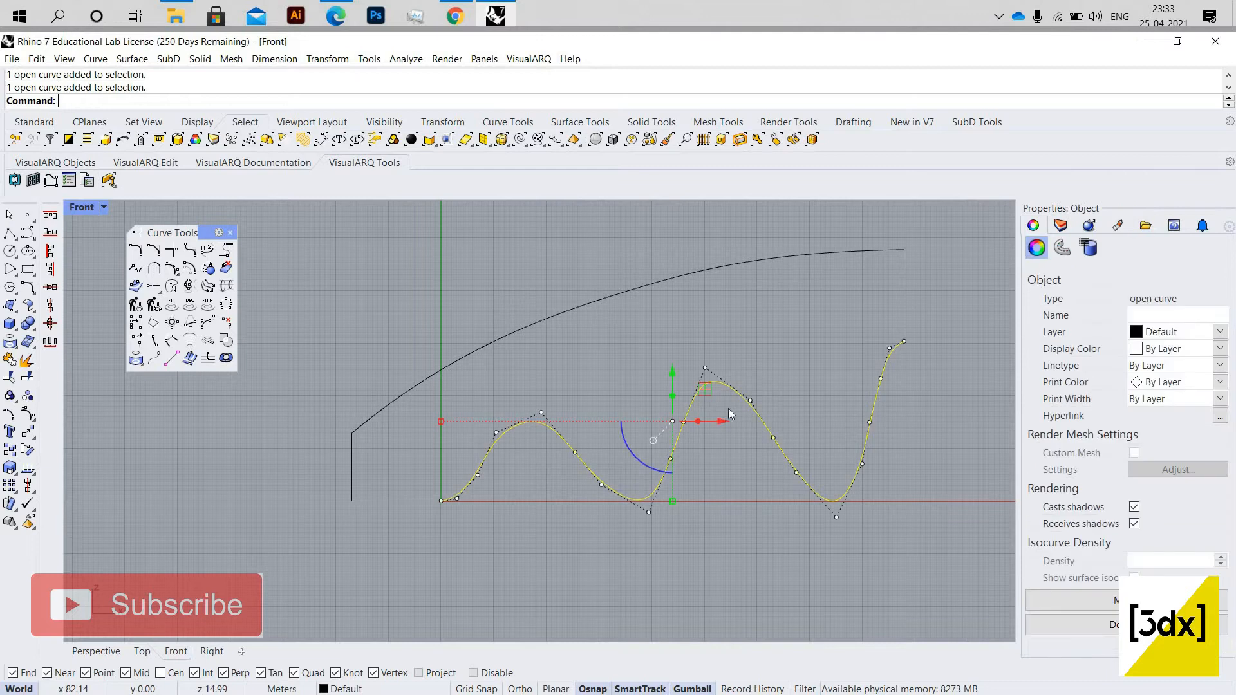
click(383, 499)
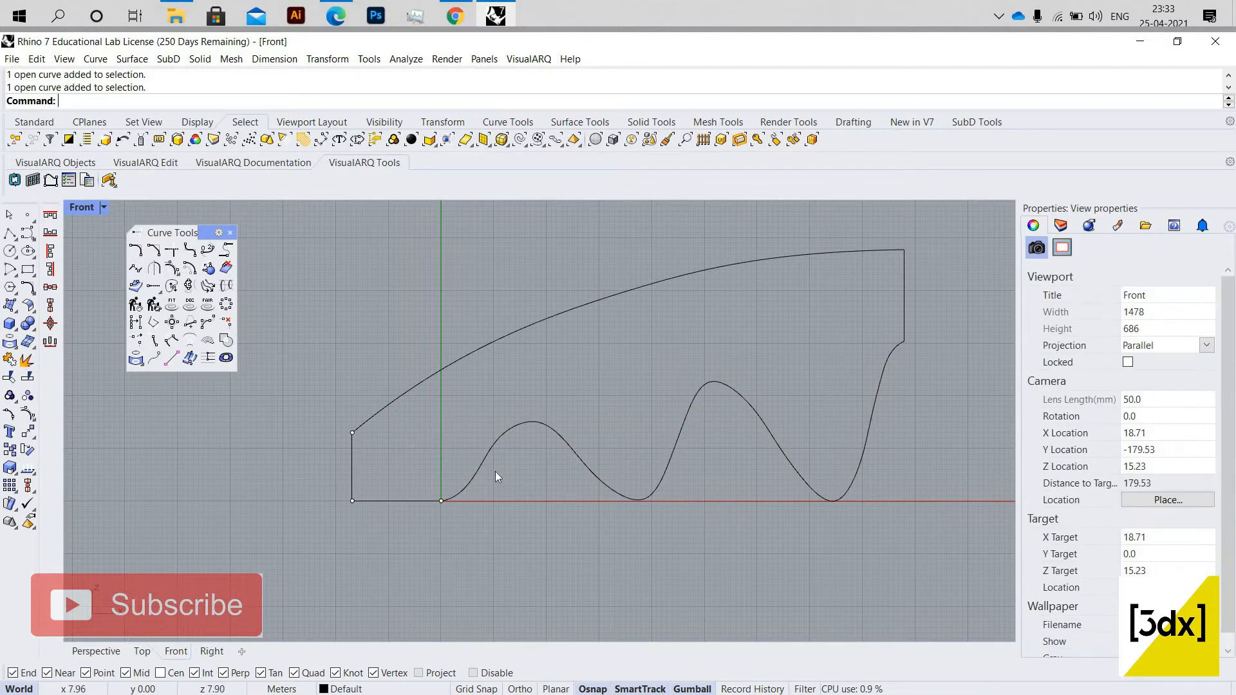
click(495, 471)
key(Escape)
Match the short base polyline to the wave's start with Position continuity, preserving the other end's position, averaging and joining the curves.
text(M)
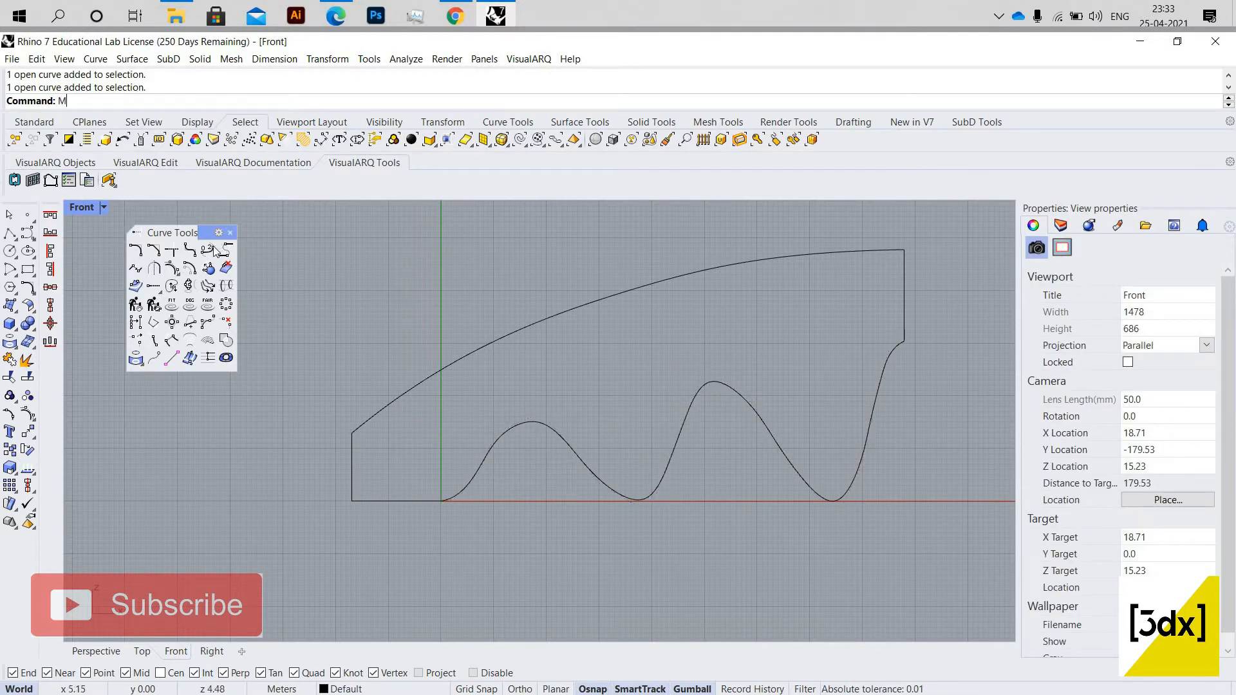
key(BackSpace)
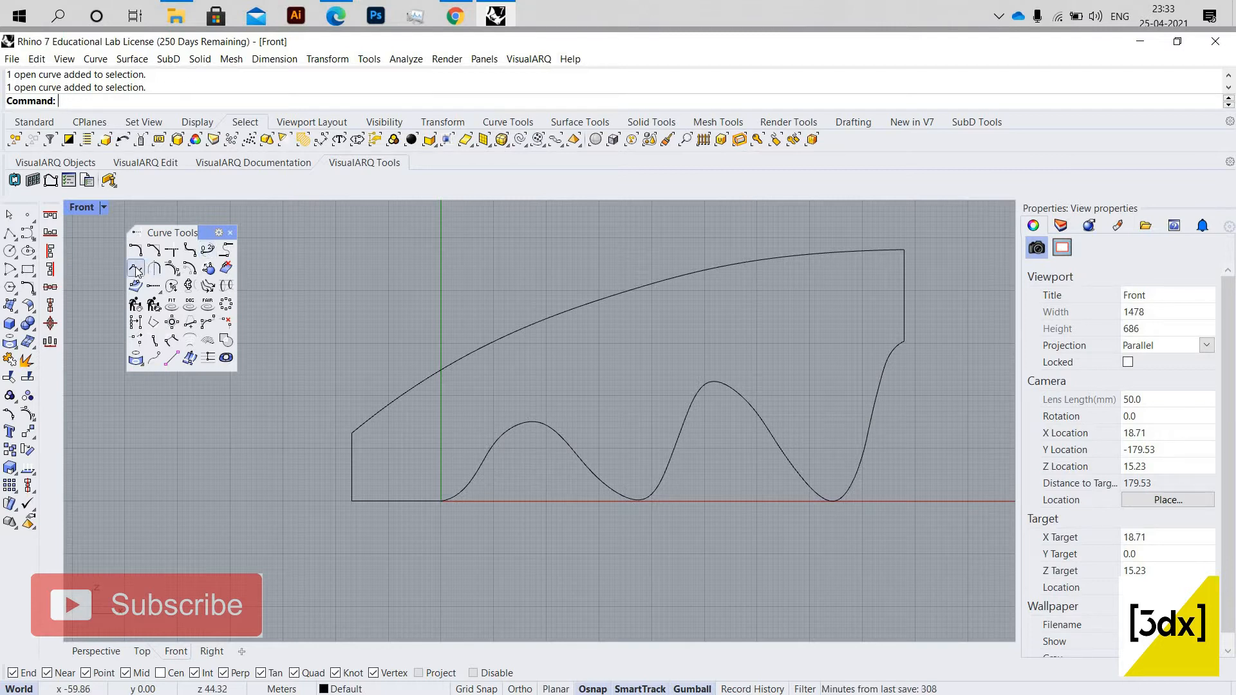
click(137, 269)
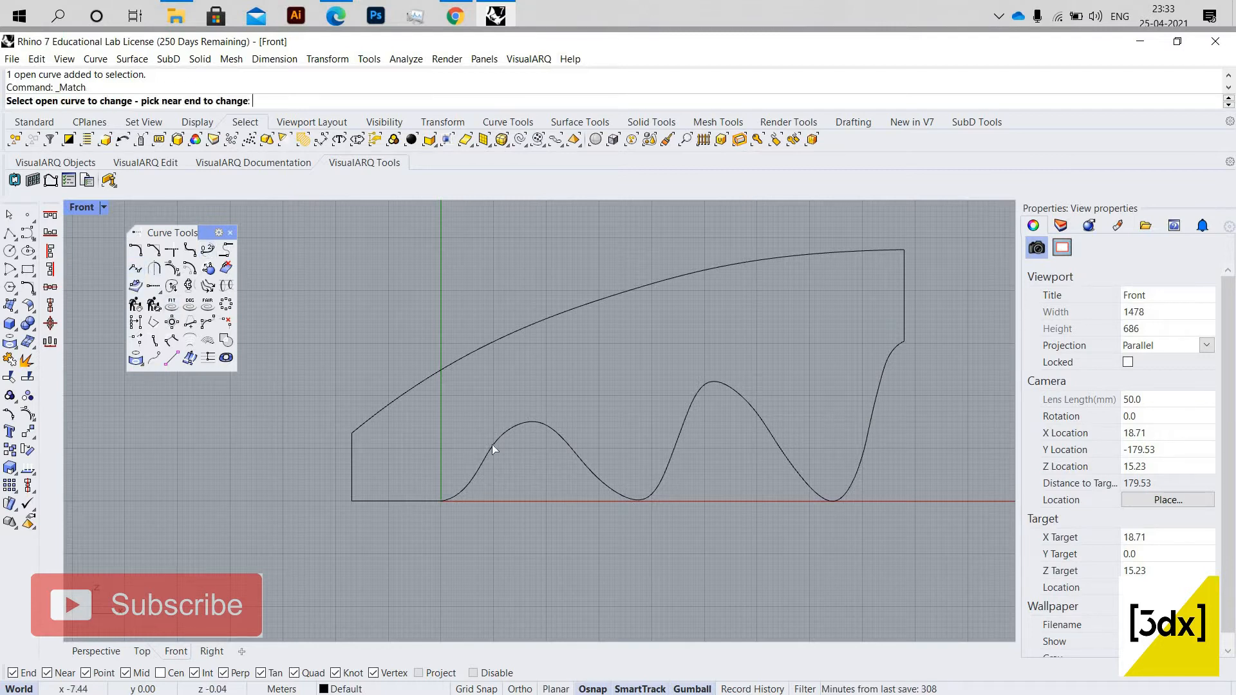
click(404, 500)
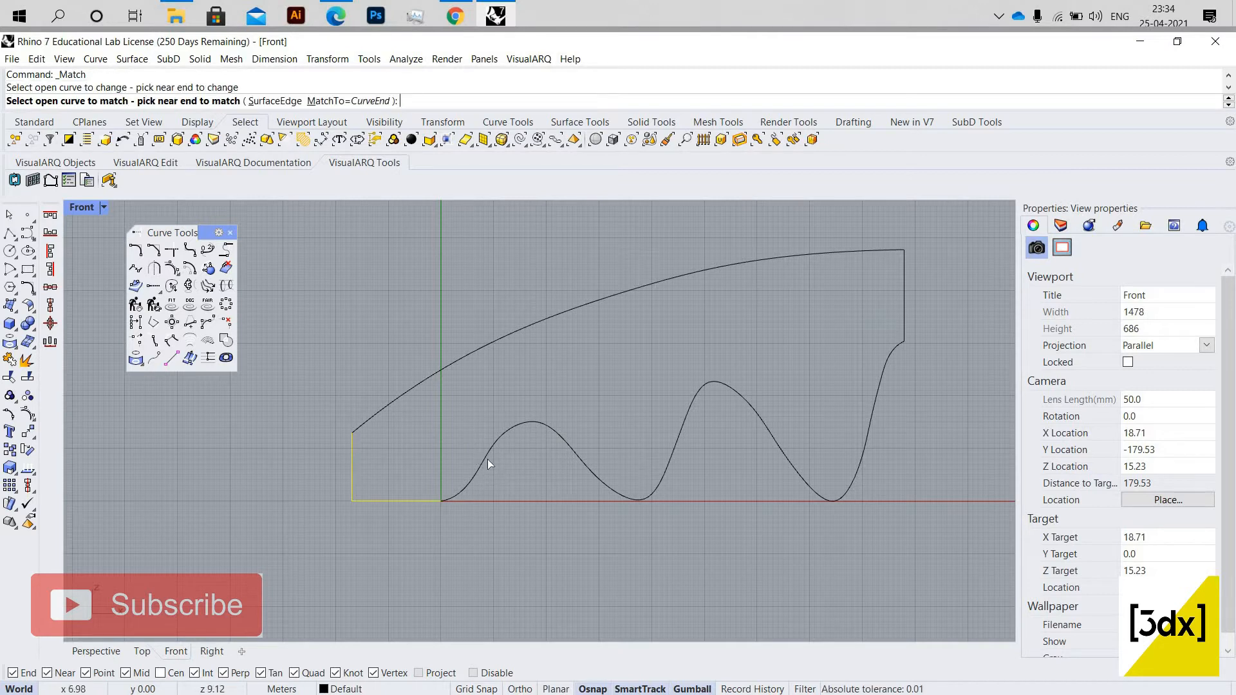
click(488, 458)
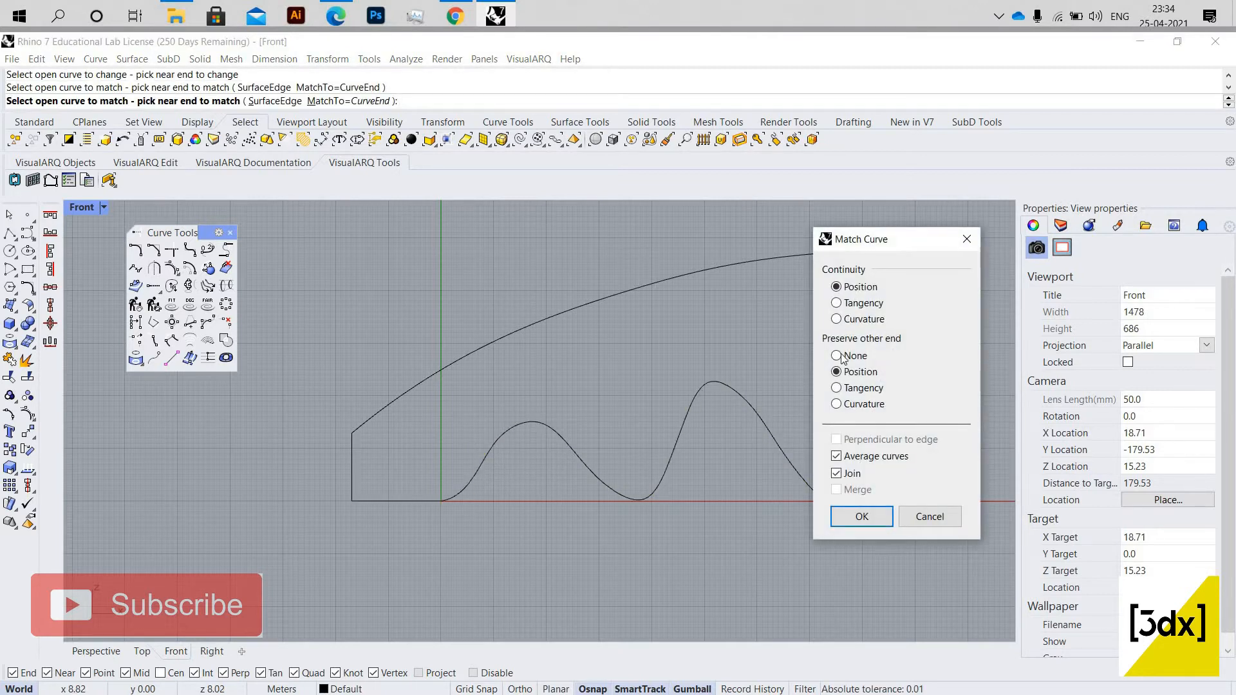
click(837, 516)
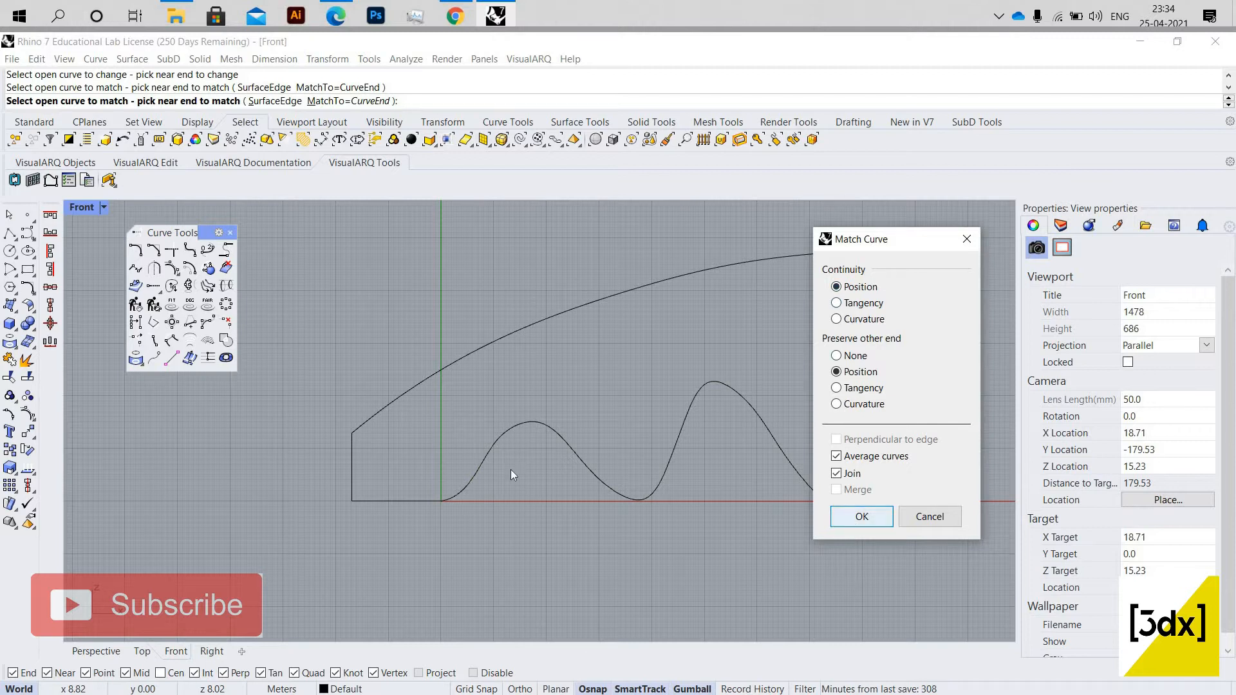
scroll(512, 470, down, 4)
scroll(713, 449, up, 2)
click(690, 449)
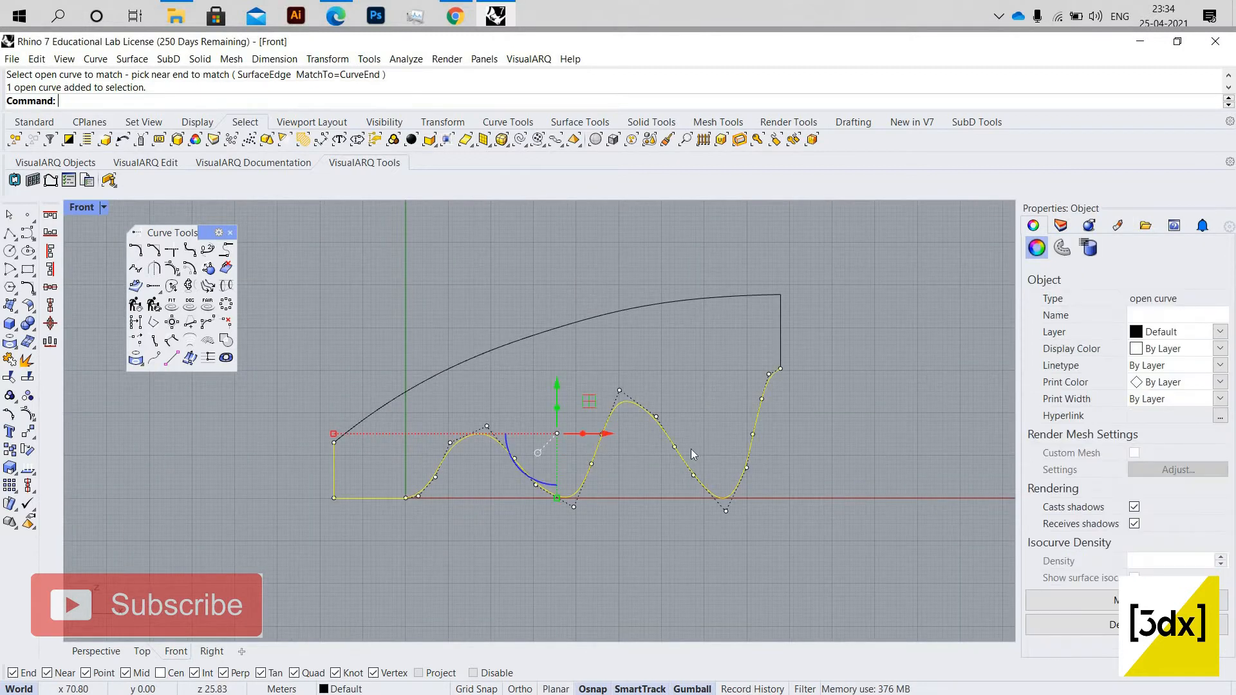
key(Escape)
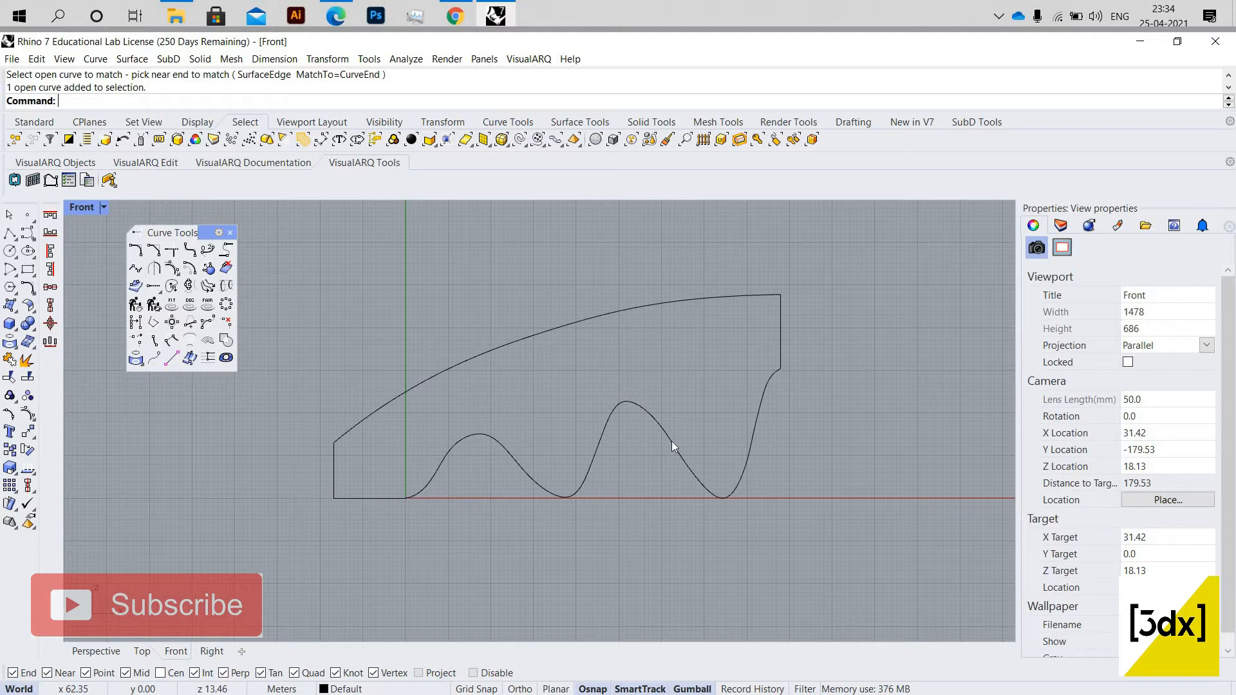
click(9, 233)
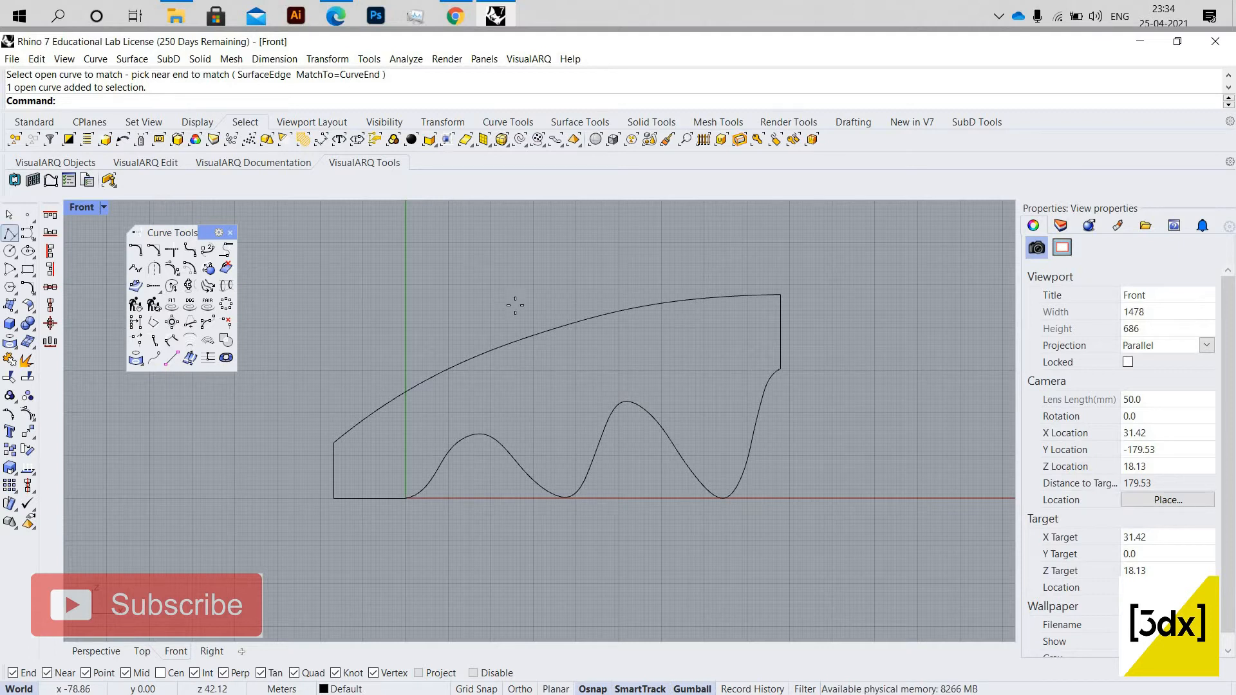
scroll(355, 555, down, 2)
right_drag(355, 555, 398, 425)
key(Escape)
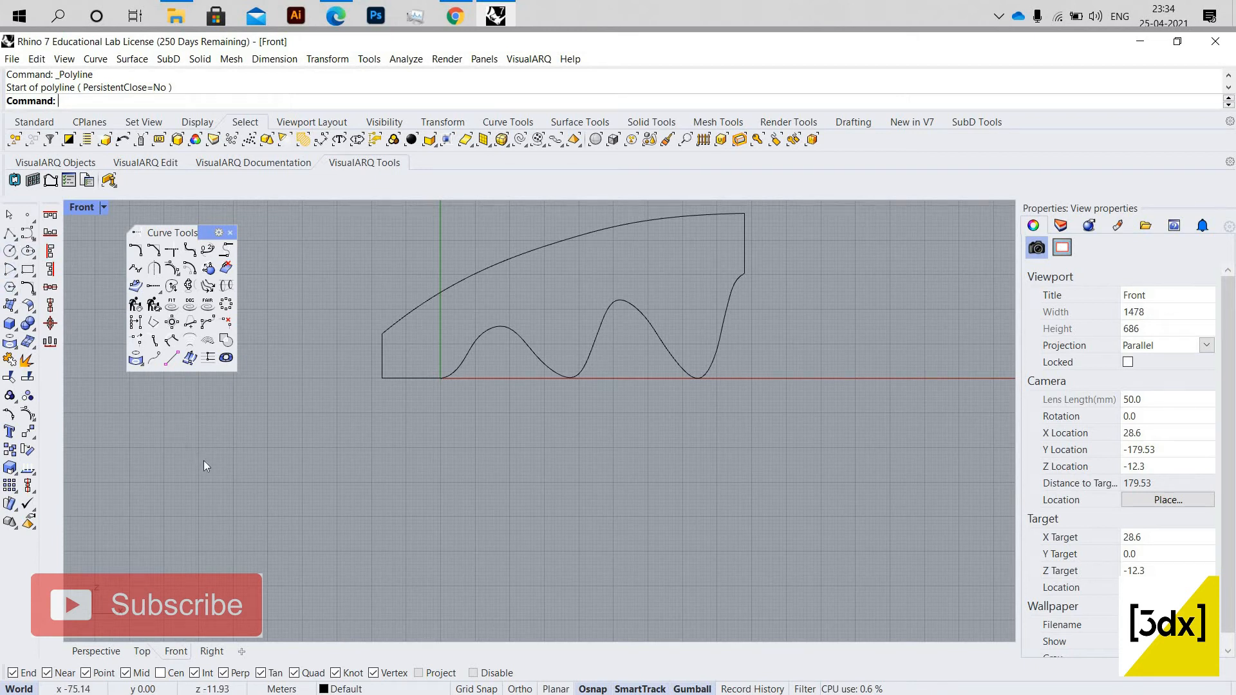
Draw two separate, roughly horizontal test lines below the profile, about 80 m and 110 m long, staggered with a gap between them.
text(L)
key(Return)
click(201, 484)
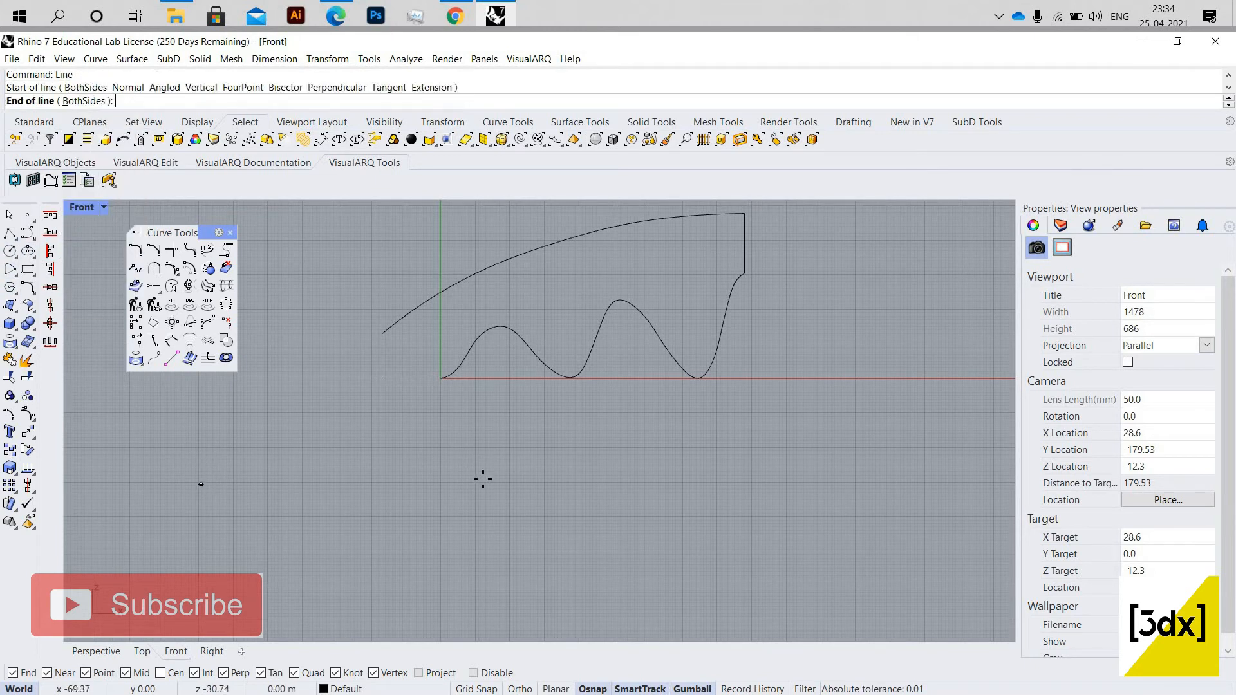
key(Return)
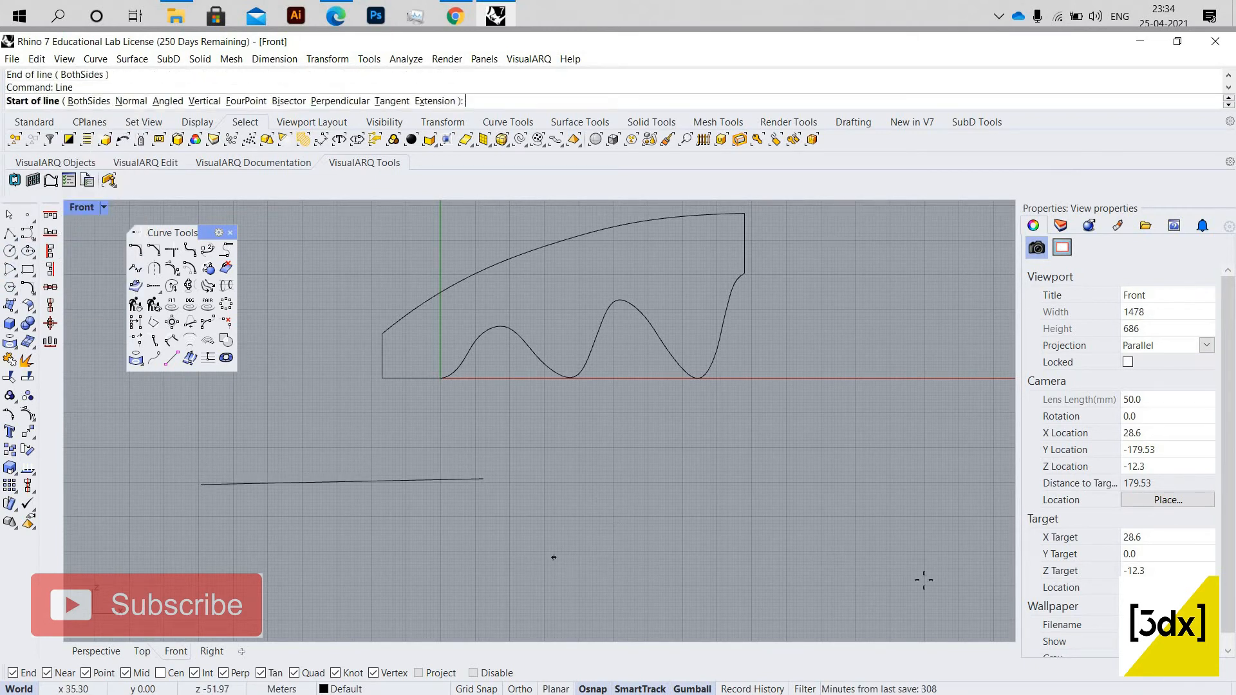
click(527, 564)
click(908, 564)
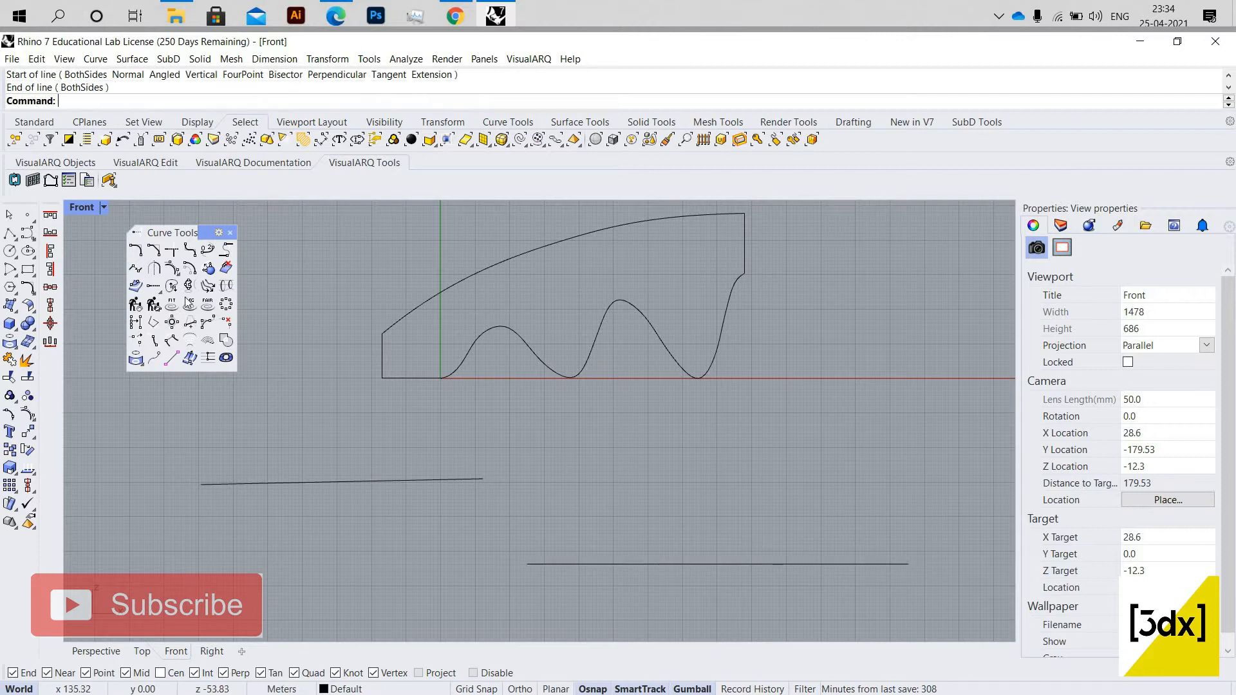
Try matching the facing ends of the two test lines, previewing Position, Tangency and Curvature continuity without applying them.
click(136, 268)
click(409, 480)
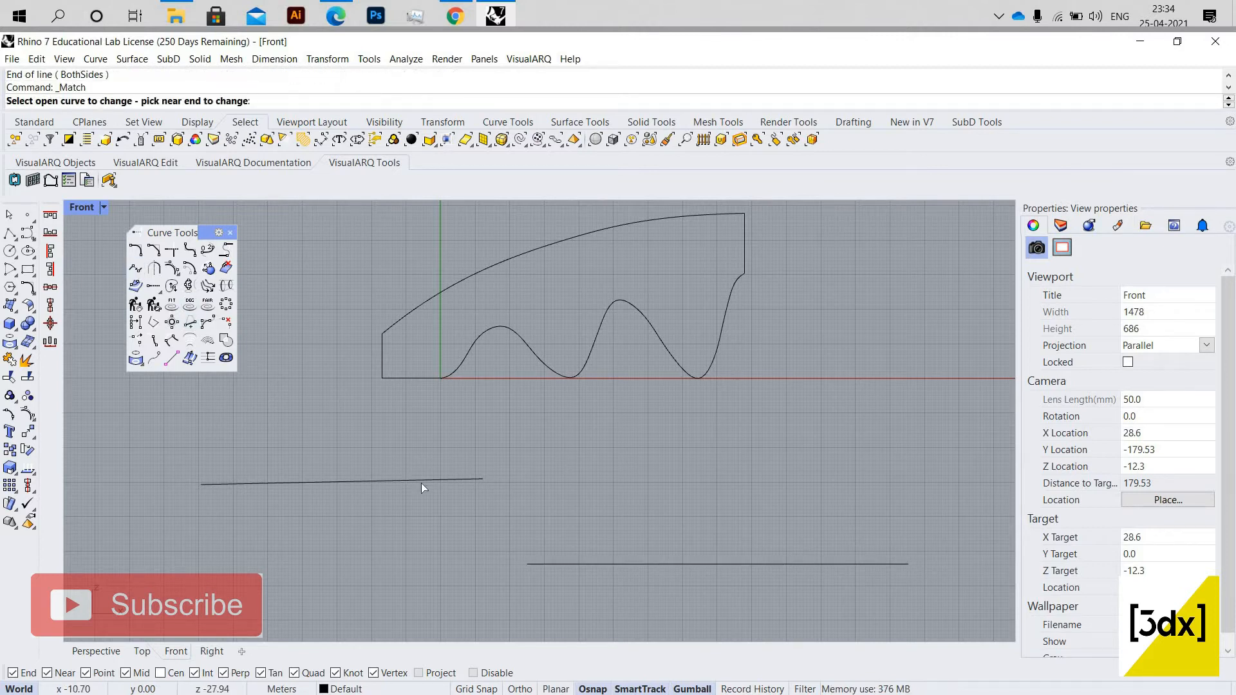
click(578, 563)
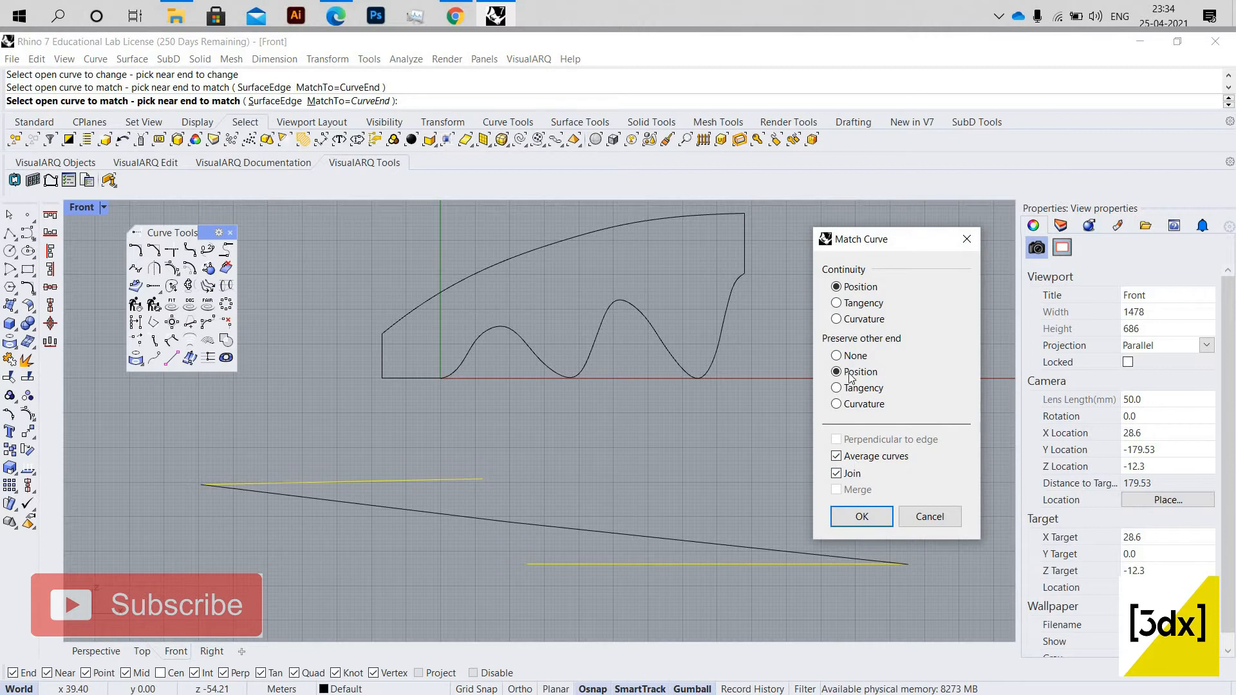
click(836, 303)
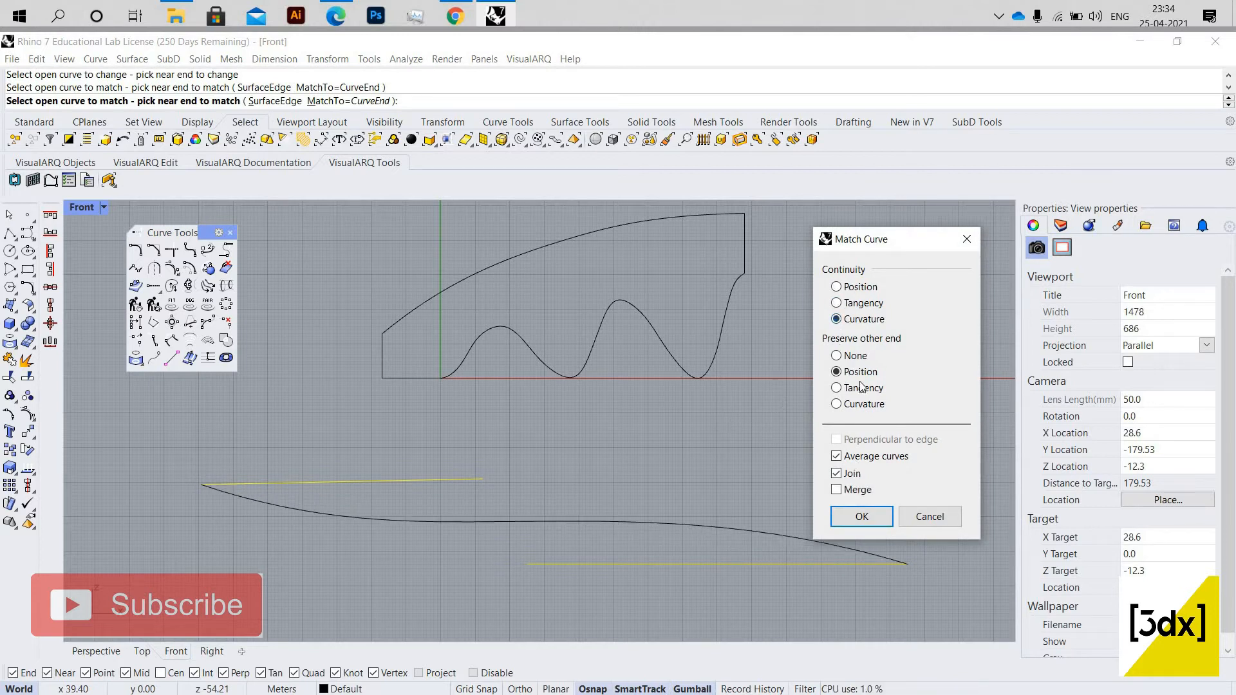
key(Escape)
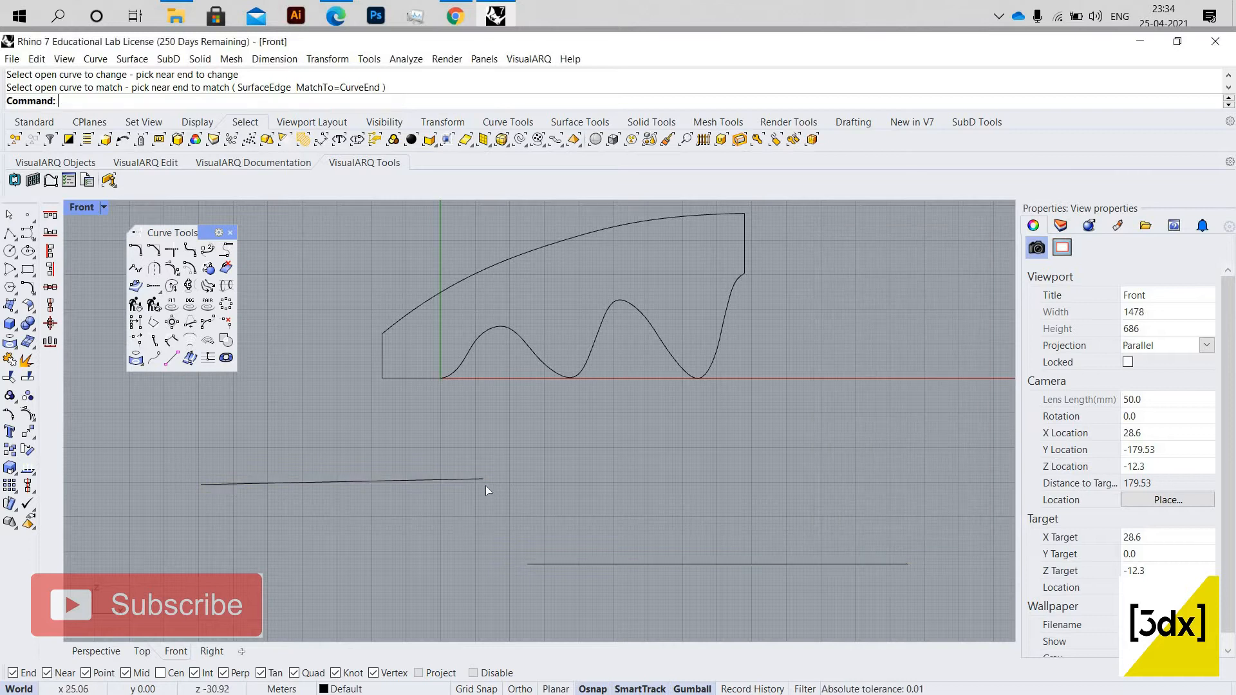
right_click(477, 481)
click(472, 480)
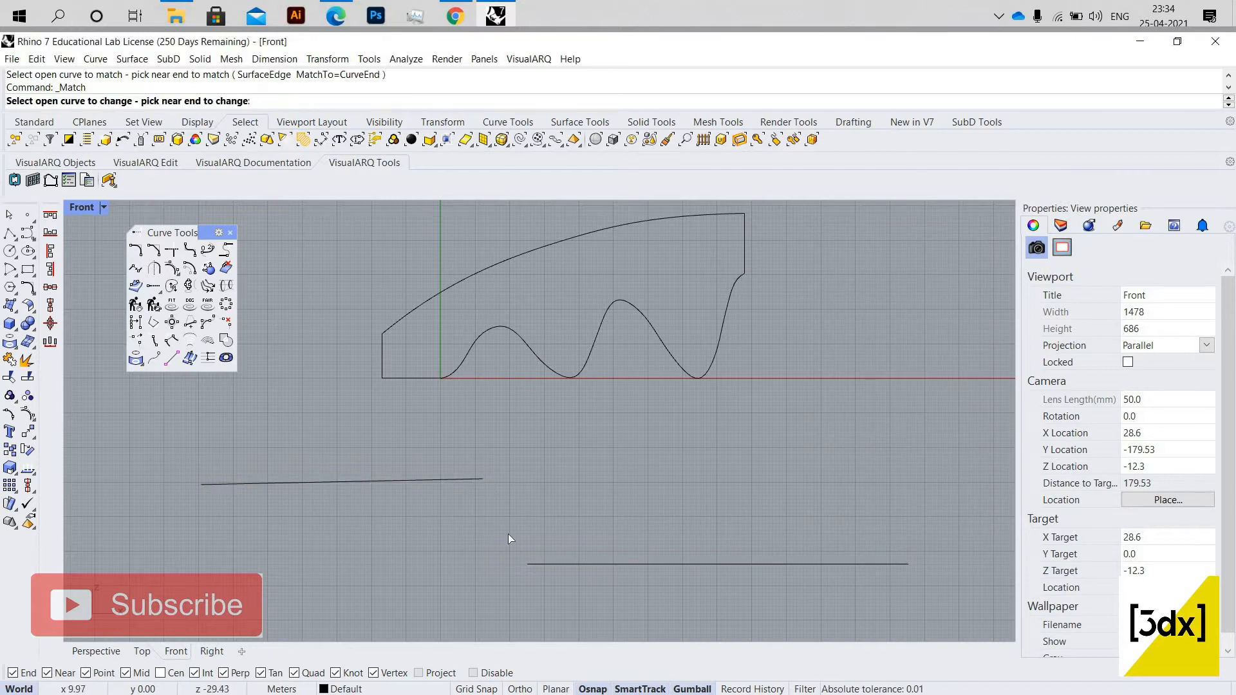
click(535, 563)
key(Escape)
Try matching the first test line's far end to the second line with Tangency continuity, and delete both test lines.
right_click(226, 484)
click(227, 484)
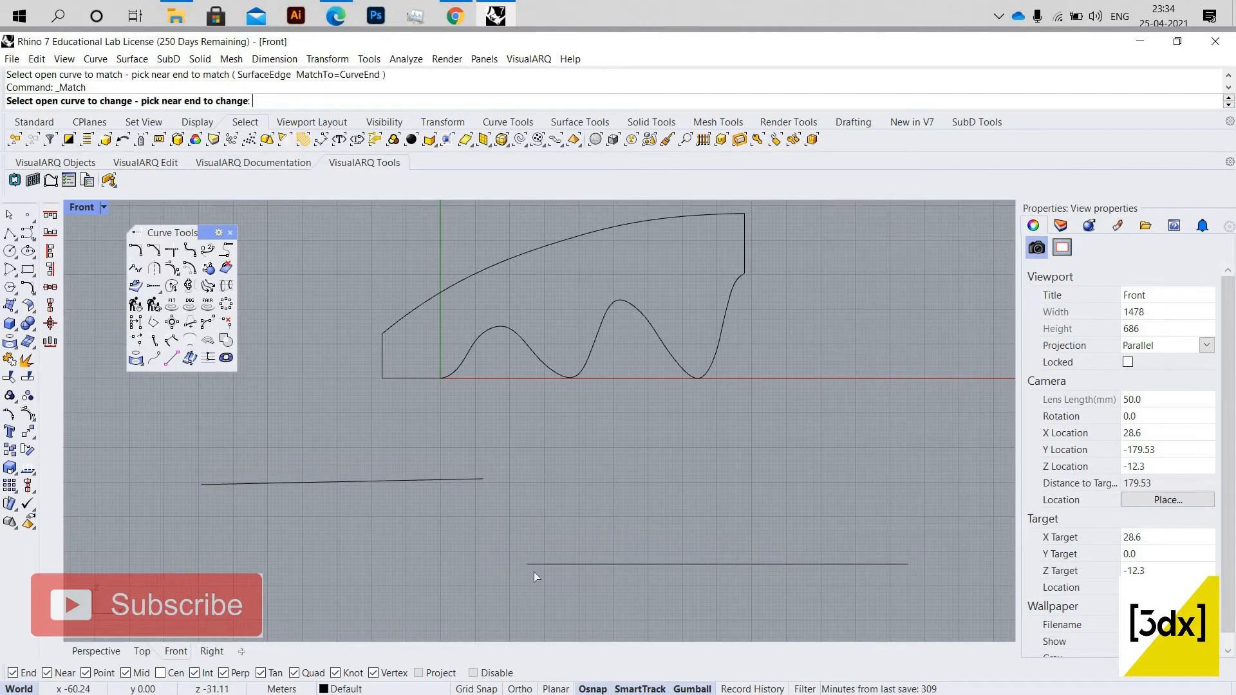
click(542, 562)
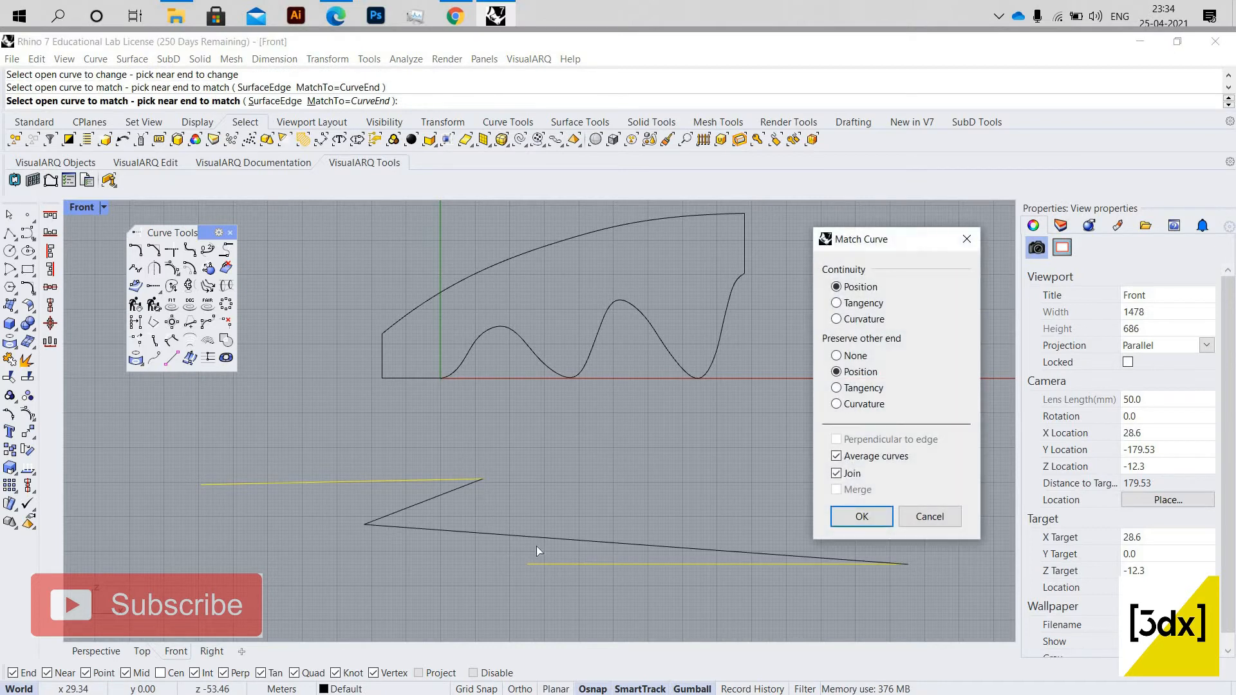
click(839, 304)
click(930, 517)
drag(674, 584, 438, 465)
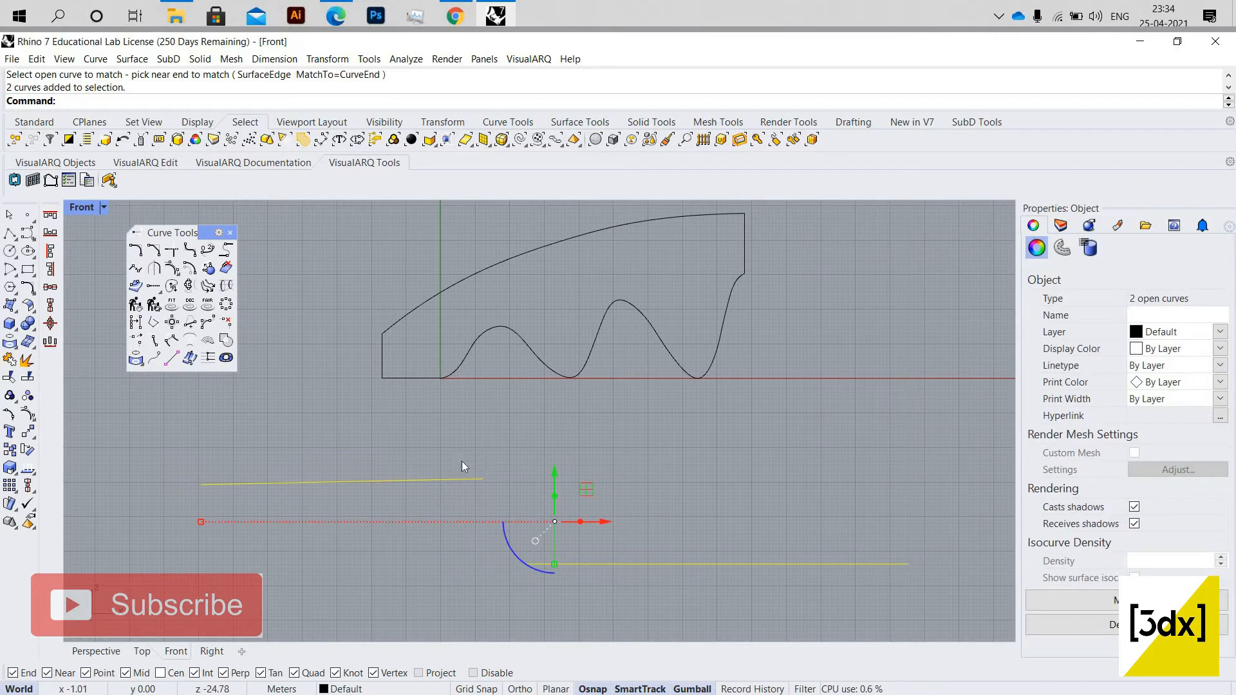
key(Delete)
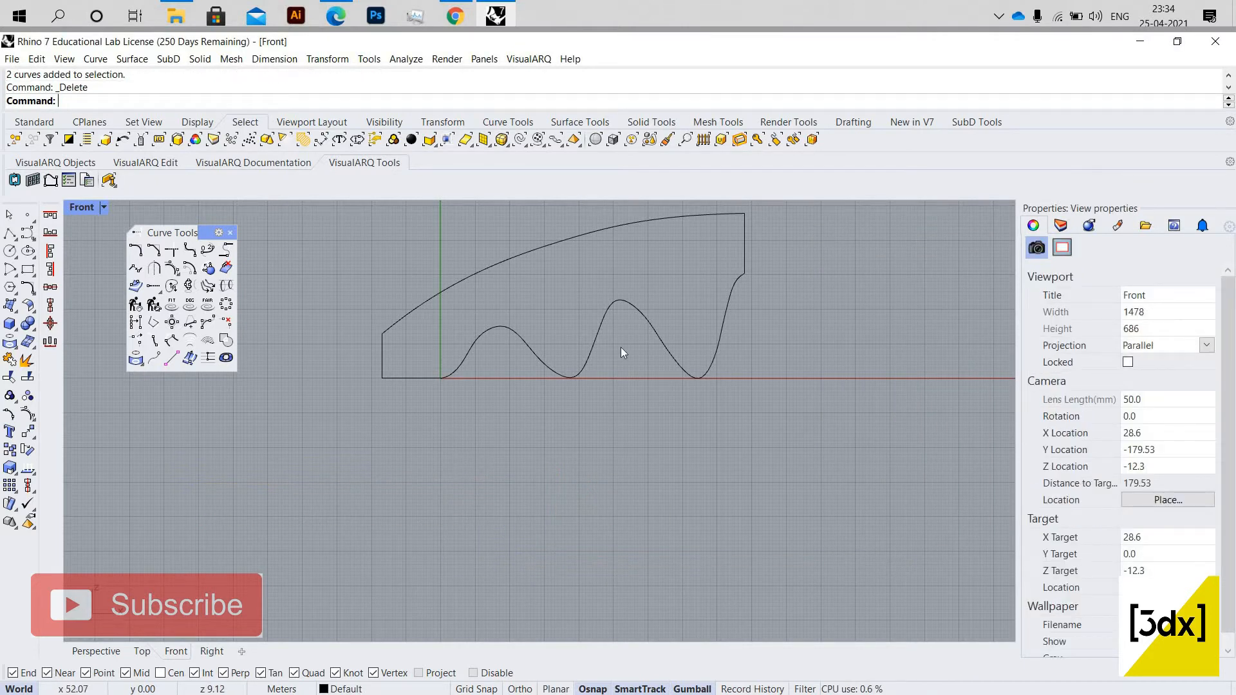
click(589, 350)
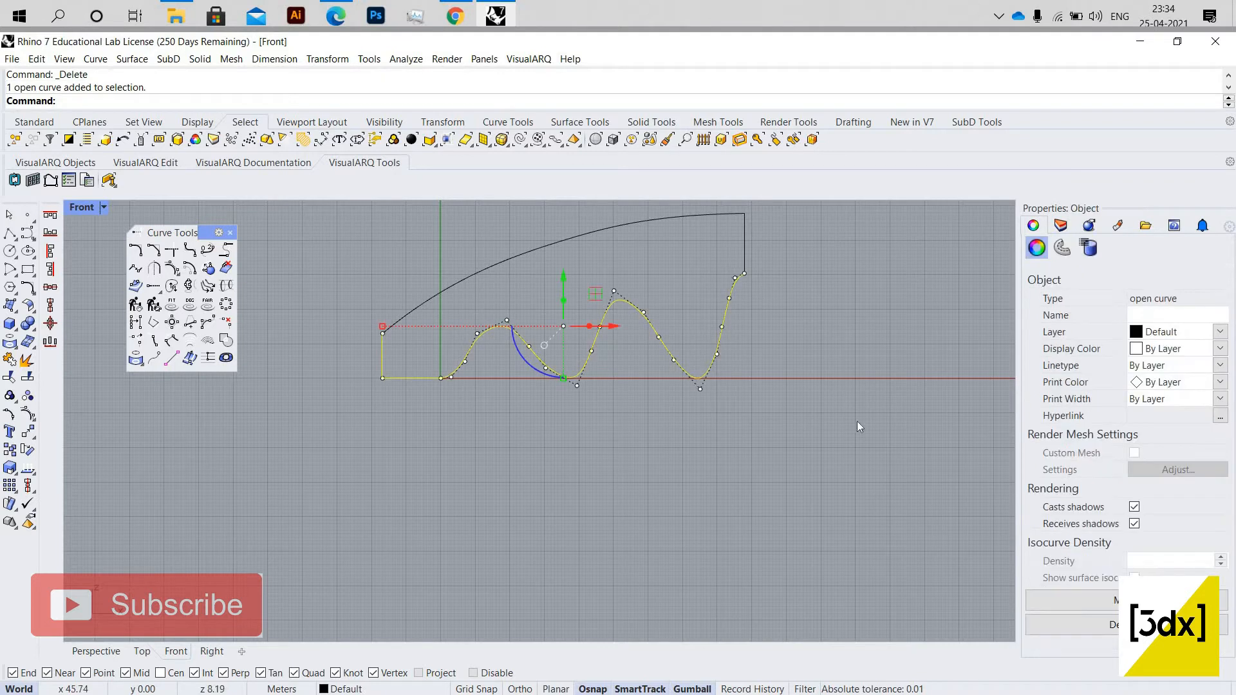
scroll(726, 266, up, 4)
scroll(856, 419, down, 6)
click(834, 378)
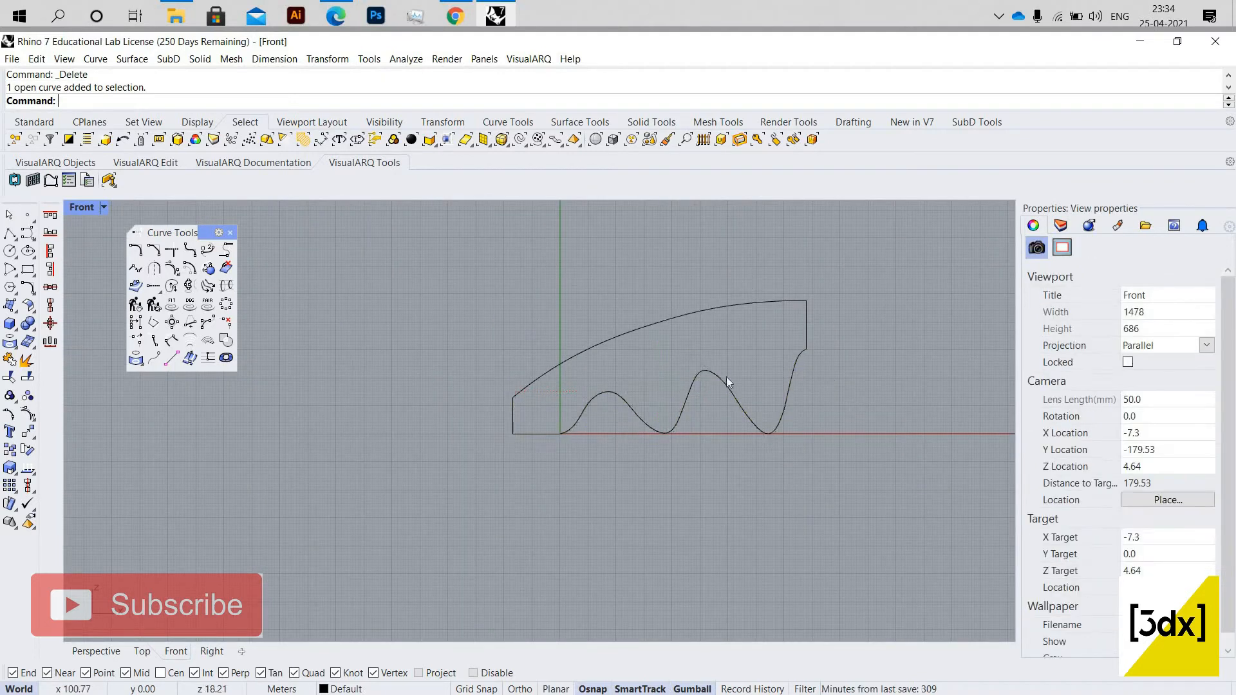
Try joining the three profile curves into one closed curve and scaling it in one direction.
key(ctrl+a)
key(ctrl+j)
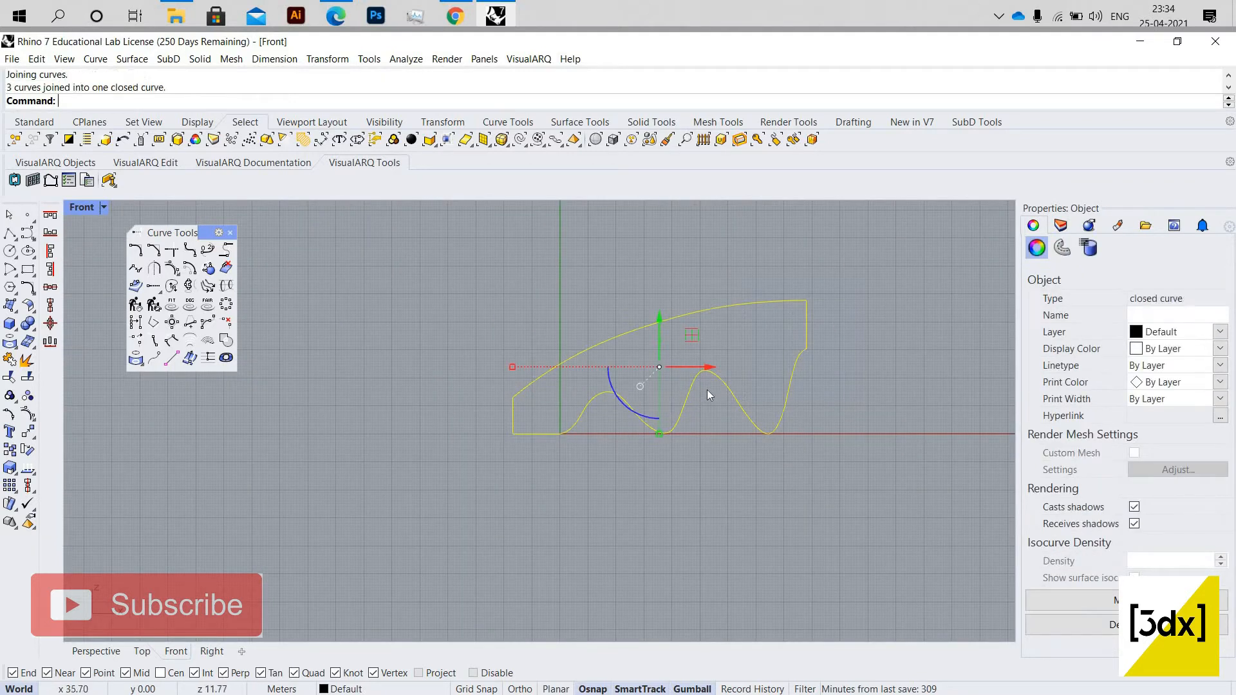
click(717, 384)
click(720, 385)
text(S)
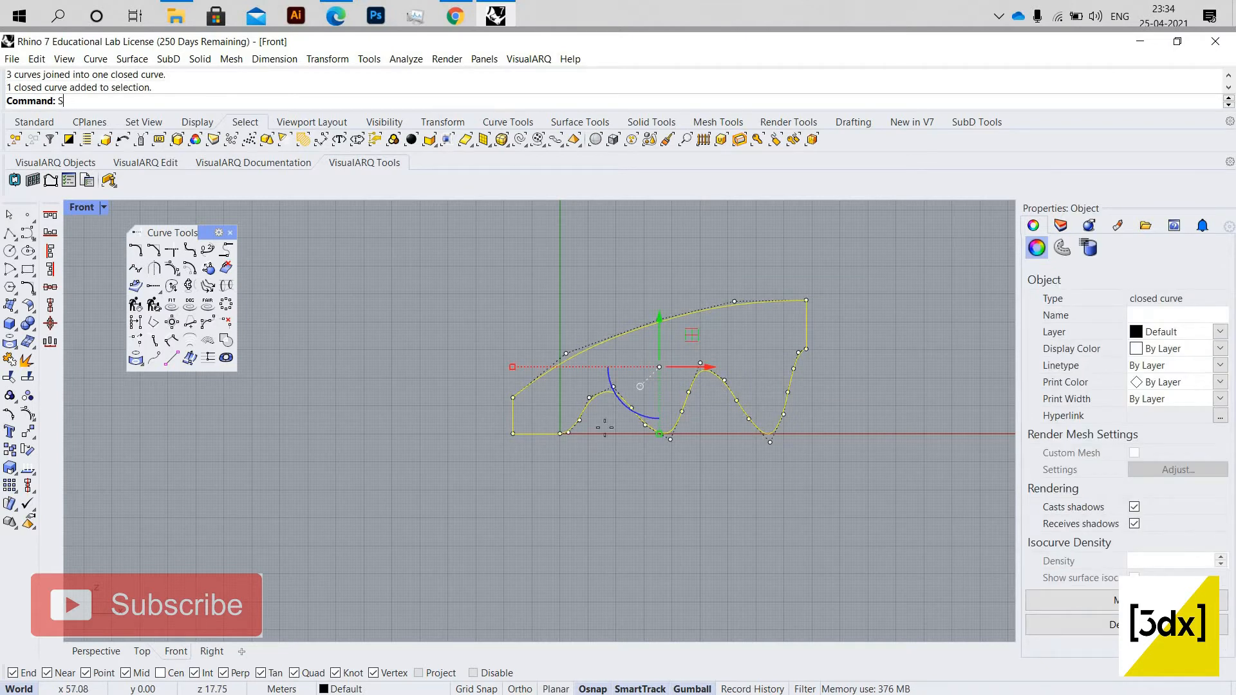
text(cale1D)
key(Return)
key(Return)
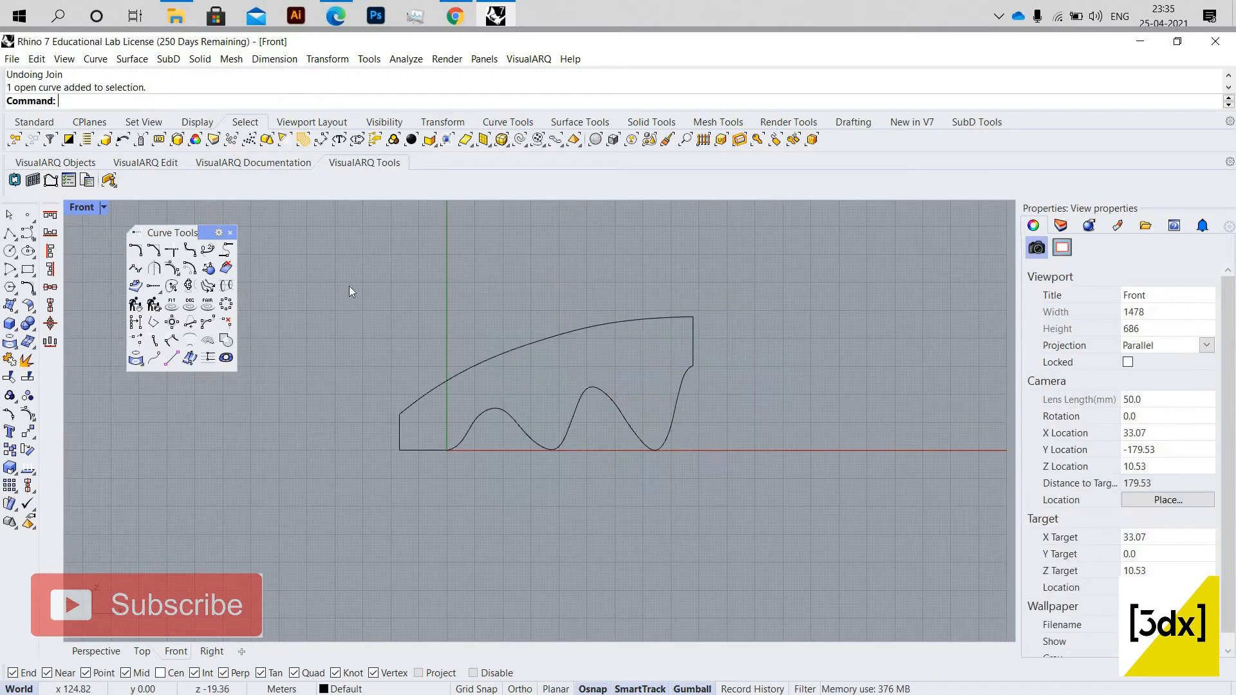
Stretch all three profile curves horizontally by a factor of about 1.53 with Scale1D, using the lower corner of the short end as base.
drag(796, 444, 381, 286)
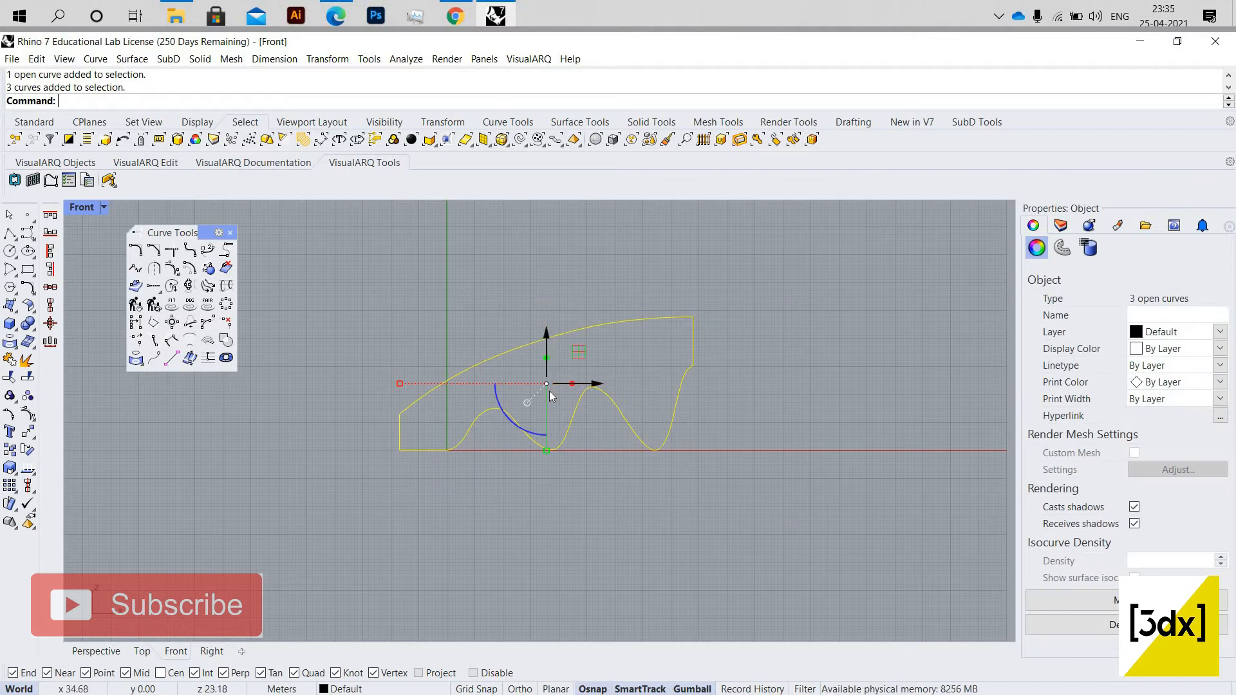
text(Scale1D)
key(Return)
key(Return)
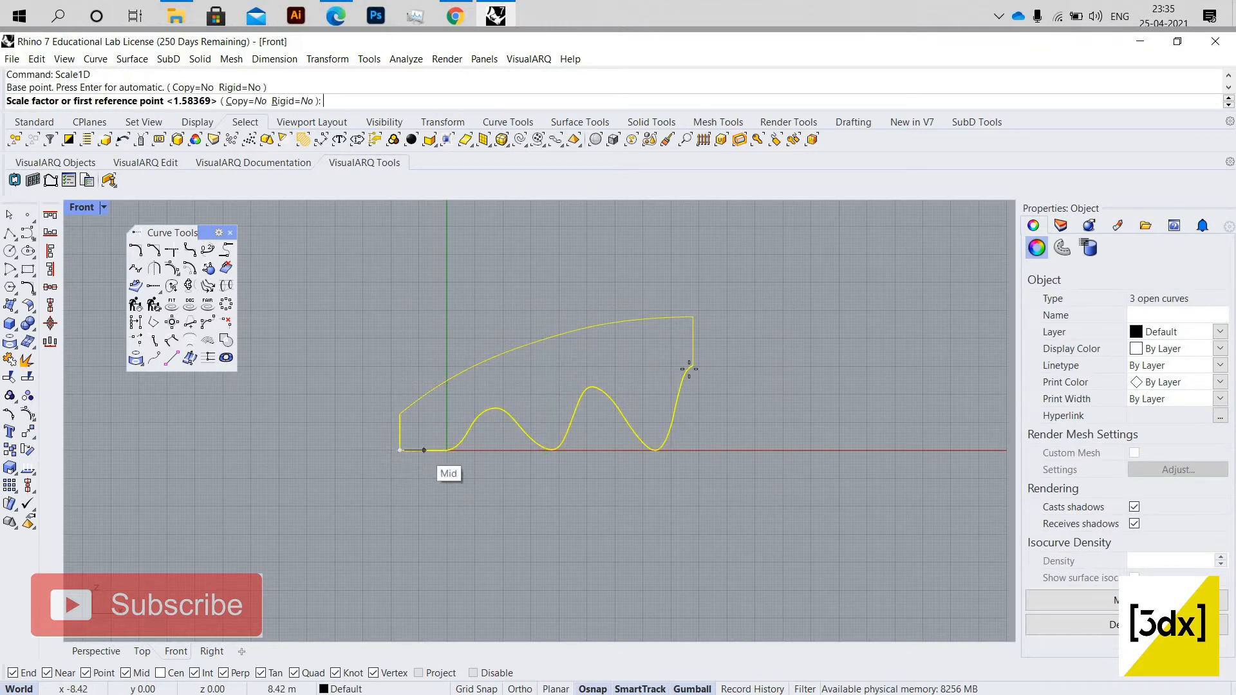
click(828, 449)
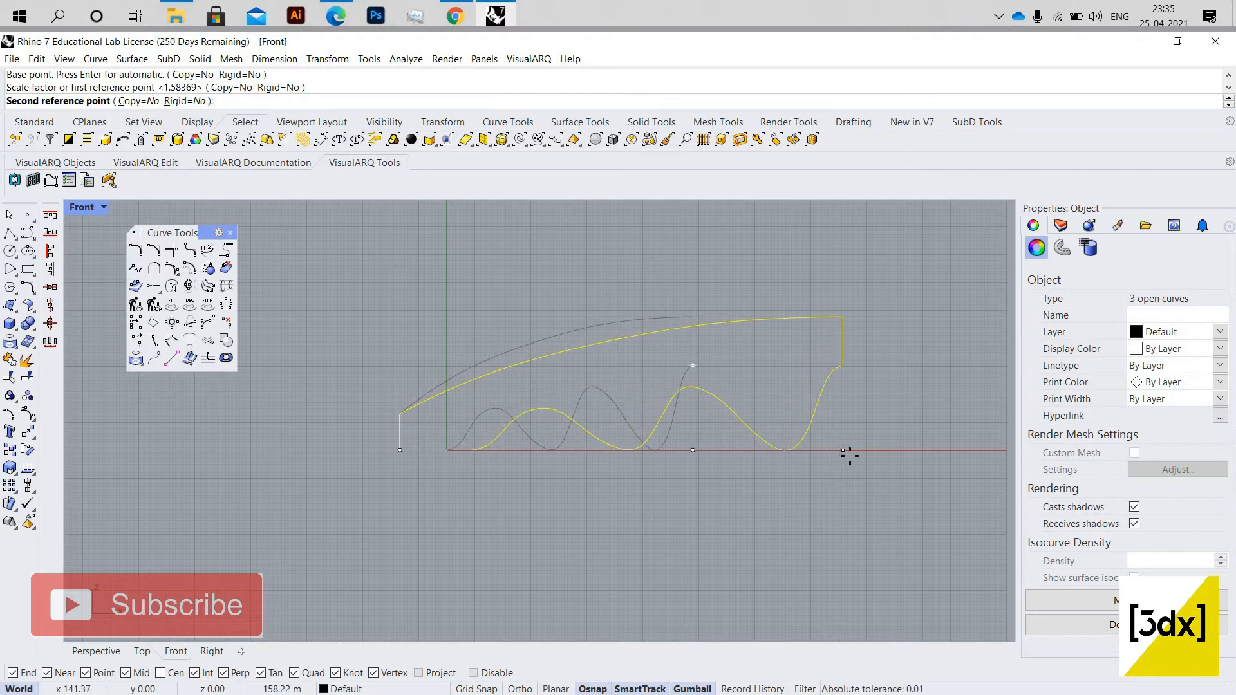
click(849, 454)
click(867, 373)
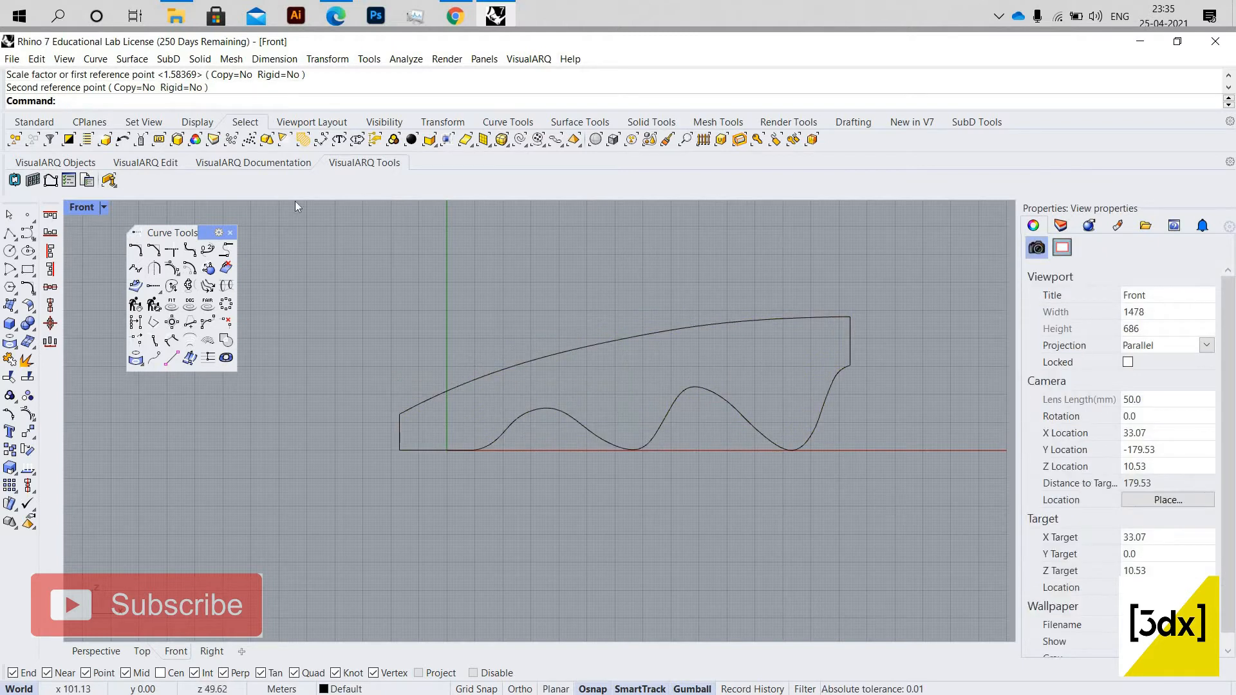
Raise the arched top curve vertically by moving all its control points together with the upper ends of both end lines.
key(ctrl+a)
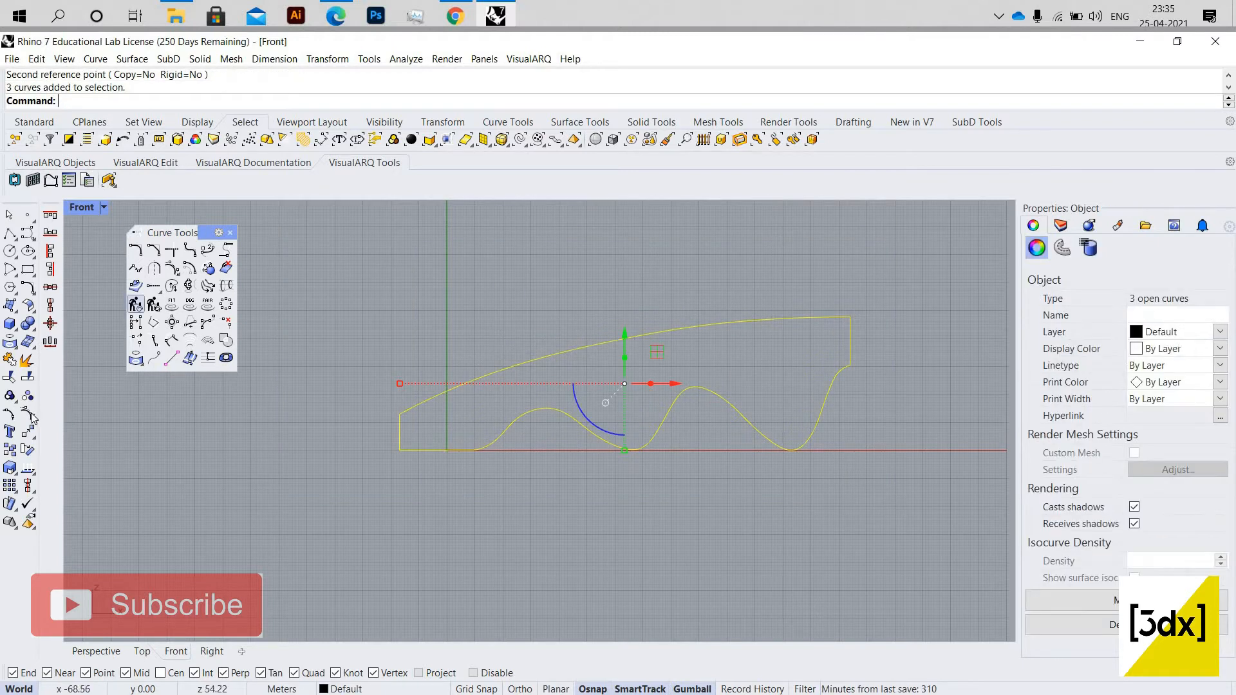
key(F10)
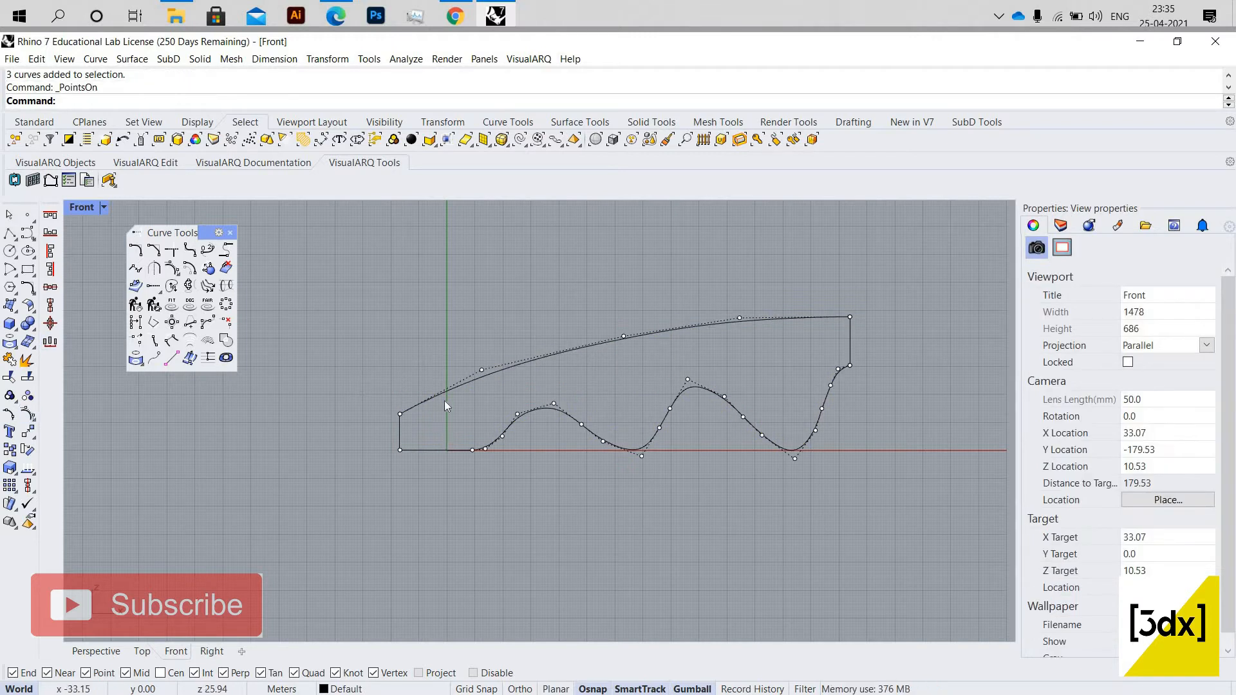
shift+drag(523, 396, 434, 342)
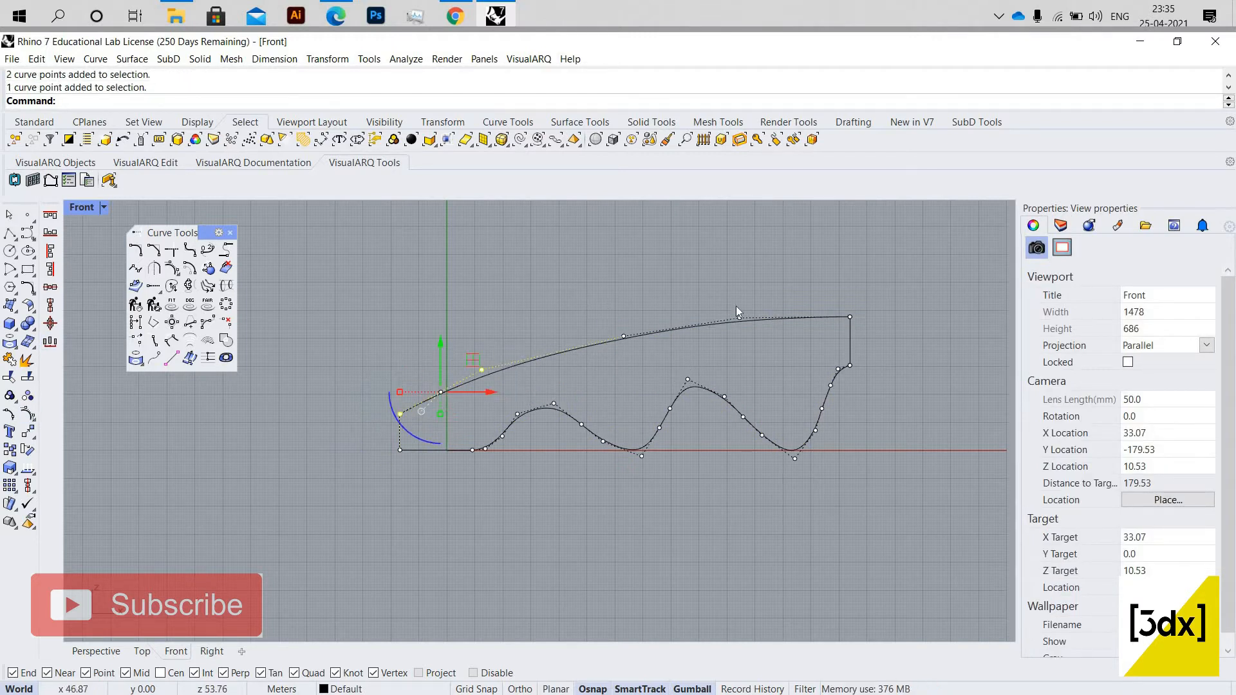
shift+drag(578, 300, 688, 380)
shift+drag(723, 287, 747, 320)
shift+drag(838, 294, 861, 329)
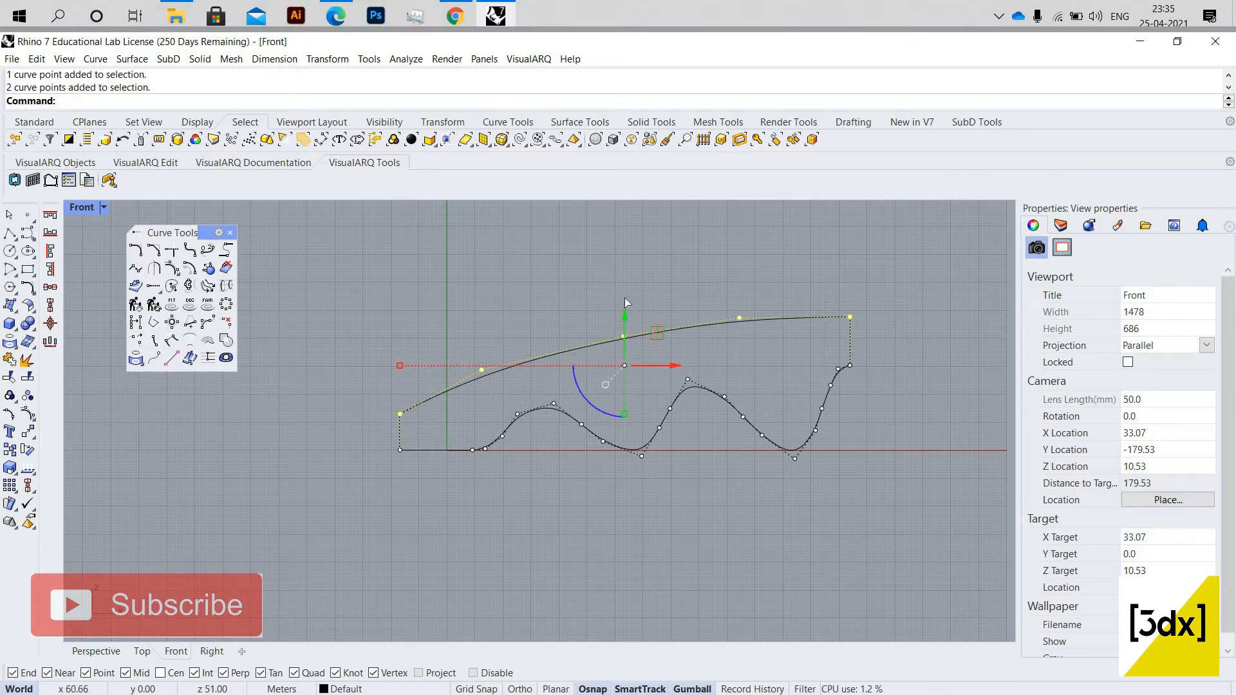
drag(623, 310, 623, 283)
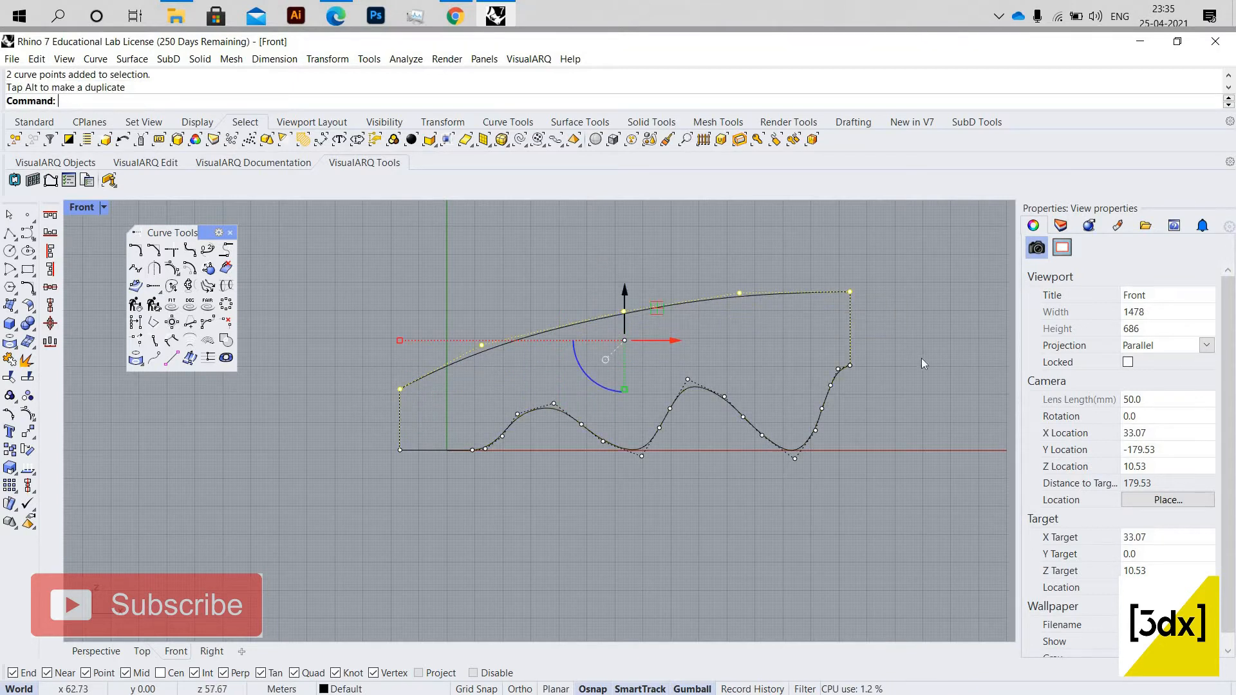
click(879, 309)
key(Escape)
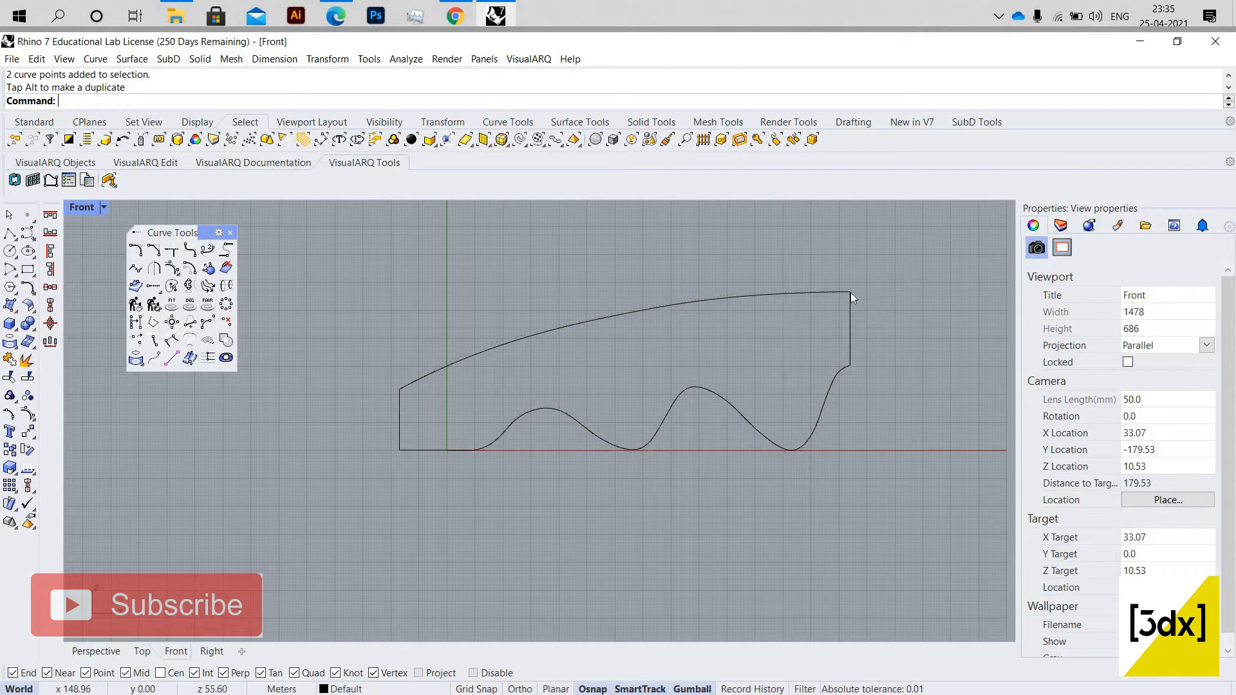
click(837, 291)
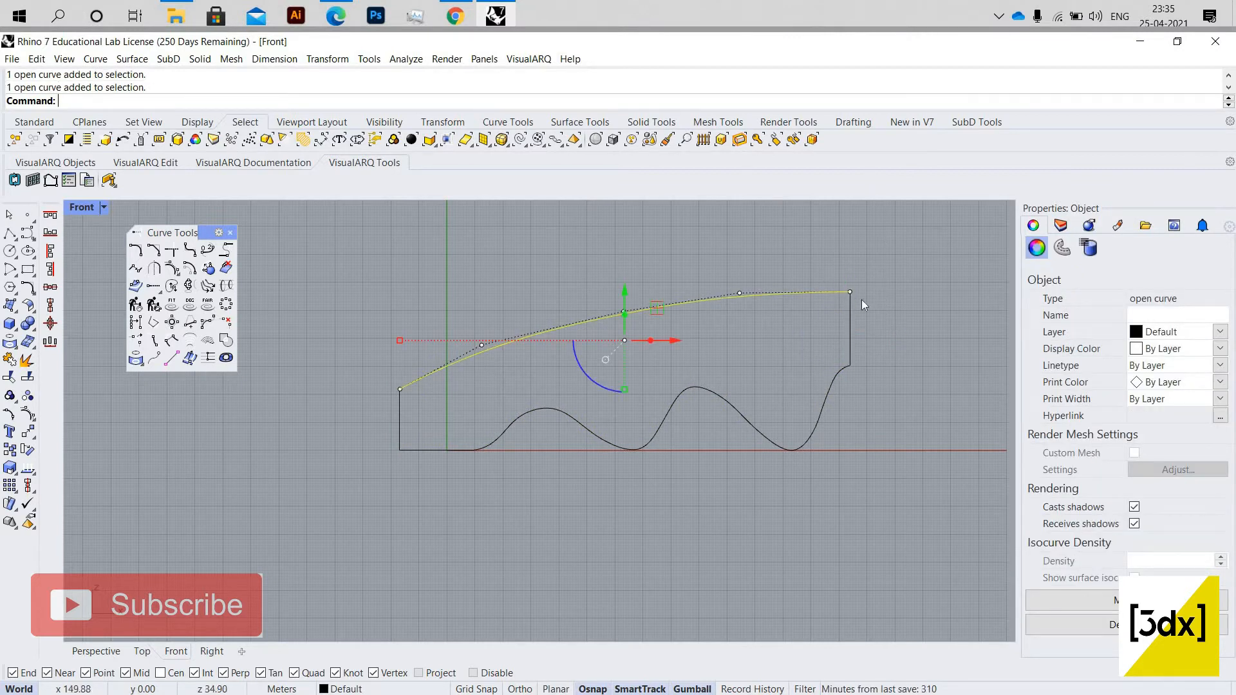
click(849, 330)
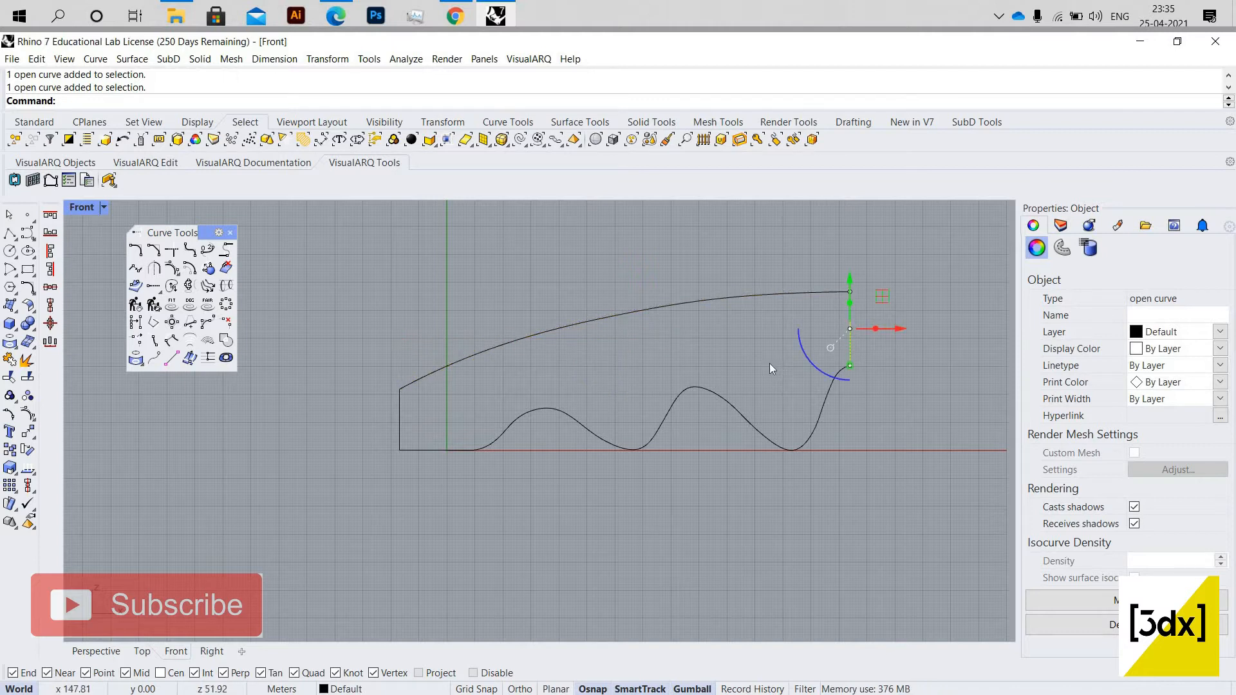
key(Escape)
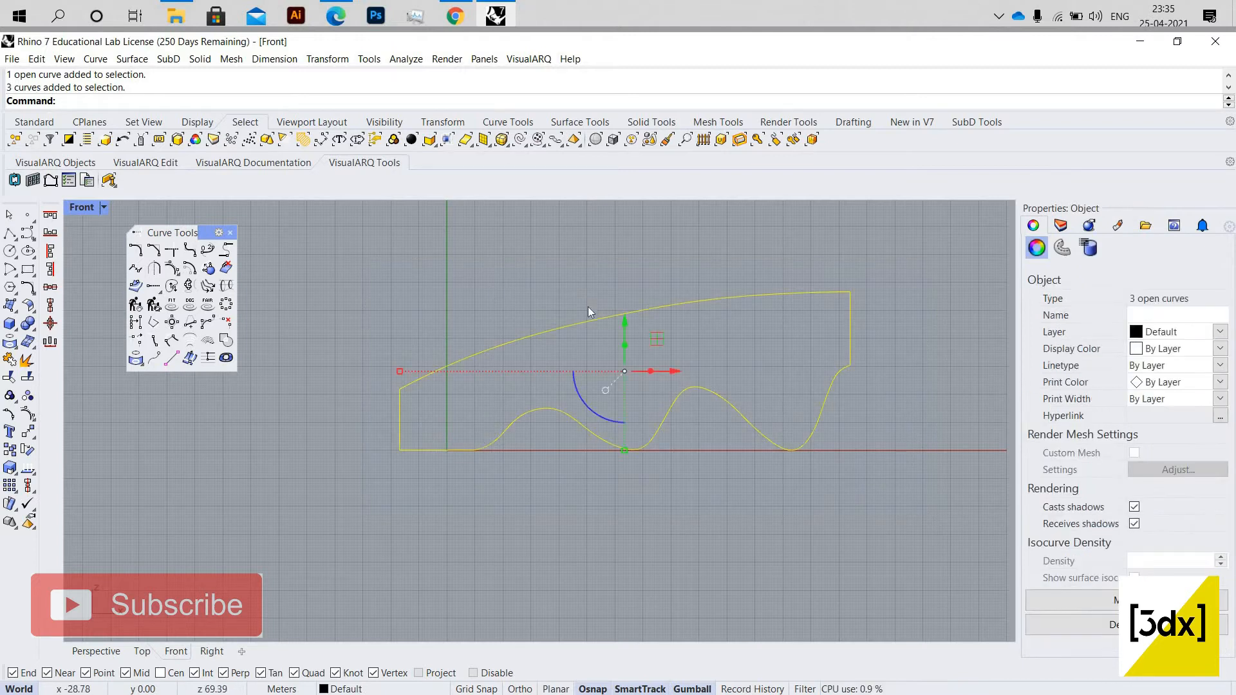
Stretch the whole profile horizontally to about 185 m long with Scale1D, keeping the short end's lower corner fixed.
click(978, 548)
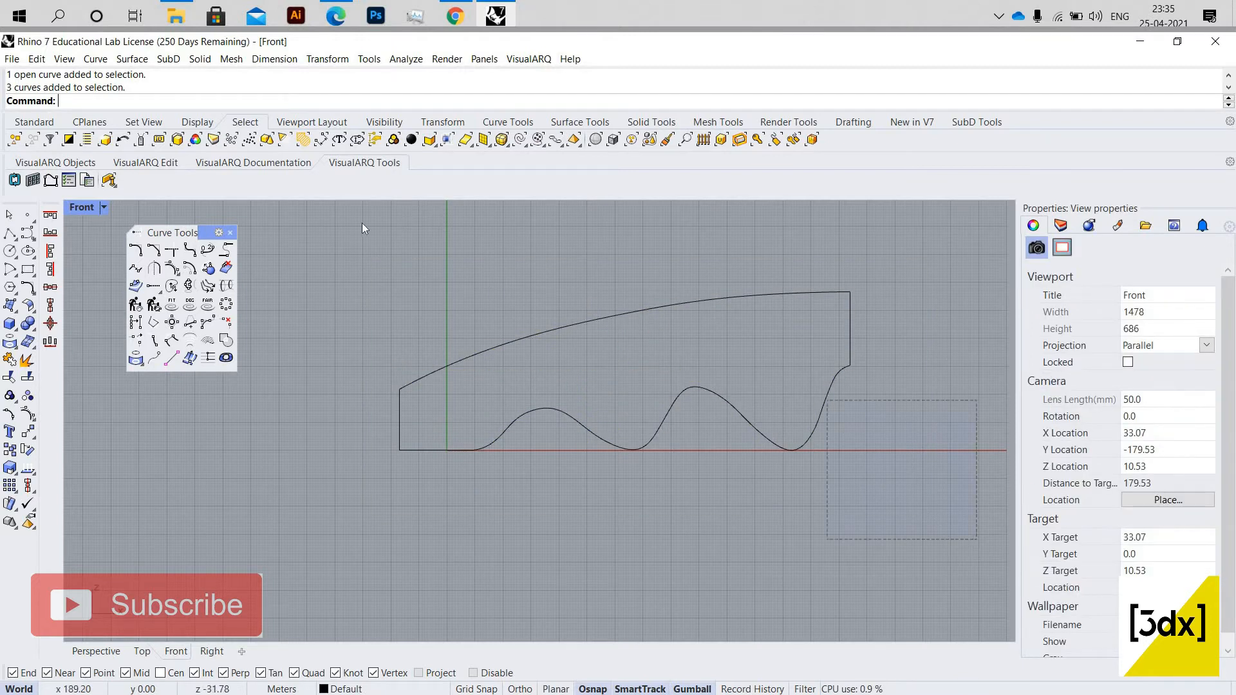
drag(362, 222, 400, 248)
key(Return)
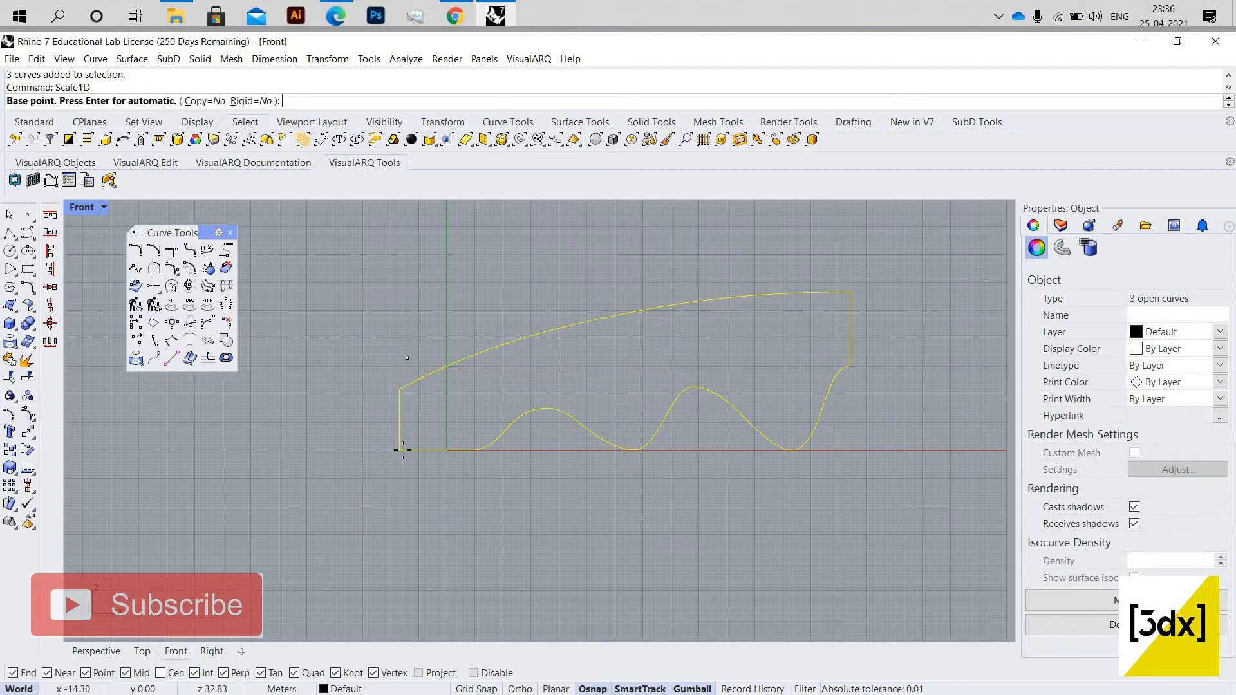
click(399, 450)
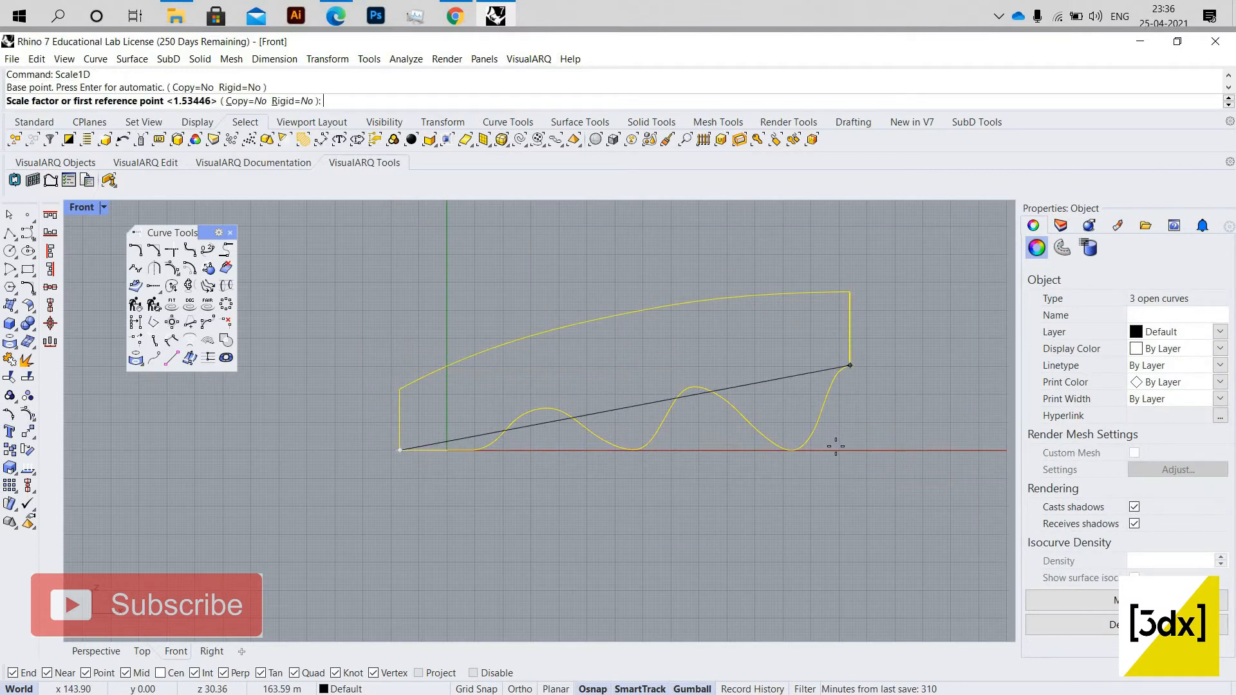
click(901, 449)
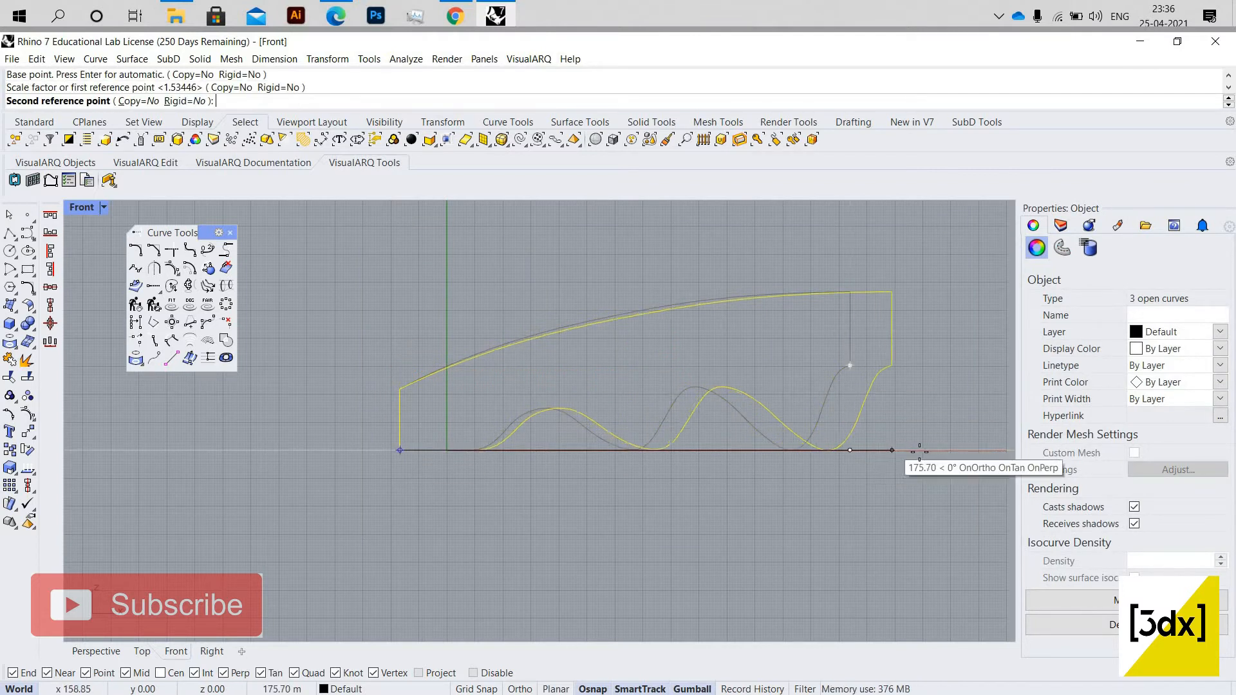
click(935, 435)
click(832, 320)
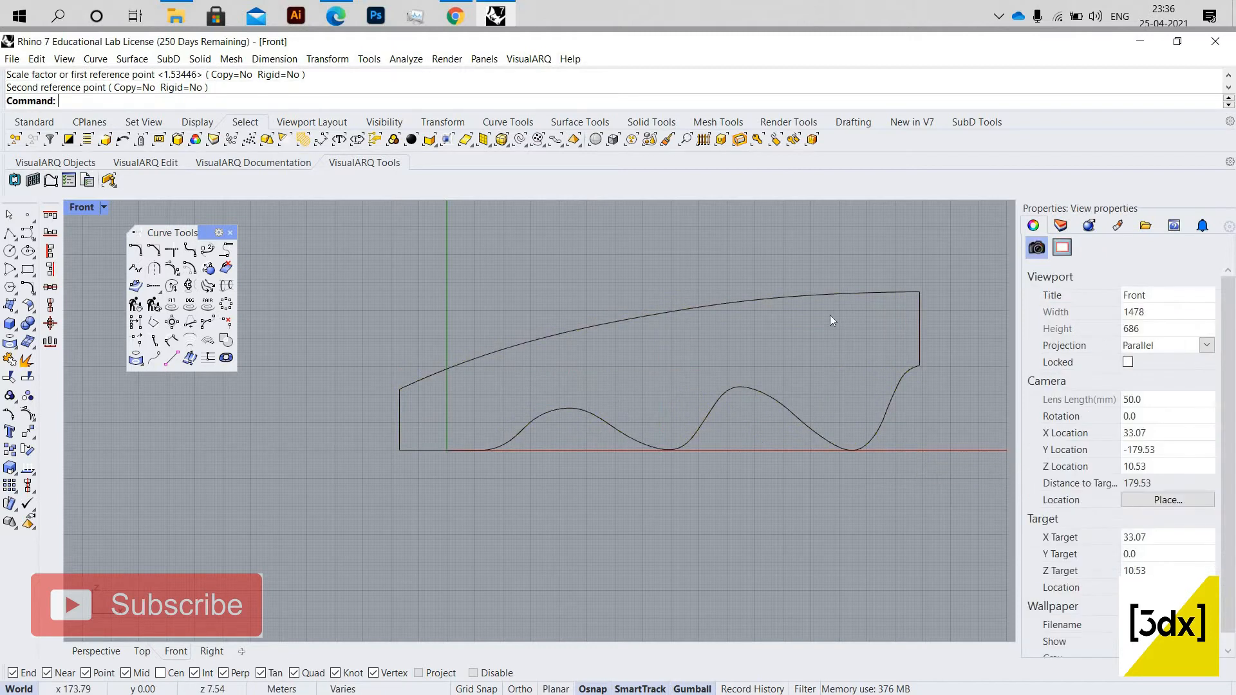
Offset the arched top curve 4 m downward, towards the inside of the profile.
click(831, 300)
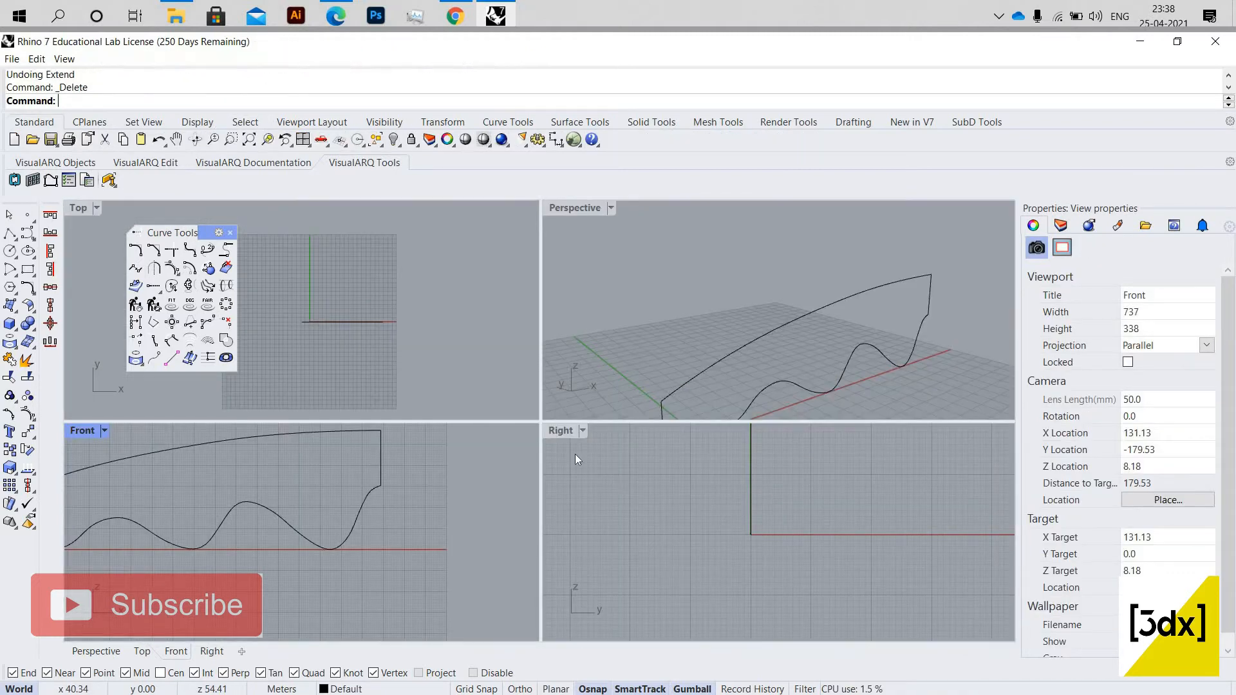
click(532, 371)
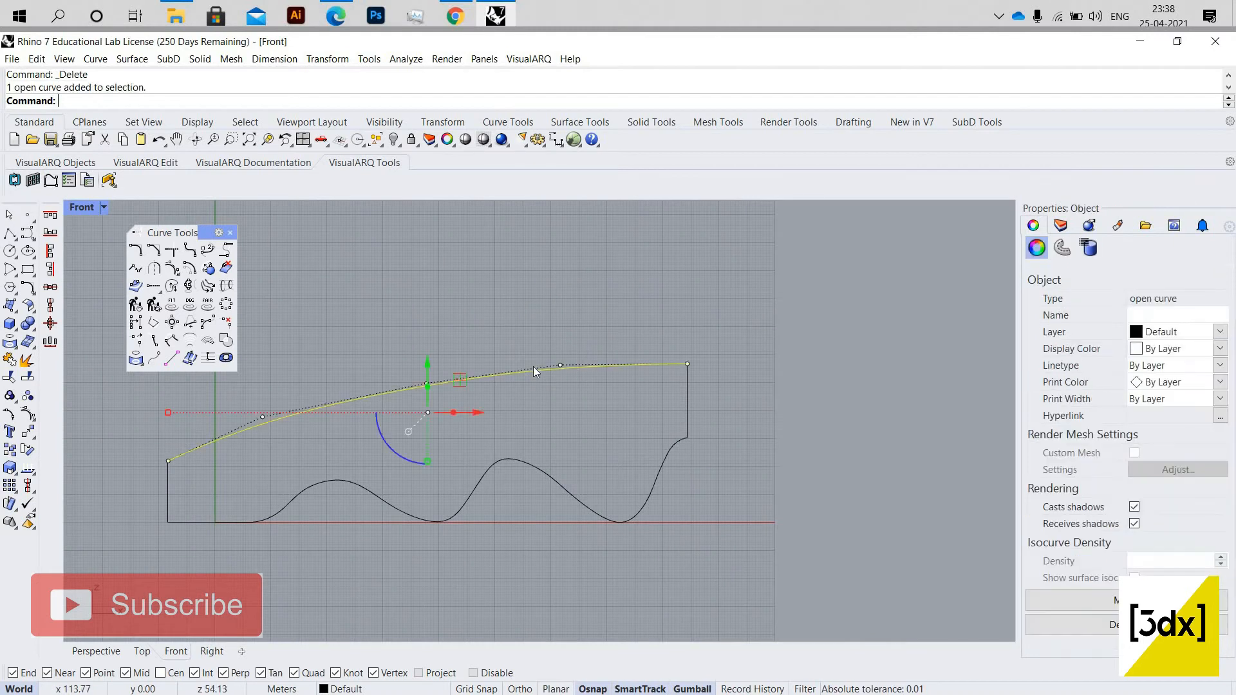
text(Offset)
key(Return)
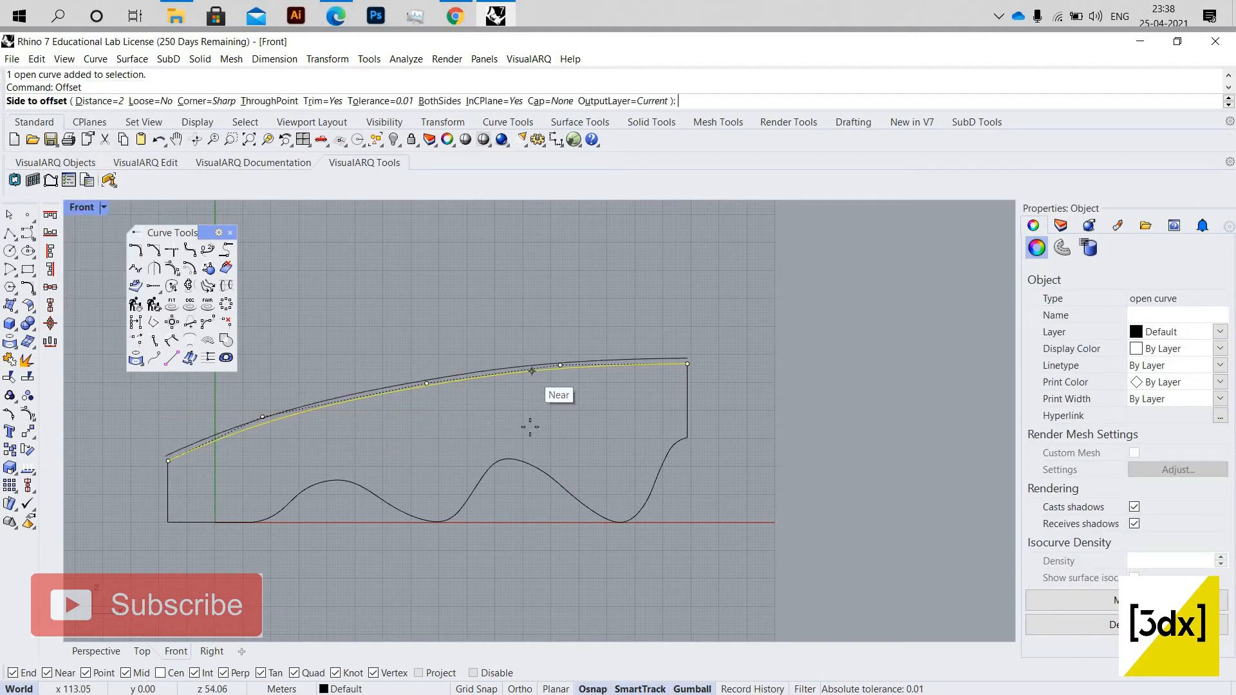
scroll(531, 428, up, 3)
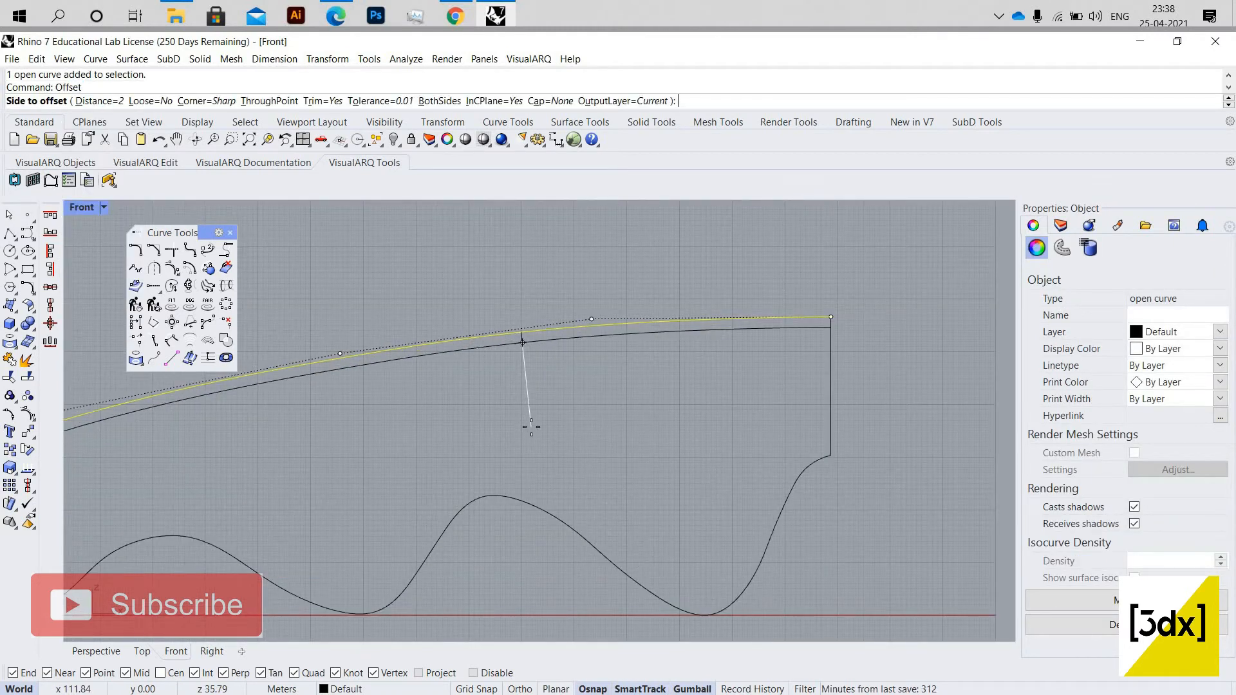
text(4)
key(Return)
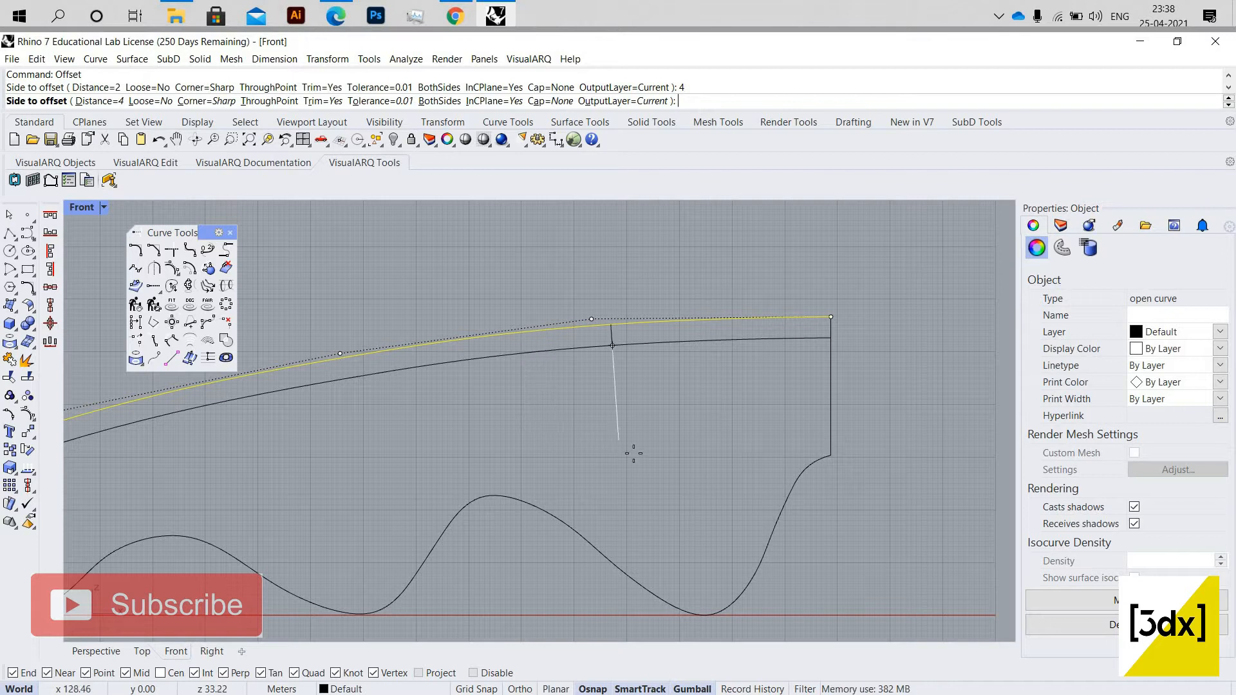
scroll(634, 454, down, 3)
click(674, 412)
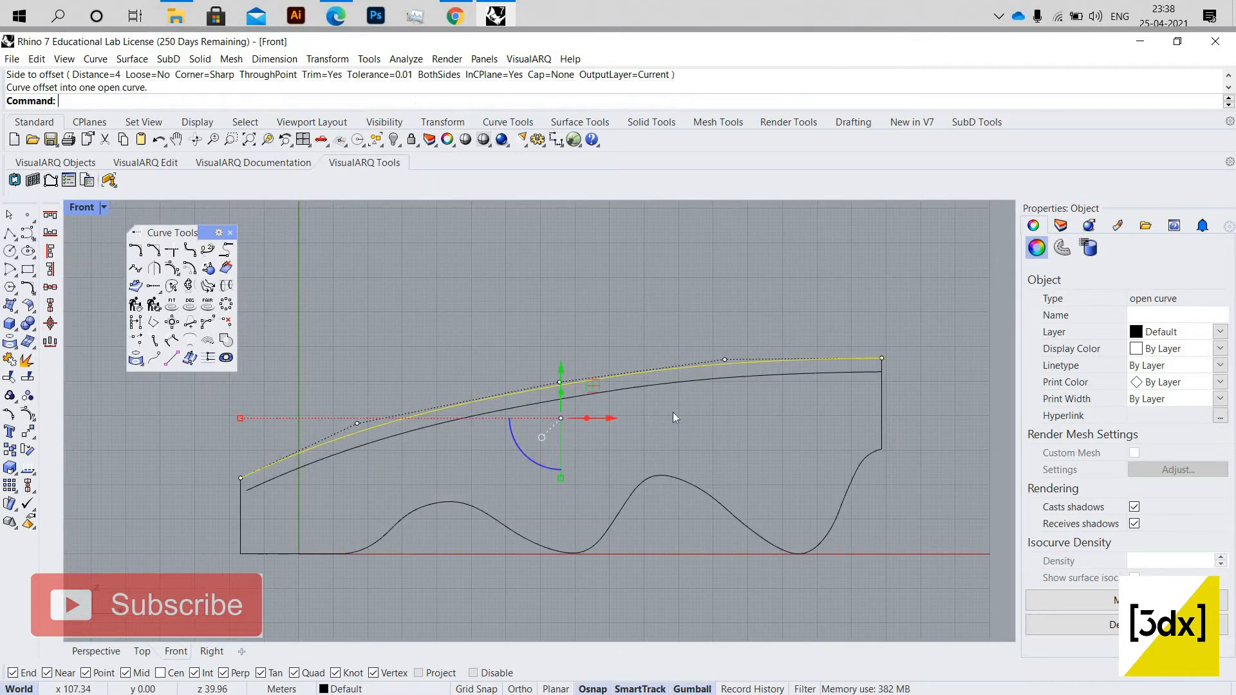
right_click(673, 412)
key(Escape)
key(Escape)
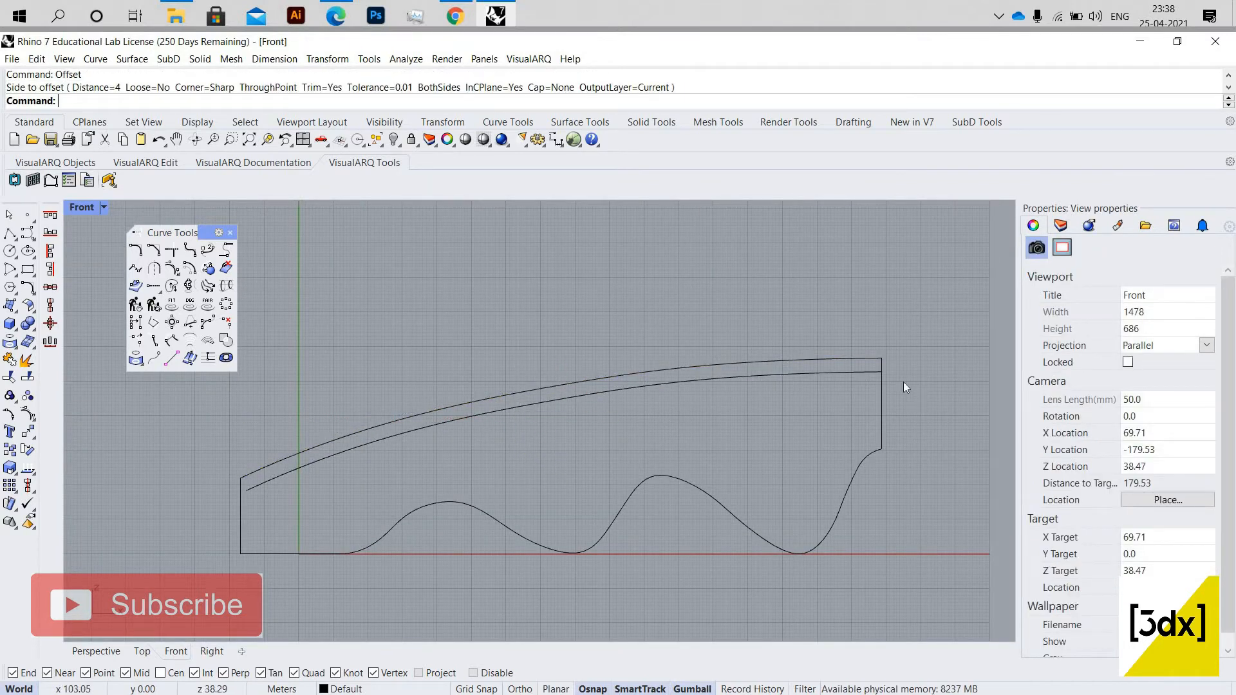
Trim the offset curve's tiny overhang where it crosses the tall vertical end line.
scroll(879, 386, up, 20)
drag(870, 351, 830, 386)
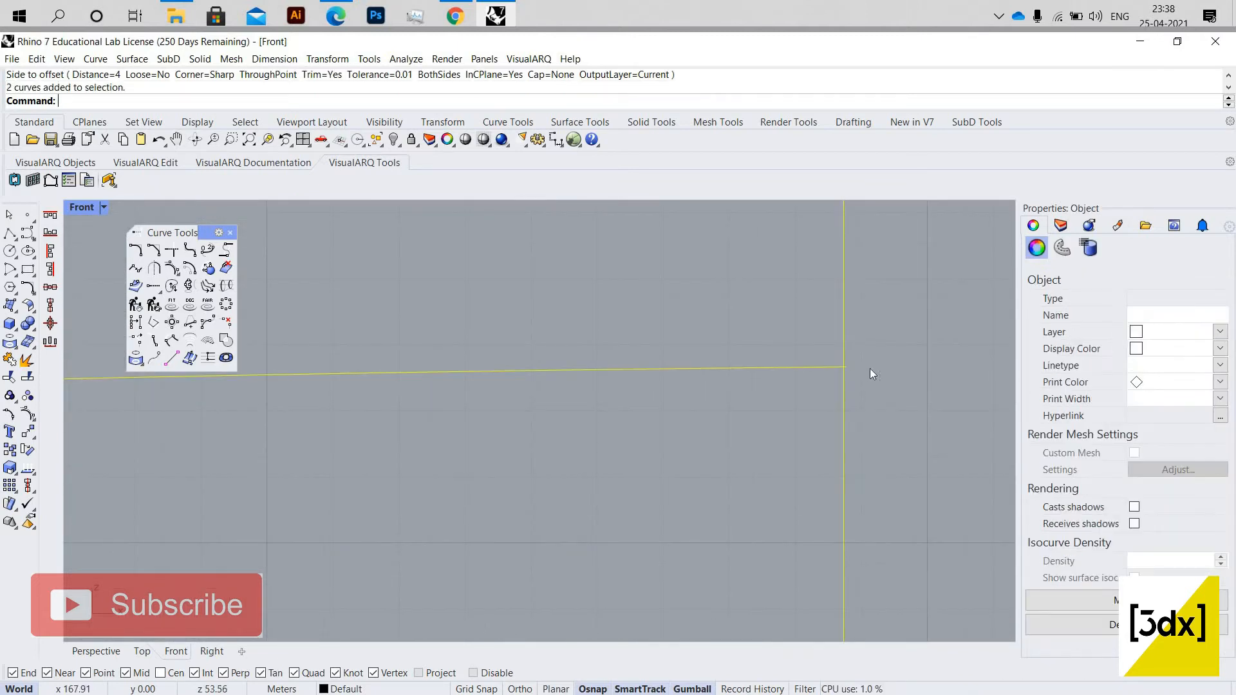
text(trim)
key(Return)
click(848, 367)
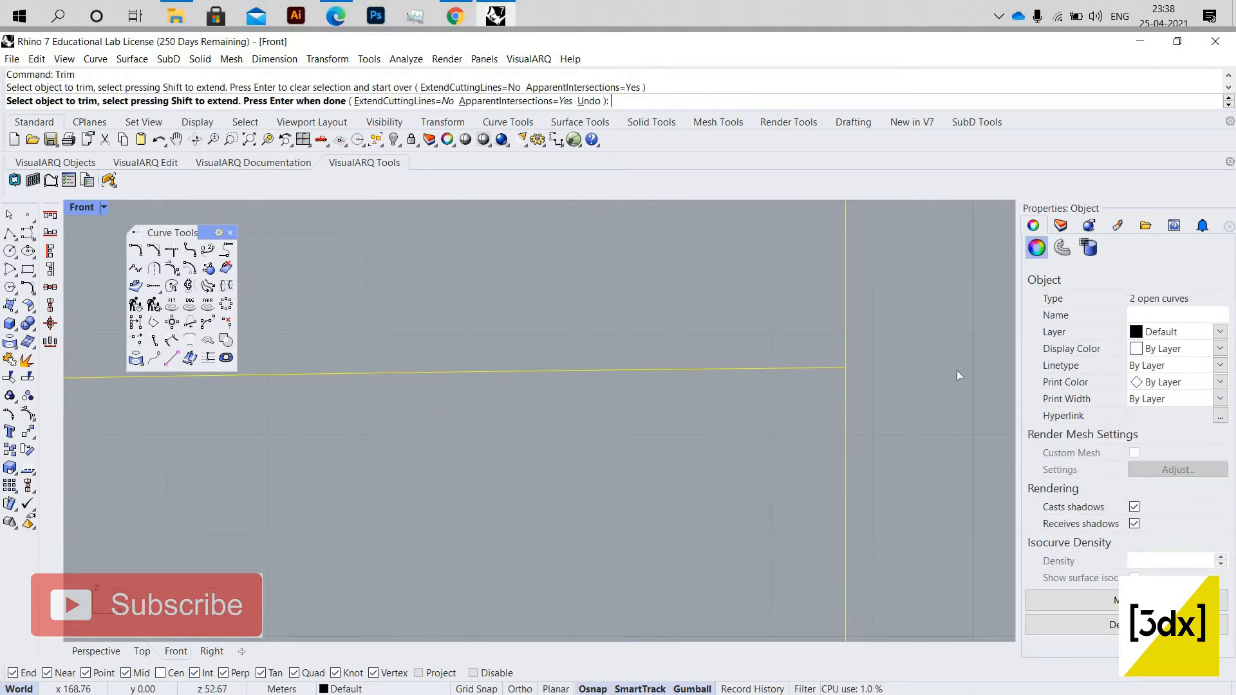
scroll(957, 369, down, 20)
key(Return)
Extend the offset curve's open end to the short vertical end line, using all profile curves as boundaries and the Natural type.
click(281, 375)
scroll(301, 512, up, 10)
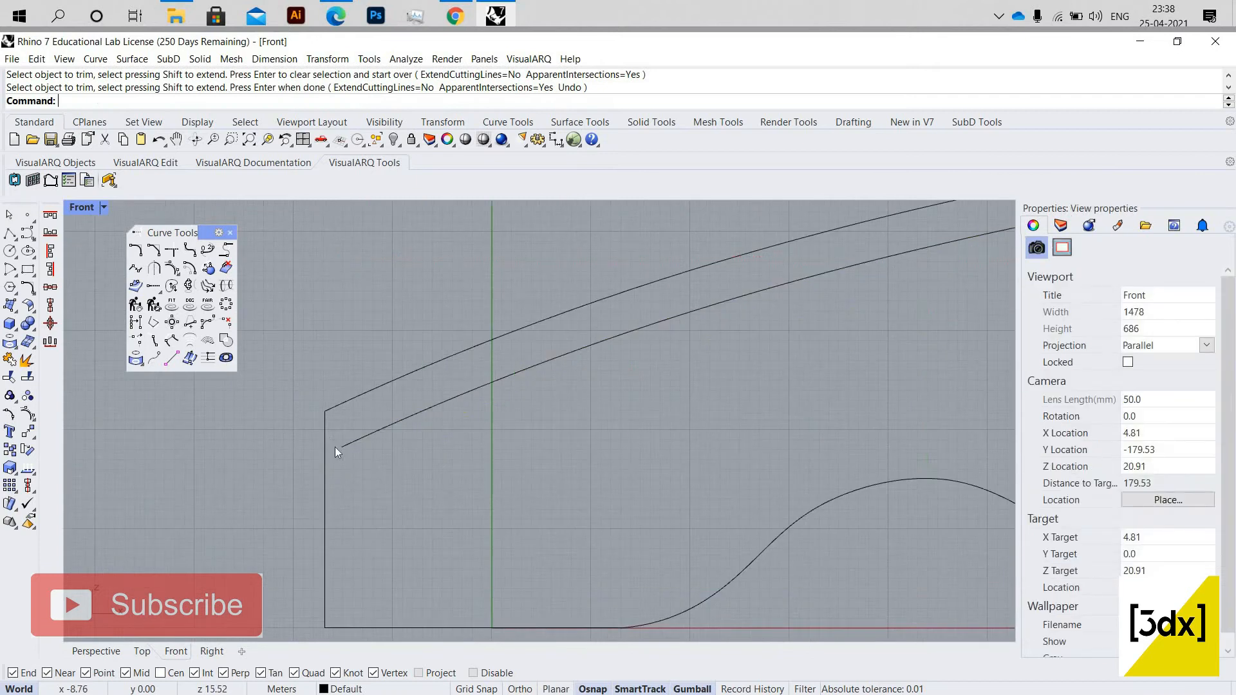
key(ctrl+a)
key(Return)
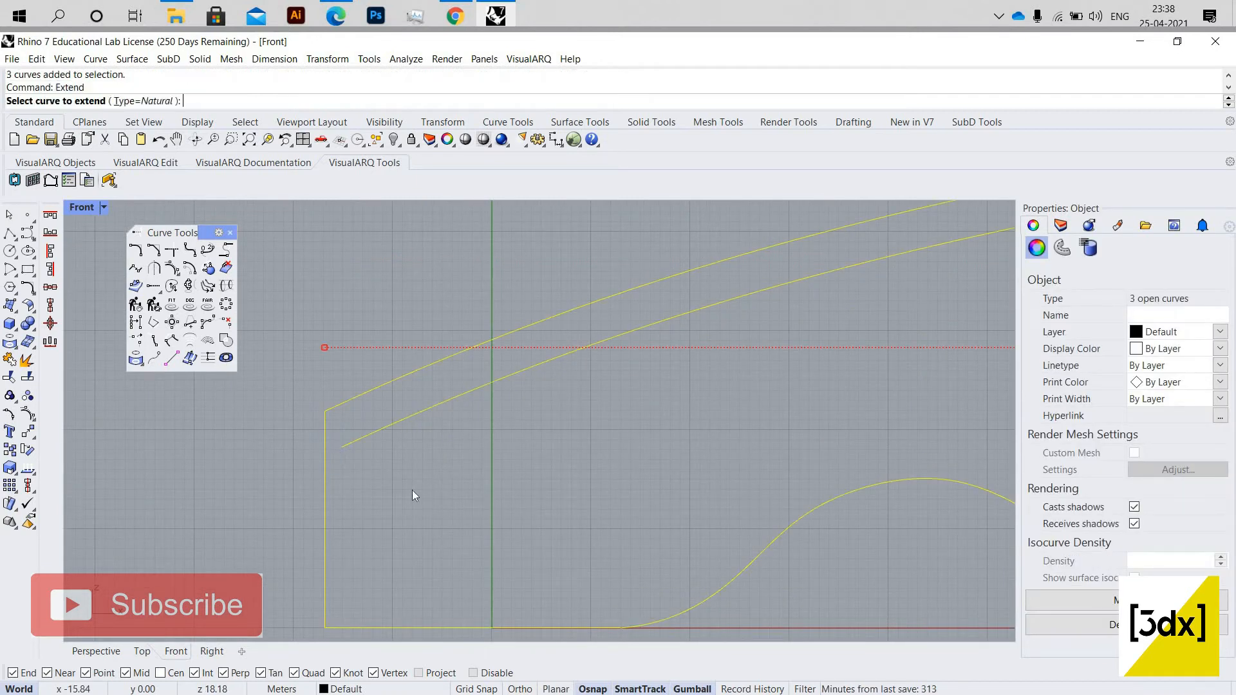
click(352, 443)
key(Return)
scroll(403, 502, down, 8)
click(486, 250)
In the maximized Perspective view, extrude the three outer profile curves with ExtrudeCrv, leaving out the inner offset curve.
key(ctrl+m)
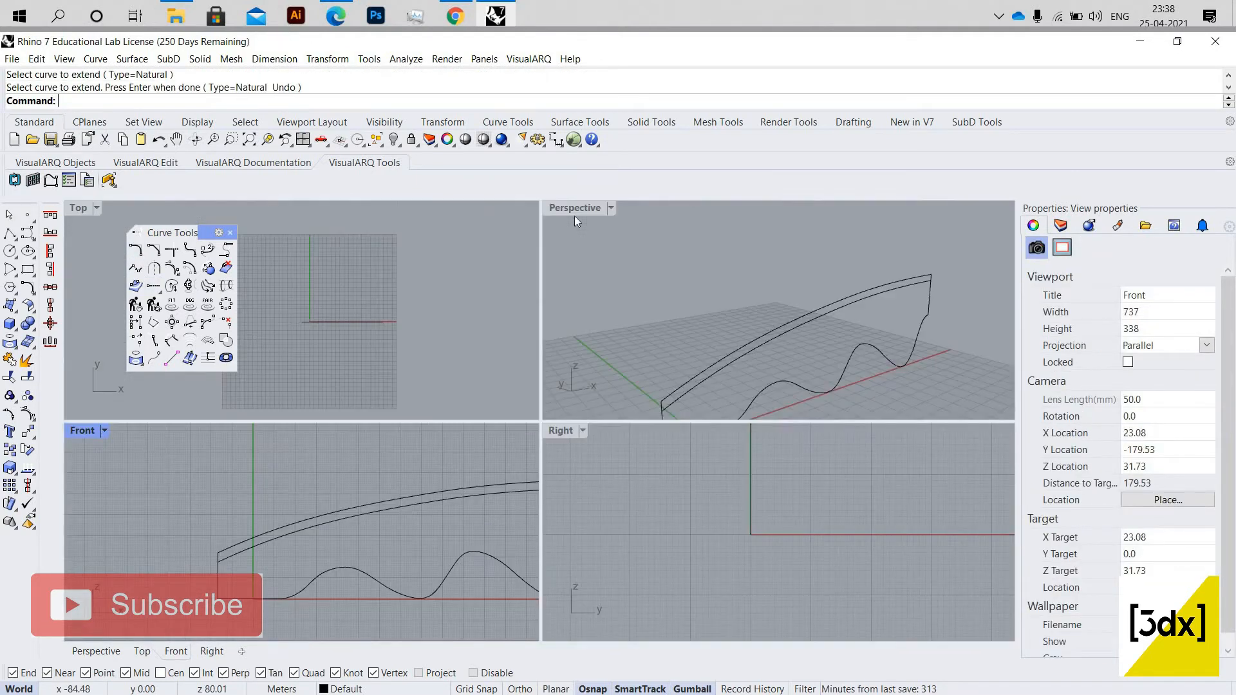
click(574, 207)
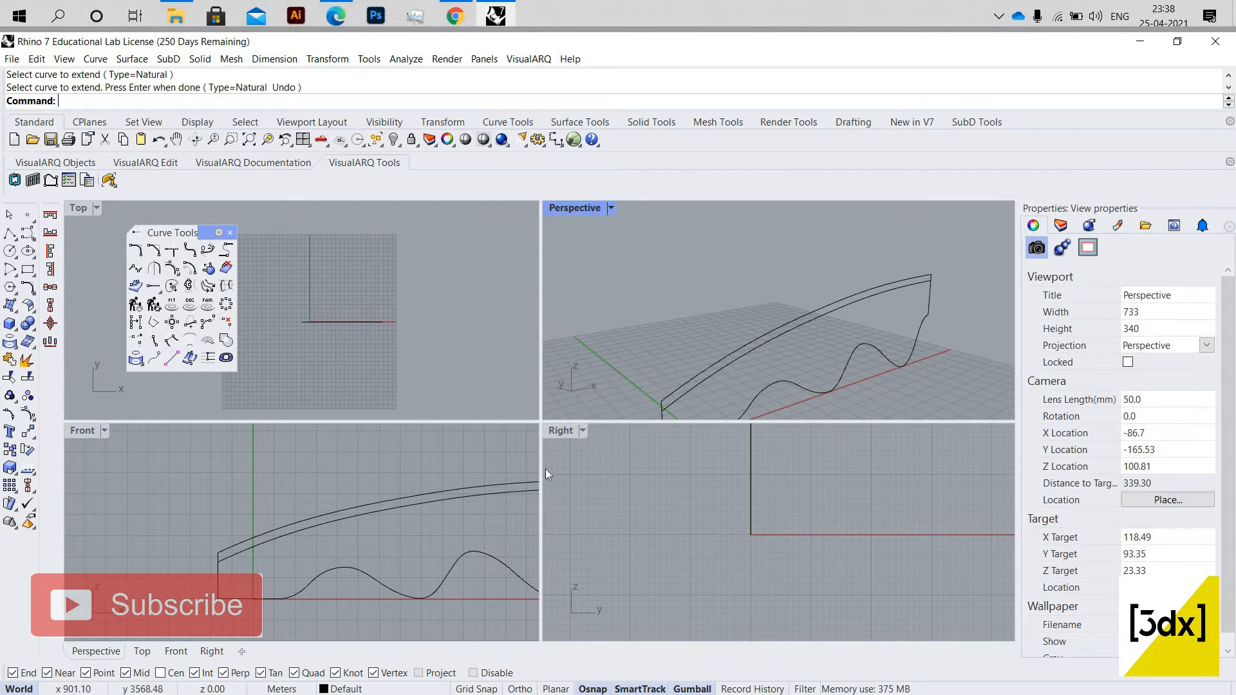
key(ctrl+m)
scroll(541, 489, down, 3)
shift+right_drag(435, 506, 450, 446)
click(393, 528)
shift+click(464, 447)
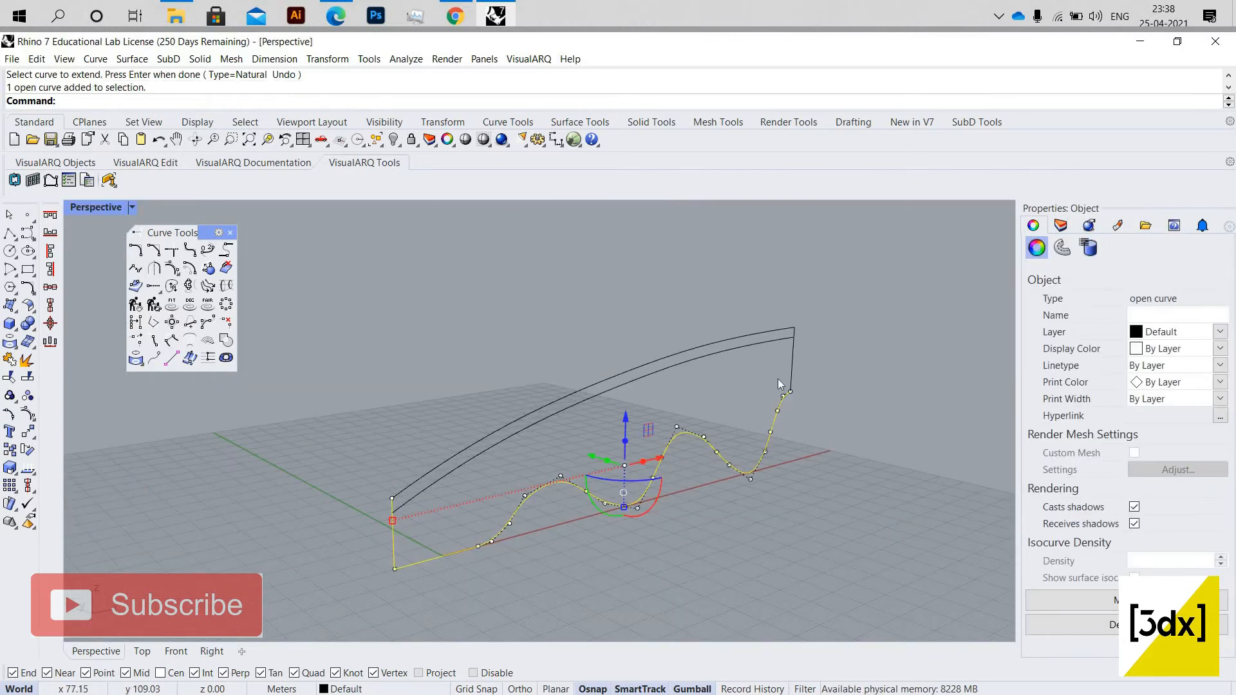
shift+click(790, 366)
scroll(794, 392, down, 3)
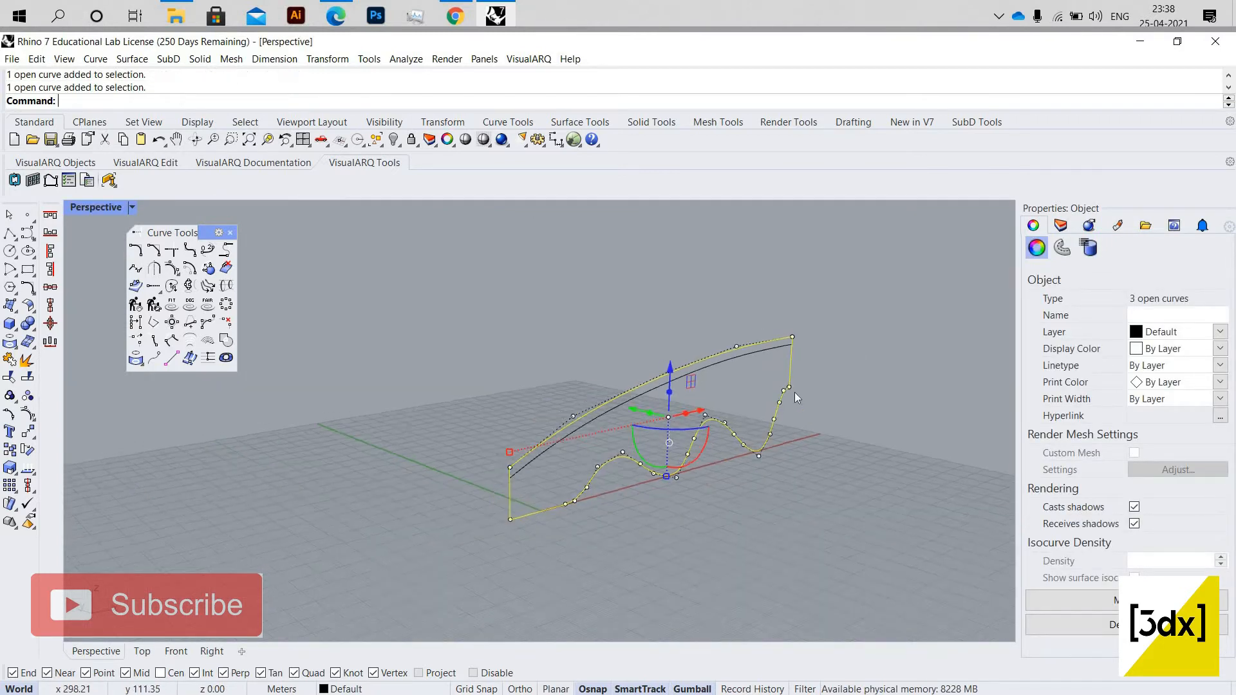
text(ExtrudeCrv)
key(Return)
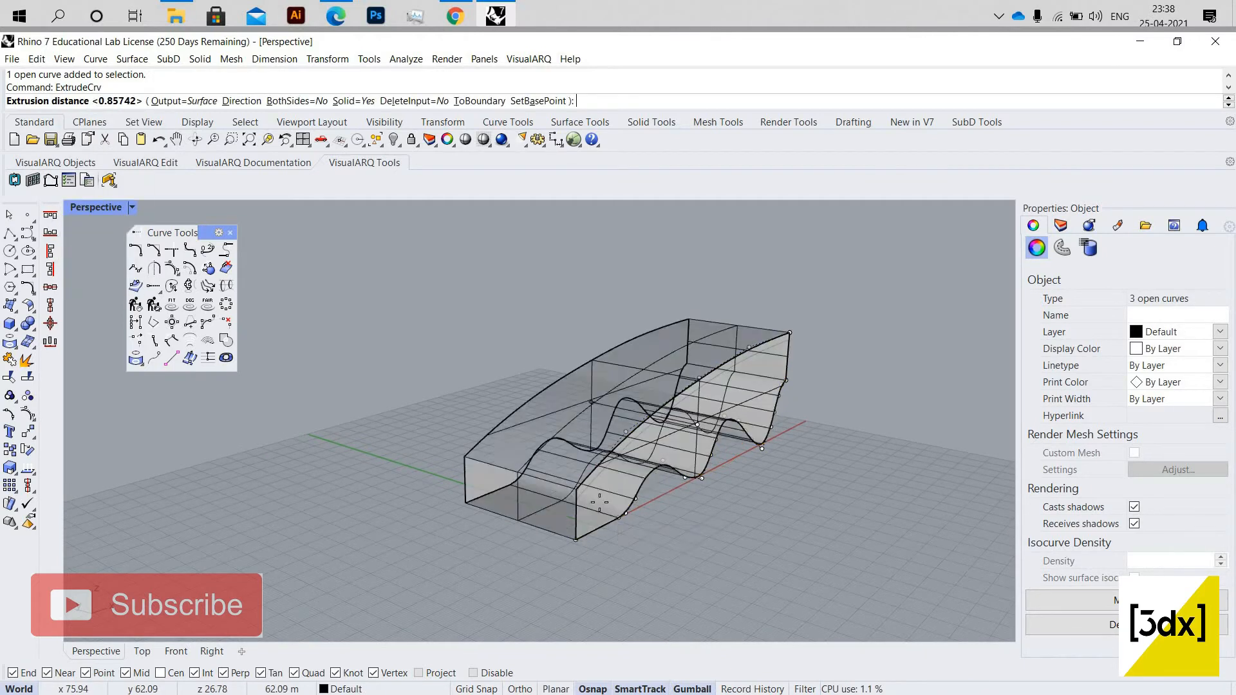
scroll(541, 553, up, 3)
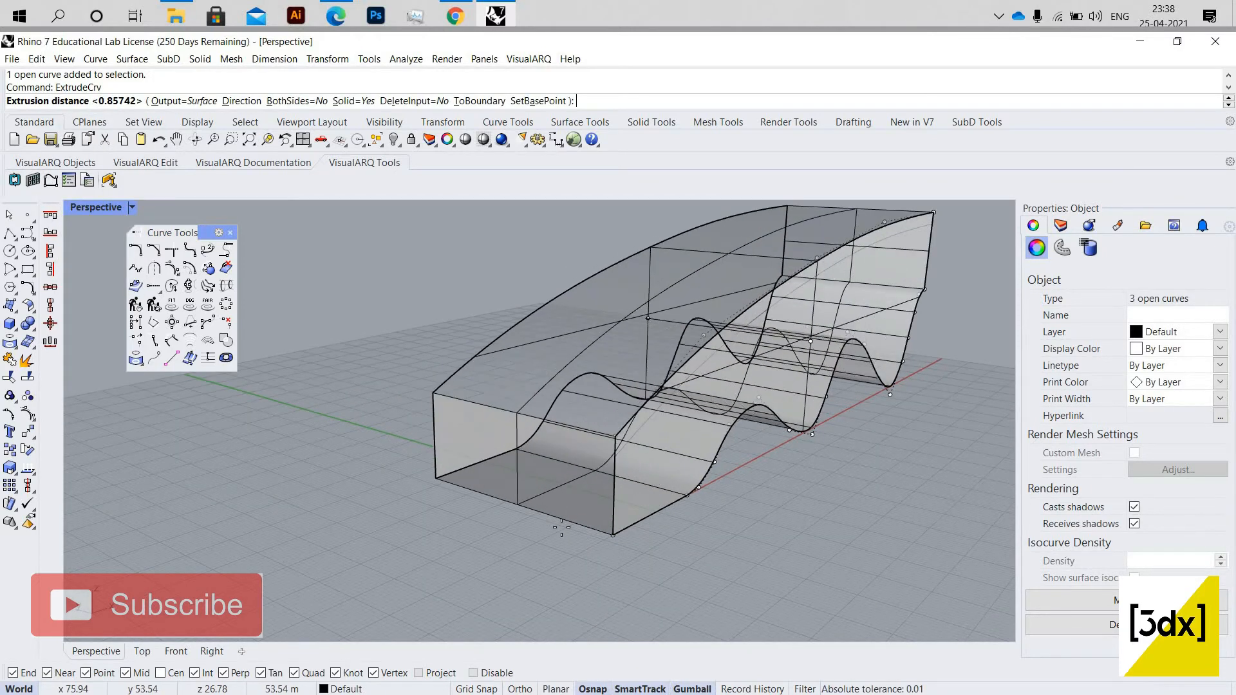
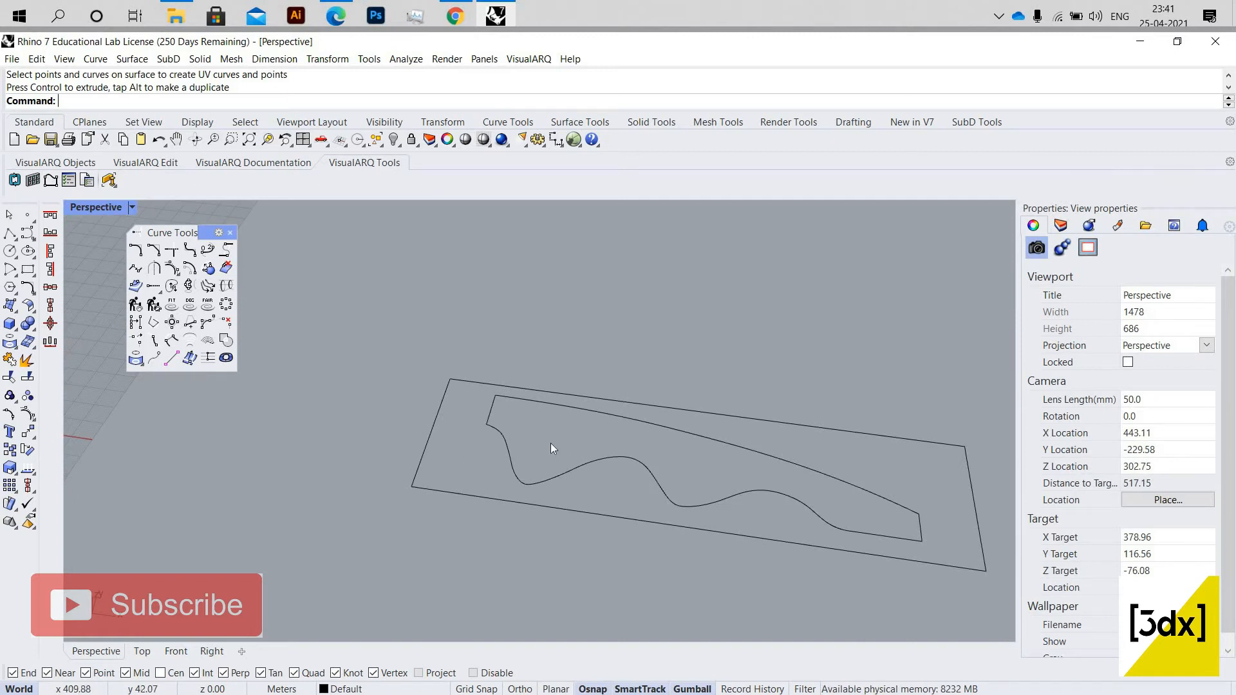
Create a narrow rectangular plane along the flattened frame's short side, next to the profile's shorter end, spanning the frame's full width.
scroll(453, 405, up, 3)
scroll(767, 461, down, 4)
scroll(834, 504, up, 4)
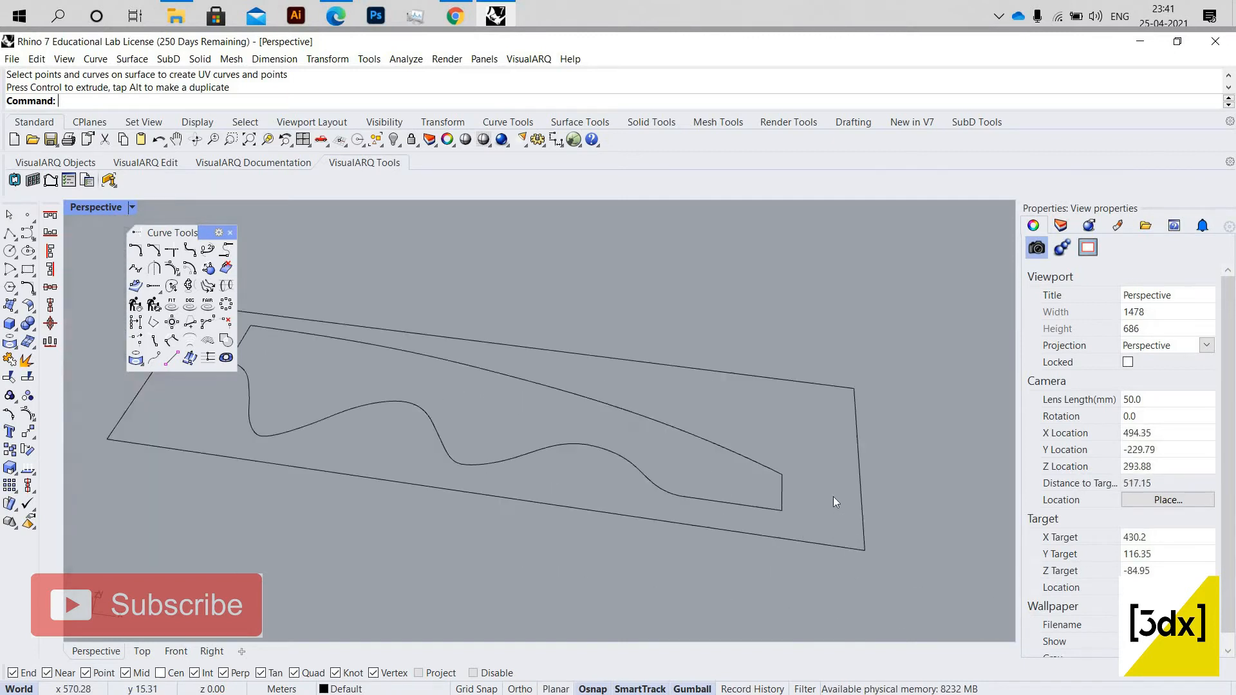
scroll(824, 499, down, 2)
scroll(845, 499, up, 2)
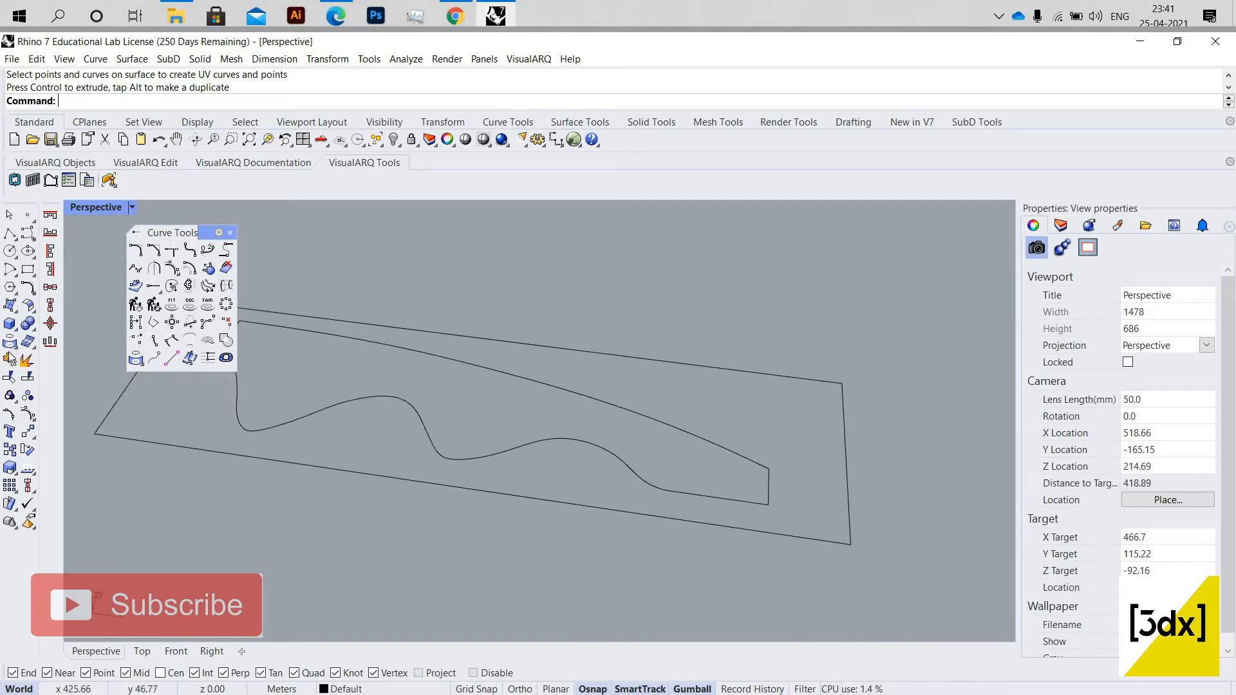
click(13, 307)
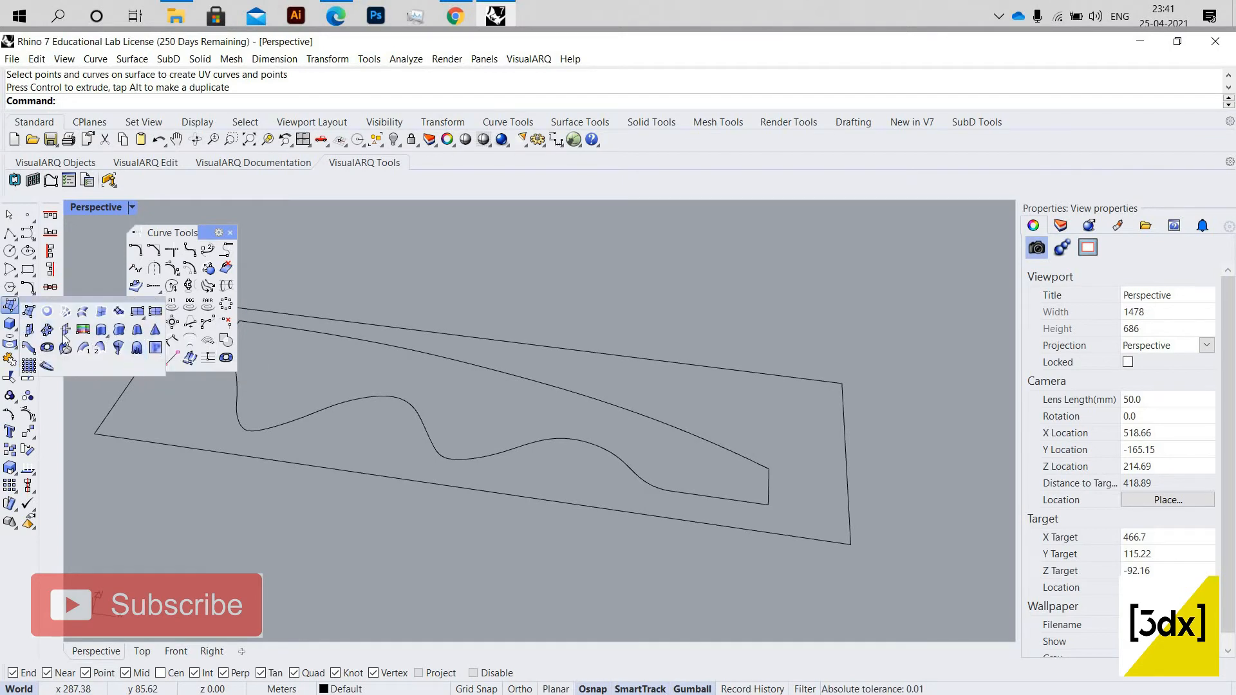
click(849, 545)
scroll(823, 403, up, 7)
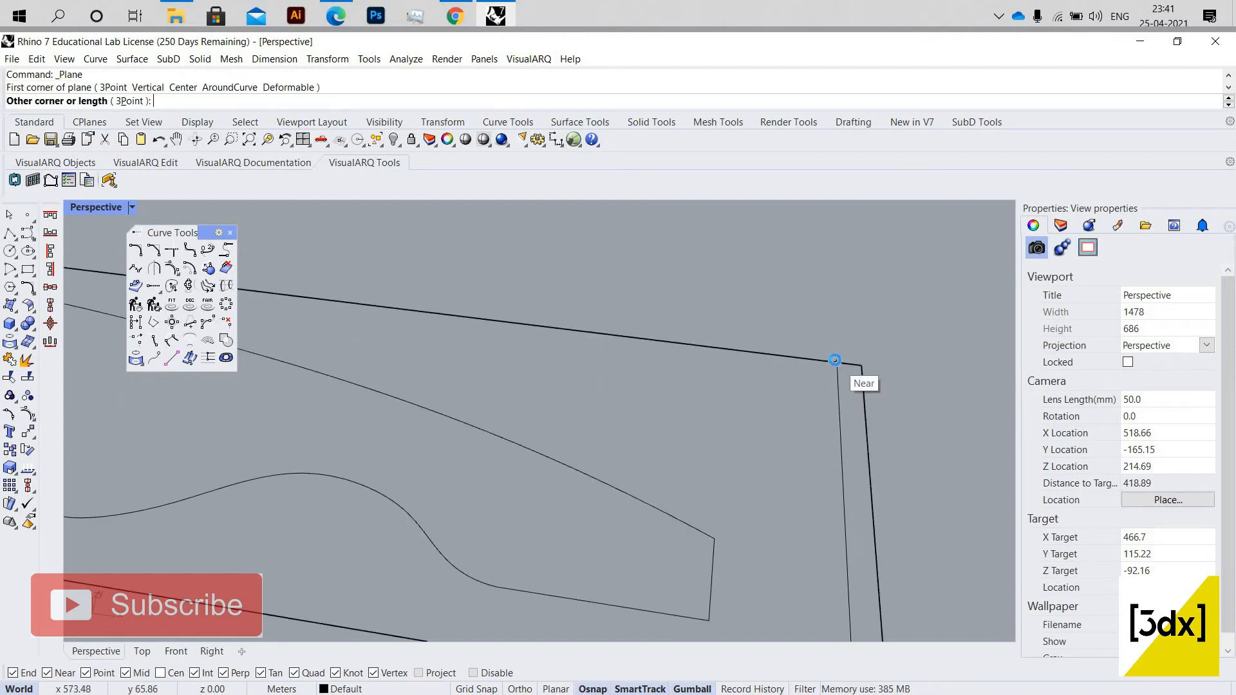
click(834, 360)
scroll(789, 426, down, 4)
scroll(808, 421, up, 6)
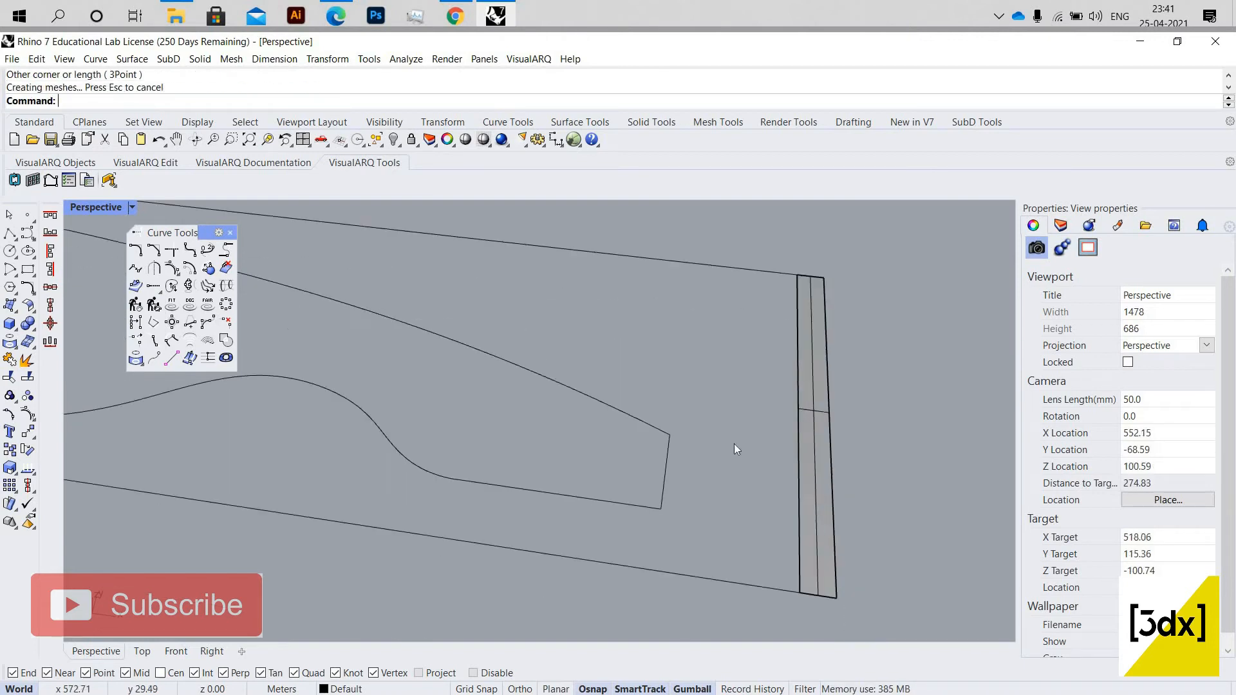
Rebuild the narrow plane with a point count of 4 in U and V and degree 3 in both directions.
click(798, 458)
right_drag(798, 458, 890, 273)
scroll(890, 273, up, 3)
text(Rebuild)
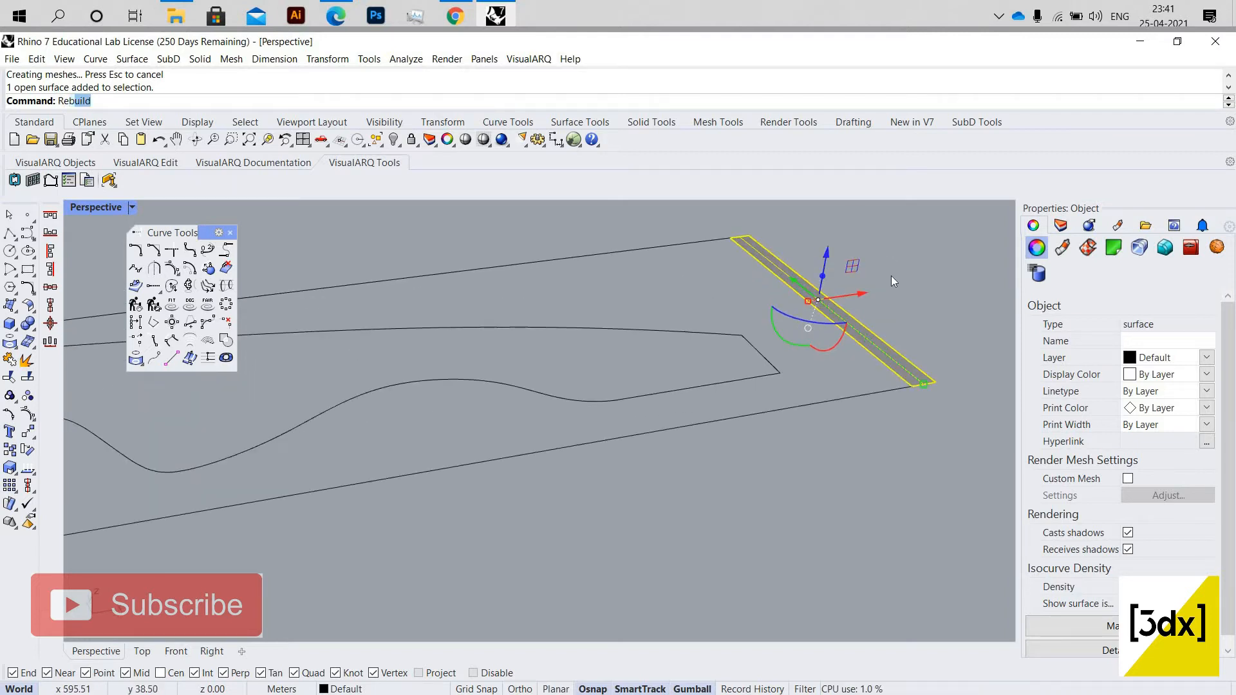
key(Return)
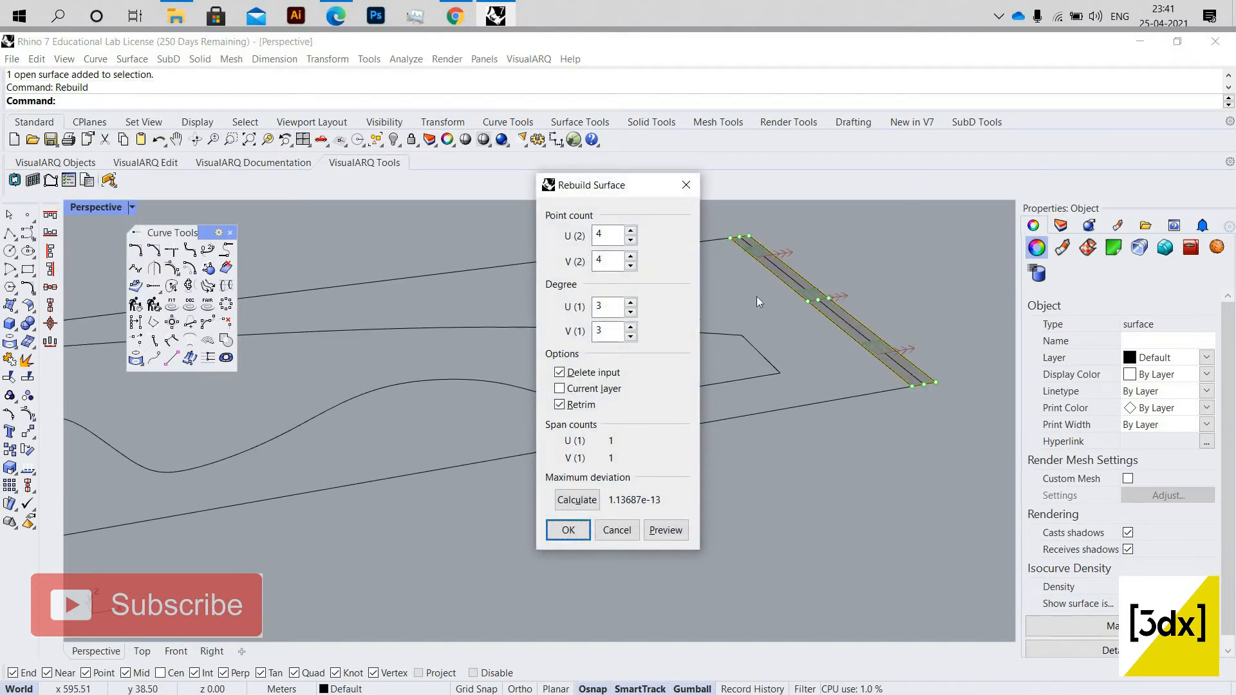
key(Return)
Turn on the rebuilt strip's control points and set the Perspective viewport to Wireframe display.
right_drag(851, 368, 816, 406)
click(816, 407)
scroll(816, 407, up, 3)
click(816, 405)
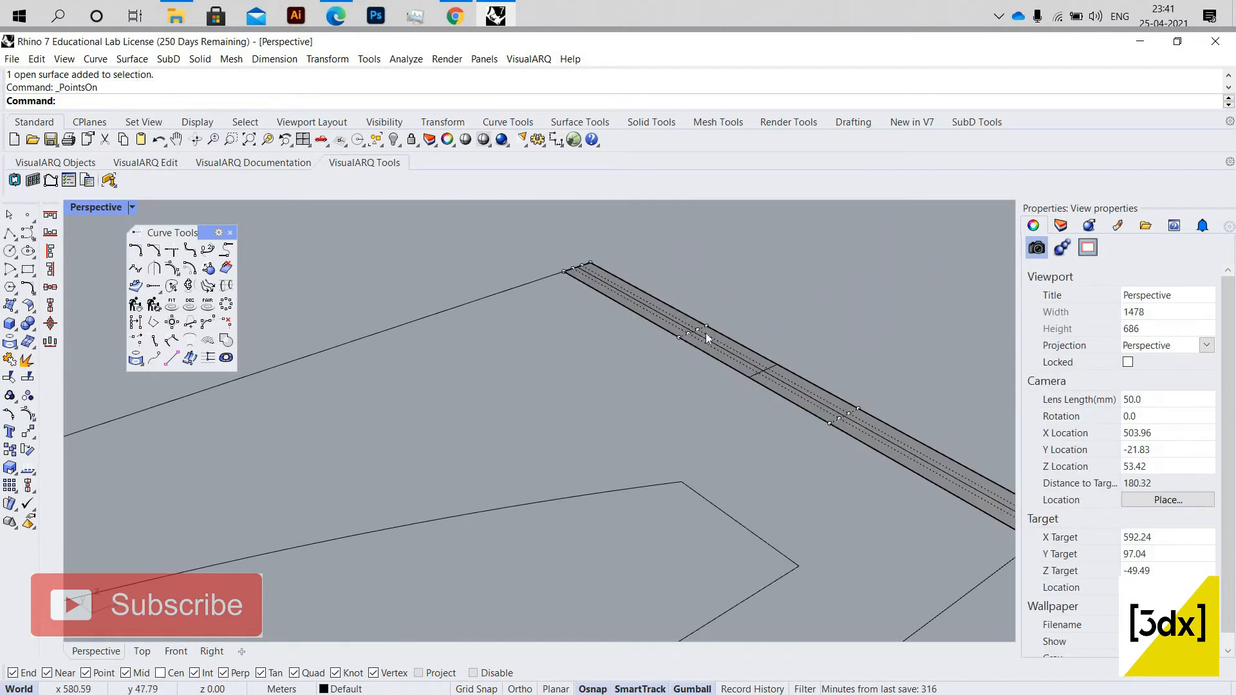
scroll(705, 334, up, 3)
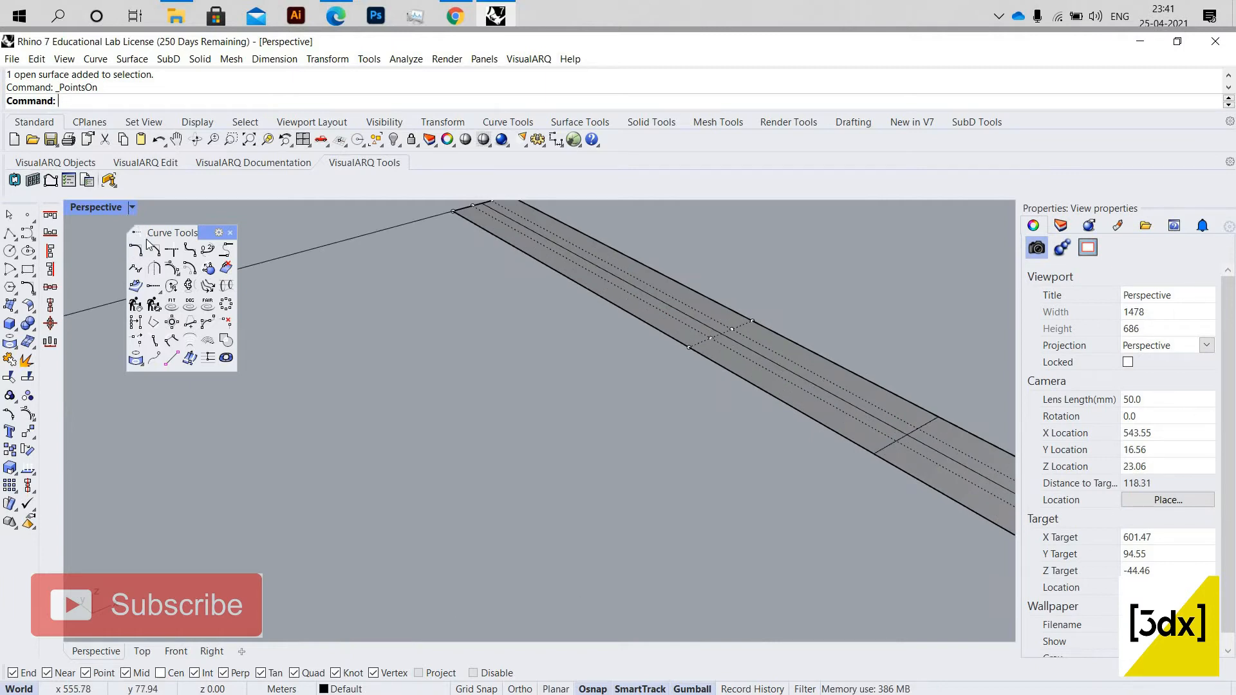
click(132, 207)
click(153, 222)
scroll(651, 386, up, 2)
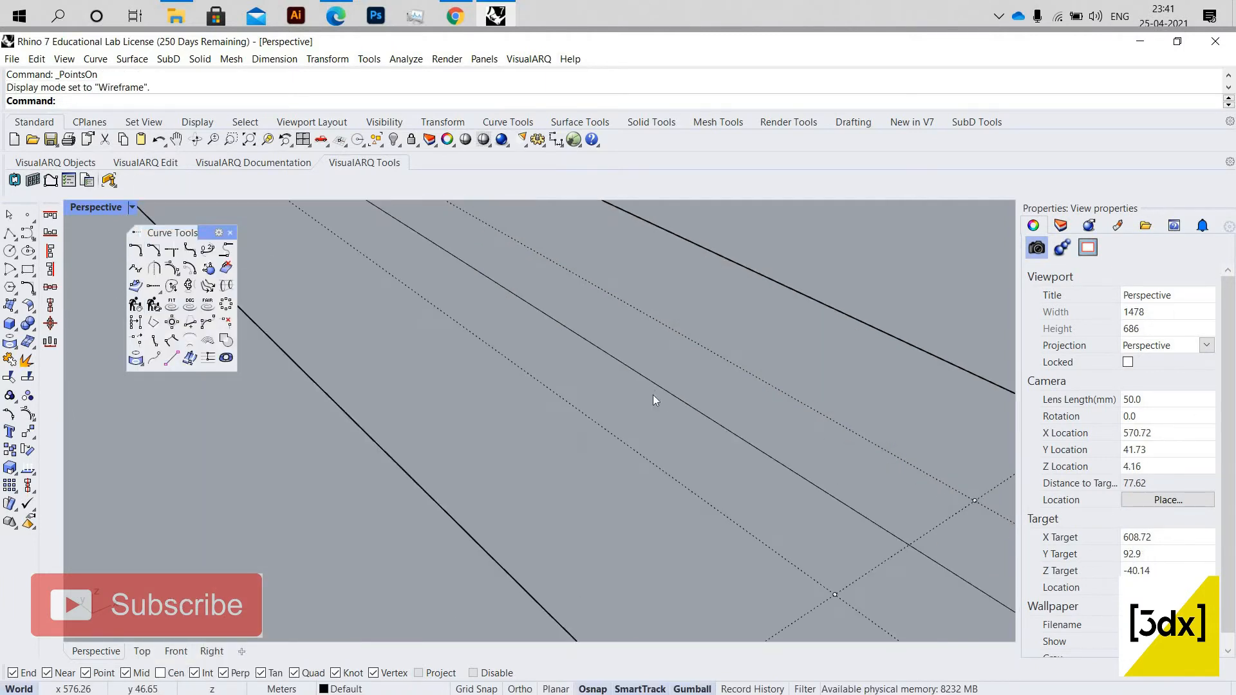
Select the middle control points in the three columns nearest the frame, try moving them vertically, and undo the move.
click(665, 438)
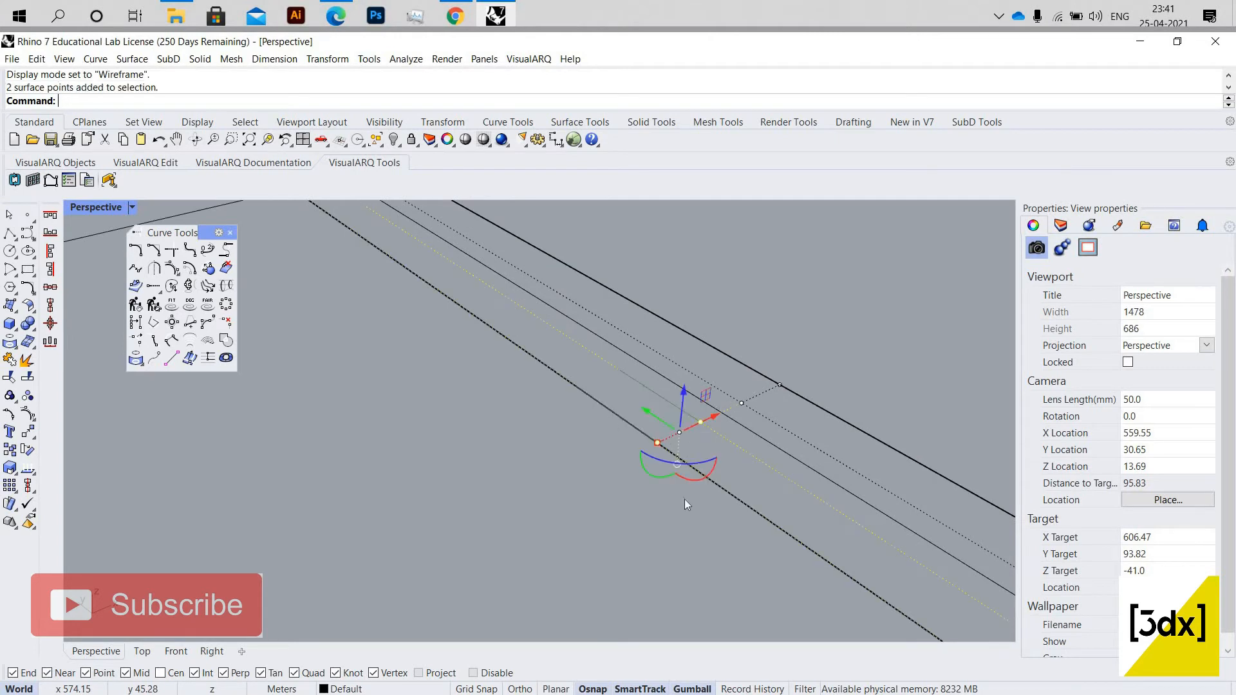
scroll(596, 313, down, 8)
scroll(747, 393, up, 8)
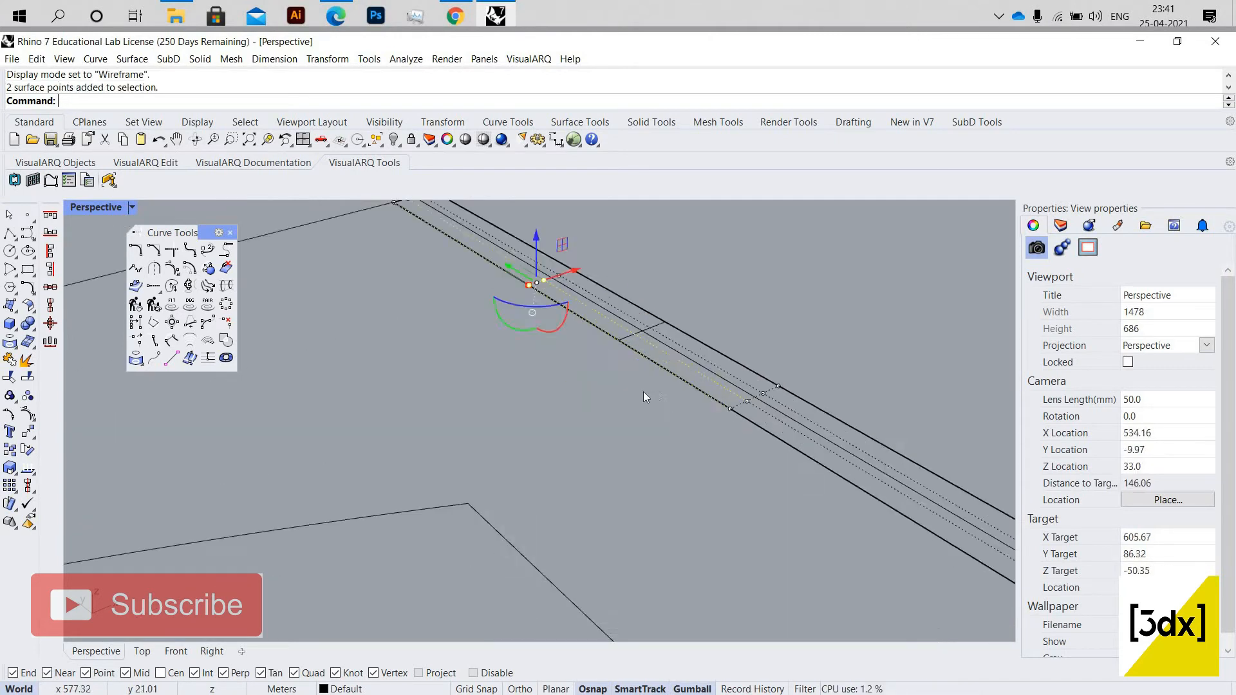
shift+drag(586, 484, 656, 550)
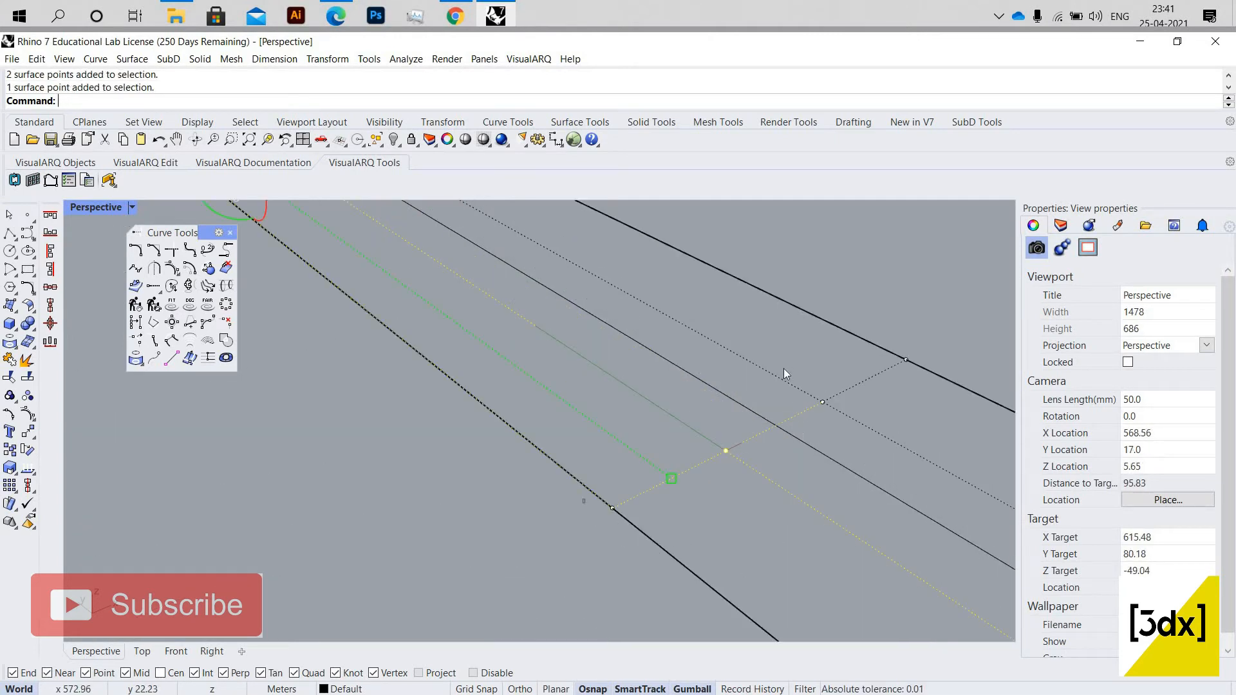
shift+drag(783, 368, 831, 426)
scroll(713, 323, down, 5)
scroll(593, 334, up, 6)
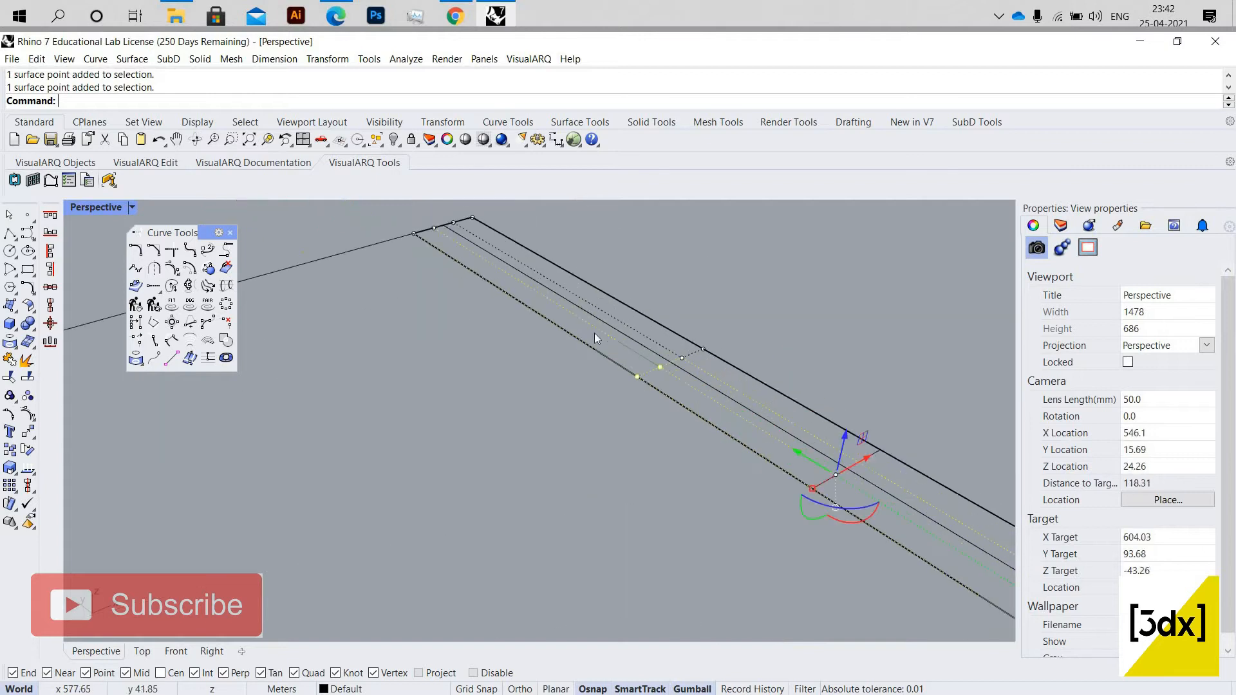
scroll(696, 353, down, 5)
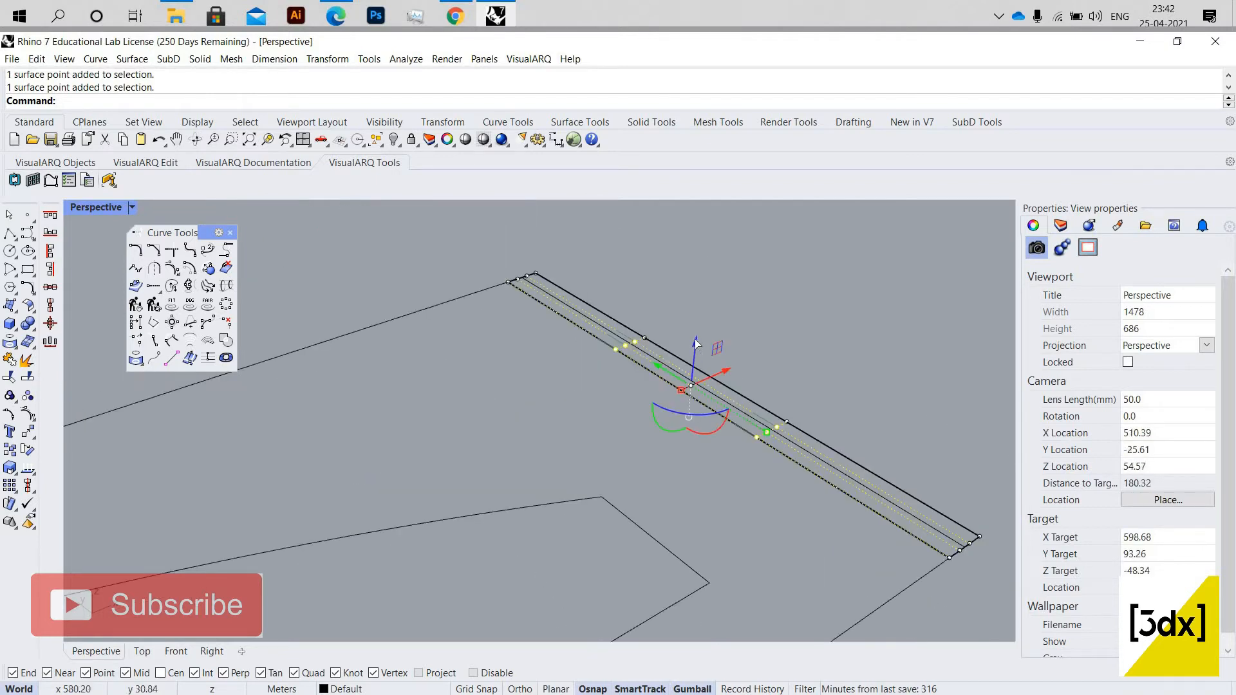
drag(697, 337, 770, 424)
key(ctrl+z)
Deselect the third column's two points, raise the remaining four middle points vertically, and shift them along X.
scroll(815, 416, up, 3)
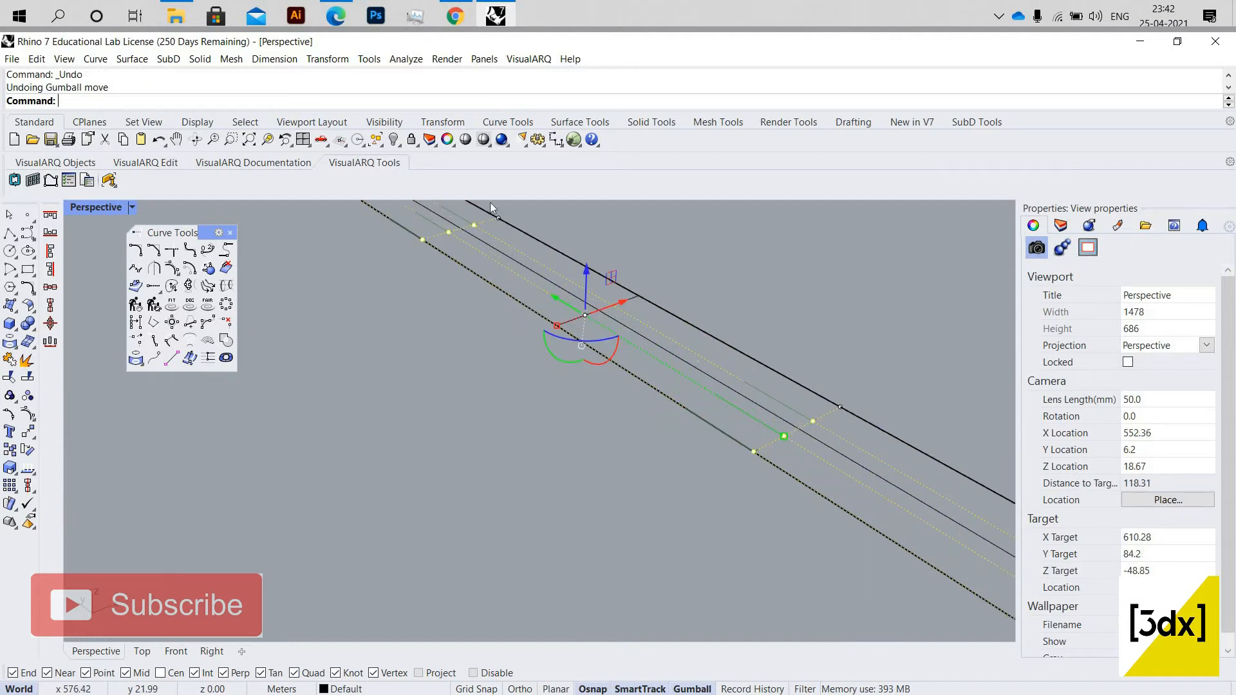
ctrl+click(476, 224)
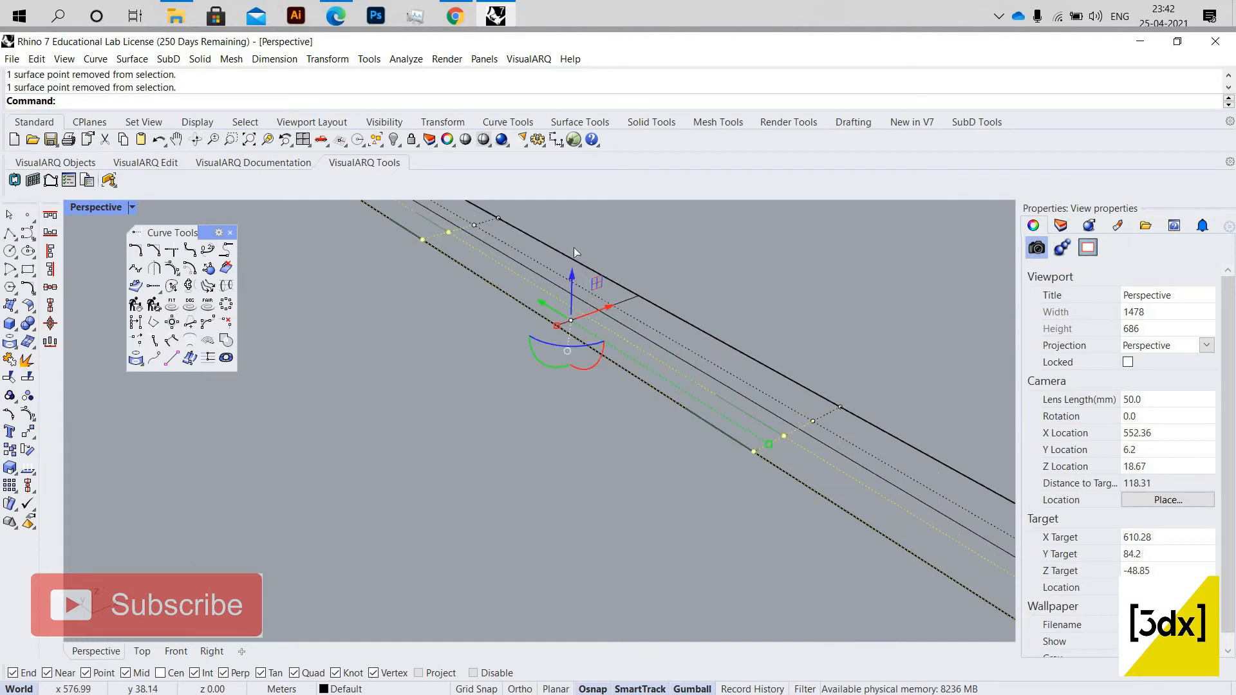
scroll(607, 233, down, 5)
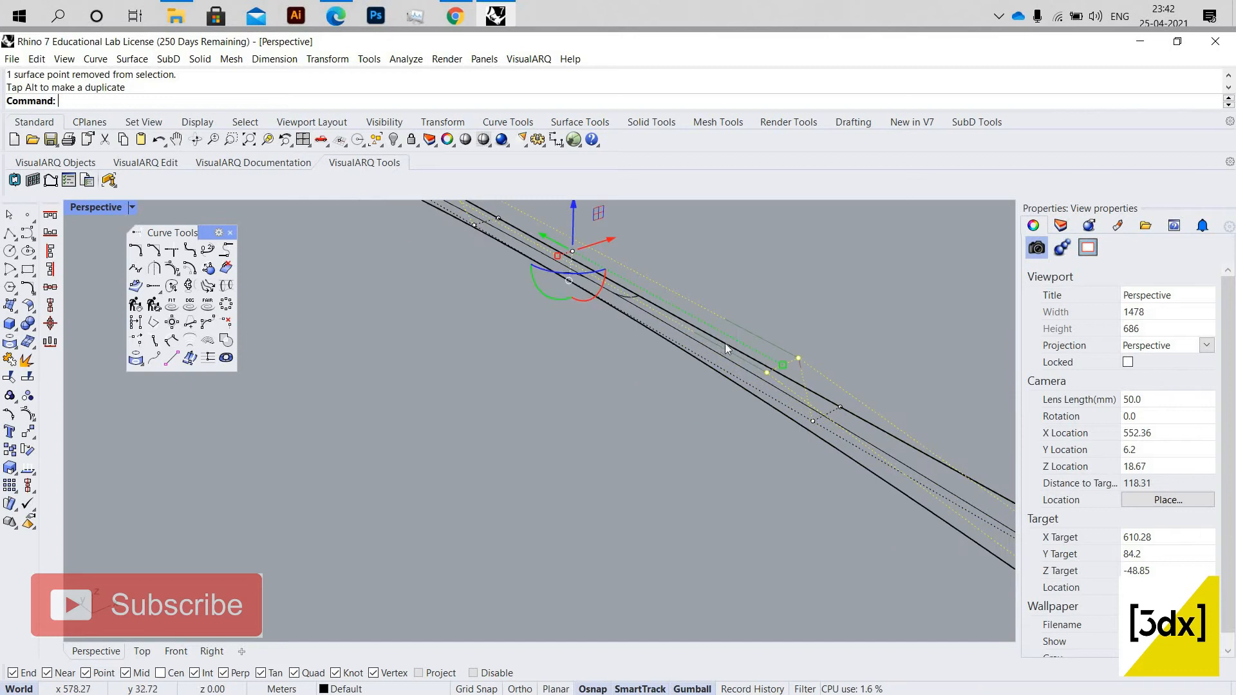
scroll(724, 338, up, 2)
right_drag(759, 319, 779, 215)
scroll(779, 215, up, 2)
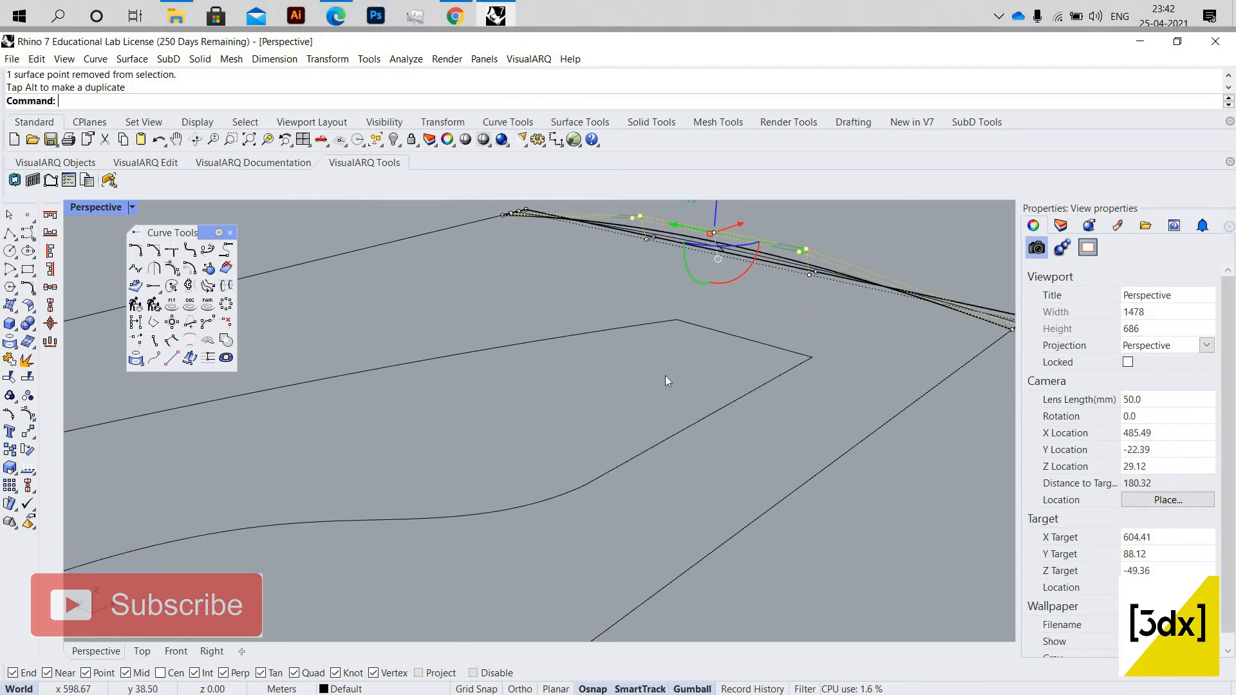
scroll(670, 327, down, 6)
scroll(670, 326, up, 4)
drag(669, 325, 704, 308)
key(Escape)
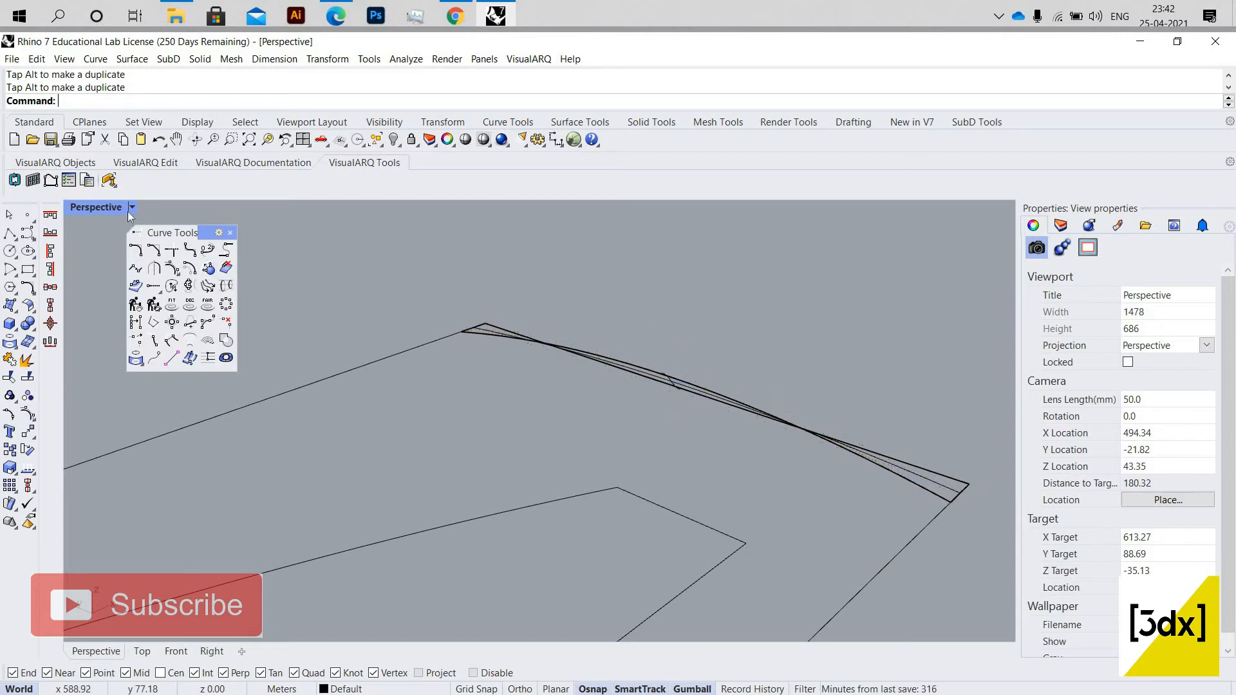
Set the viewport to Shaded display and examine the curvature of the reshaped strip.
click(132, 207)
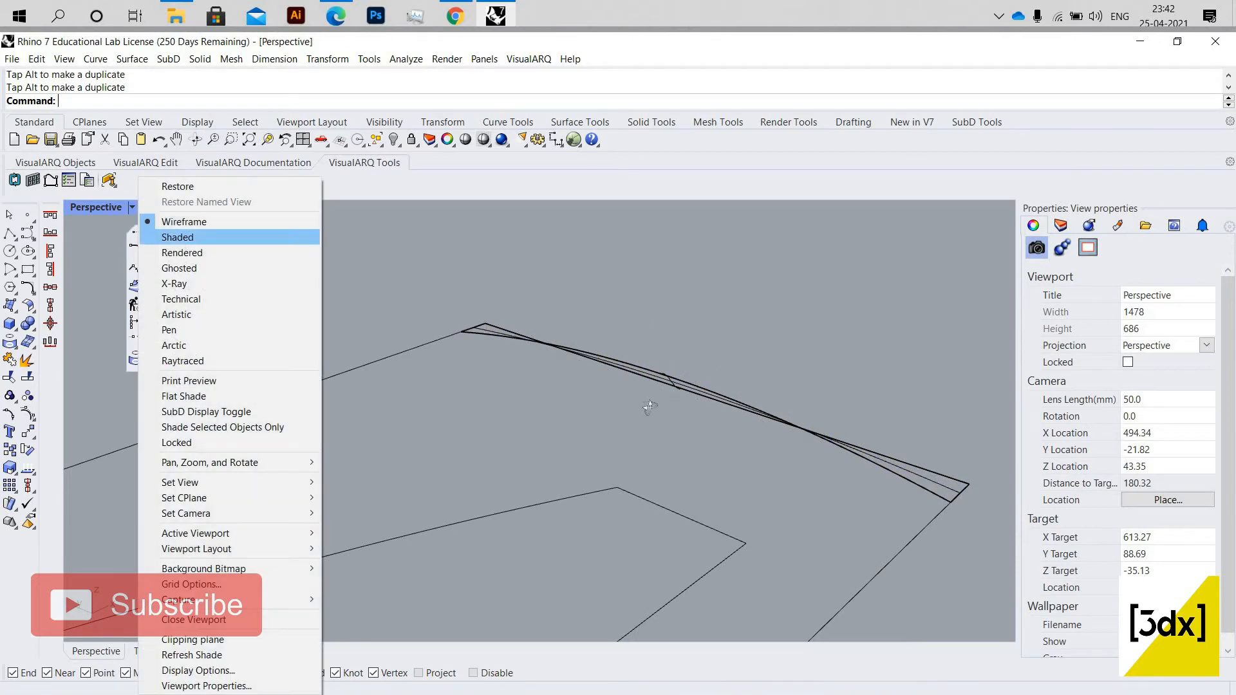
click(173, 237)
mouse_move(628, 403)
right_down()
mouse_move(654, 377)
mouse_move(654, 433)
mouse_move(364, 385)
right_up()
Show the curved strip's control points again and set the viewport to Wireframe display.
click(365, 385)
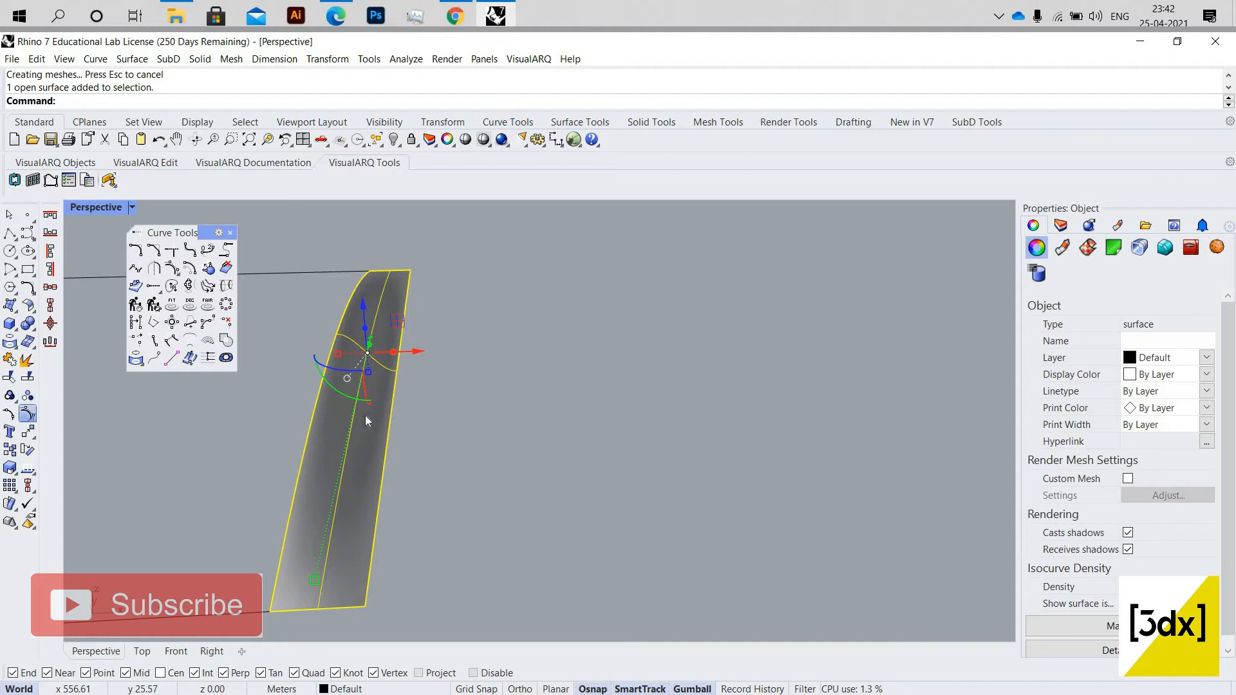
click(27, 414)
scroll(103, 222, up, 2)
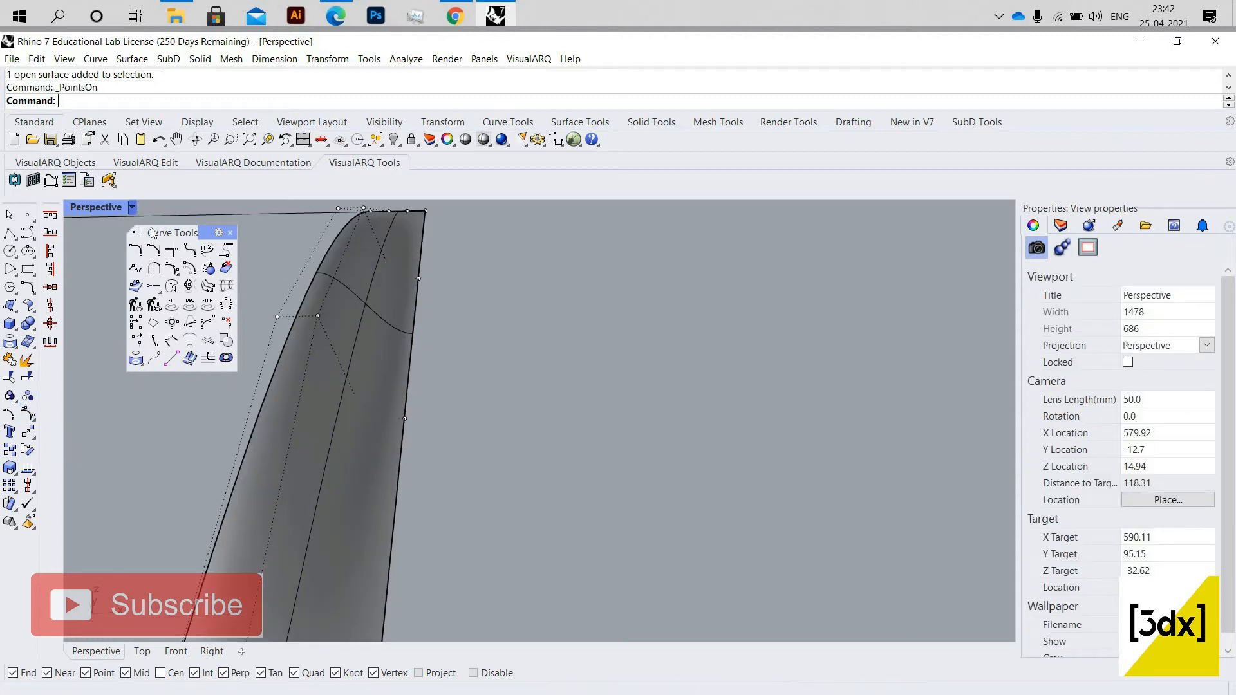
click(132, 207)
click(174, 220)
Raise the two middle control points in the column beside the strip's straight outer edge slightly.
click(367, 418)
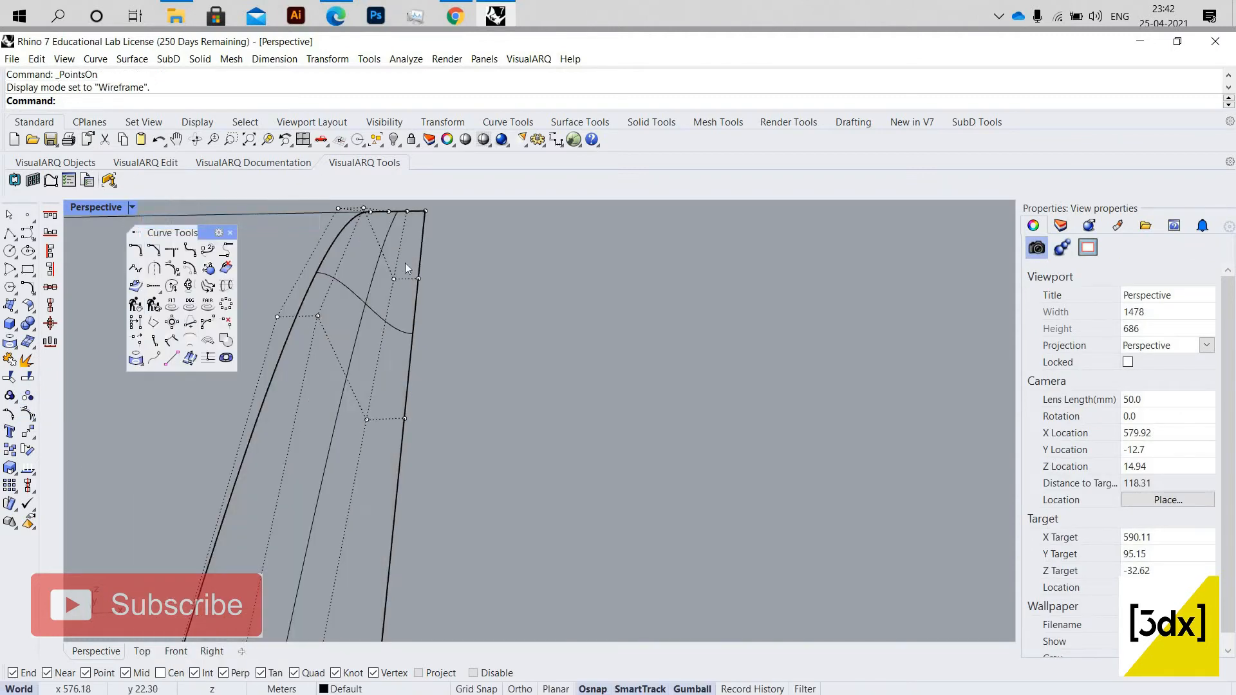
shift+click(394, 278)
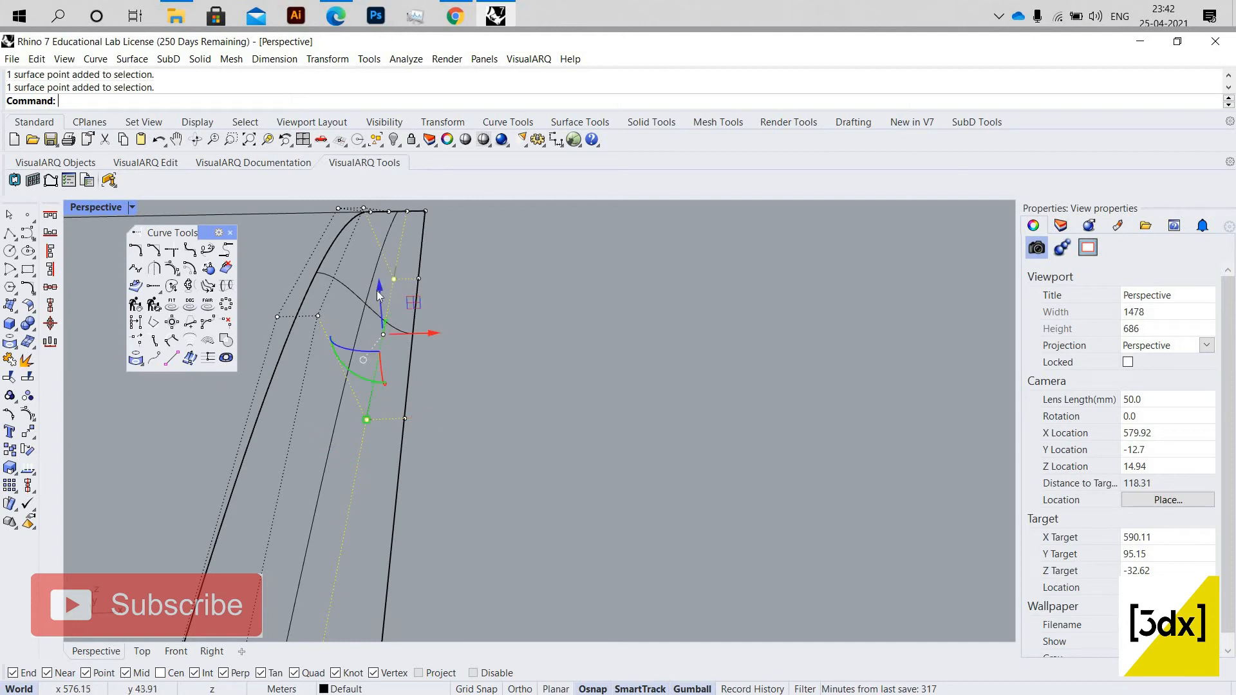
drag(379, 291, 379, 283)
scroll(601, 389, down, 6)
right_drag(601, 389, 686, 419)
key(Escape)
key(Escape)
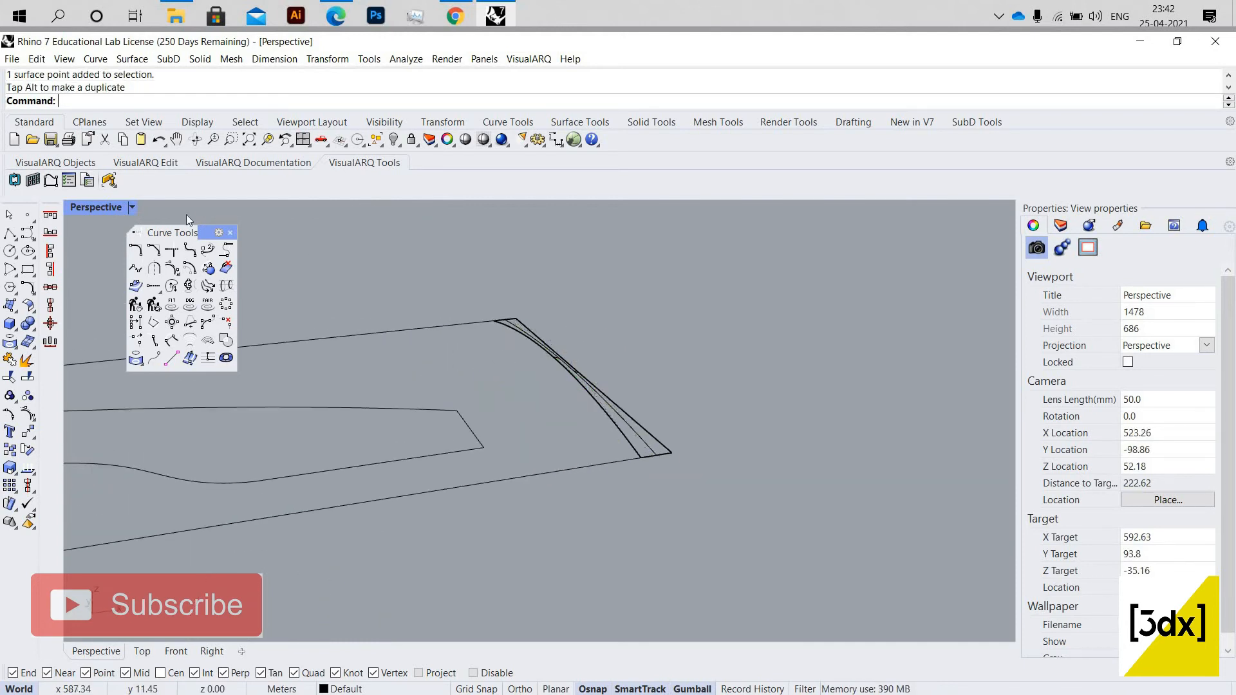
Return the Perspective viewport to Shaded display to view the adjusted strip beside the flattened frame.
click(132, 207)
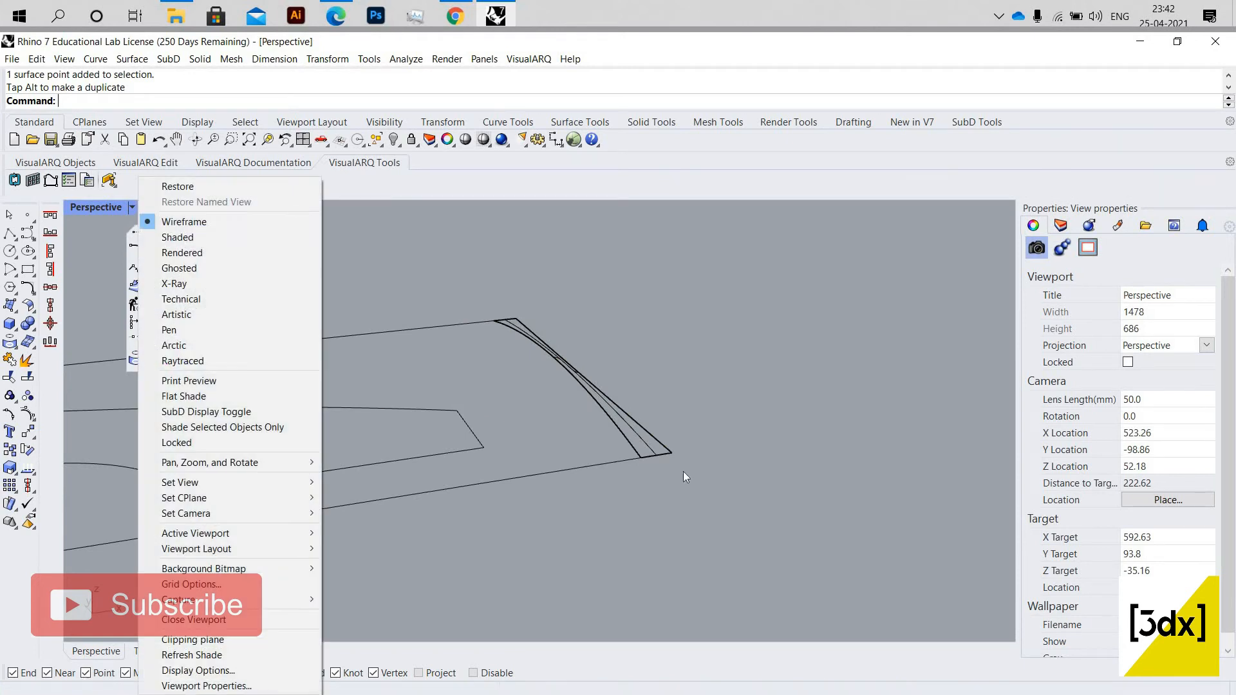
click(186, 237)
right_drag(755, 559, 558, 534)
scroll(558, 528, down, 4)
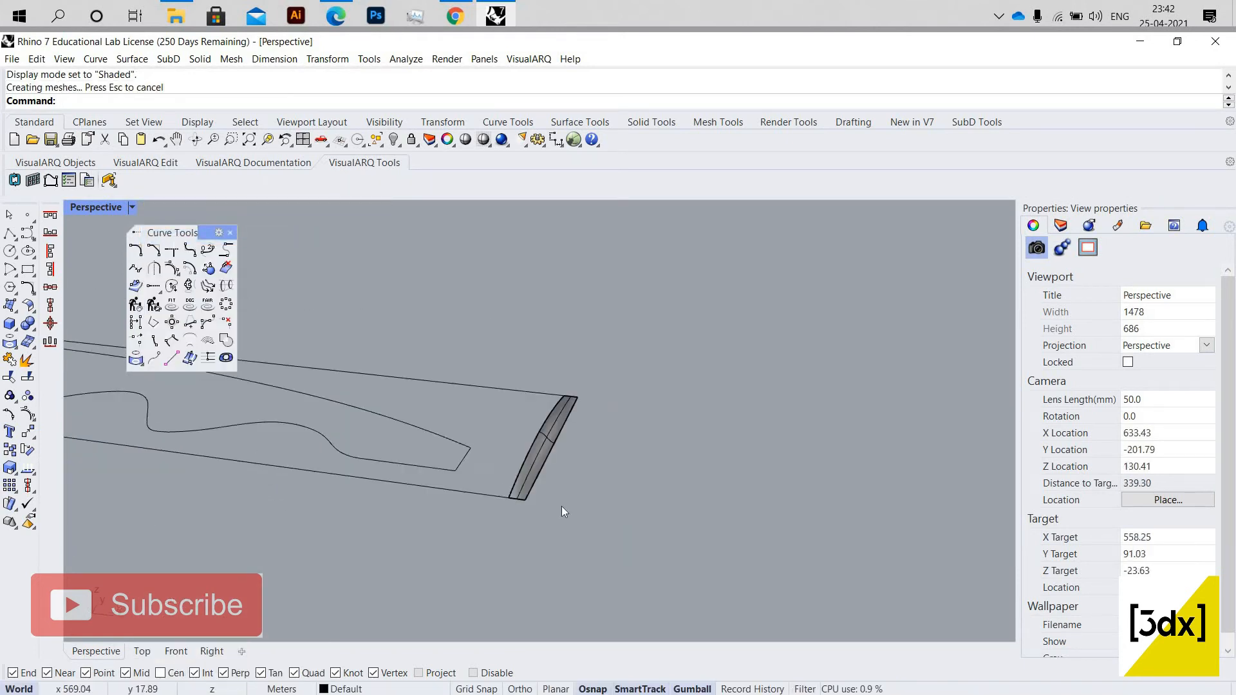
Draw a helper line that extends the profile's slanted end edge past the frame's long far edge.
scroll(561, 506, up, 7)
click(578, 507)
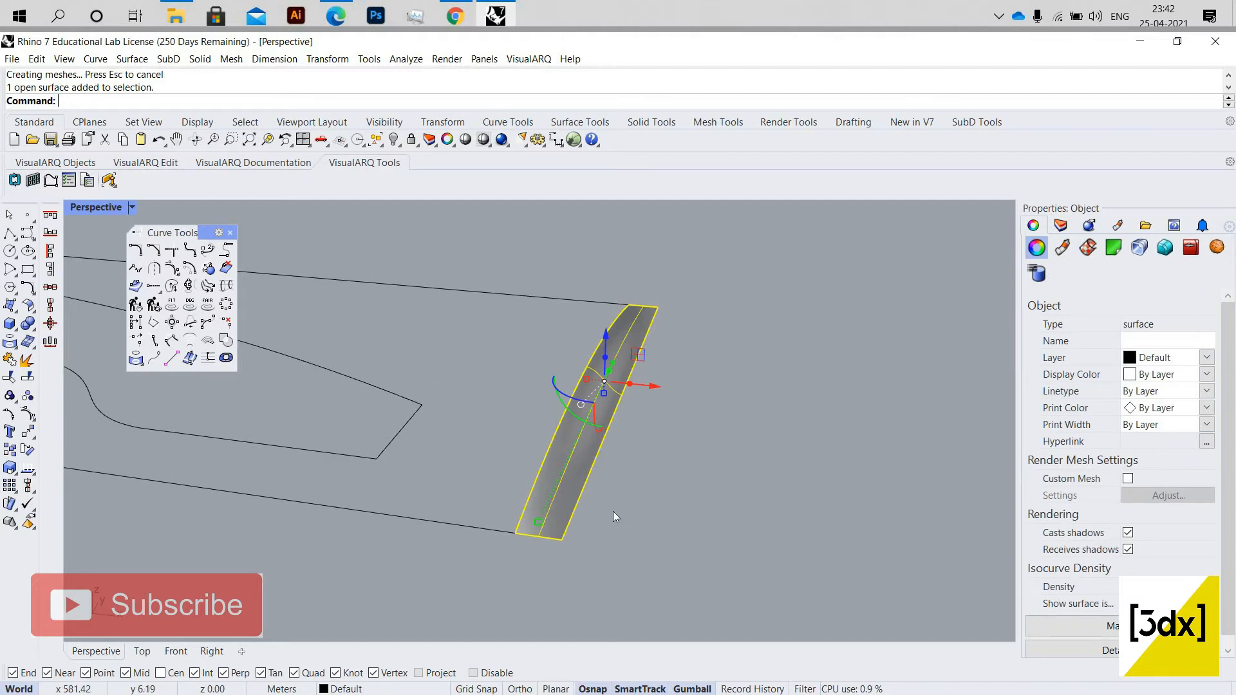
text(C)
key(BackSpace)
text(Mop)
key(BackSpace)
key(BackSpace)
key(BackSpace)
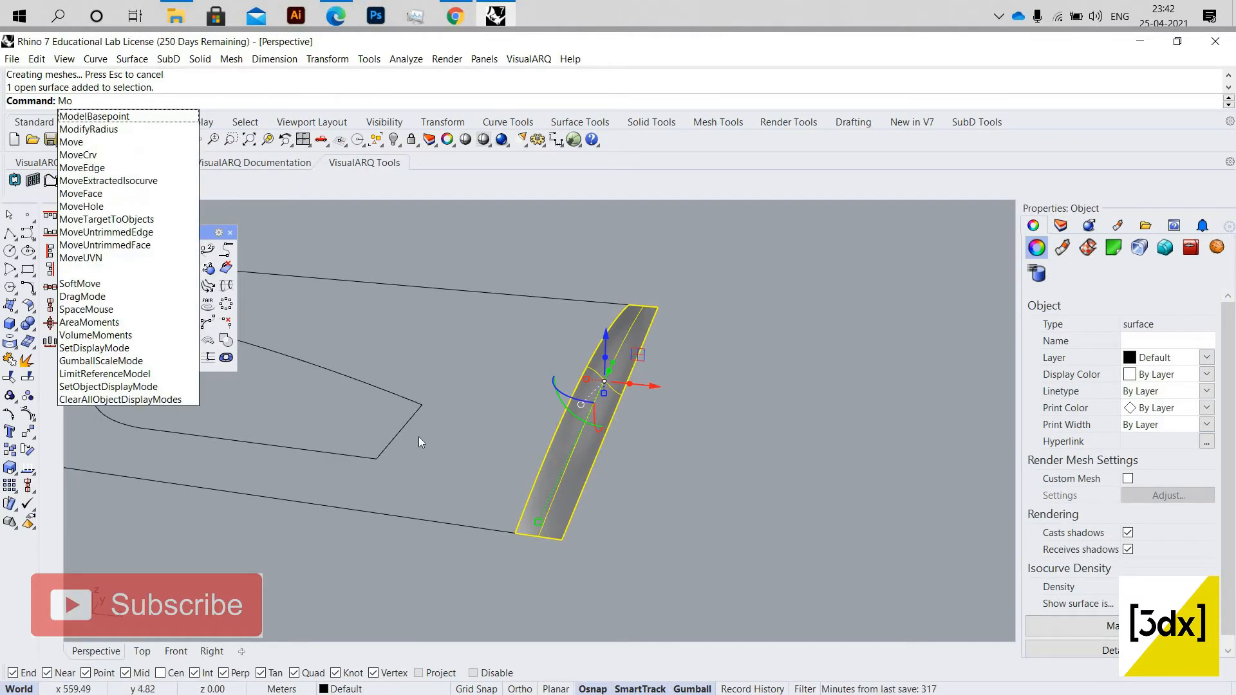
key(Return)
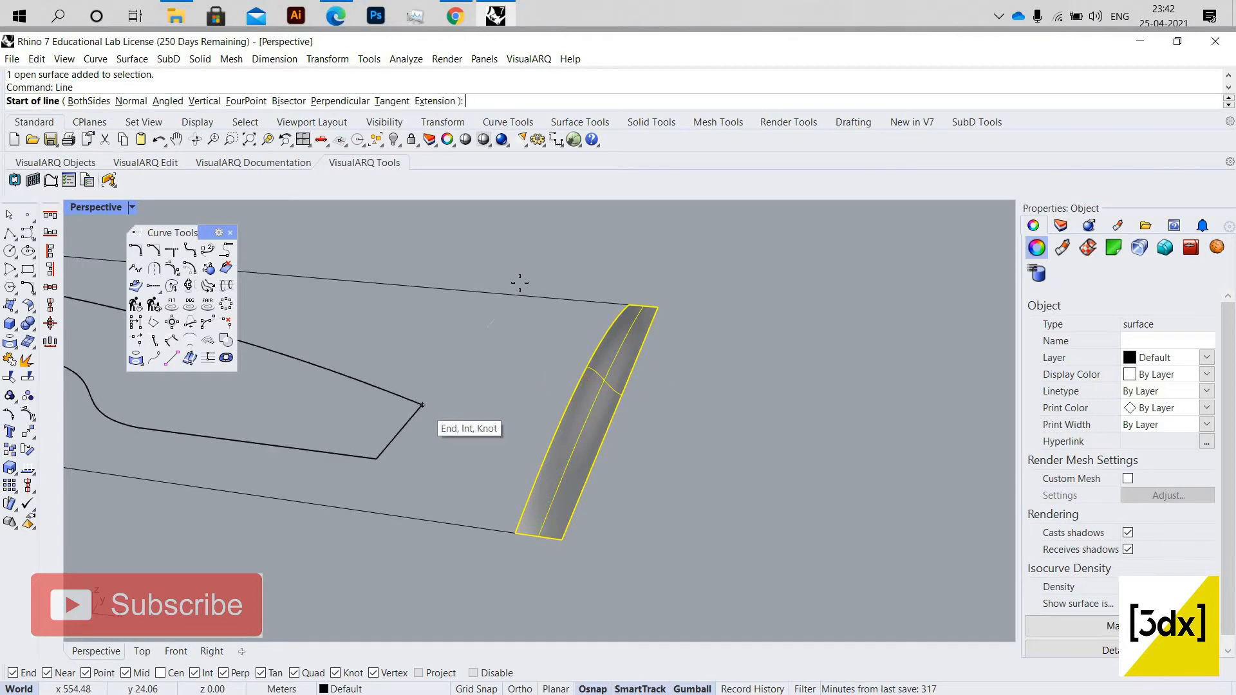
click(422, 405)
key(Escape)
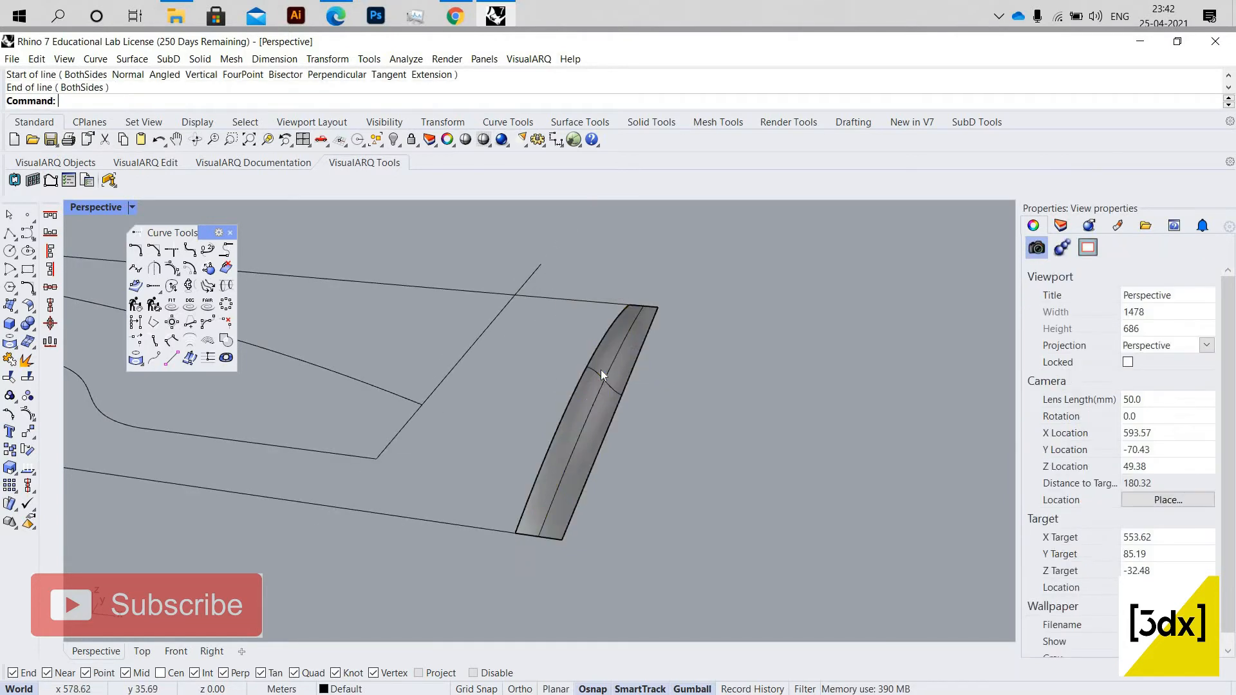
Move the curved strip from its far outer corner to the intersection of the helper line and the frame edge.
click(600, 370)
text(Move)
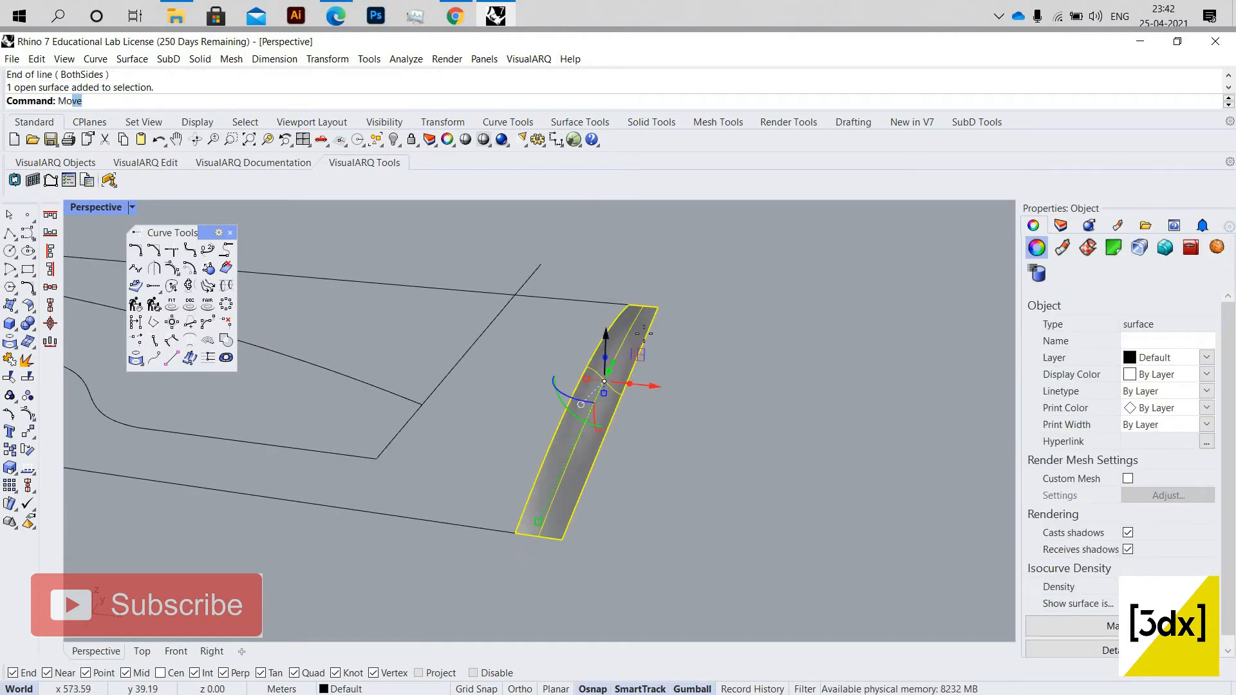
key(Return)
click(657, 308)
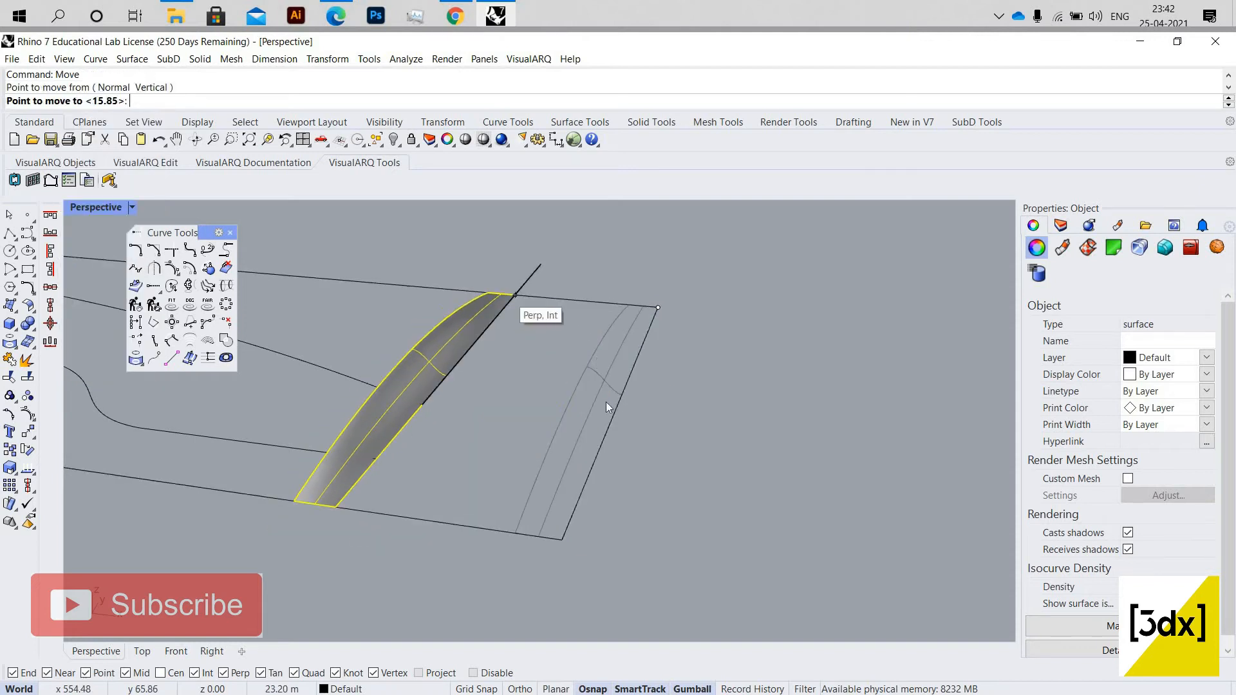
click(514, 295)
click(605, 404)
Delete the helper line that runs along the moved strip's outer edge.
scroll(611, 403, down, 6)
right_drag(602, 365, 623, 380)
scroll(623, 358, up, 6)
click(562, 335)
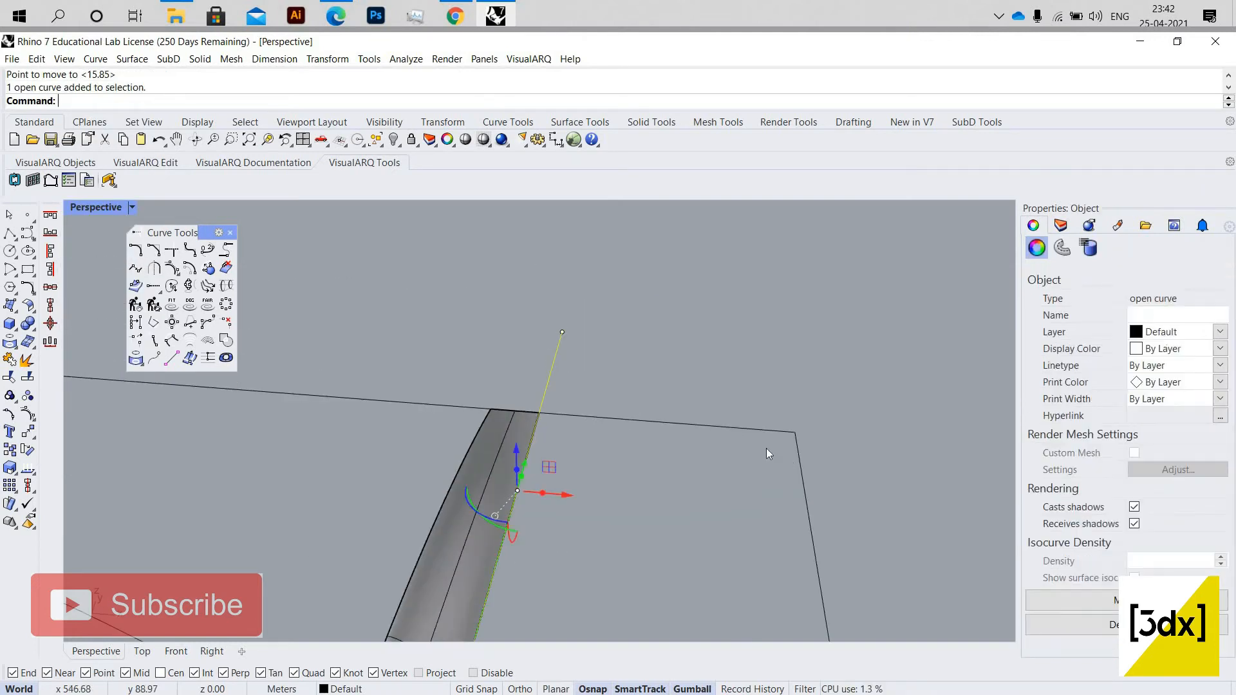
scroll(766, 447, down, 6)
key(Delete)
scroll(547, 509, up, 5)
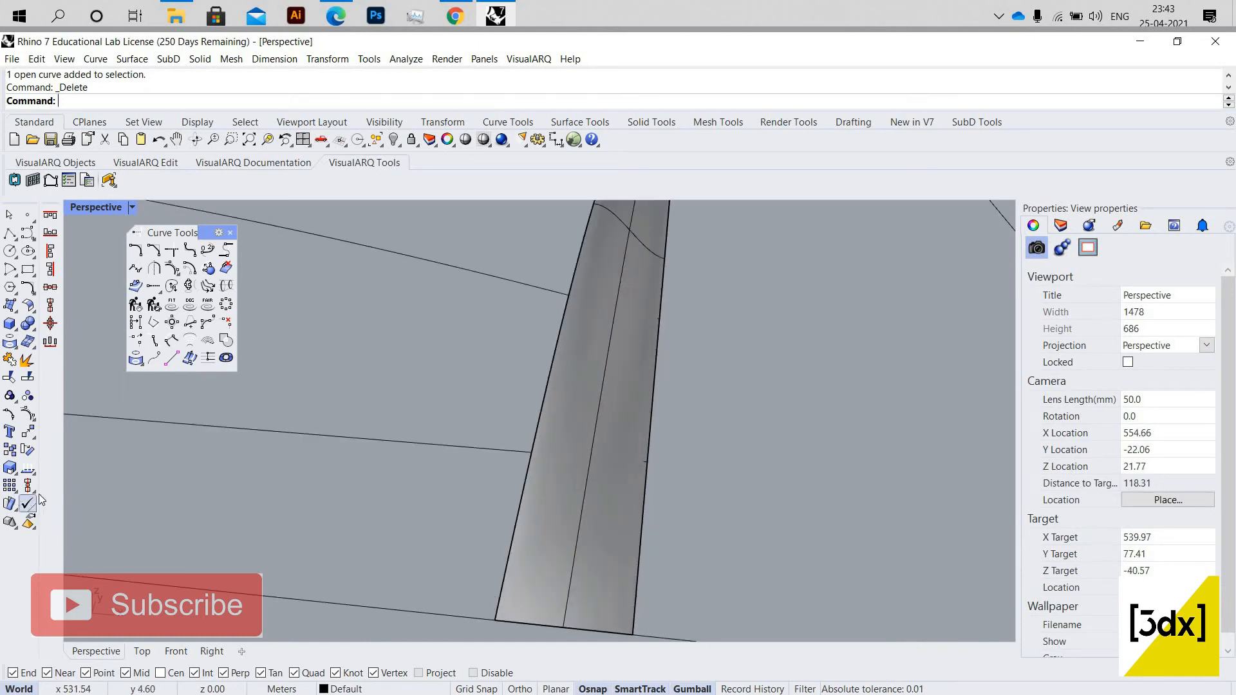
Create a linear array of 50 strips along the frame, spaced by the strip's width between its two near bottom corners.
click(14, 490)
scroll(795, 474, down, 5)
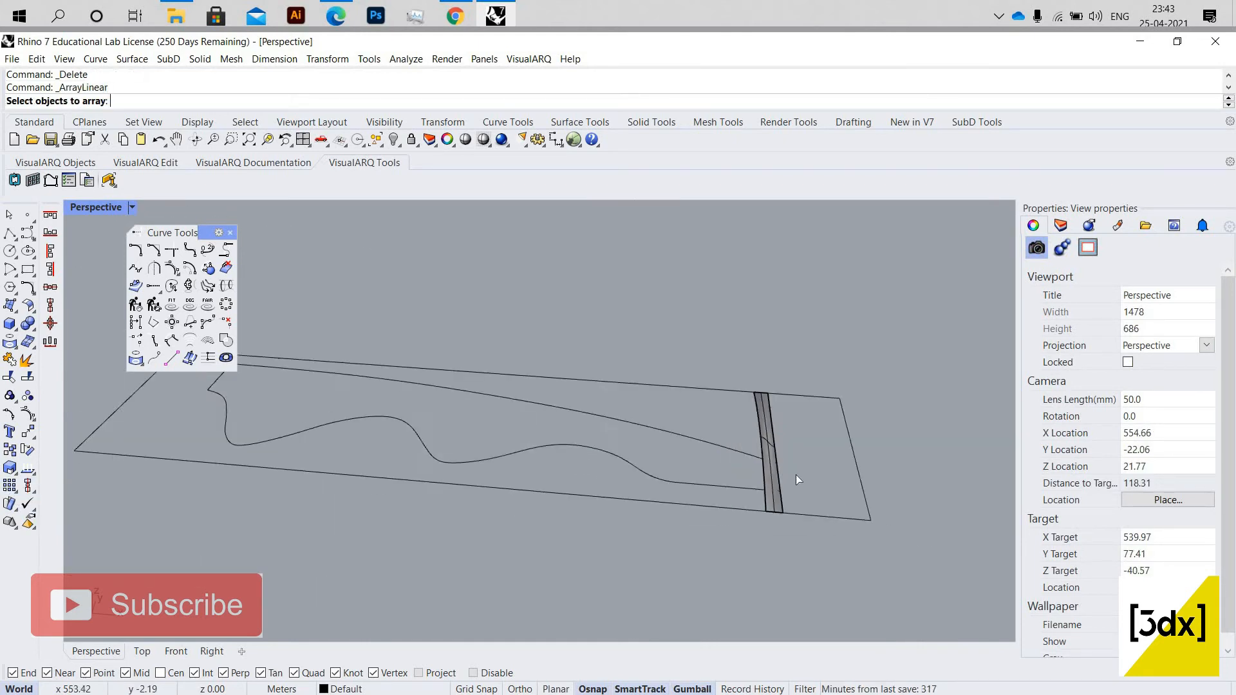
click(800, 505)
key(Return)
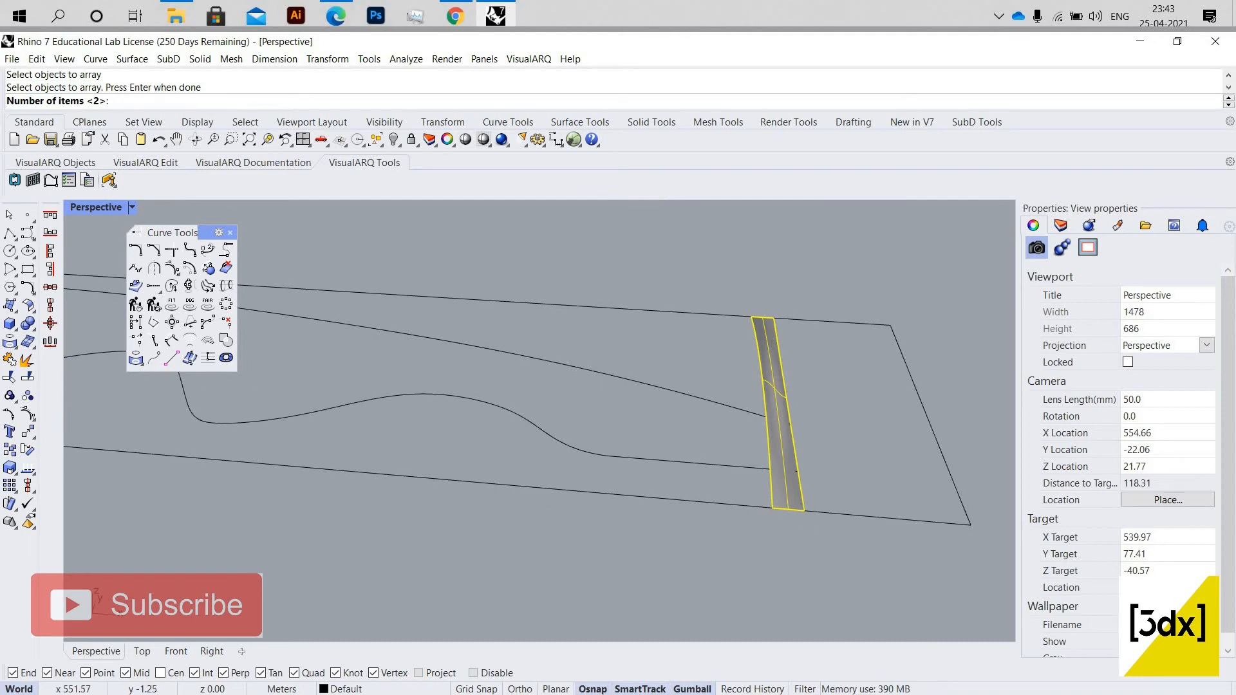
key(Return)
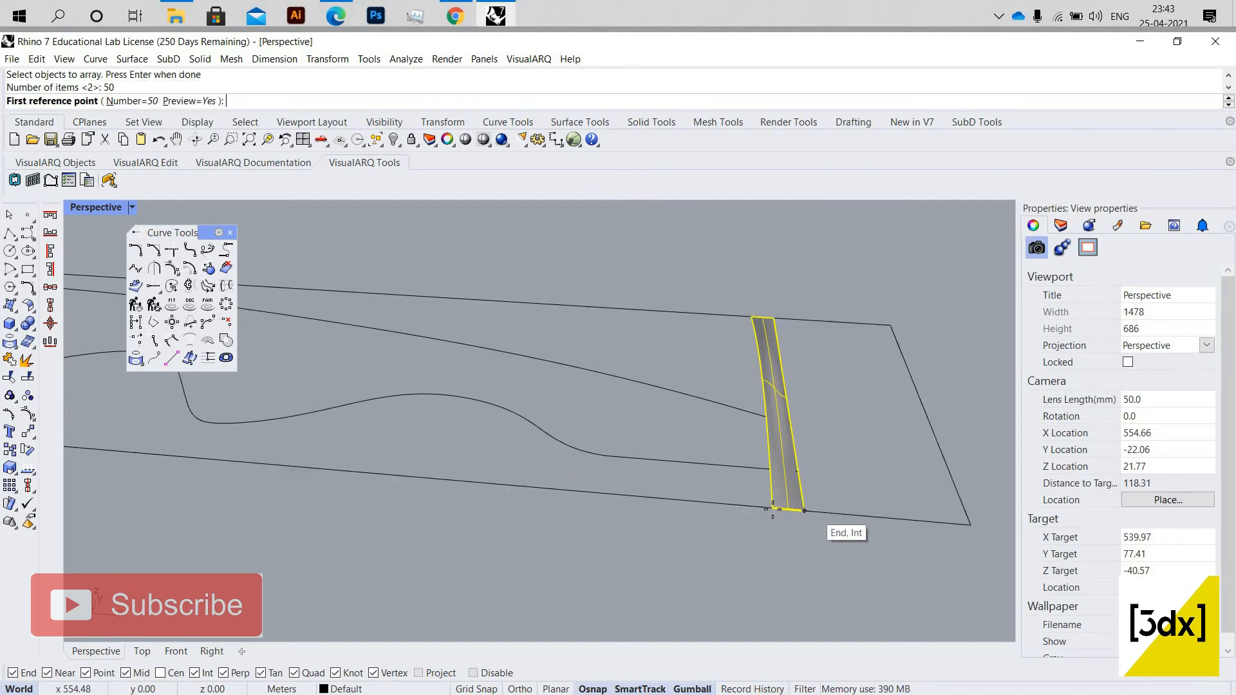
click(803, 509)
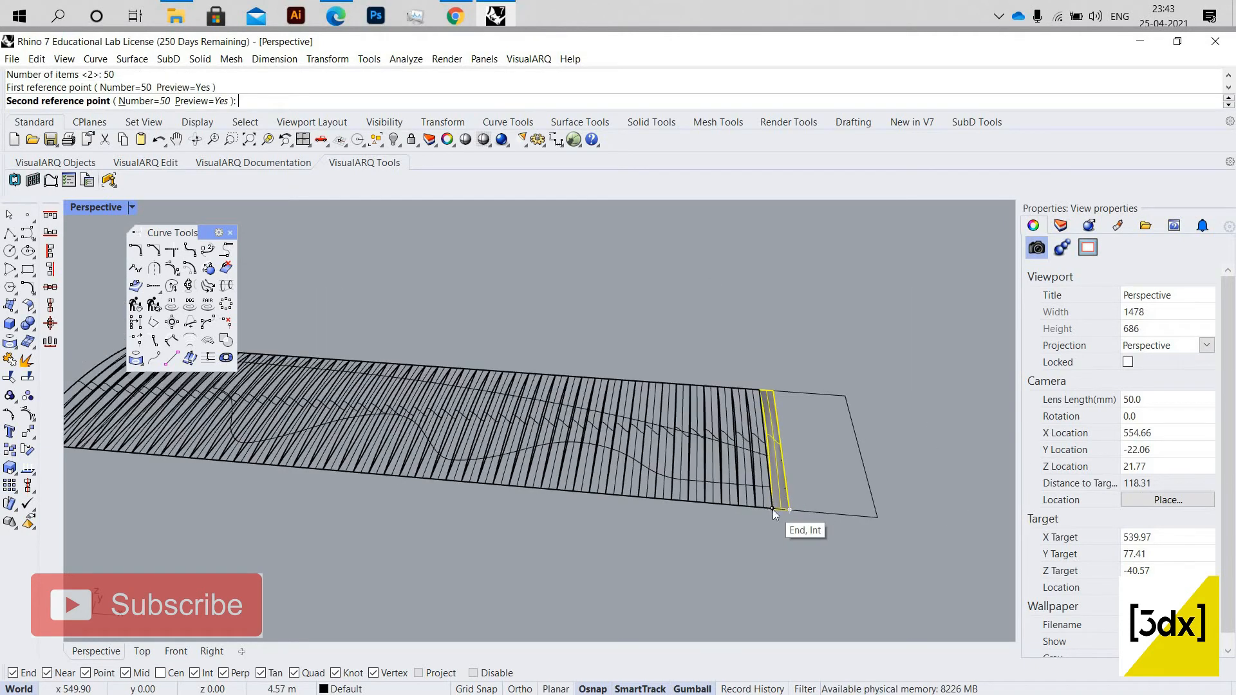
click(801, 546)
scroll(734, 483, down, 5)
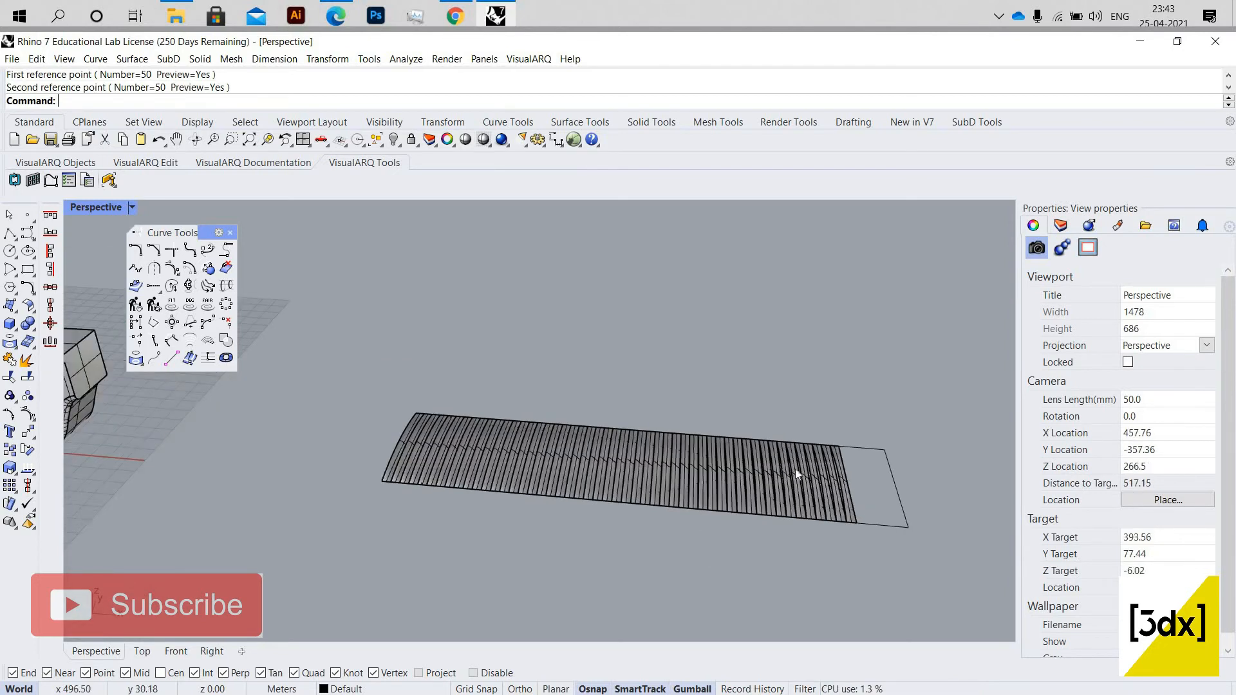
Show the Top viewport full size around the strip array, with nothing selected.
double_click(107, 212)
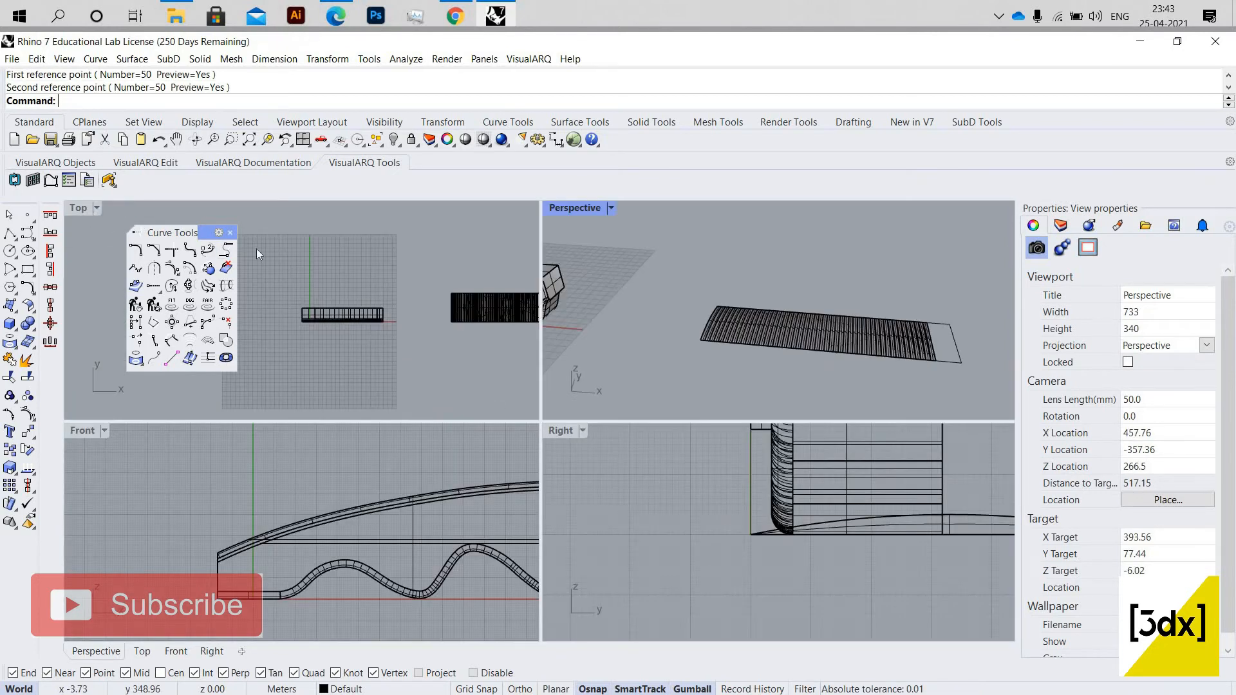
double_click(78, 208)
scroll(843, 412, down, 2)
scroll(842, 413, up, 12)
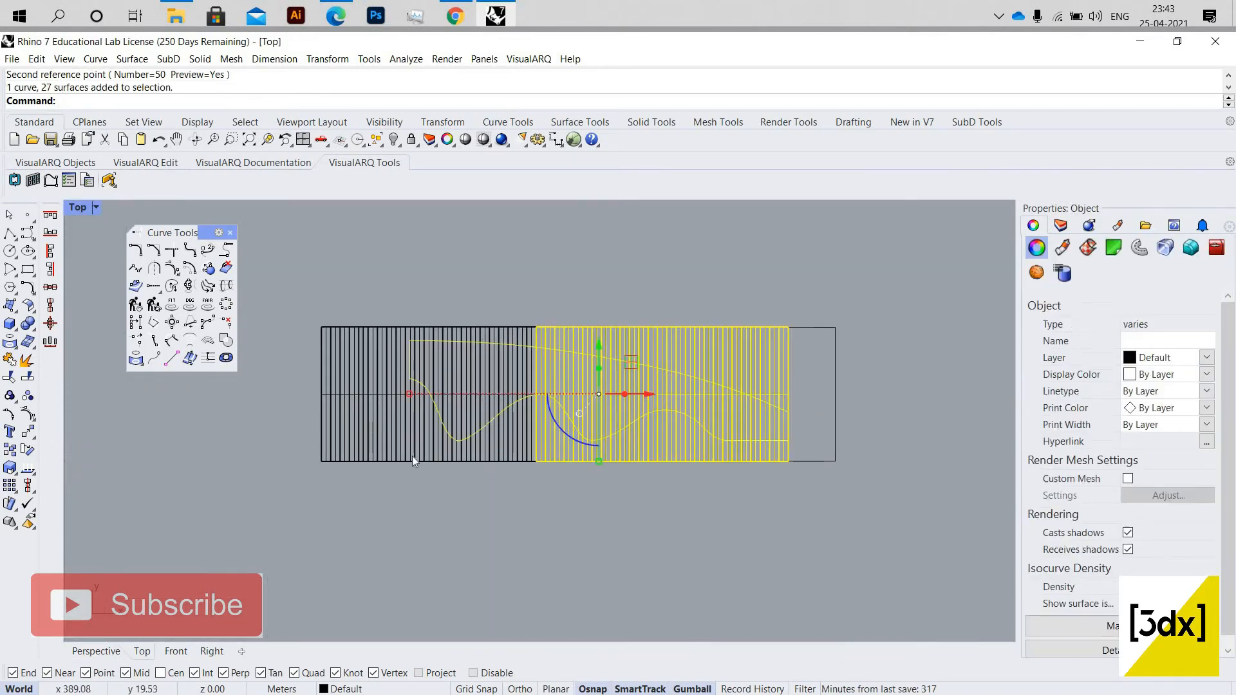
key(Escape)
Delete the surplus strips that lie beyond the profile's vertical end edge.
scroll(404, 434, up, 8)
click(392, 427)
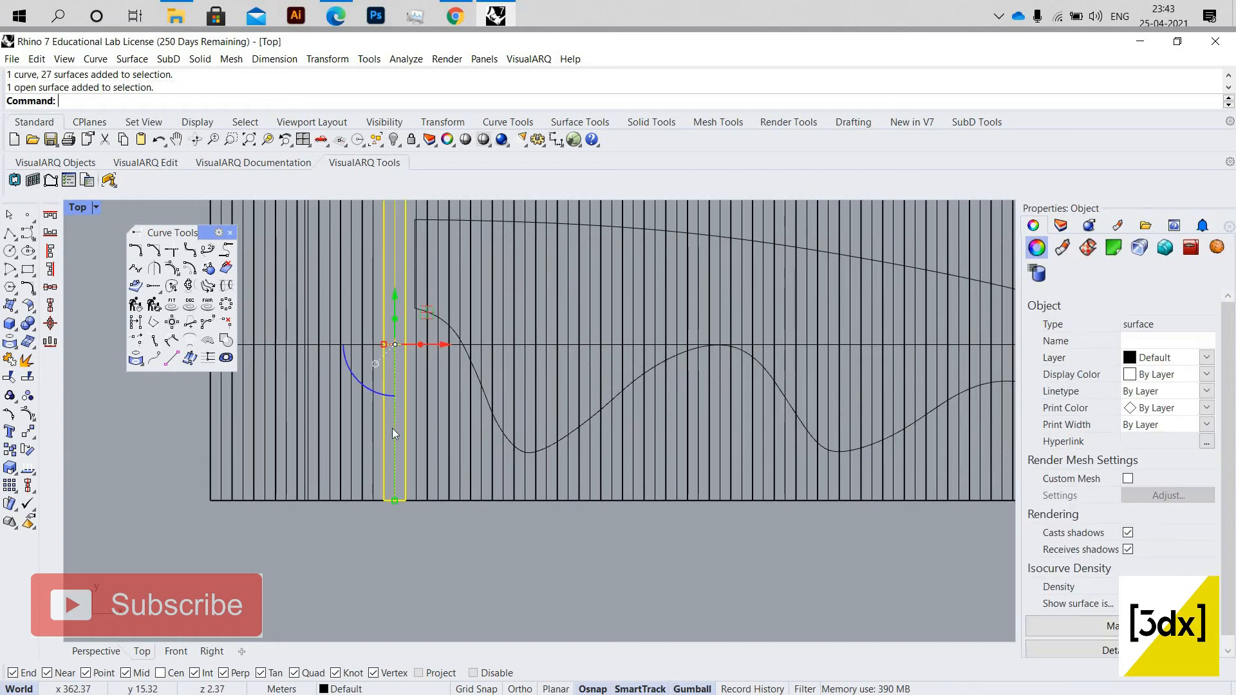
key(Delete)
mouse_move(325, 413)
mouse_down()
mouse_move(303, 431)
mouse_move(322, 419)
mouse_up()
key(Delete)
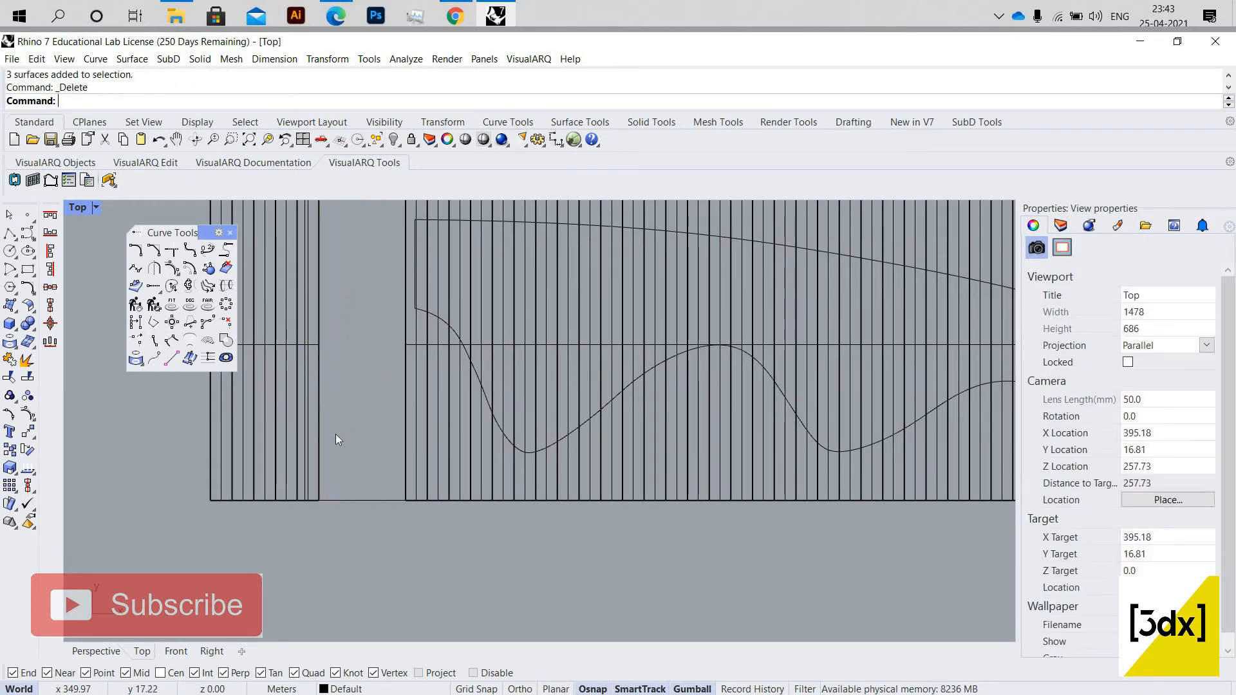
scroll(305, 430, up, 2)
click(298, 446)
key(Delete)
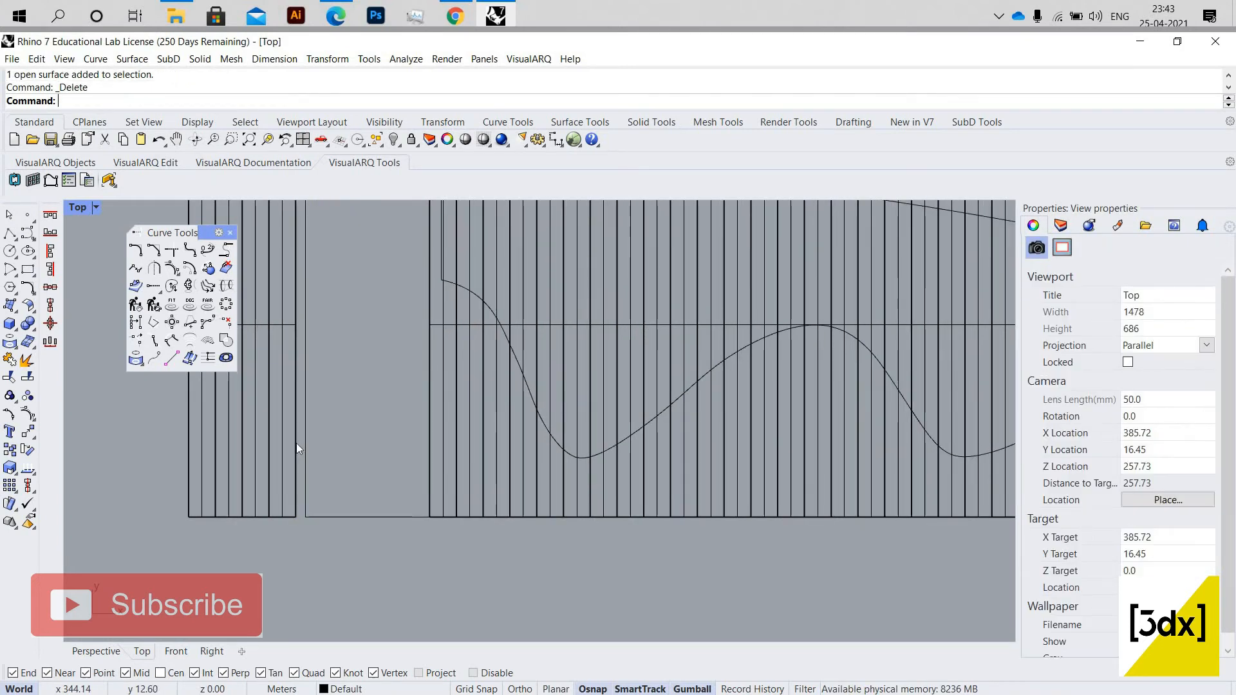
drag(253, 469, 207, 473)
key(Delete)
scroll(232, 471, down, 6)
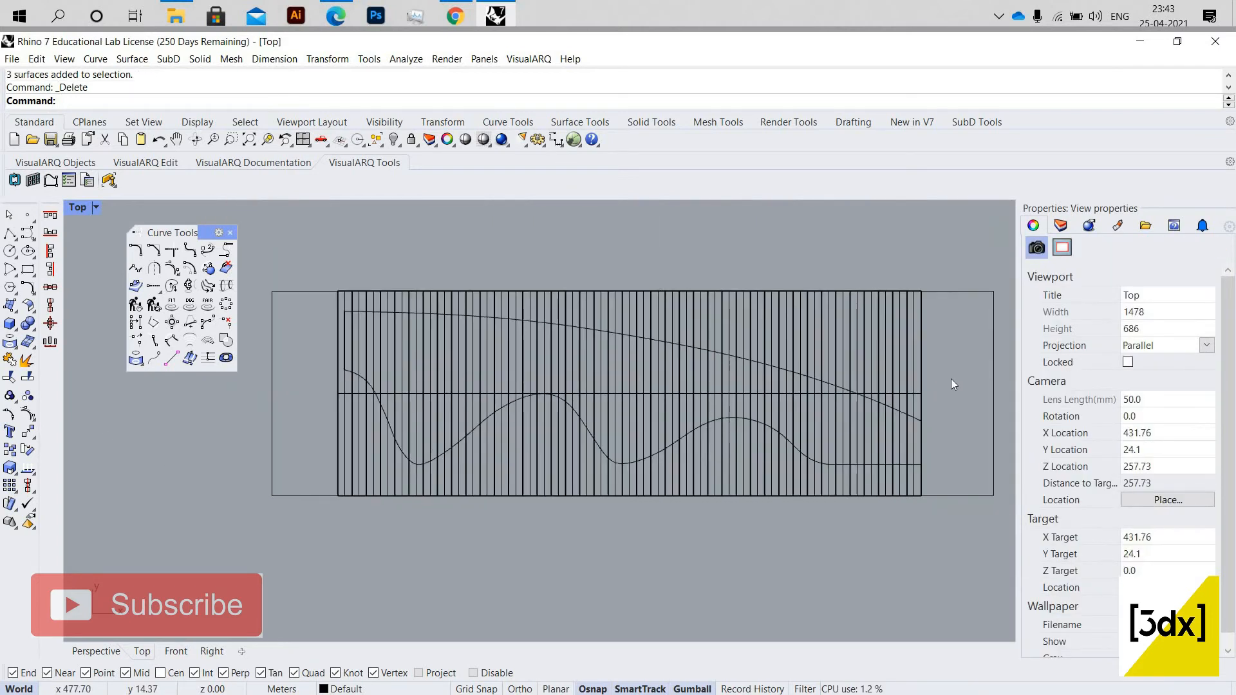
Select all the remaining strips across the frame, leaving the closed profile curve out of the selection.
drag(706, 347, 663, 328)
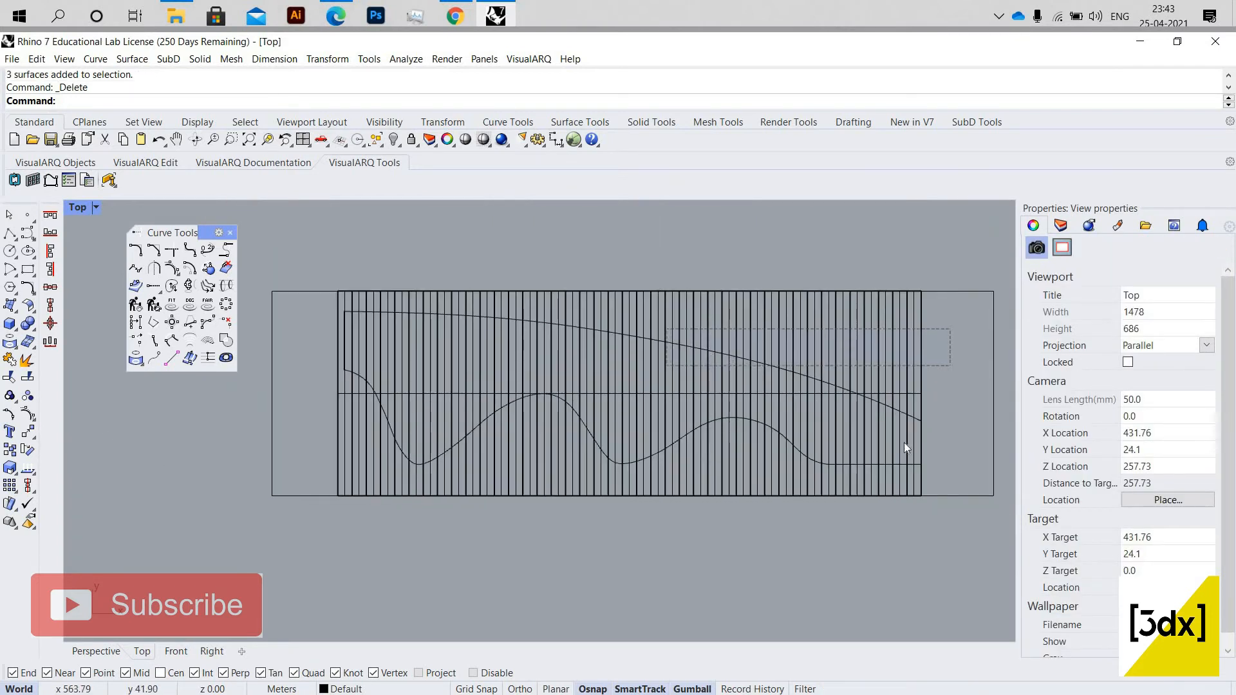
click(959, 459)
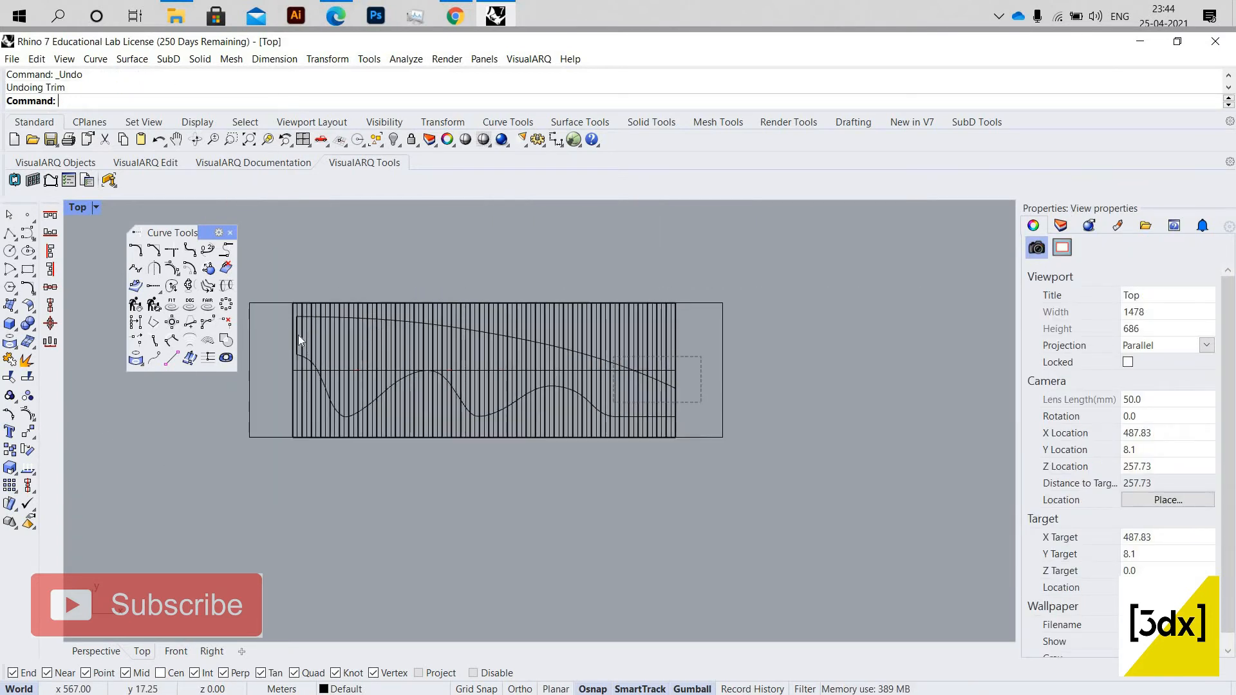
key(ctrl+a)
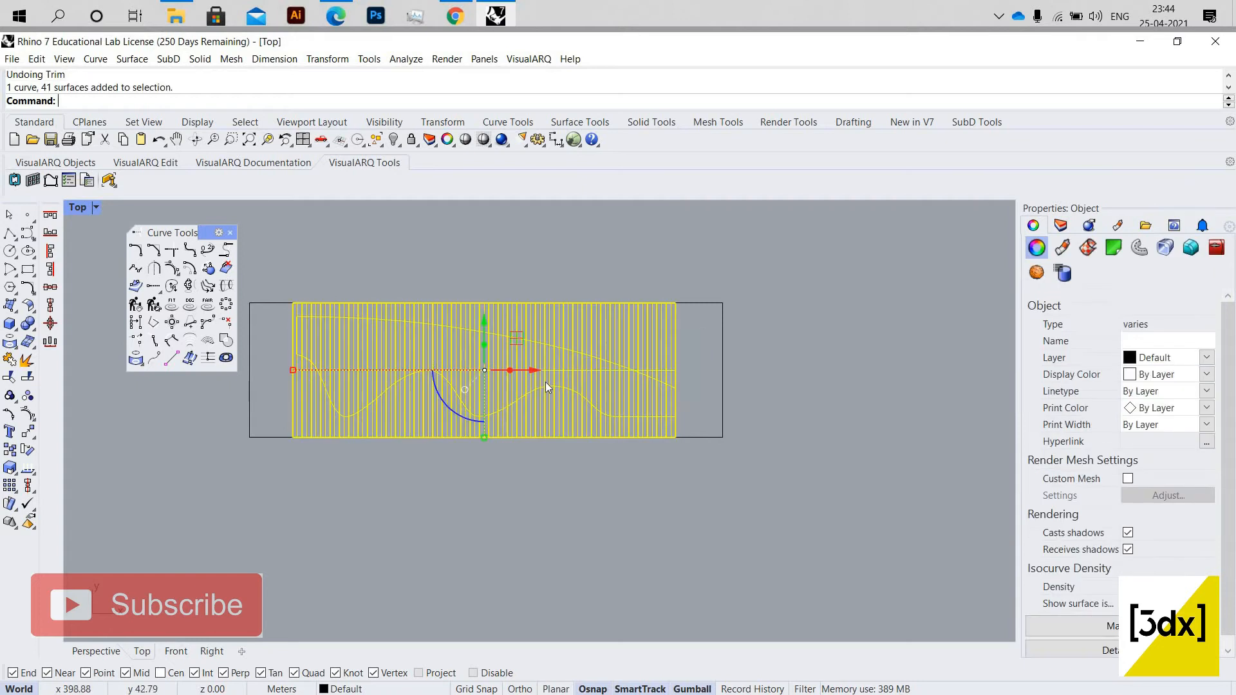
scroll(552, 363, up, 2)
ctrl+click(557, 368)
scroll(559, 368, up, 2)
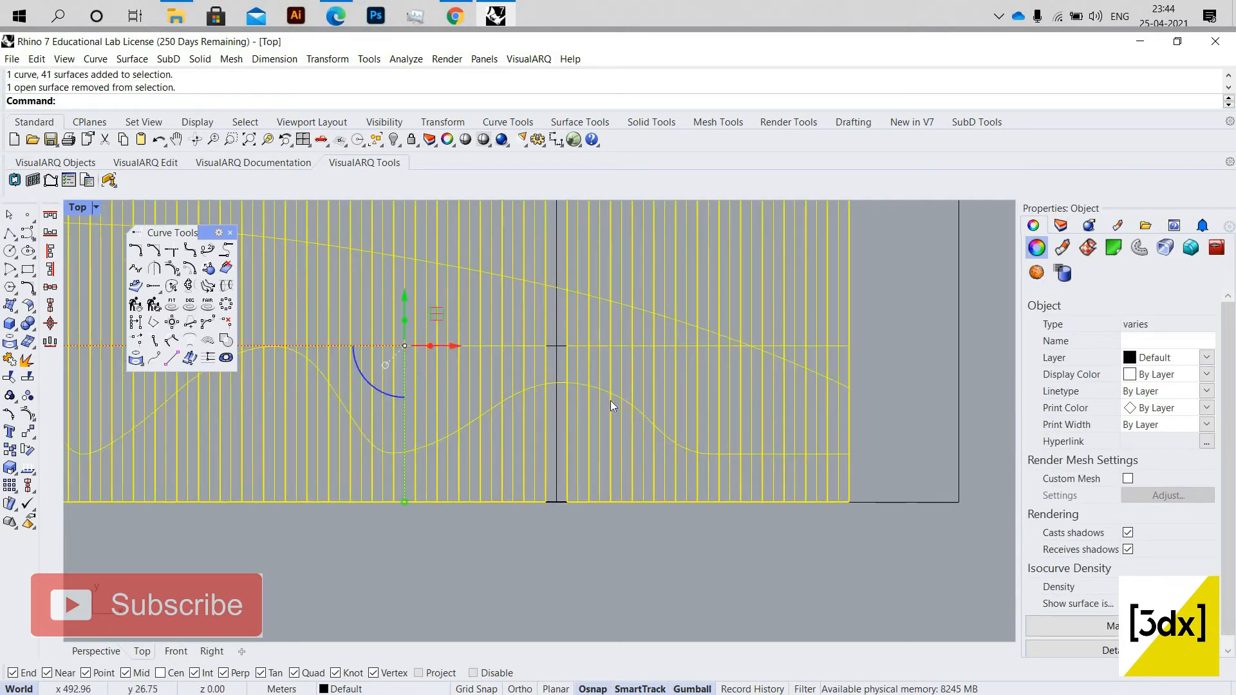
shift+click(555, 361)
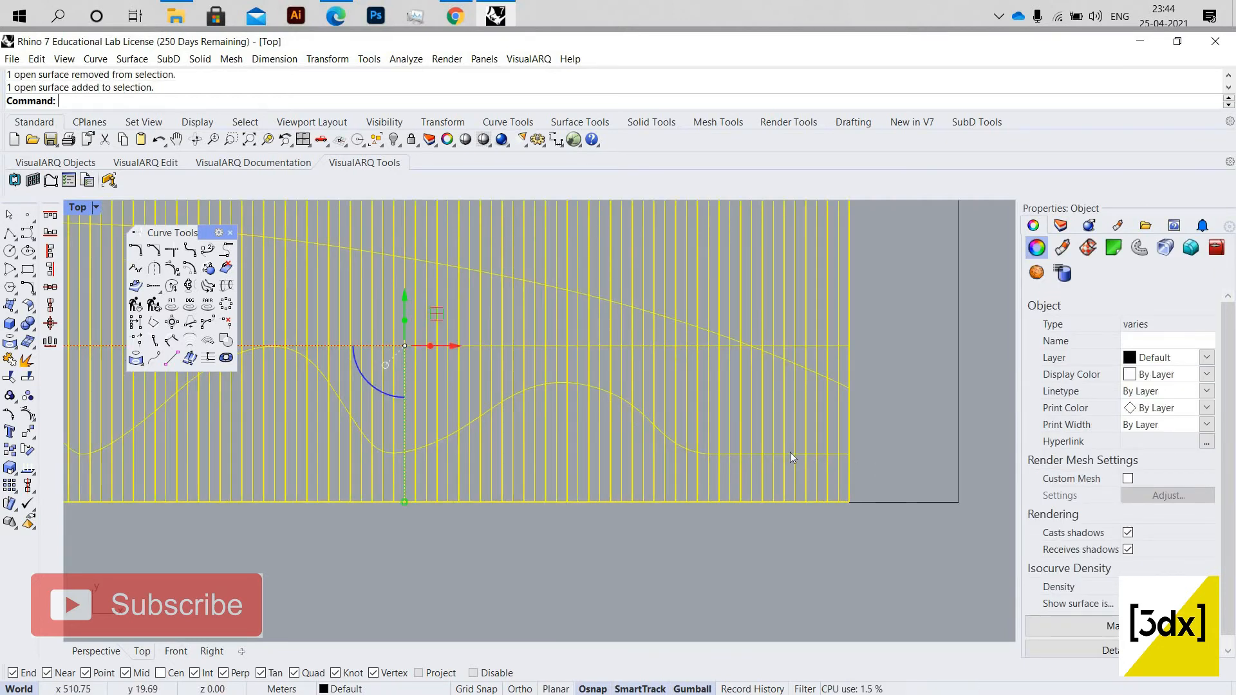
scroll(801, 454, up, 2)
scroll(802, 454, up, 2)
ctrl+click(818, 454)
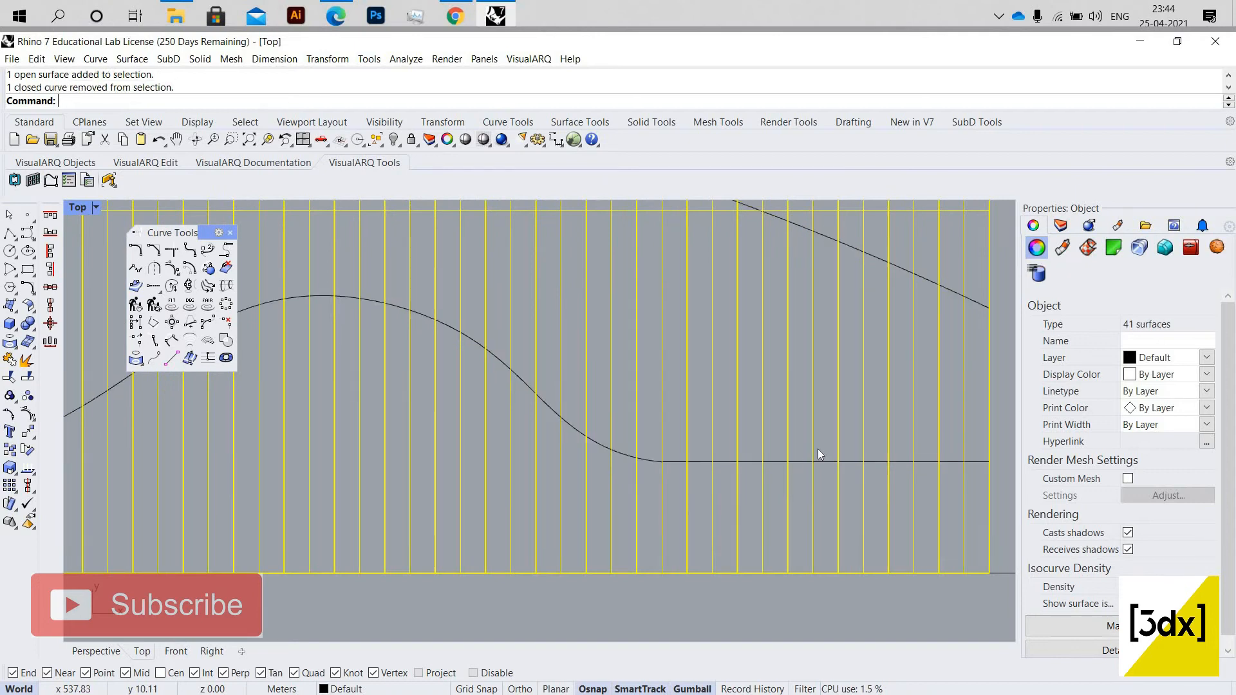
Scale the strips in one direction (Scale1D) from their lower right corner so their far end aligns with the profile's vertical edge.
scroll(851, 500, down, 6)
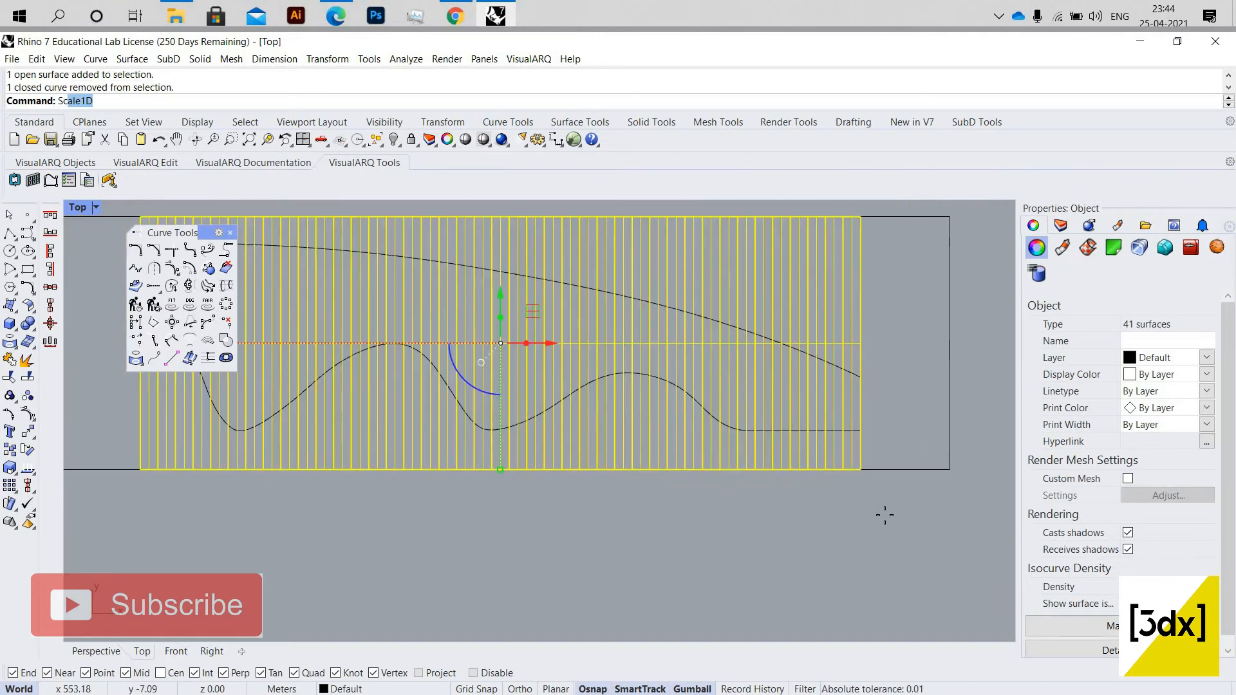
key(Return)
click(860, 469)
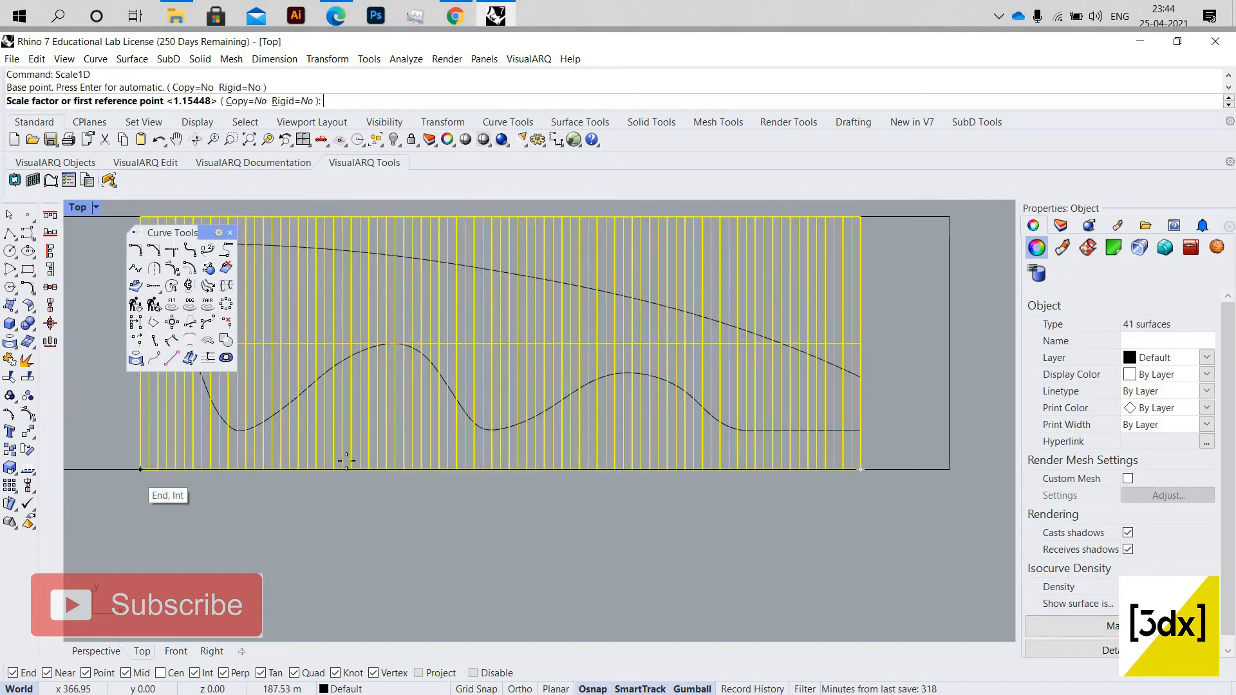
click(140, 470)
scroll(445, 503, down, 6)
scroll(283, 385, up, 8)
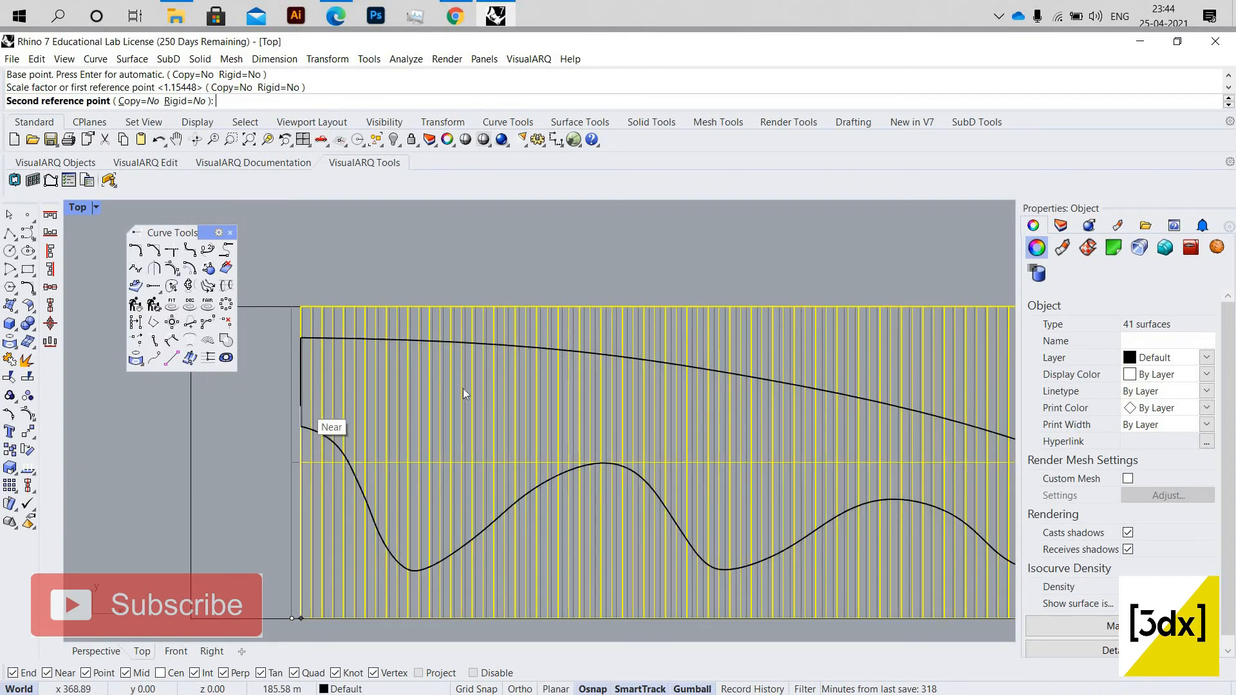
scroll(708, 386, down, 5)
scroll(746, 451, up, 2)
click(745, 452)
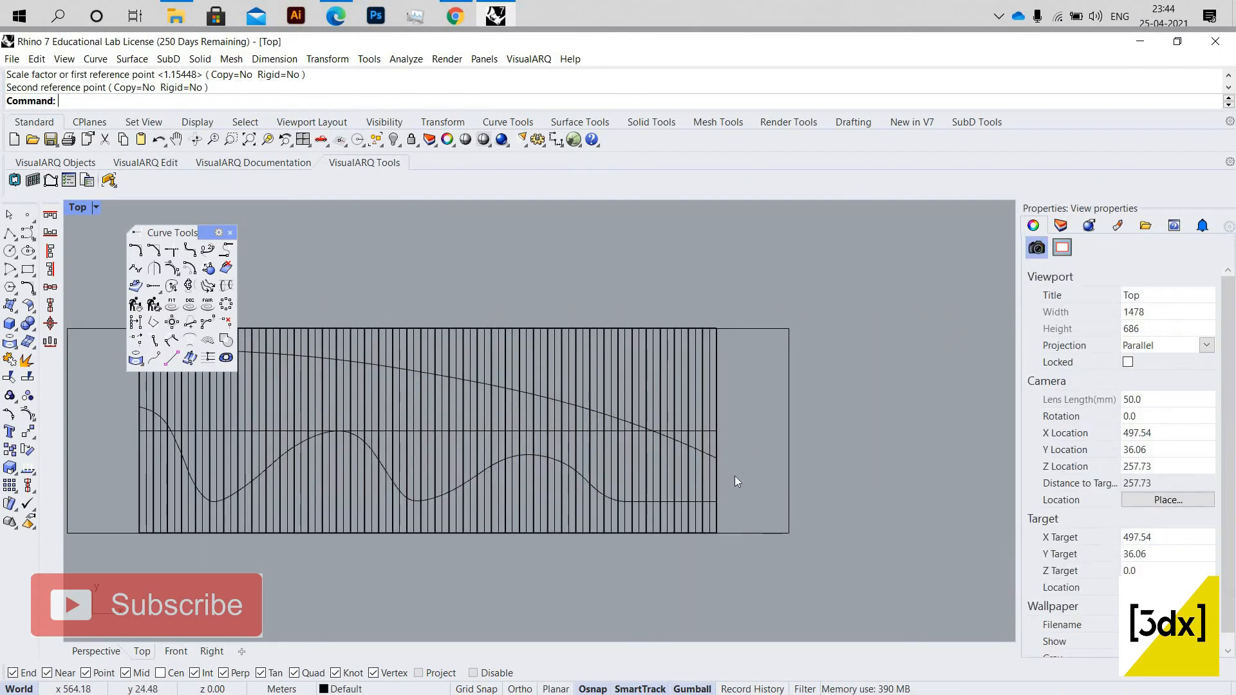
Trim away all the strip portions that extend above the profile's upper arc, using the strips and profile curve as cutting objects.
scroll(735, 476, down, 4)
scroll(739, 475, up, 4)
drag(761, 477, 139, 380)
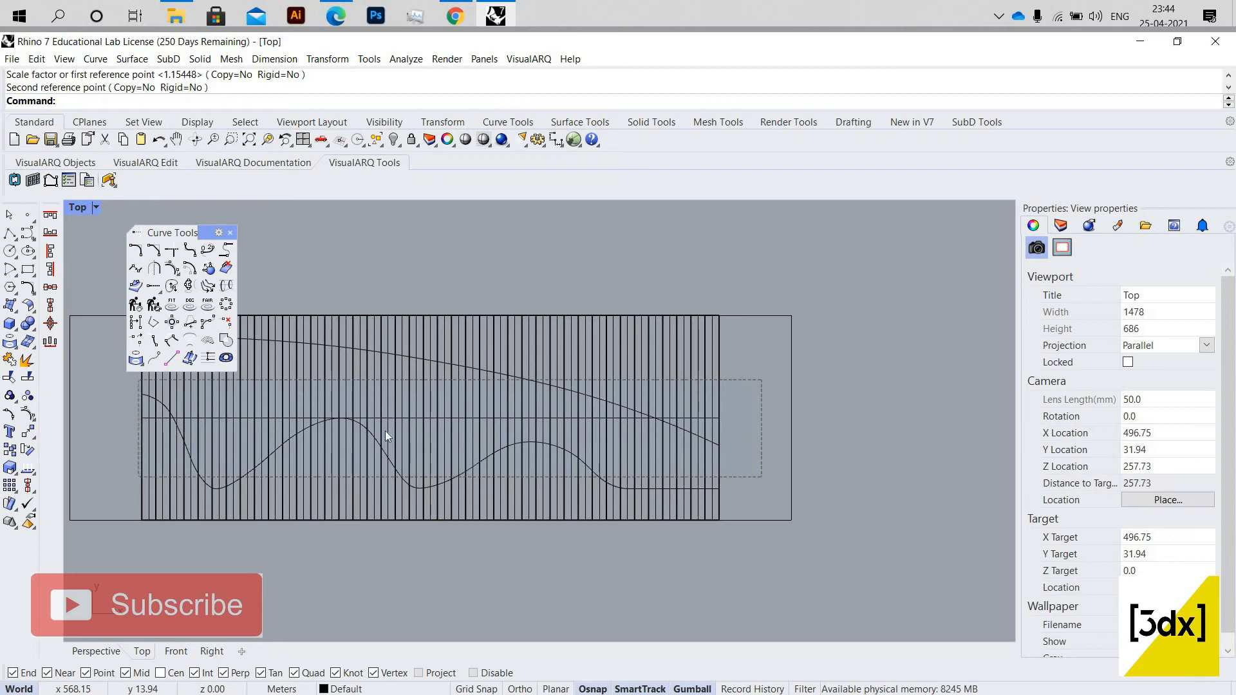
key(Return)
click(689, 367)
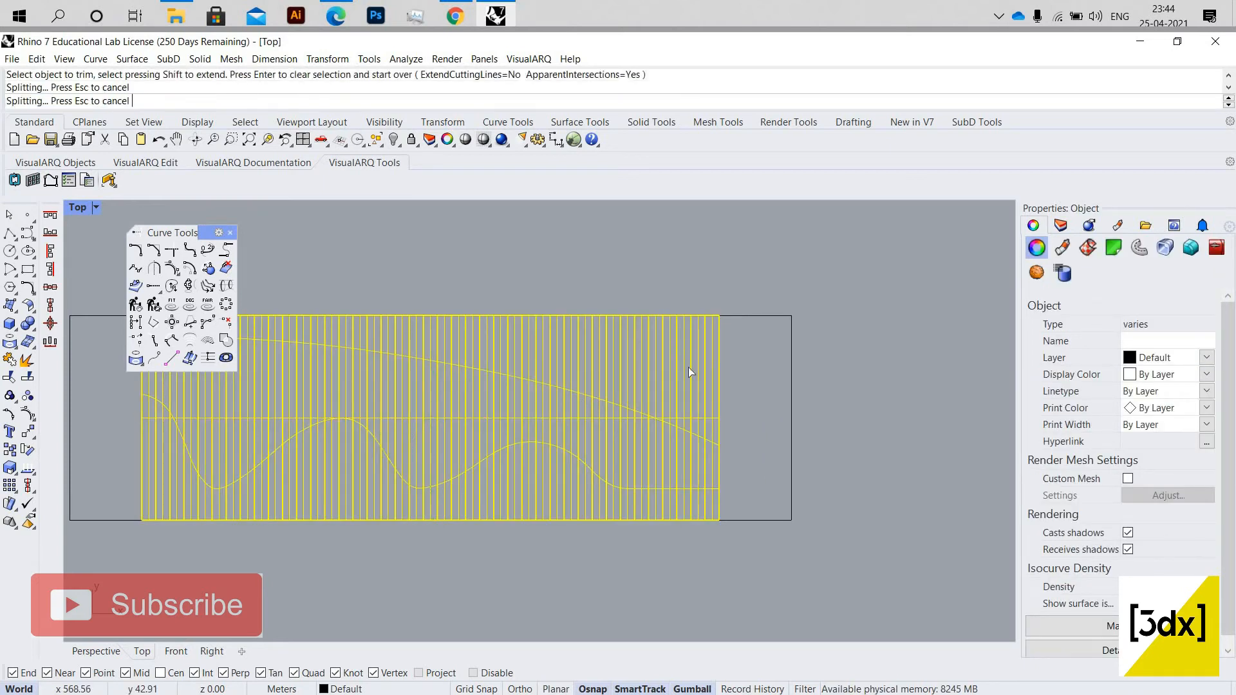
scroll(681, 389, down, 8)
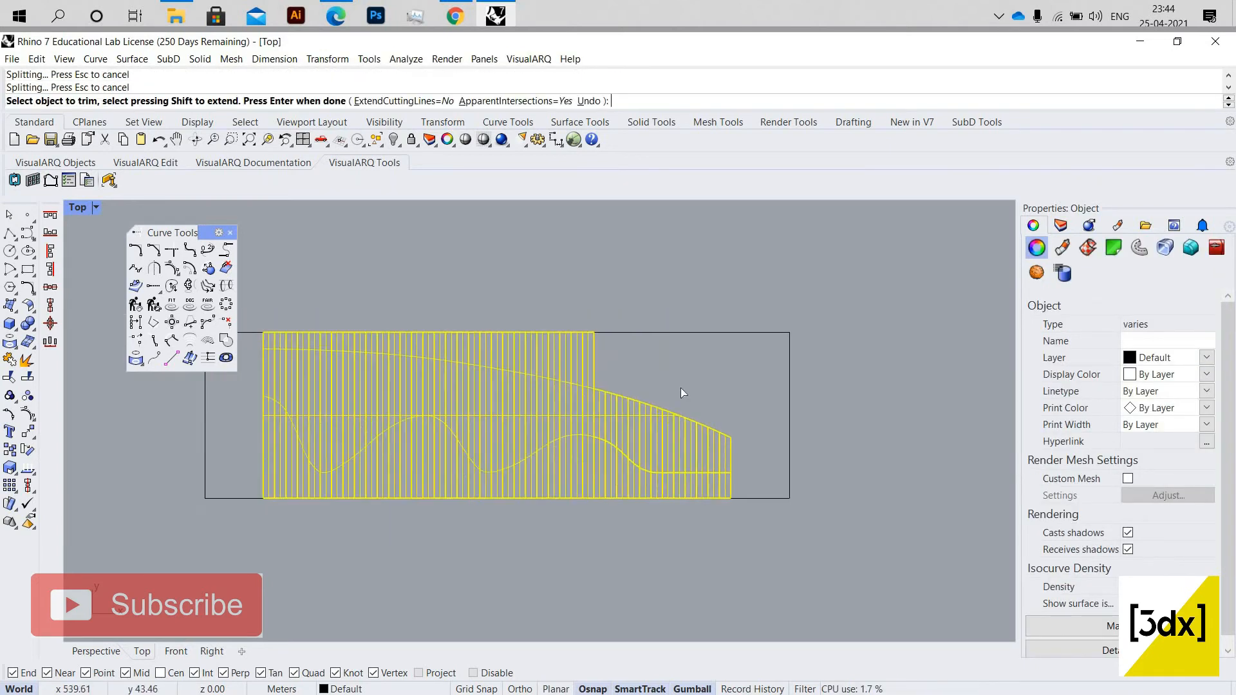
scroll(603, 356, up, 8)
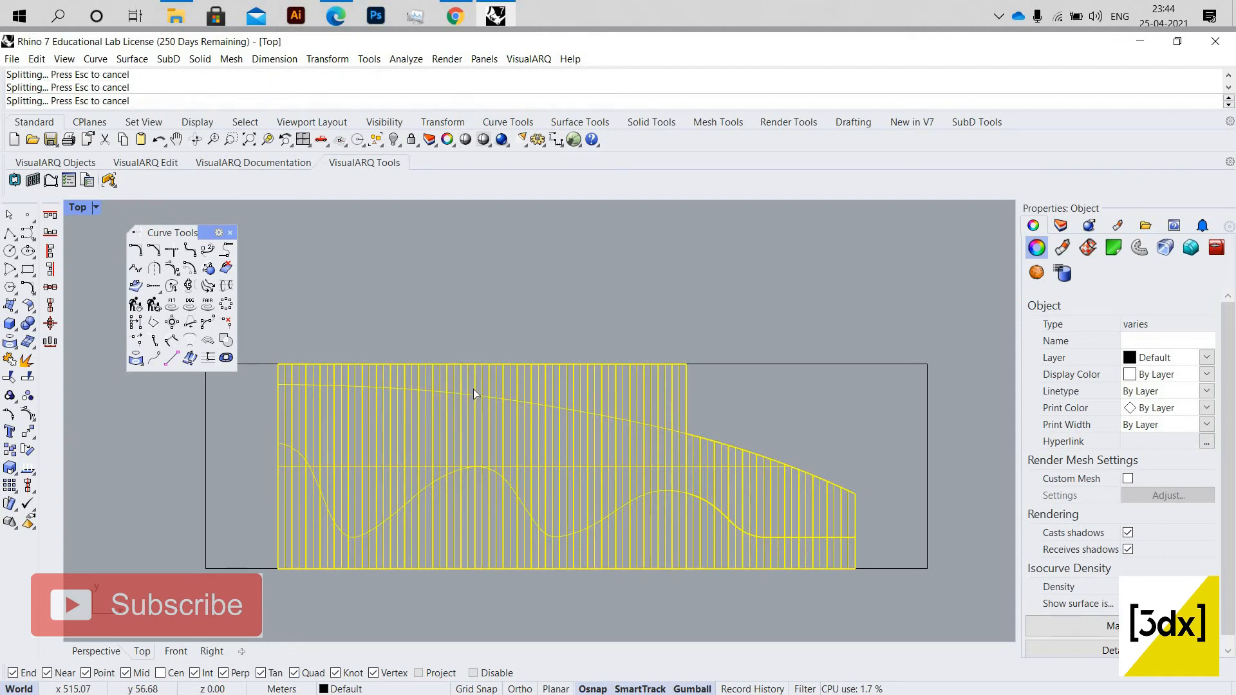
scroll(473, 388, up, 1)
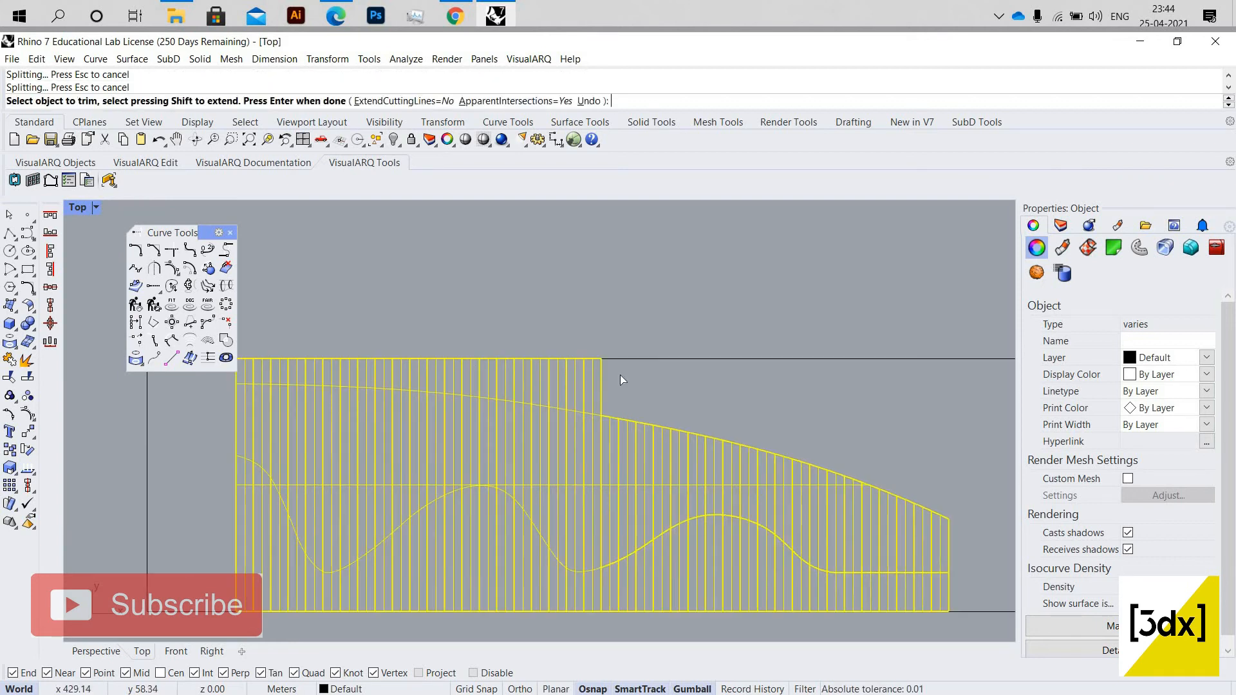
click(309, 378)
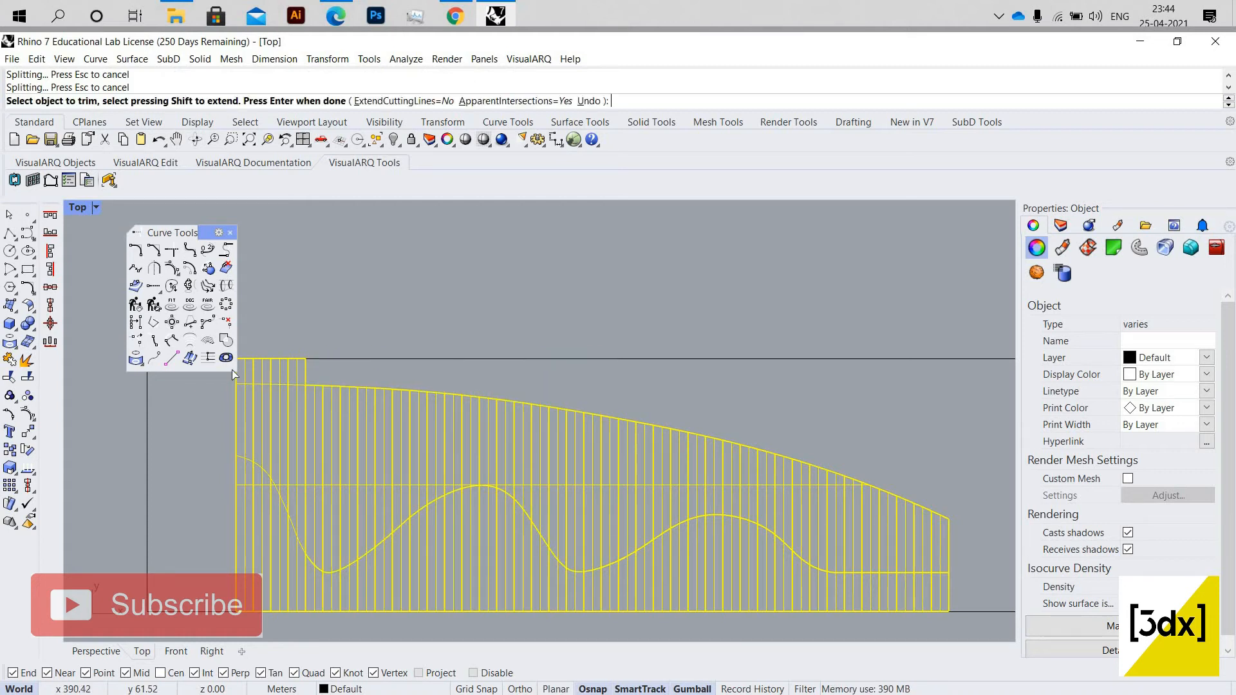
click(260, 373)
Trim away the strip portions below the profile's wavy lower curve, undoing the one mistaken cut, and end the trim.
scroll(389, 362, down, 4)
scroll(766, 538, up, 4)
drag(768, 501, 412, 500)
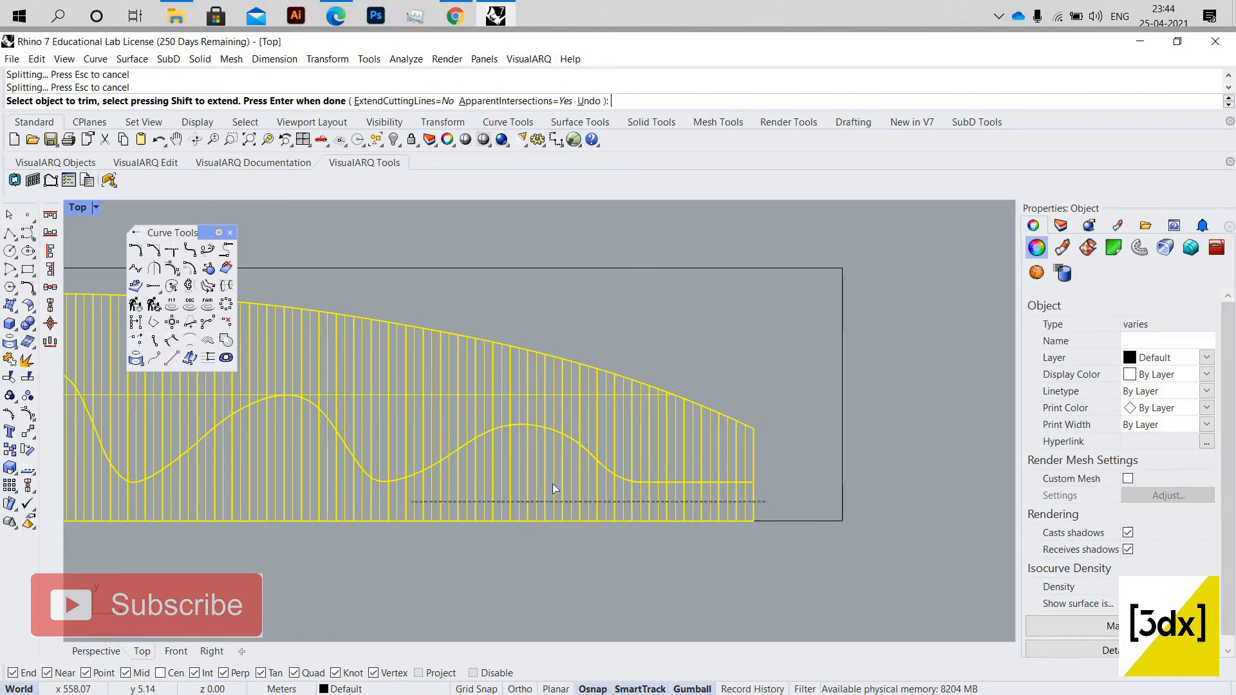
scroll(515, 498, down, 3)
scroll(338, 501, up, 2)
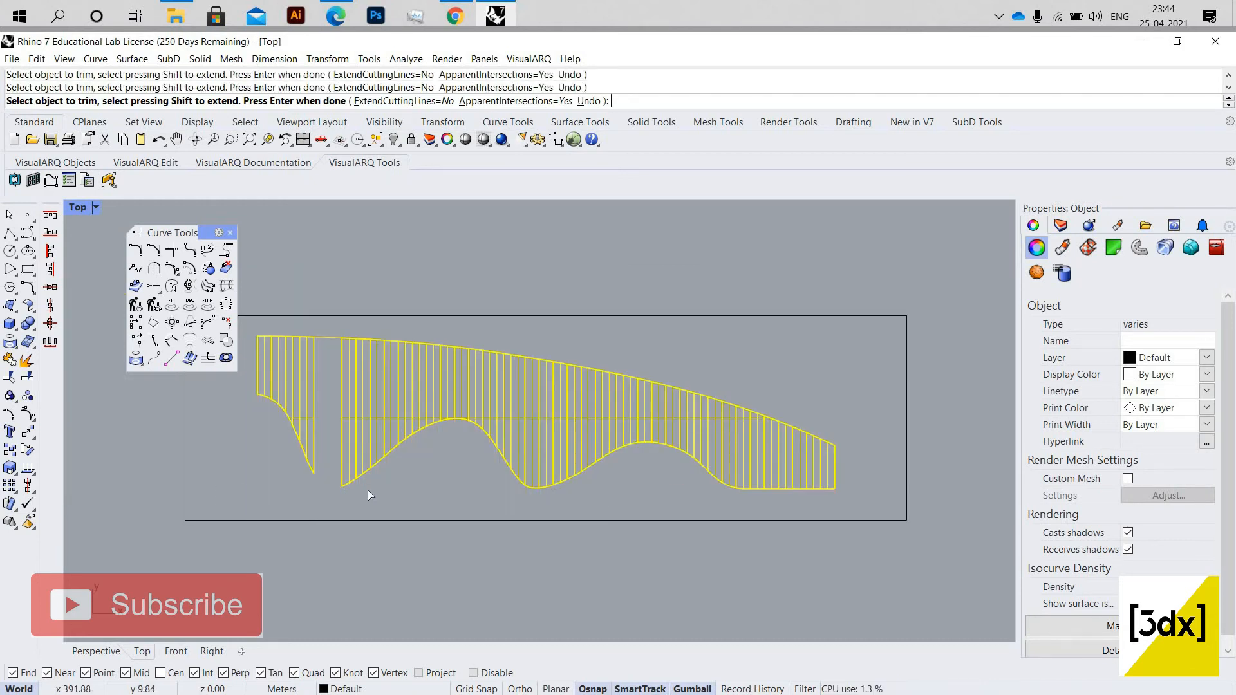
key(ctrl+z)
scroll(280, 493, up, 2)
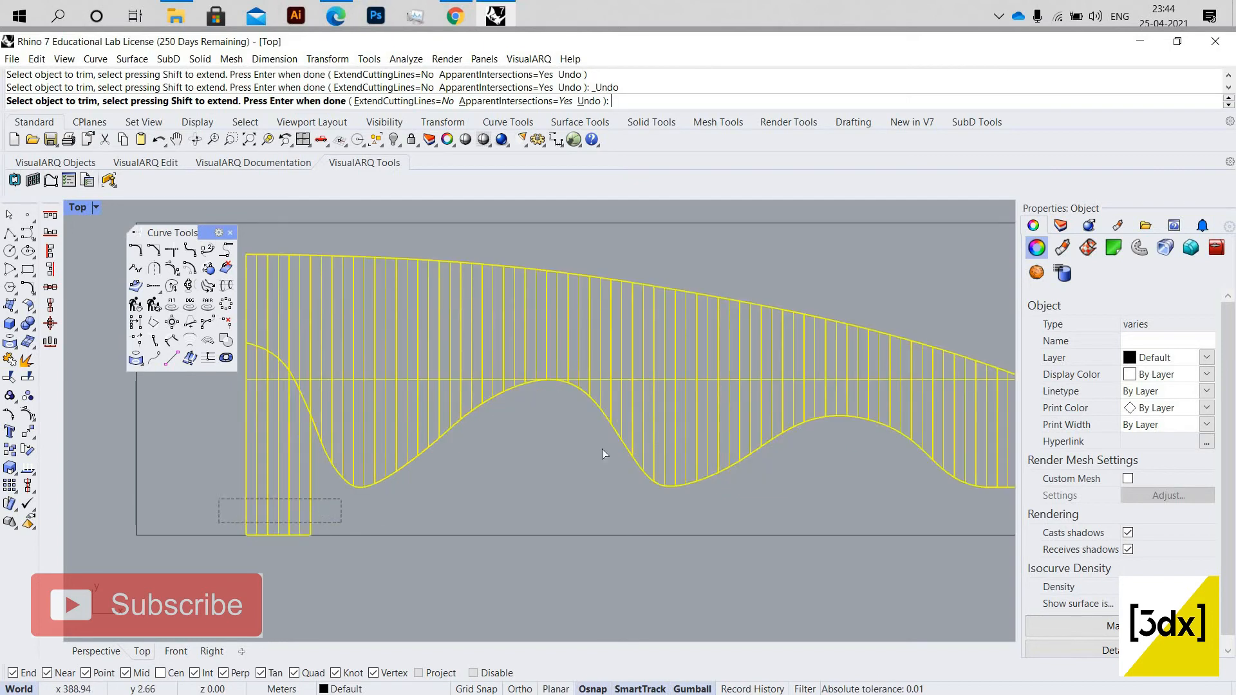
scroll(671, 377, down, 6)
key(Return)
key(Escape)
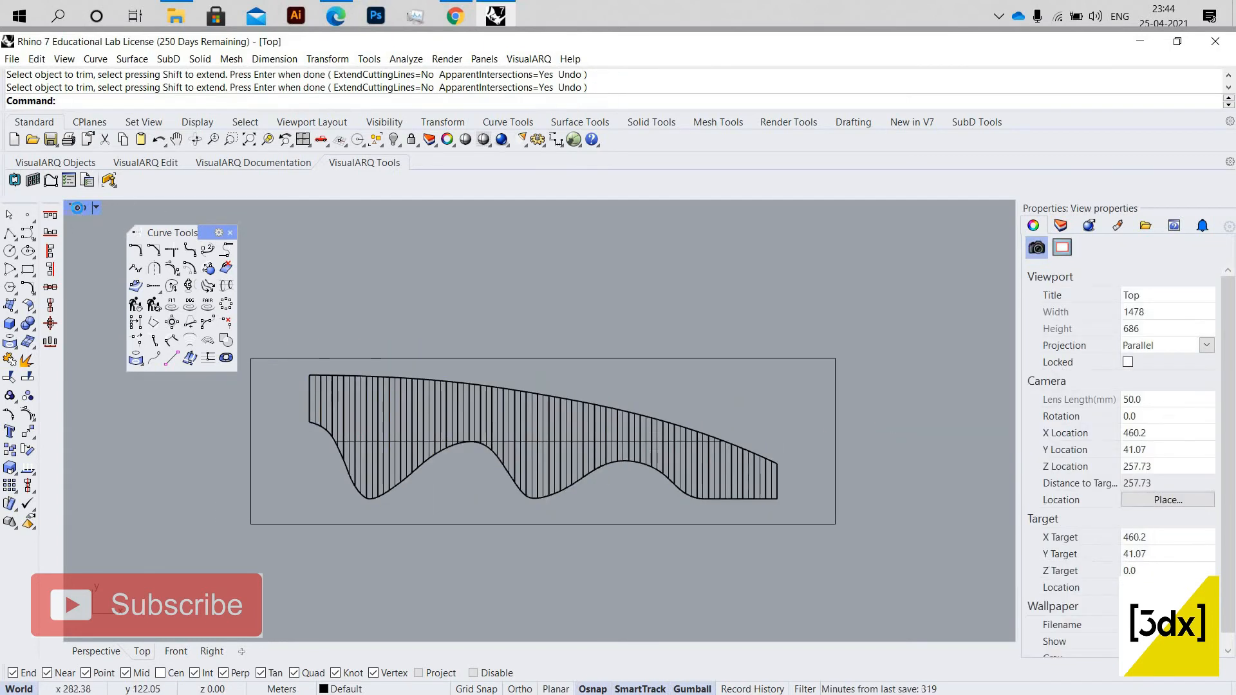
Hide the closed profile curve and the surrounding rectangular frame in the Perspective view, leaving the trimmed strips.
double_click(571, 208)
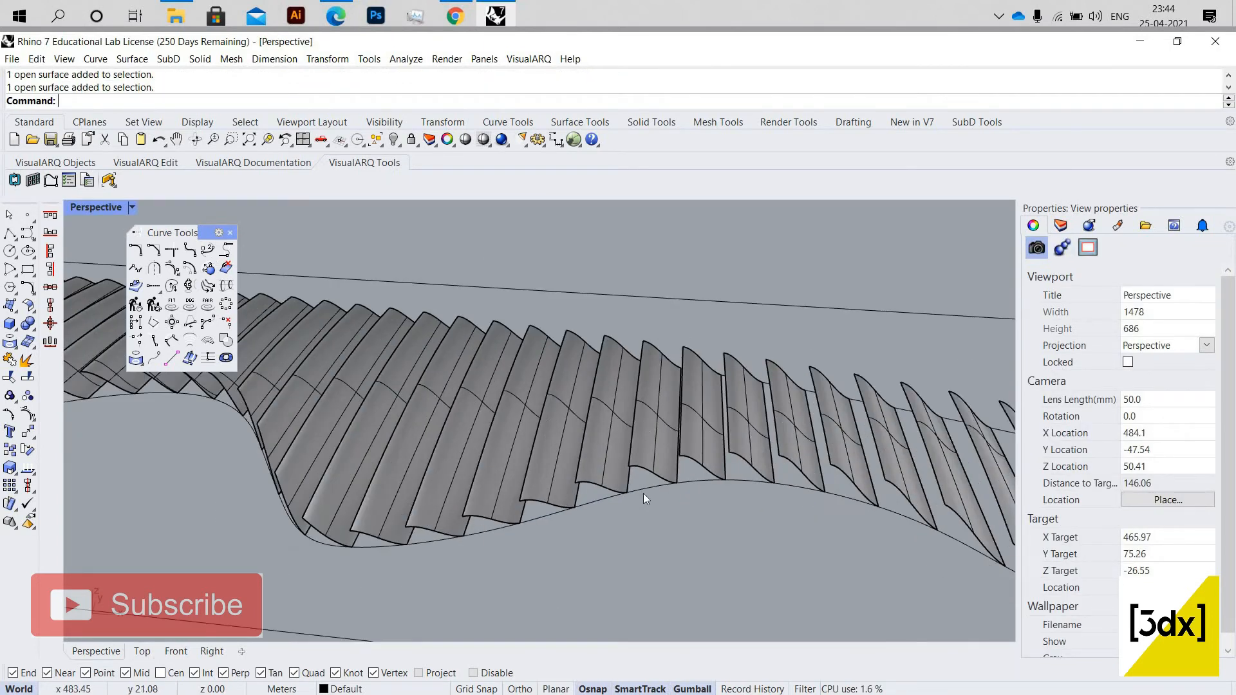
click(647, 488)
scroll(656, 489, down, 7)
shift+click(661, 551)
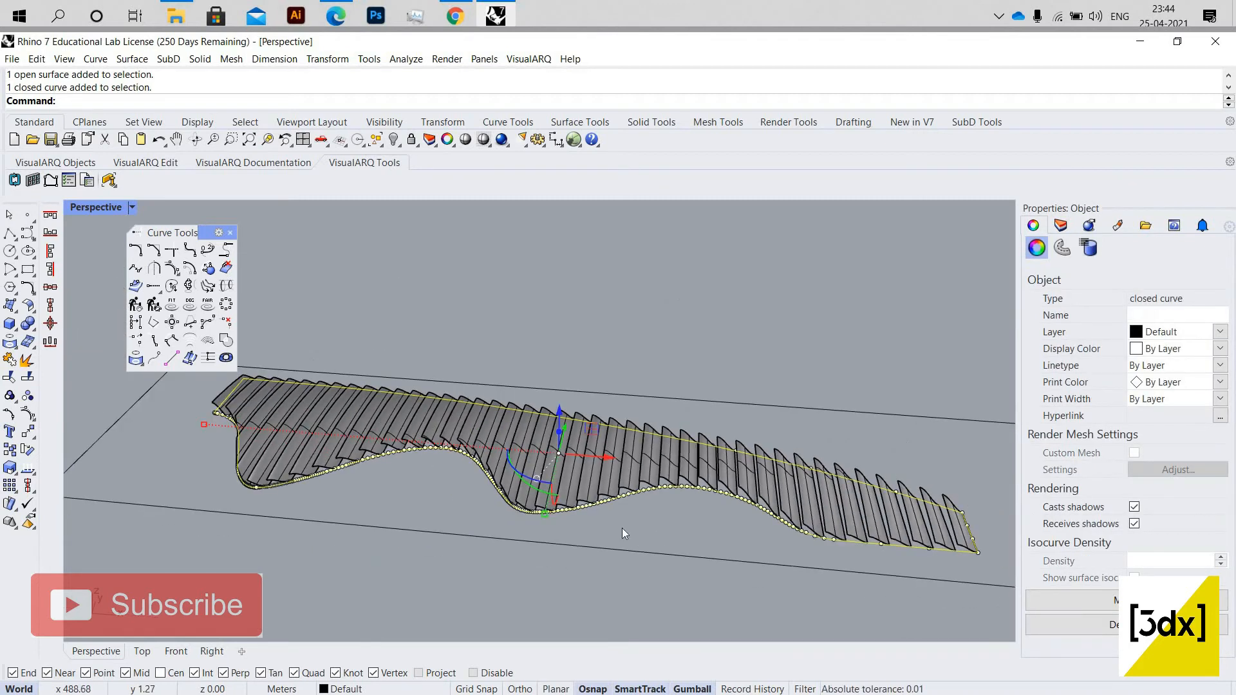
middle_click(601, 521)
click(585, 522)
scroll(579, 522, down, 8)
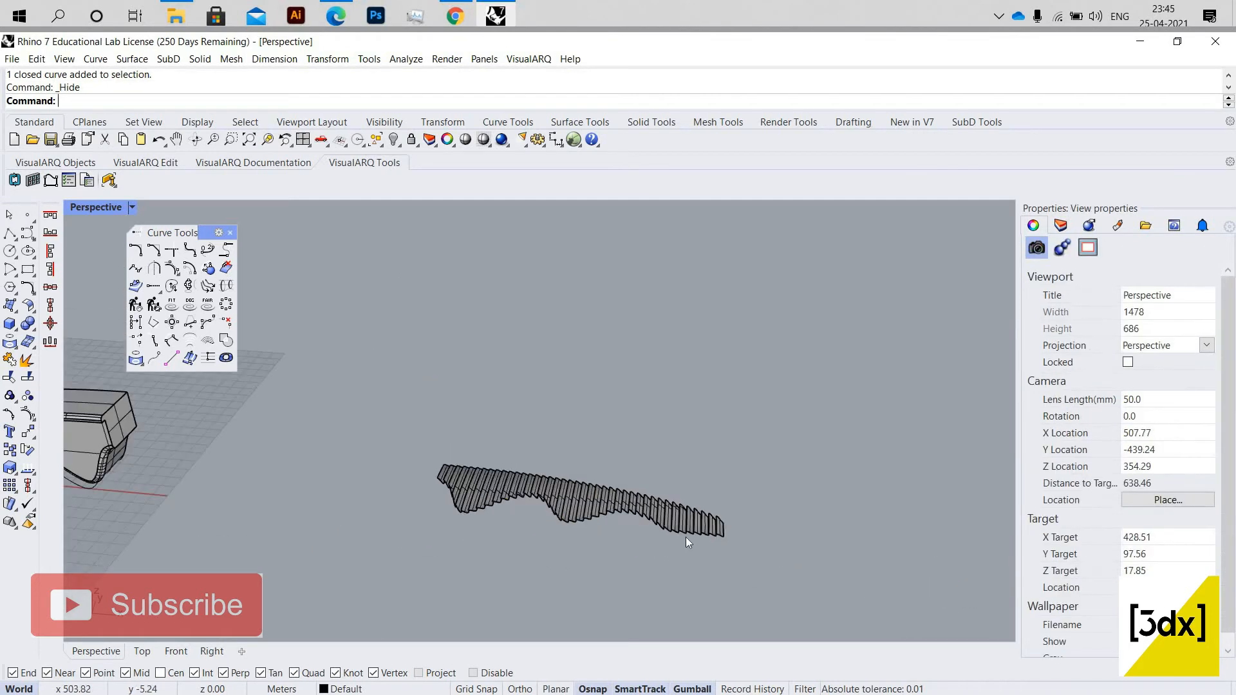
Show the control points of all the trimmed strips to examine their extent, and turn them off again.
right_drag(685, 537, 368, 419)
scroll(686, 537, up, 4)
key(ctrl+a)
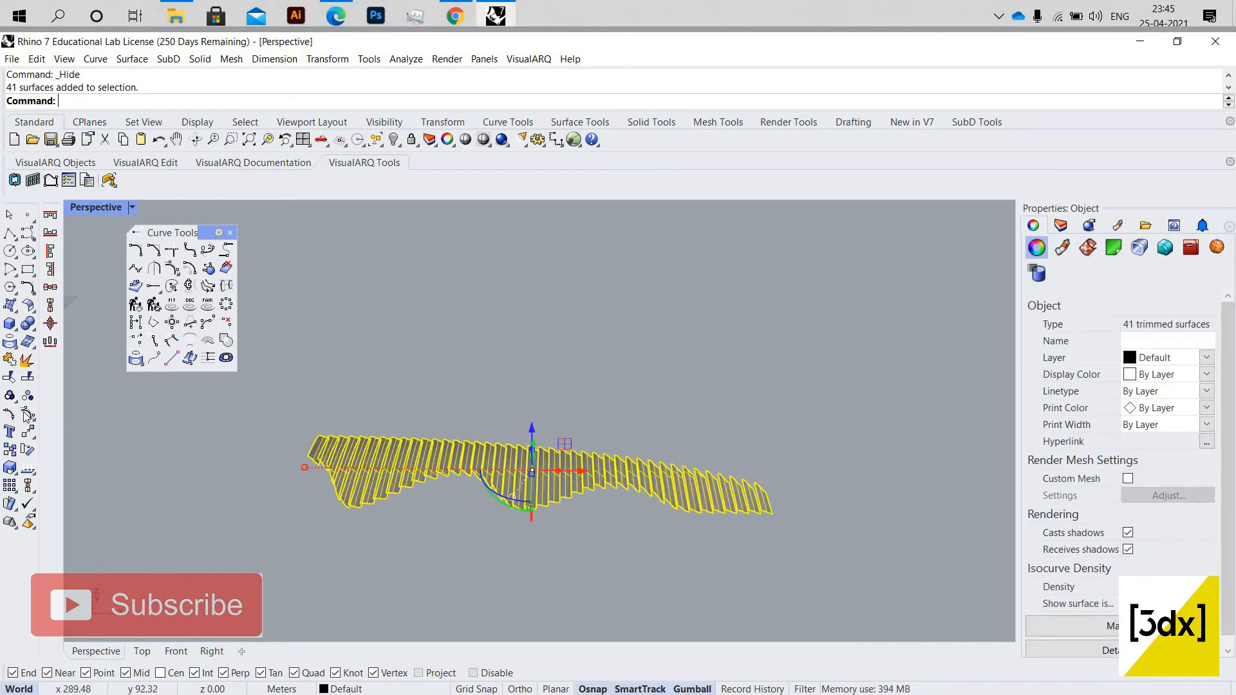
scroll(602, 465, up, 4)
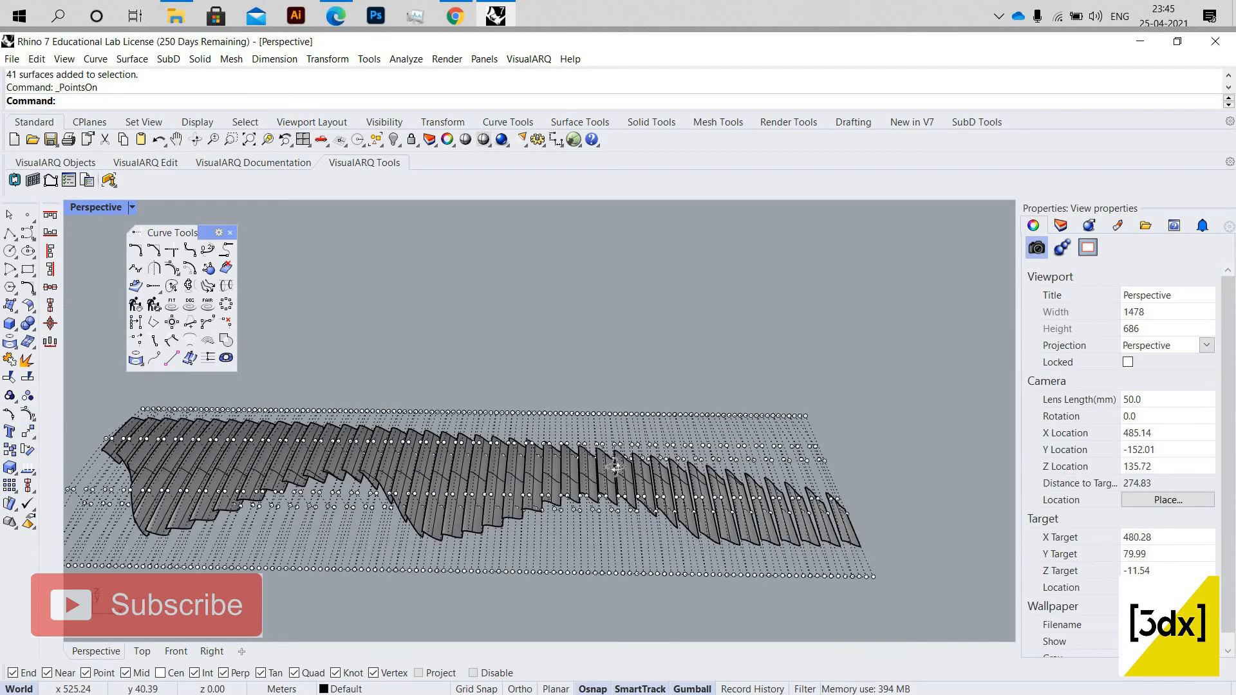
right_drag(602, 465, 763, 460)
scroll(766, 457, down, 3)
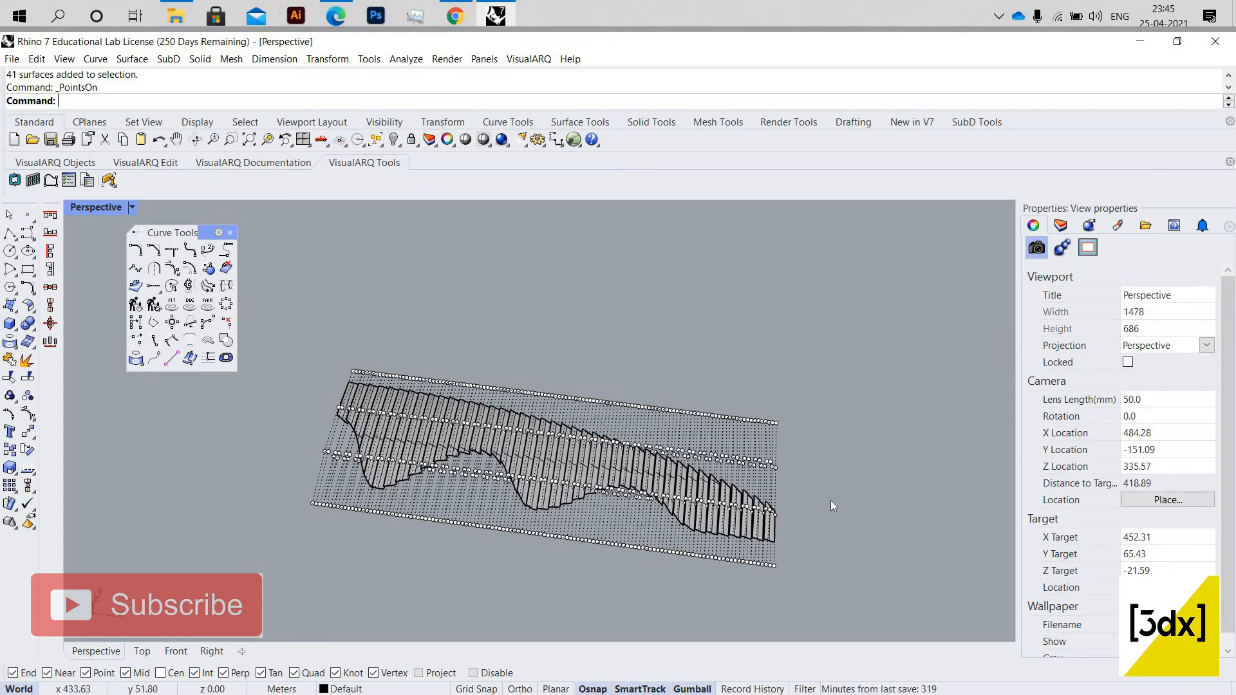
key(Escape)
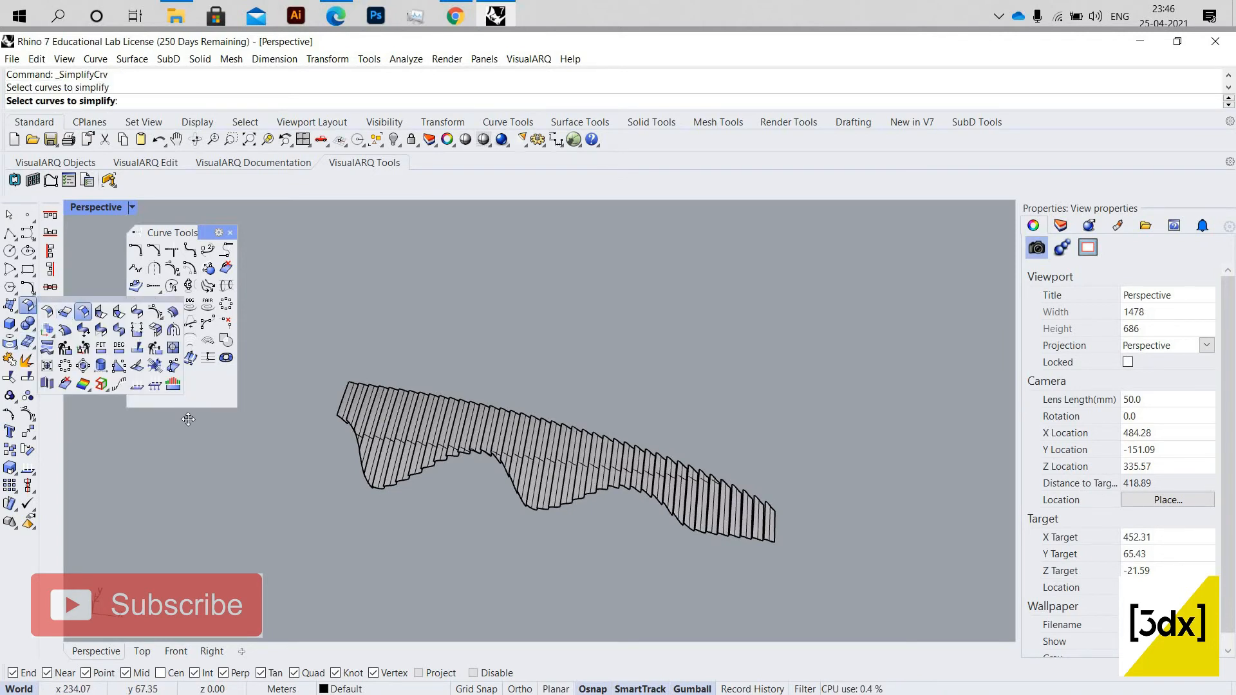
drag(83, 298, 207, 426)
right_drag(519, 432, 539, 428)
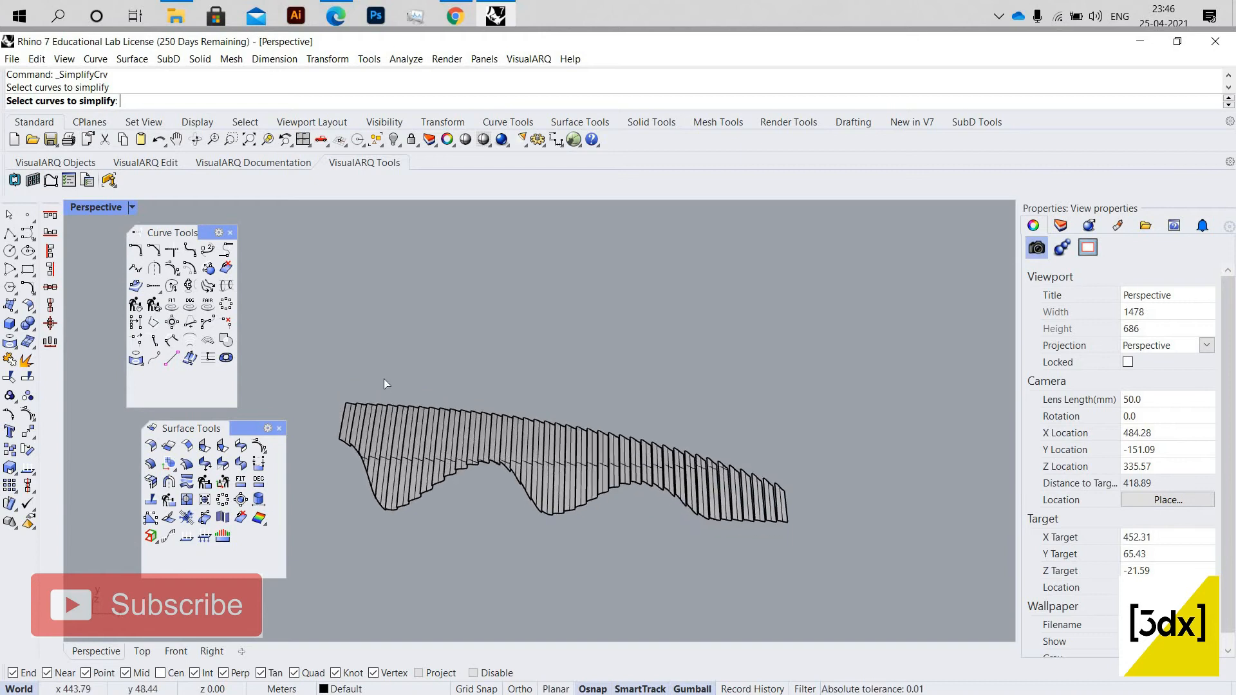
scroll(517, 418, down, 4)
drag(384, 378, 779, 523)
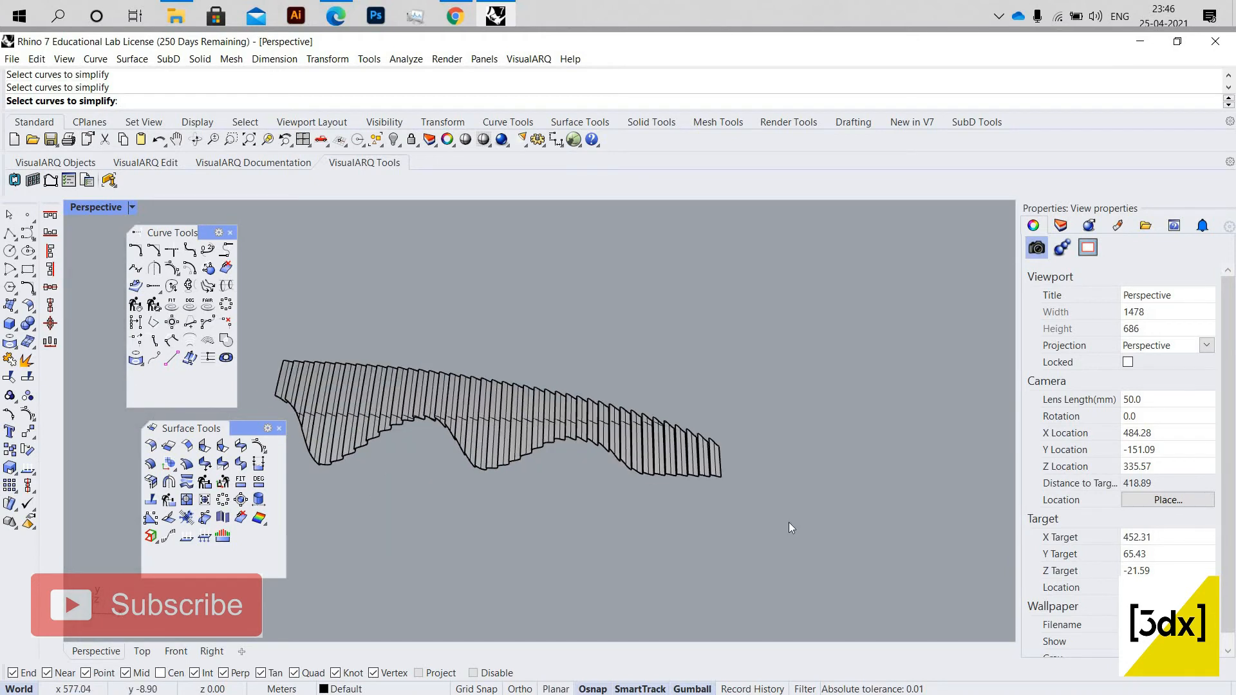
scroll(787, 518, down, 4)
key(Escape)
Shrink the trimmed surfaces (ShrinkTrimmedSrf) of all the strips to their trimmed edges and clear the selection.
drag(819, 526, 412, 377)
scroll(583, 475, up, 2)
scroll(392, 480, up, 3)
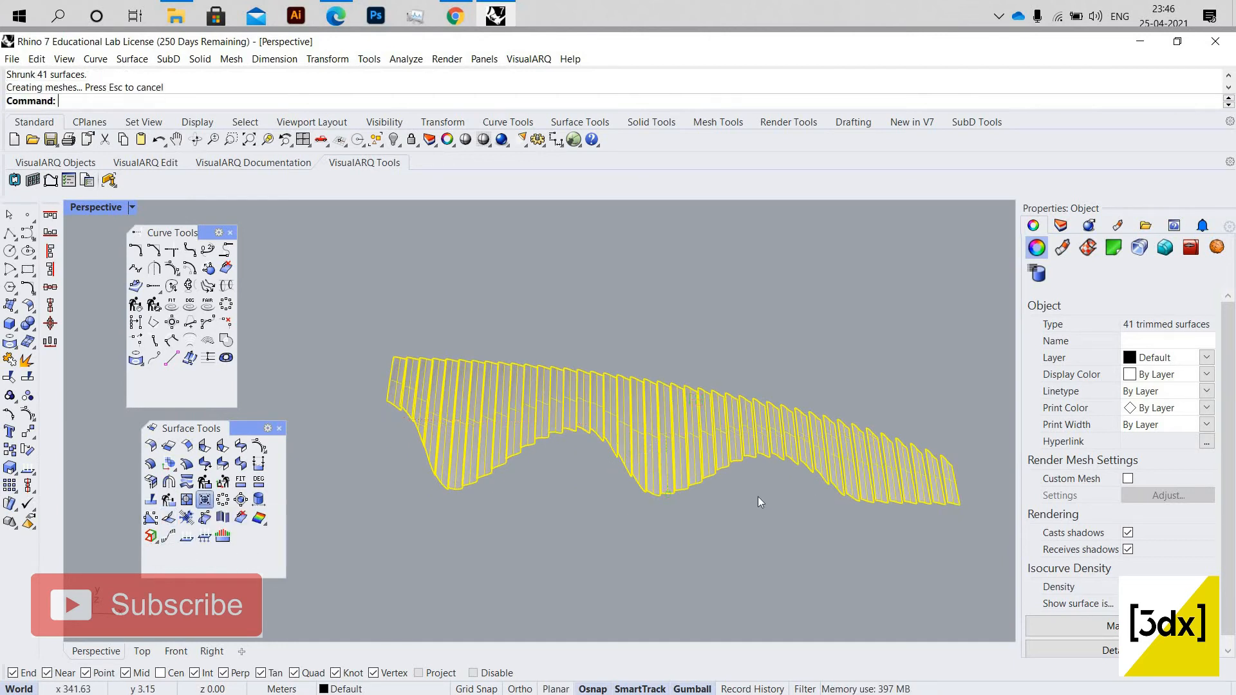
right_click(712, 435)
click(1000, 558)
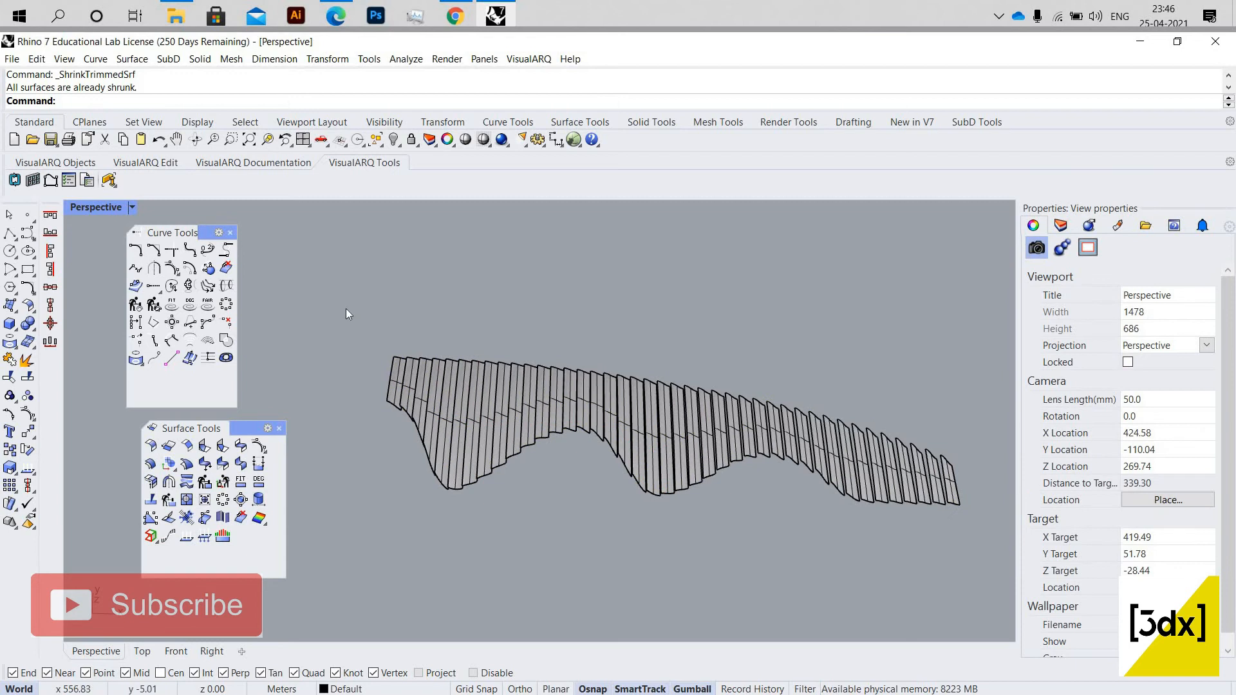
Turn on the control points of all the shrunk strips and bring them up in the Top view.
drag(346, 314, 965, 511)
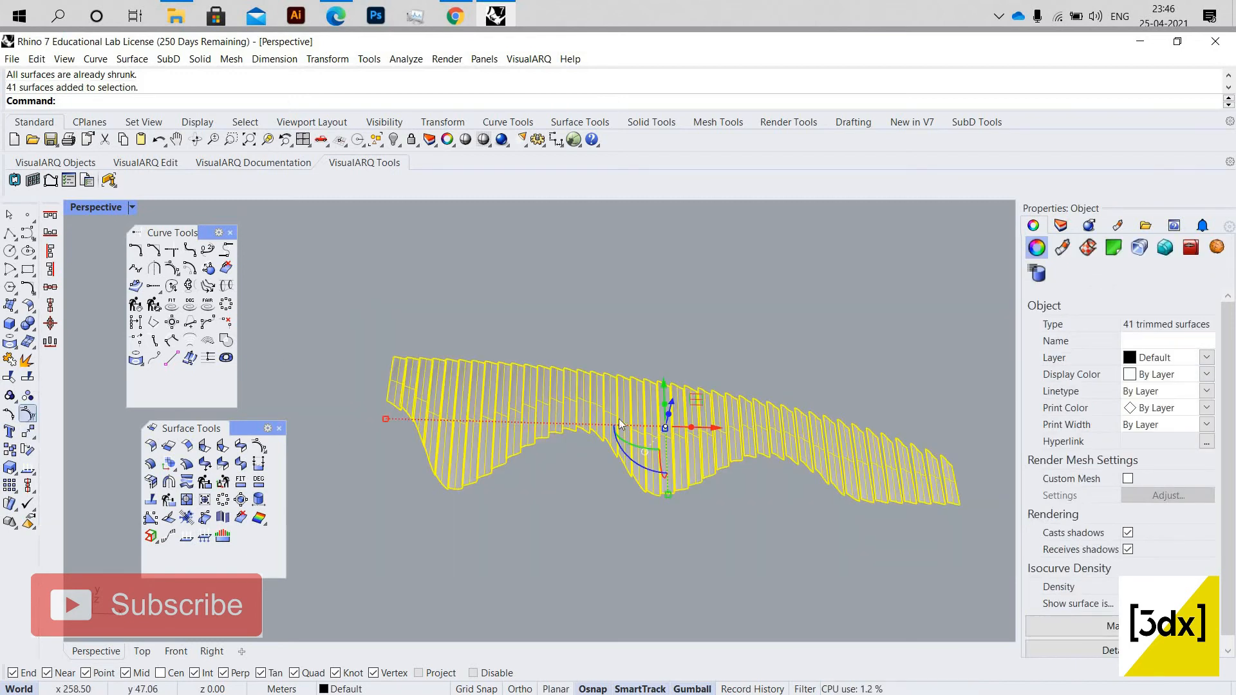
key(F10)
scroll(589, 383, down, 4)
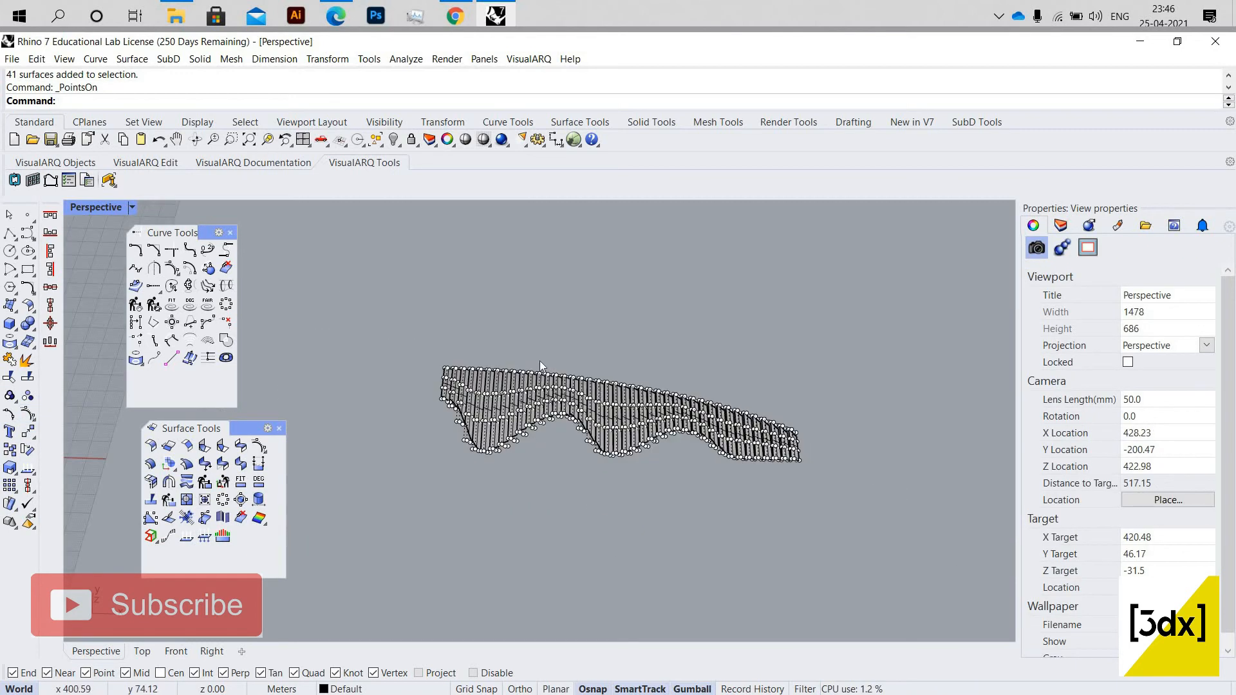
scroll(386, 361, up, 10)
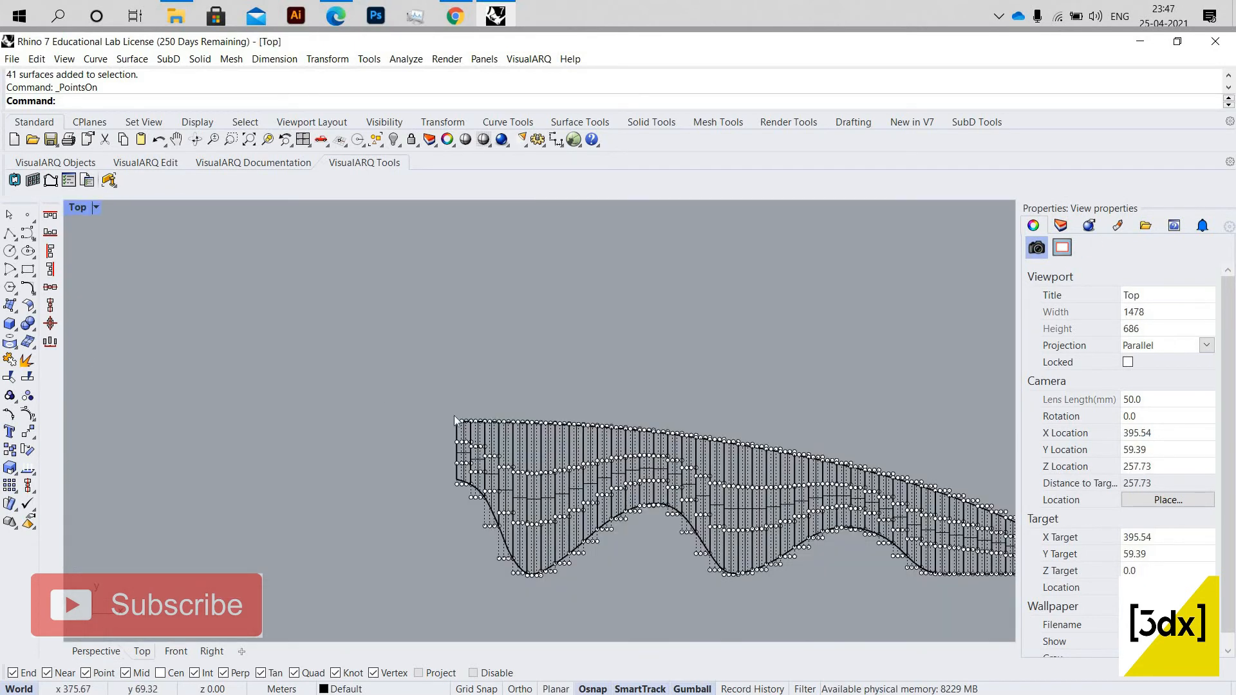
Select the control points along the strips' upper edge, from the tall end across to the start of the sloping low end.
scroll(455, 414, up, 2)
drag(368, 387, 519, 436)
scroll(786, 457, up, 2)
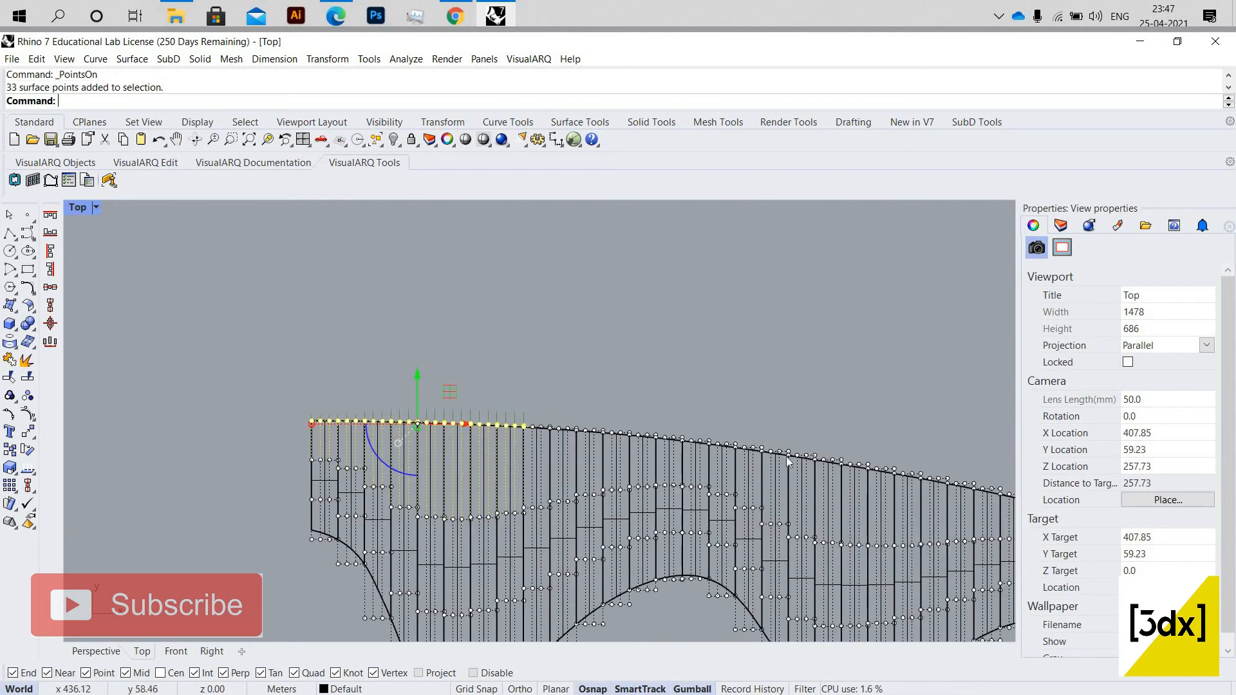
drag(509, 368, 858, 474)
scroll(390, 399, down, 6)
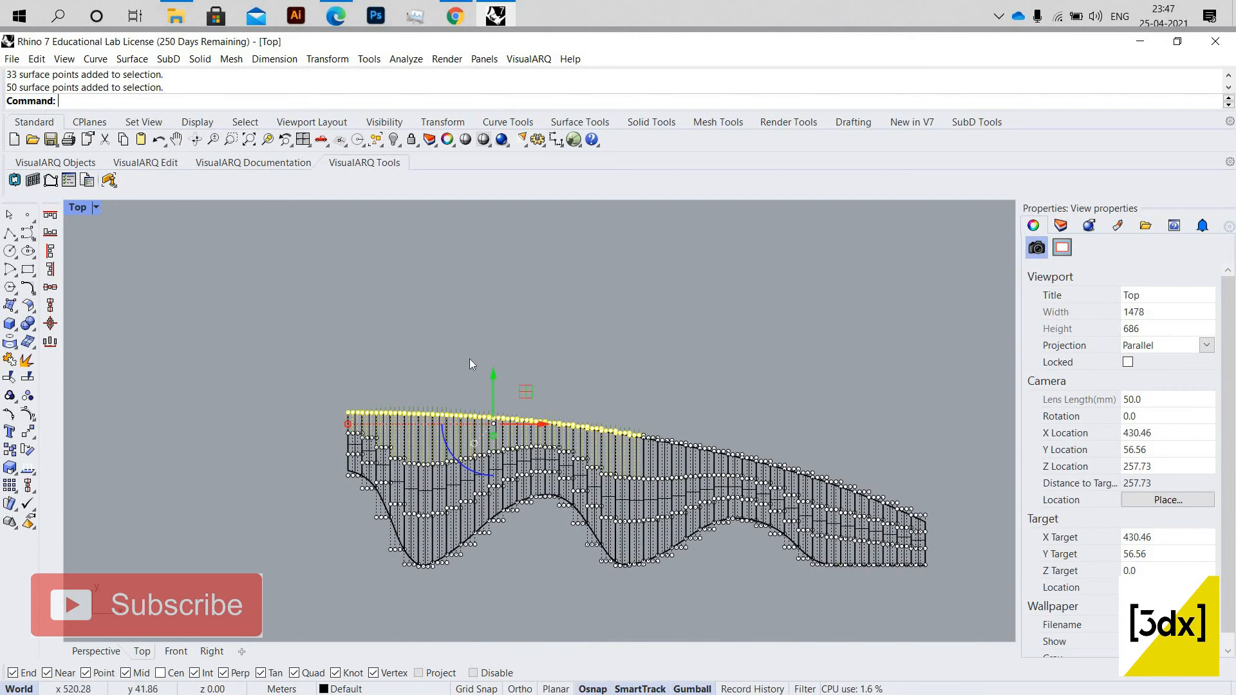
scroll(814, 461, up, 6)
drag(763, 473, 463, 358)
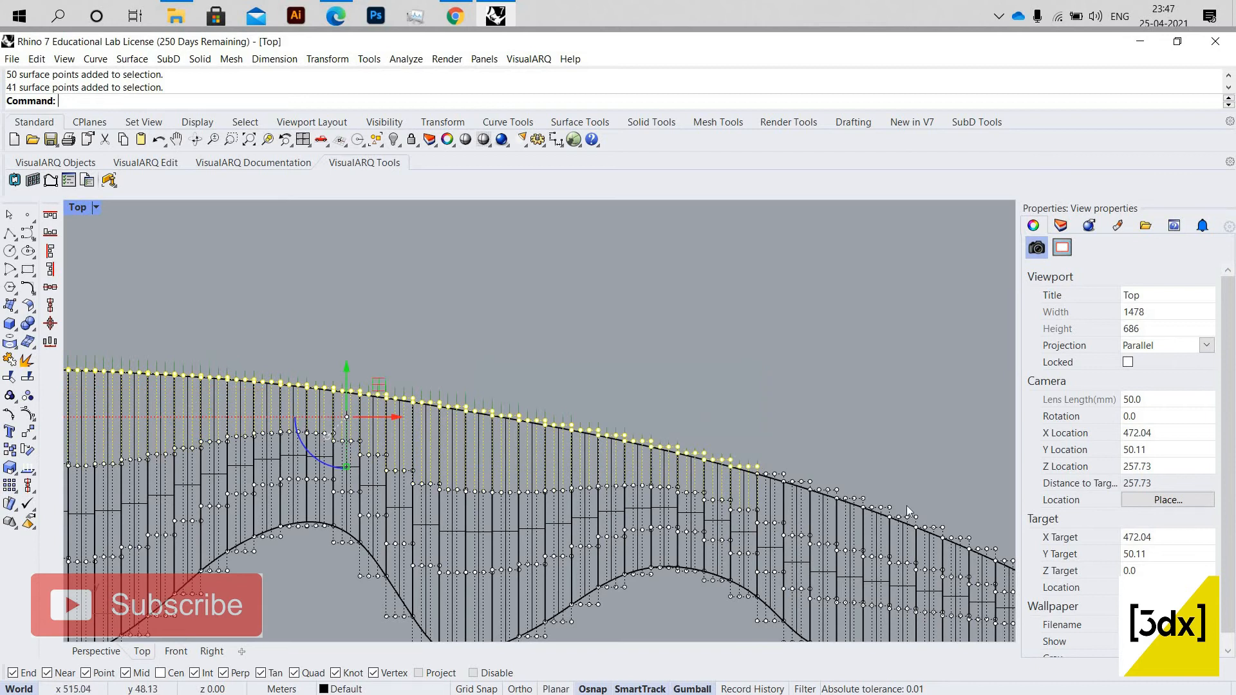
drag(680, 396, 894, 478)
scroll(635, 345, down, 4)
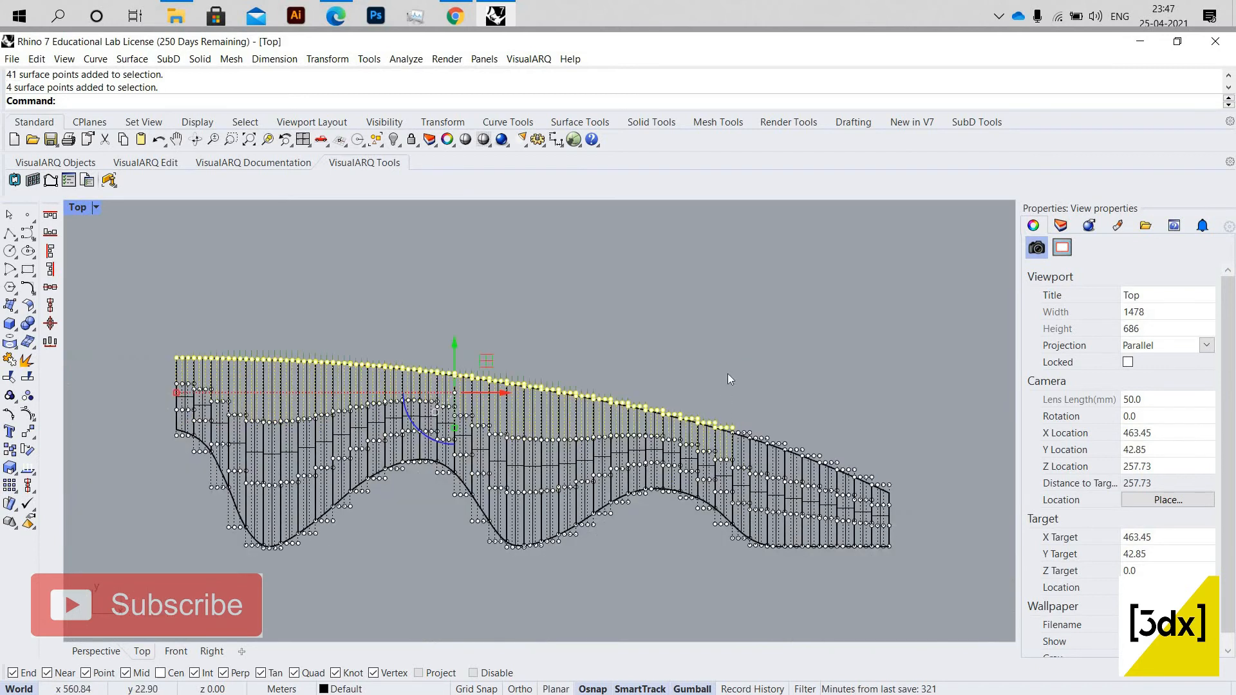
Add the remaining upper-edge control points out to the low end, including the skipped ones, to the selection.
scroll(843, 476, up, 9)
mouse_move(732, 369)
mouse_down()
mouse_move(931, 492)
mouse_move(731, 374)
mouse_up()
scroll(618, 348, down, 2)
scroll(905, 500, up, 2)
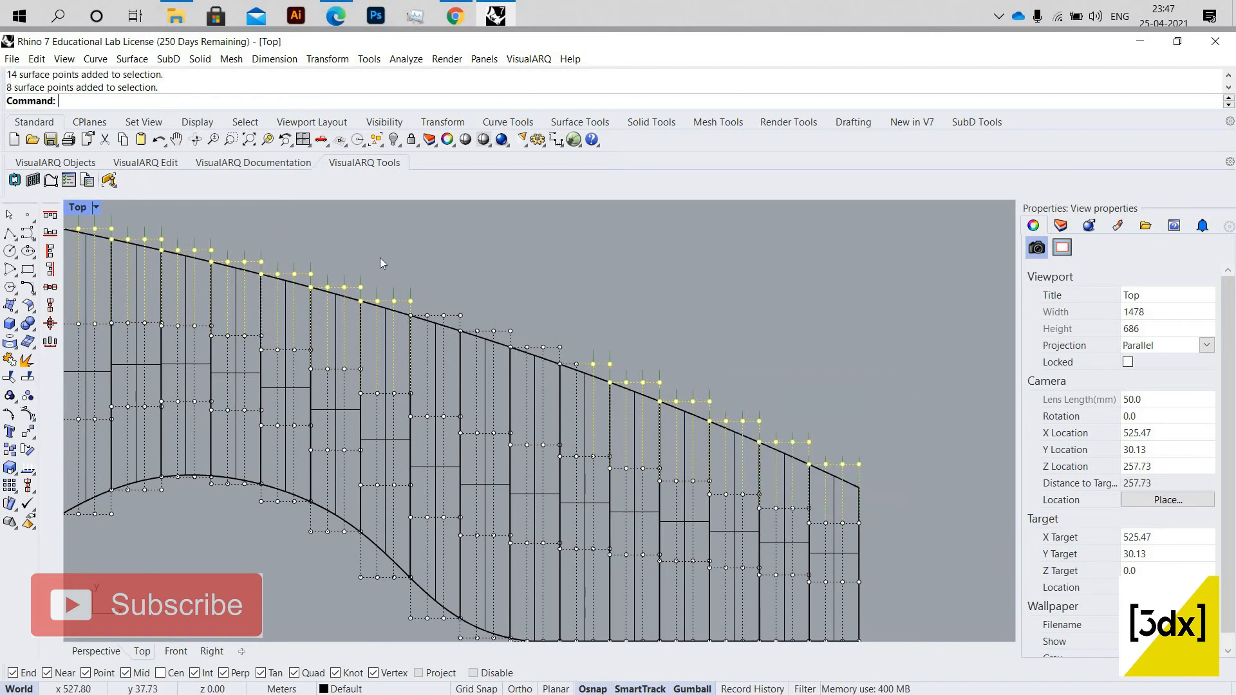
drag(379, 257, 641, 380)
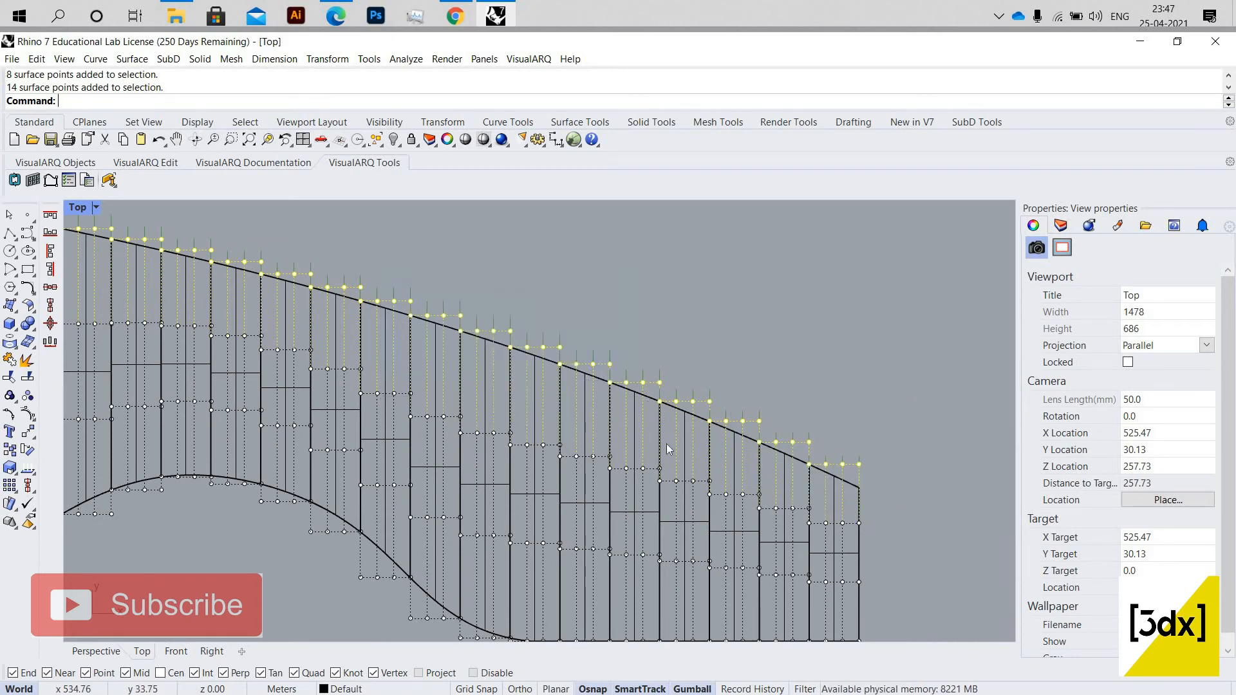
scroll(764, 323, down, 2)
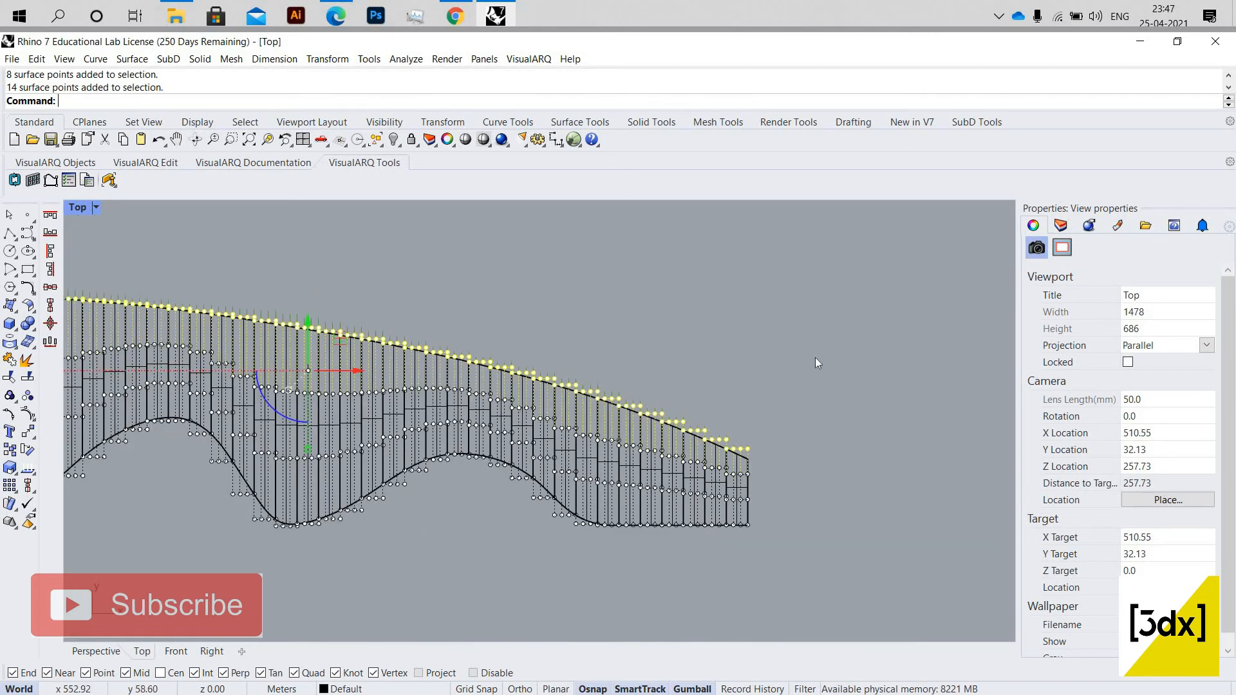
drag(668, 271, 901, 409)
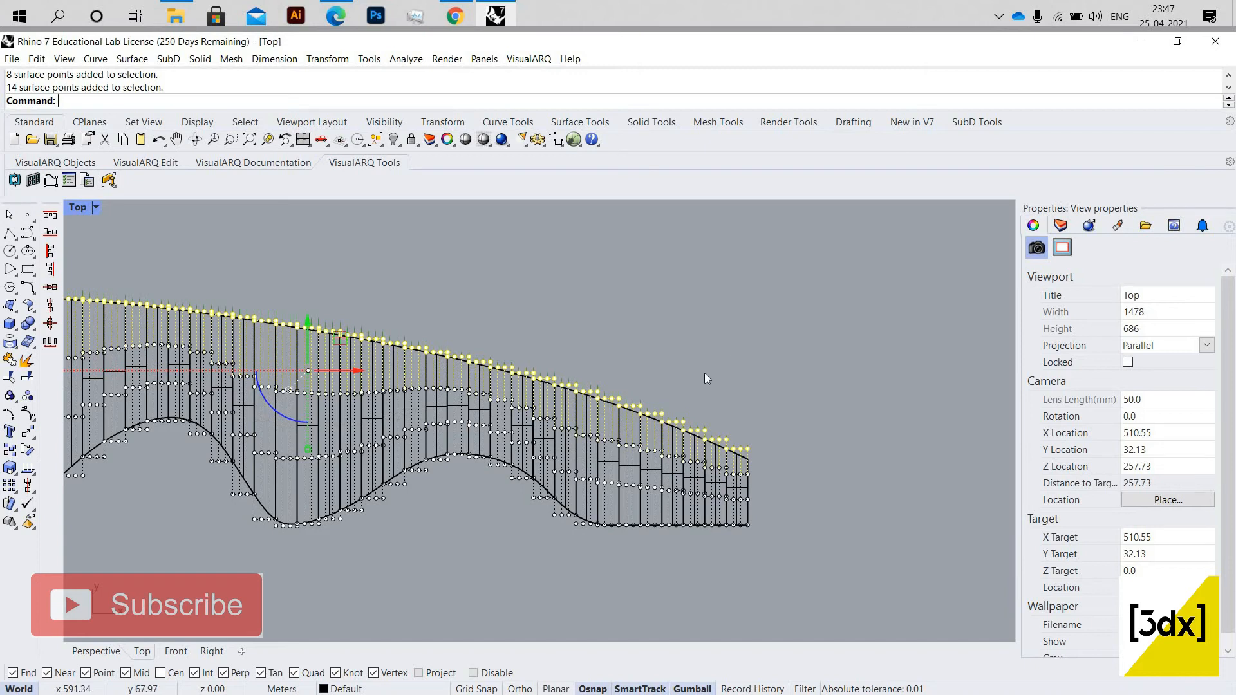
drag(922, 251, 844, 463)
Add the lower-edge control points of the flat low end and the start of the neighbouring arch to the selection in the Top view.
scroll(772, 522, up, 5)
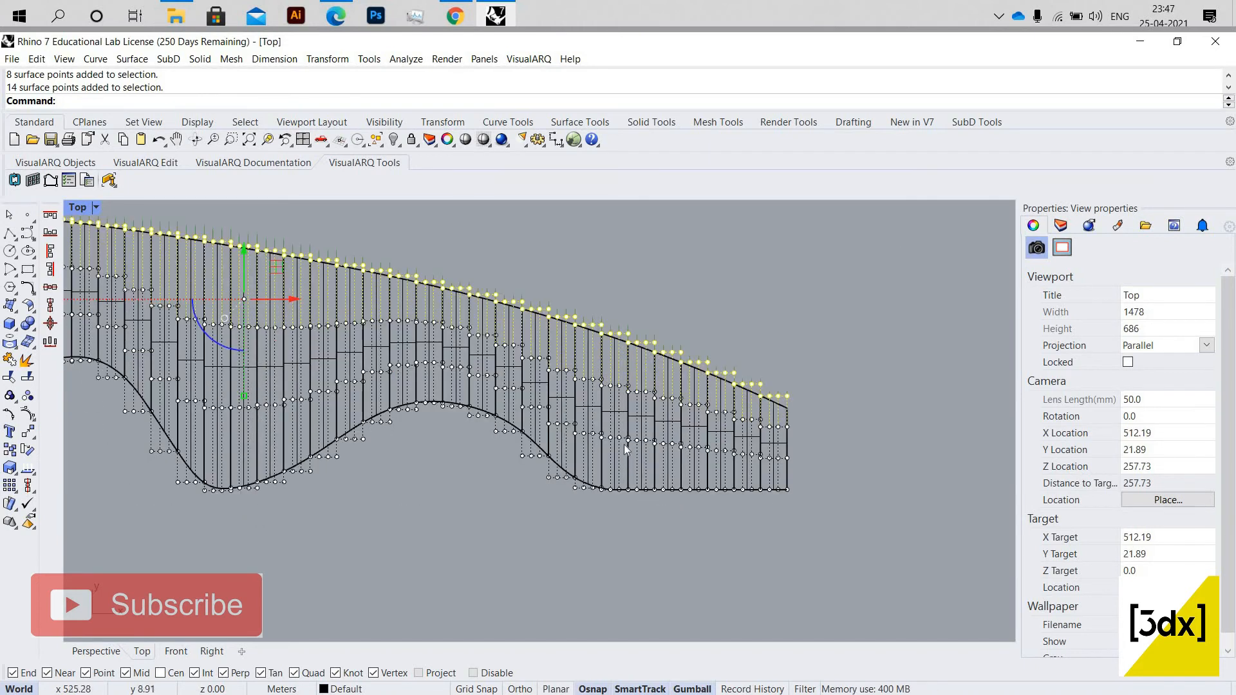
drag(613, 434, 867, 535)
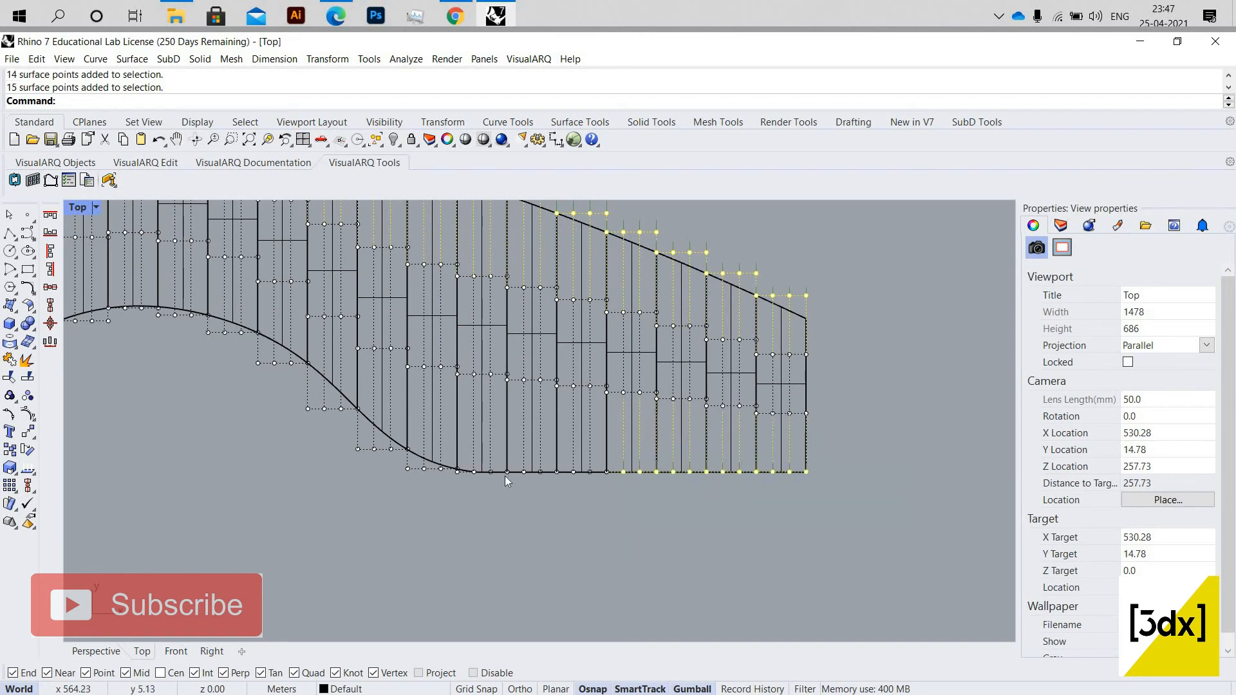
scroll(867, 536, down, 4)
scroll(505, 476, up, 4)
drag(499, 461, 815, 568)
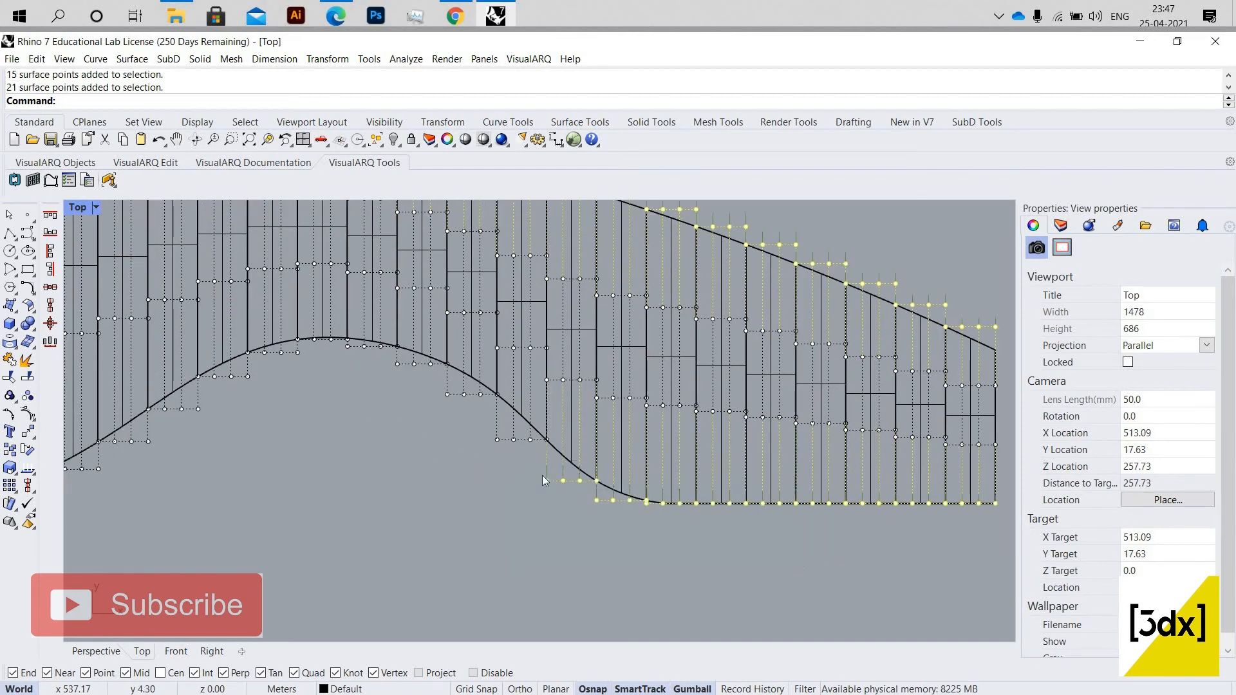
scroll(815, 568, down, 2)
scroll(509, 460, up, 4)
drag(476, 402, 657, 547)
Add the lower-edge control points over the crest of the arch nearest the low end to the selection.
scroll(422, 380, down, 2)
scroll(401, 353, up, 2)
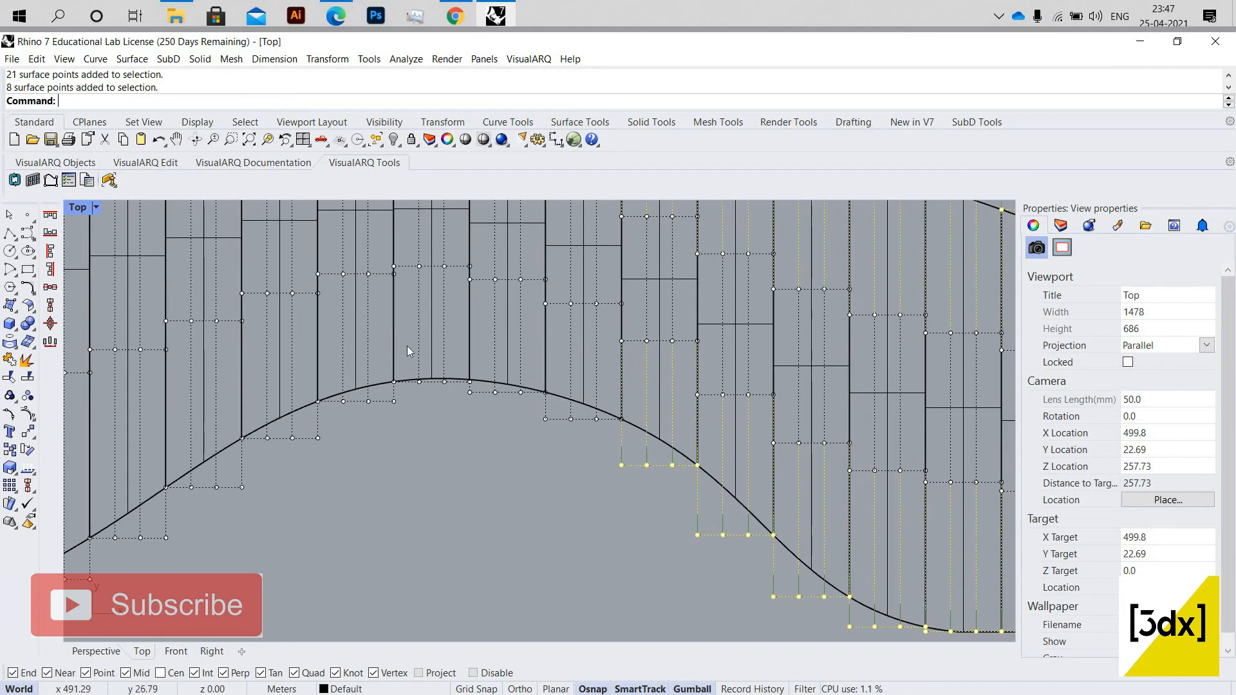
drag(407, 345, 700, 528)
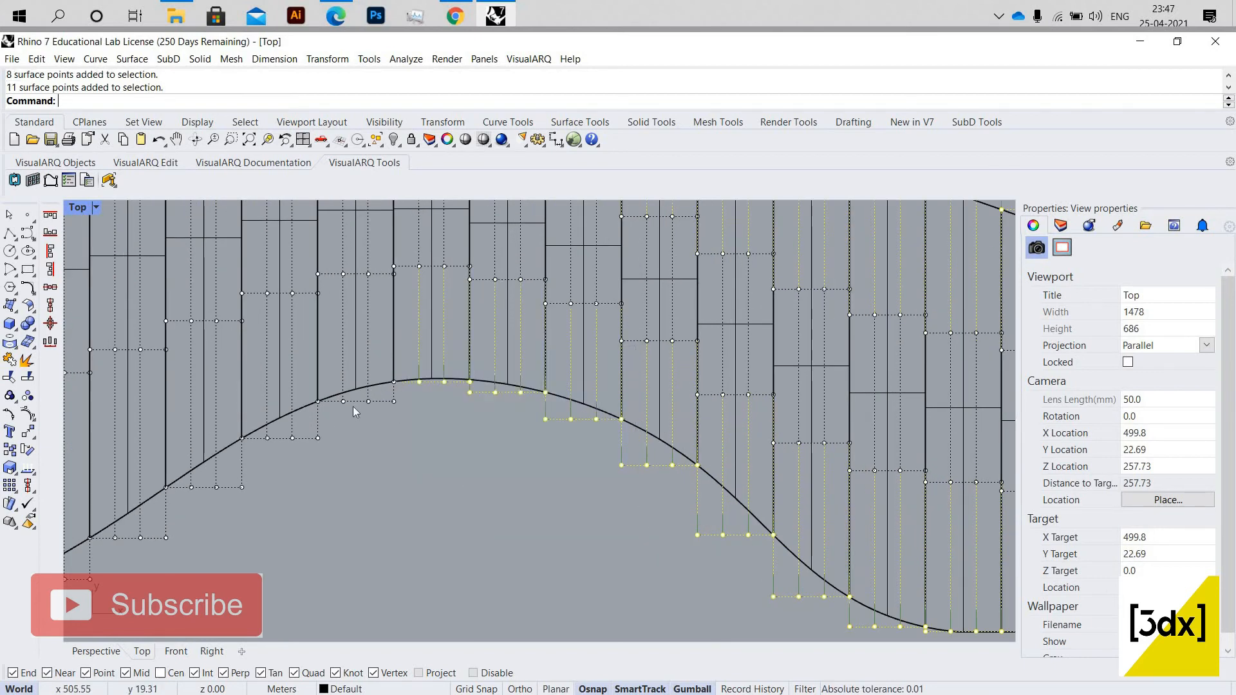
scroll(283, 415, down, 2)
scroll(233, 408, up, 3)
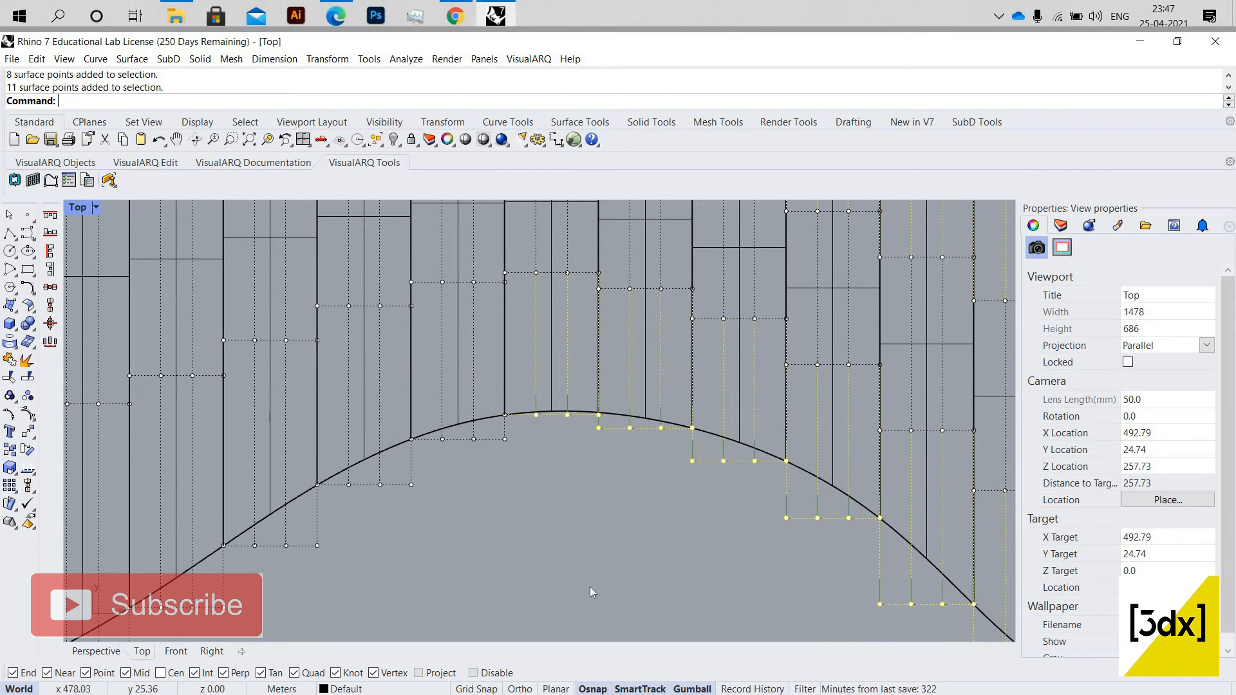
drag(233, 409, 589, 586)
scroll(634, 428, down, 8)
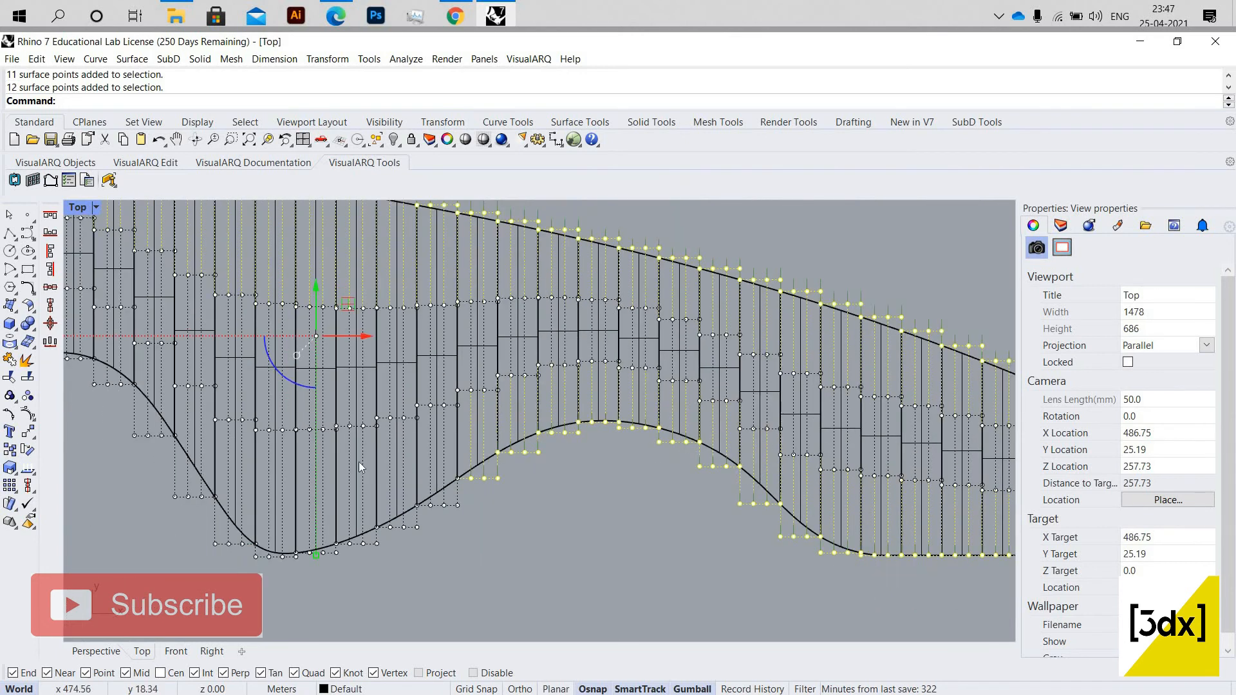
Add the lower-edge control points down the arch's far side into the adjoining dip to the selection.
scroll(356, 458, up, 2)
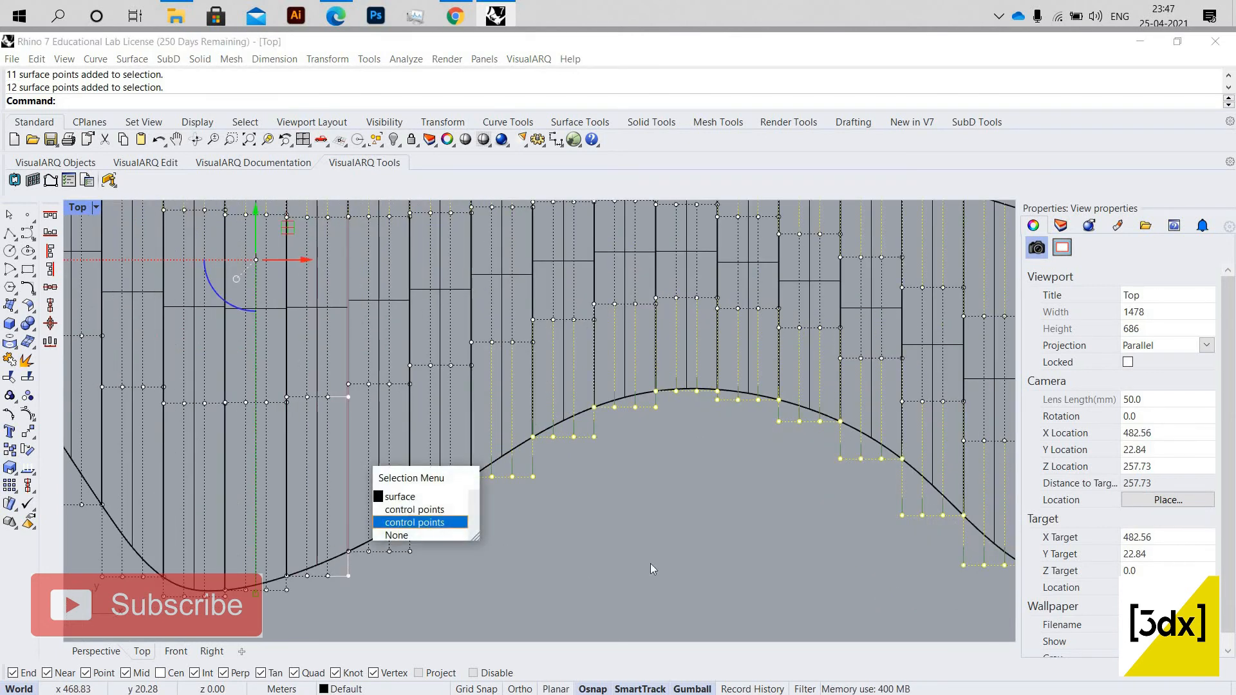
key(Escape)
scroll(355, 472, up, 2)
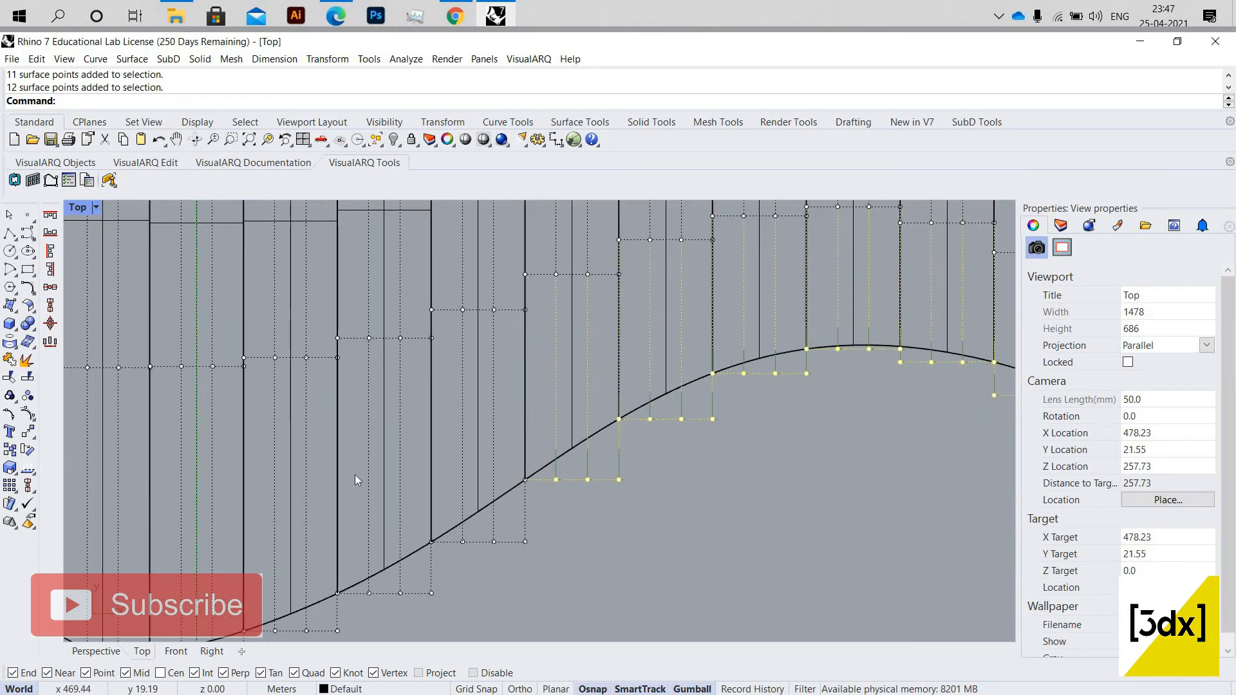
drag(354, 470, 634, 483)
scroll(489, 511, down, 5)
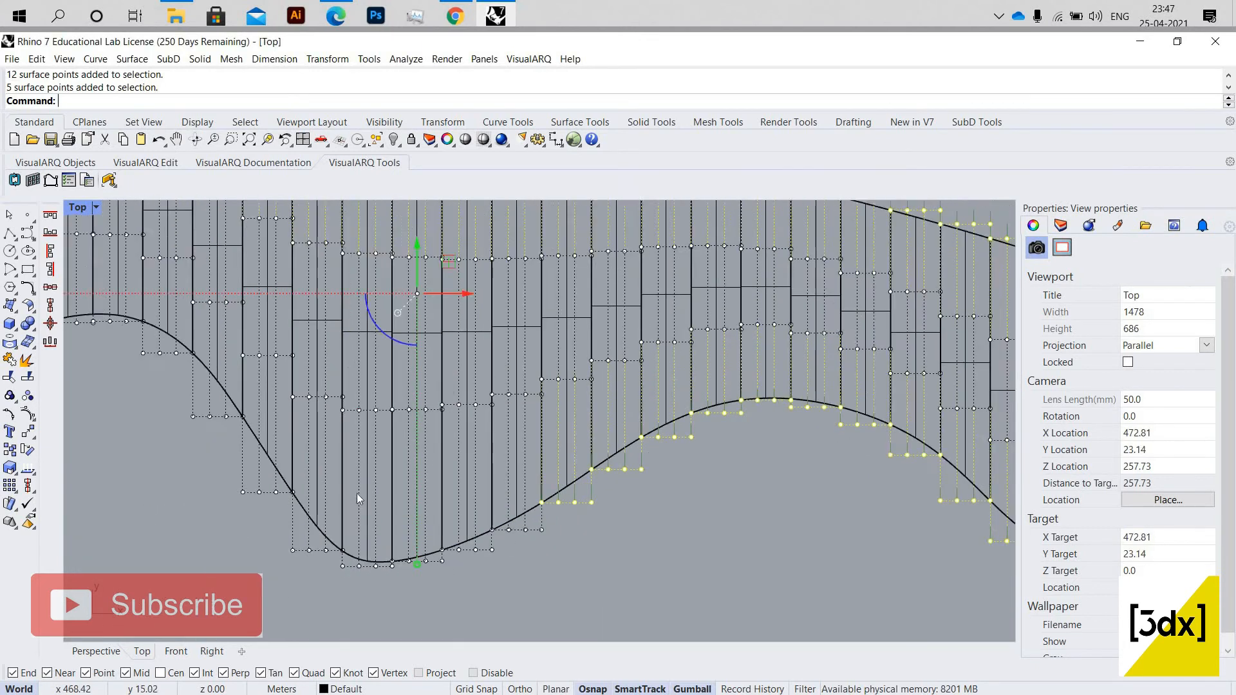
scroll(491, 506, up, 5)
drag(321, 496, 431, 534)
scroll(655, 616, down, 3)
Add the lower-edge control points rising out of the dip and over the second arch's crest to the selection.
scroll(386, 528, down, 6)
scroll(326, 464, up, 8)
drag(303, 418, 524, 482)
drag(242, 328, 399, 371)
right_drag(399, 371, 440, 388)
drag(132, 290, 350, 338)
right_drag(351, 338, 499, 340)
drag(151, 349, 292, 364)
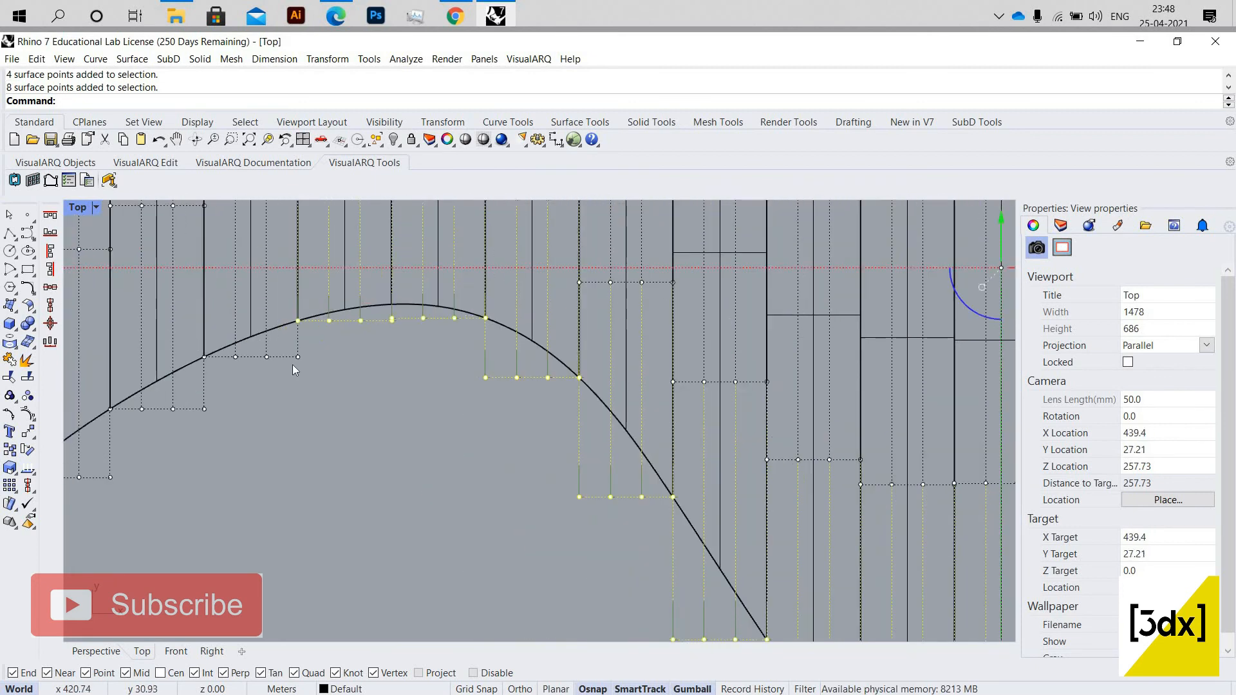
Add the lower-edge control points along the upper part of the second arch's slope towards the tall end to the selection.
scroll(157, 384, up, 2)
drag(157, 385, 398, 413)
right_drag(398, 413, 642, 390)
drag(284, 459, 478, 477)
right_drag(477, 476, 666, 434)
drag(348, 505, 562, 524)
scroll(561, 524, down, 2)
right_drag(561, 524, 658, 484)
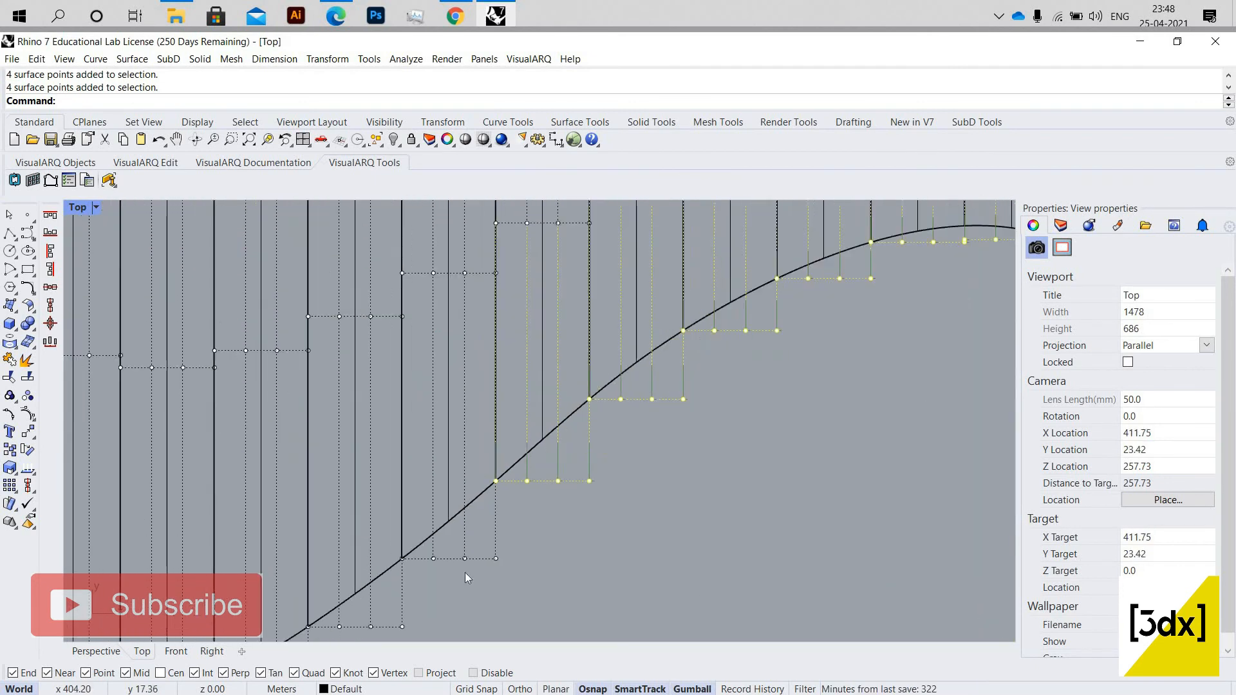
Add the remaining lower-edge control points of that slope down to the bottom of the second dip to the selection.
drag(390, 542, 610, 571)
right_drag(610, 571, 723, 533)
drag(405, 573, 568, 612)
scroll(568, 612, up, 2)
drag(379, 570, 533, 609)
scroll(533, 608, down, 2)
scroll(288, 589, up, 6)
drag(281, 634, 519, 494)
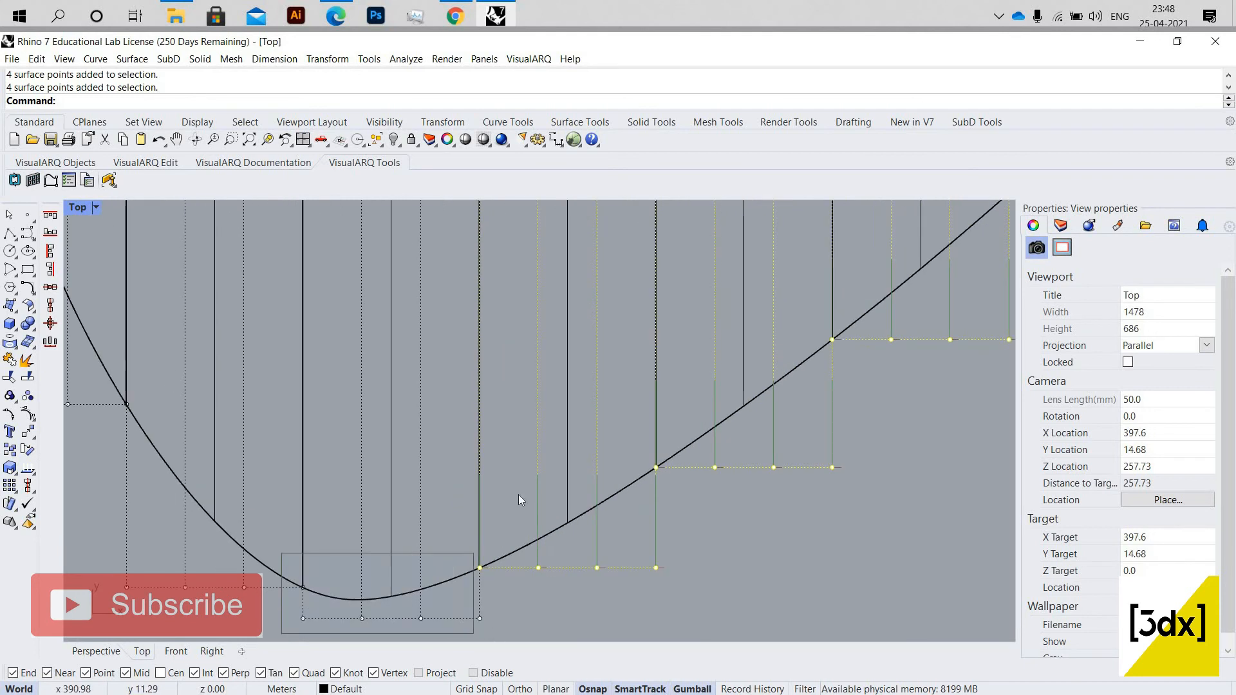
Add the last lower-edge control points, from the second dip up to the tall end, to the selection.
right_drag(519, 494, 715, 445)
drag(284, 503, 532, 557)
right_drag(387, 383, 563, 477)
drag(563, 476, 293, 421)
scroll(505, 518, down, 10)
drag(508, 412, 360, 361)
right_drag(349, 294, 402, 397)
scroll(401, 397, up, 6)
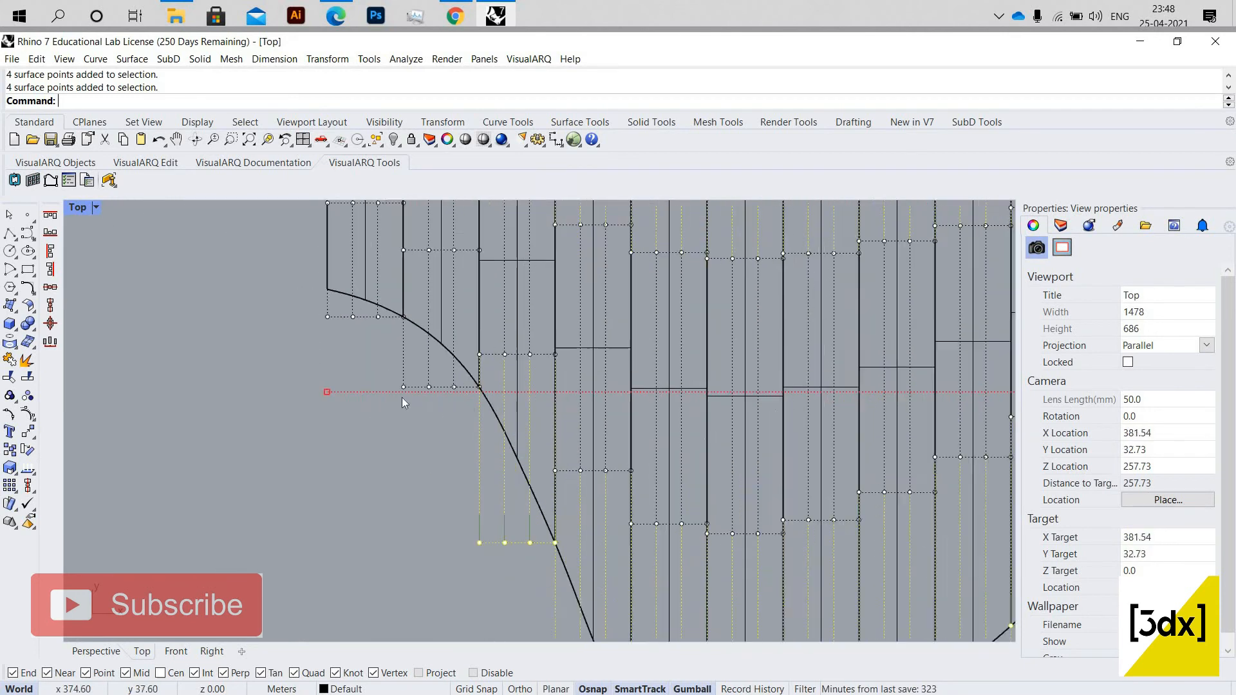
drag(523, 435, 290, 296)
Project the selected edge control points to the construction plane with ProjectToCPlane, choosing Yes for deleting the input objects.
scroll(387, 399, down, 14)
right_drag(499, 365, 298, 269)
scroll(298, 270, up, 5)
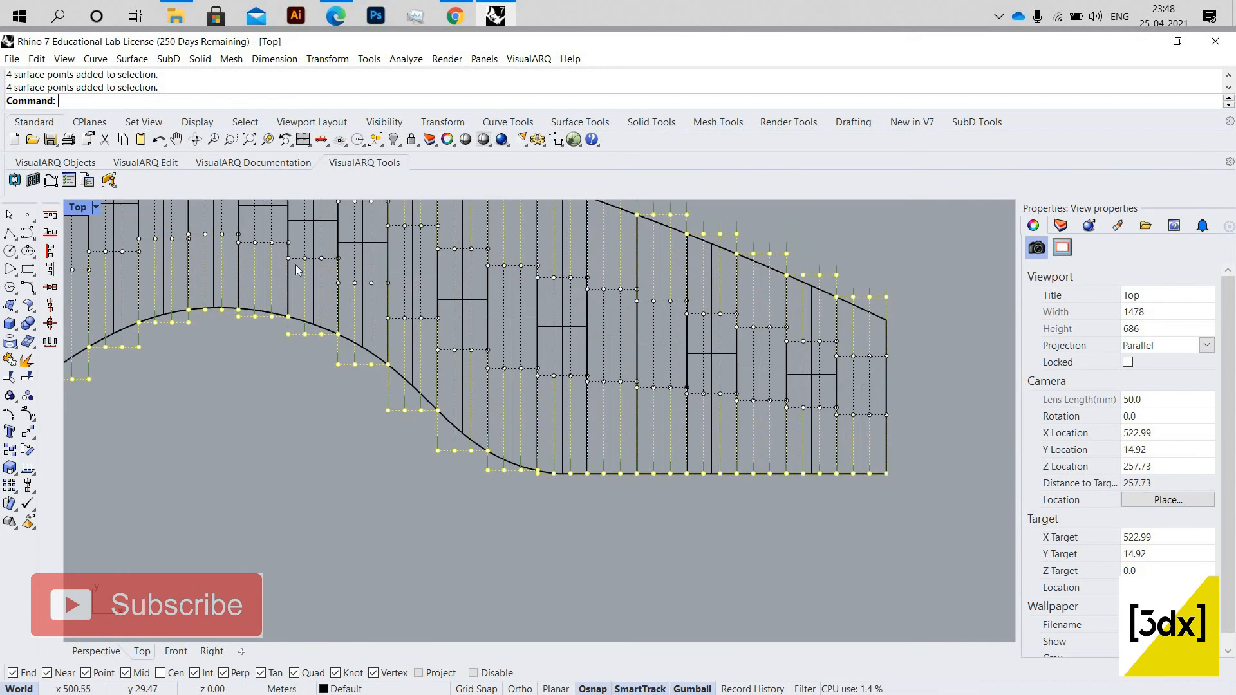
text(rojectToCPlane)
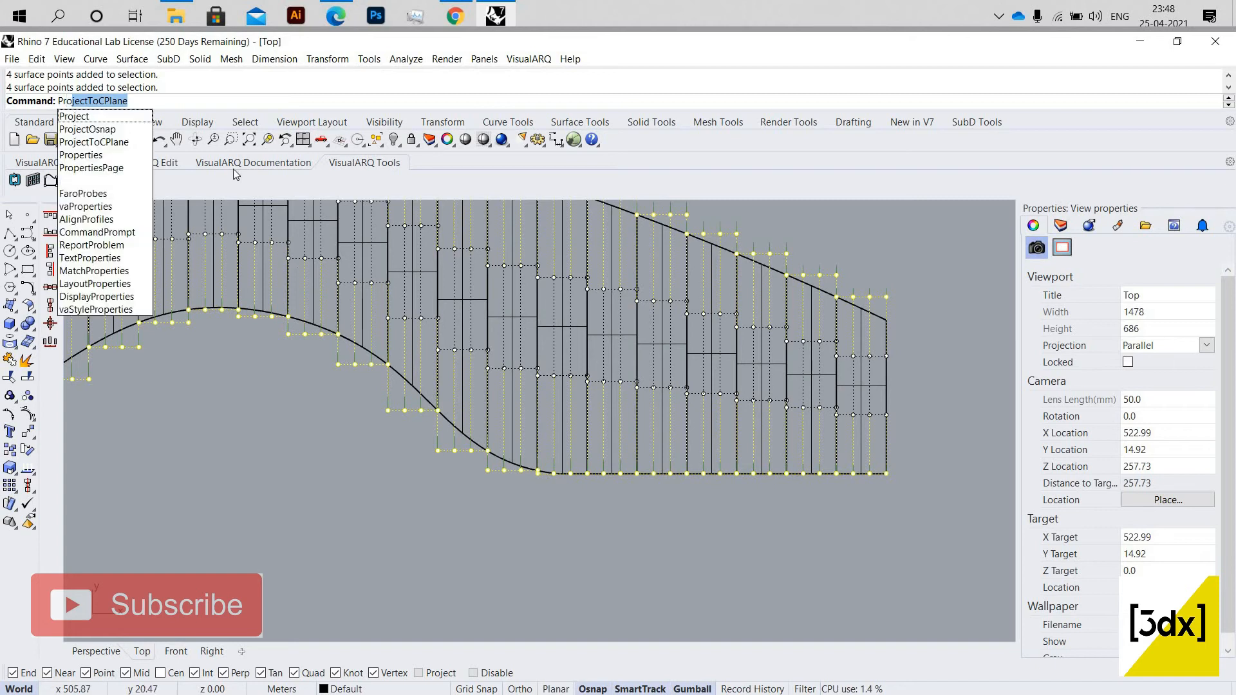
key(Return)
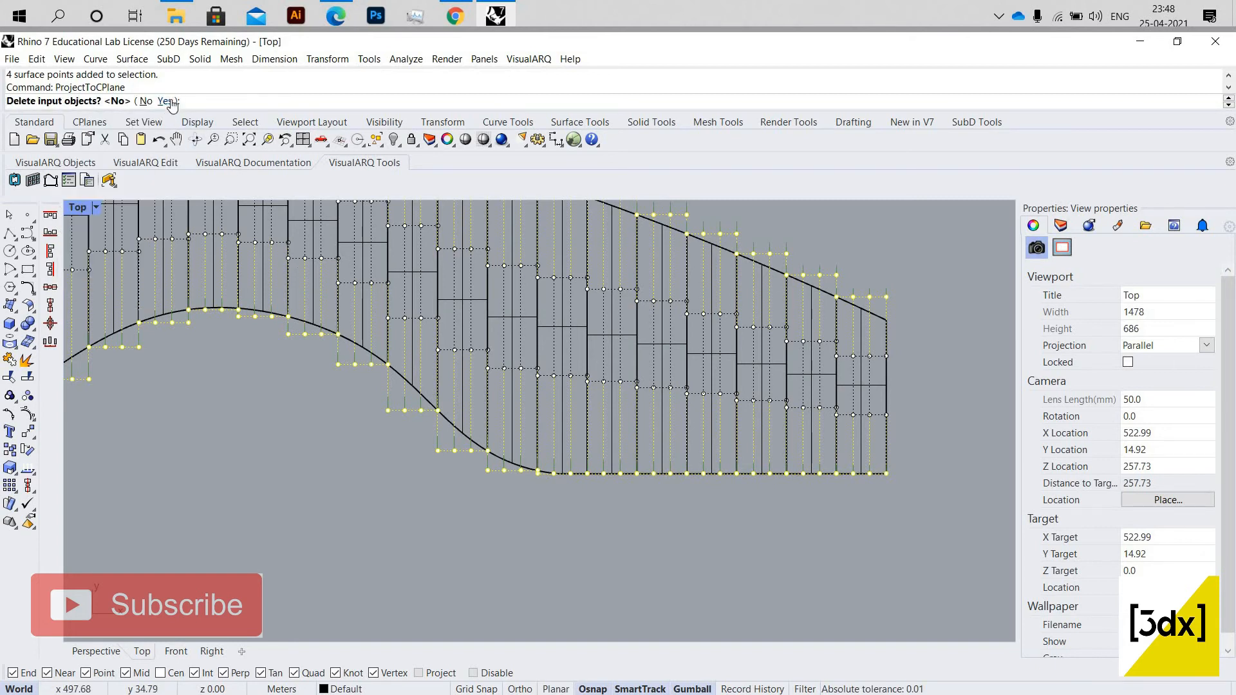
click(166, 101)
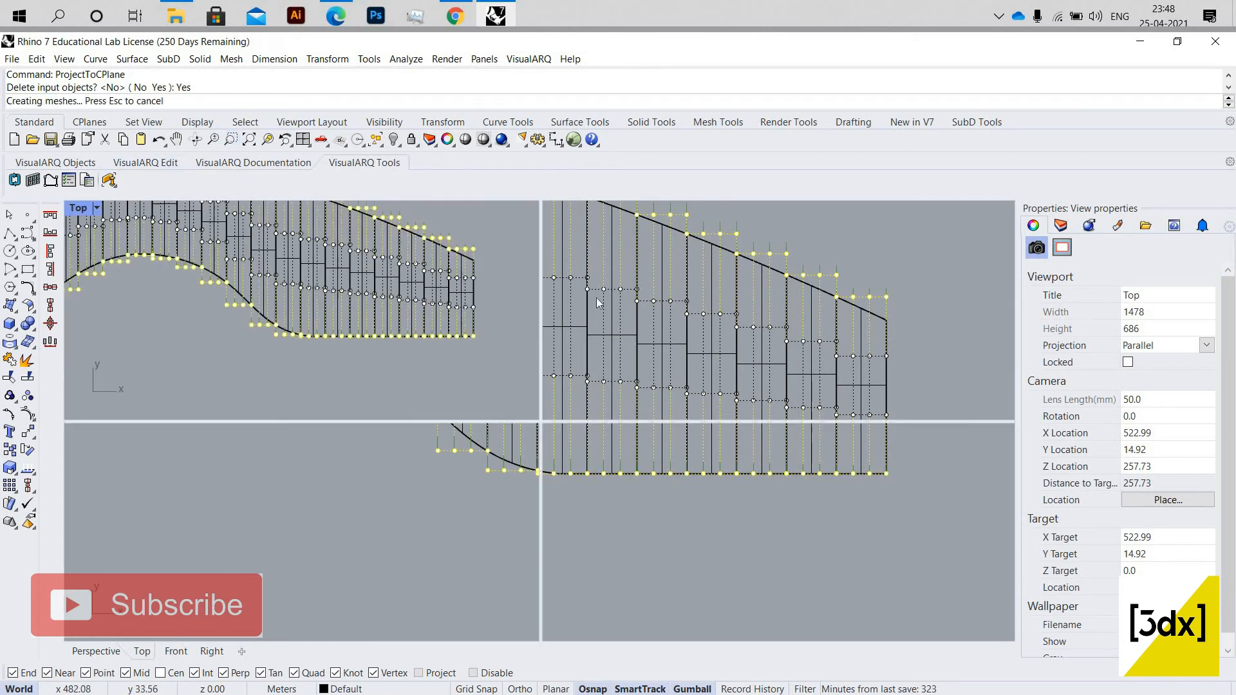
Clear the point selection, turn off the control points and inspect the projected strips in the Perspective view.
shift+right_drag(817, 400, 739, 358)
scroll(739, 358, up, 2)
scroll(739, 357, up, 8)
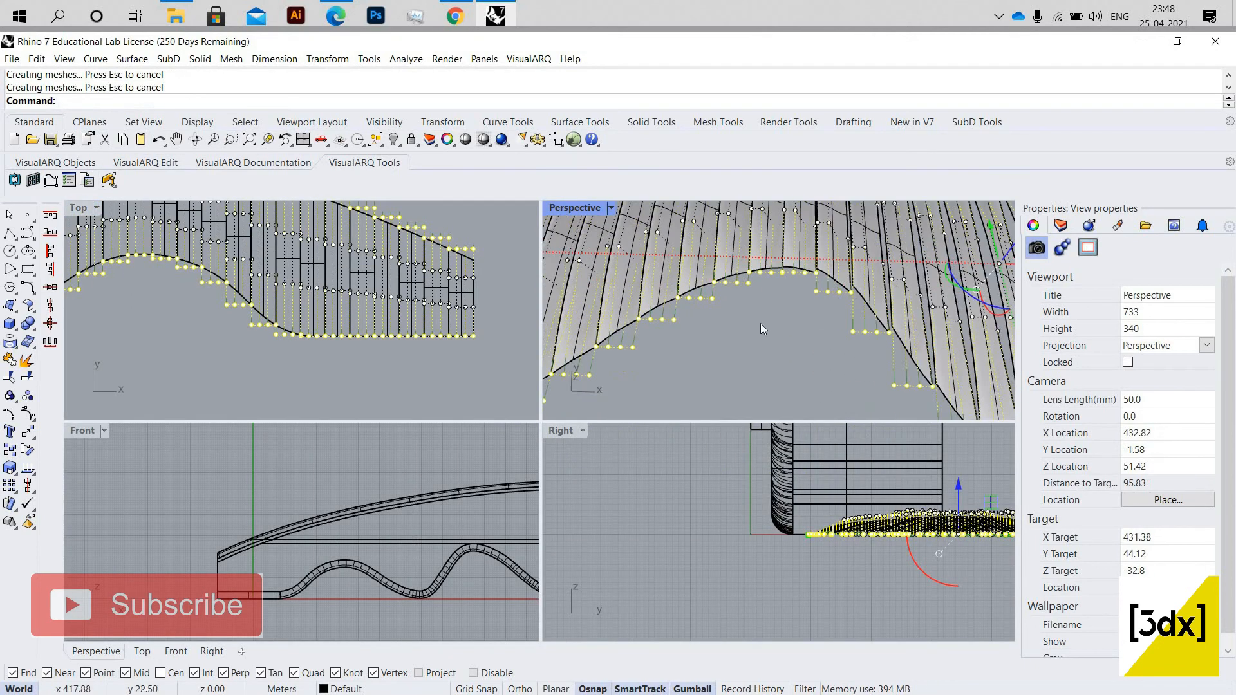
key(Escape)
scroll(747, 358, down, 6)
key(Escape)
scroll(824, 268, up, 10)
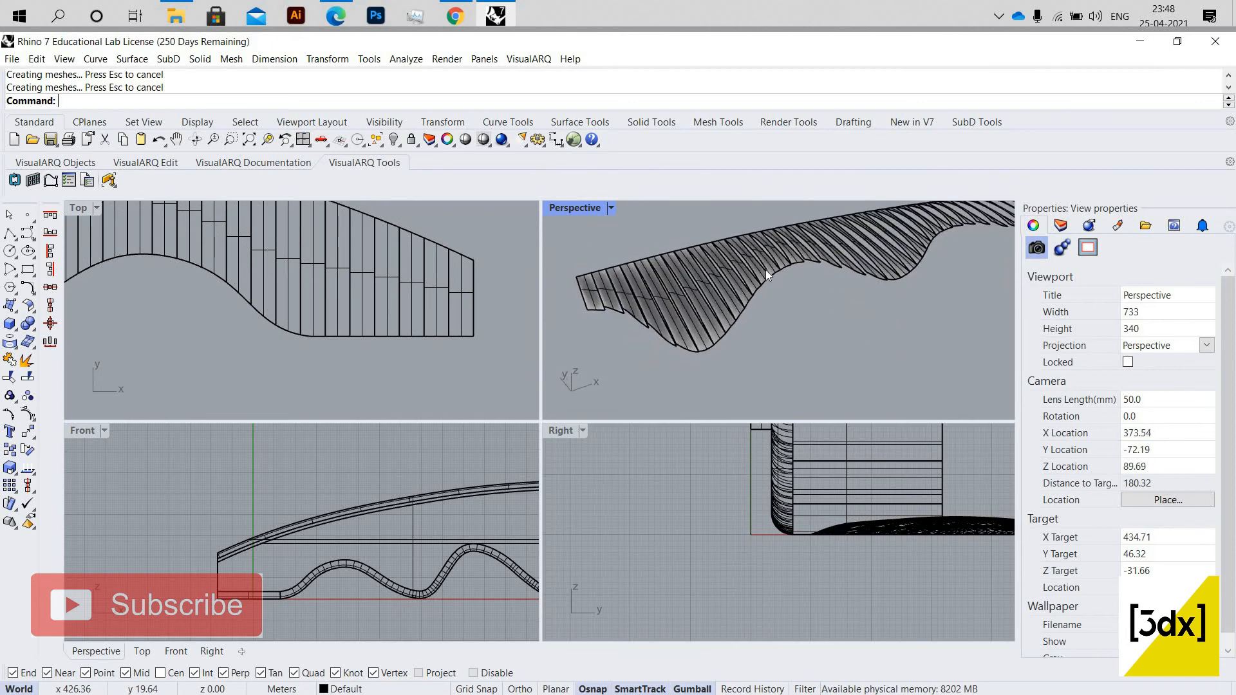
scroll(875, 285, down, 4)
right_drag(756, 219, 718, 299)
scroll(757, 345, down, 4)
scroll(736, 300, up, 4)
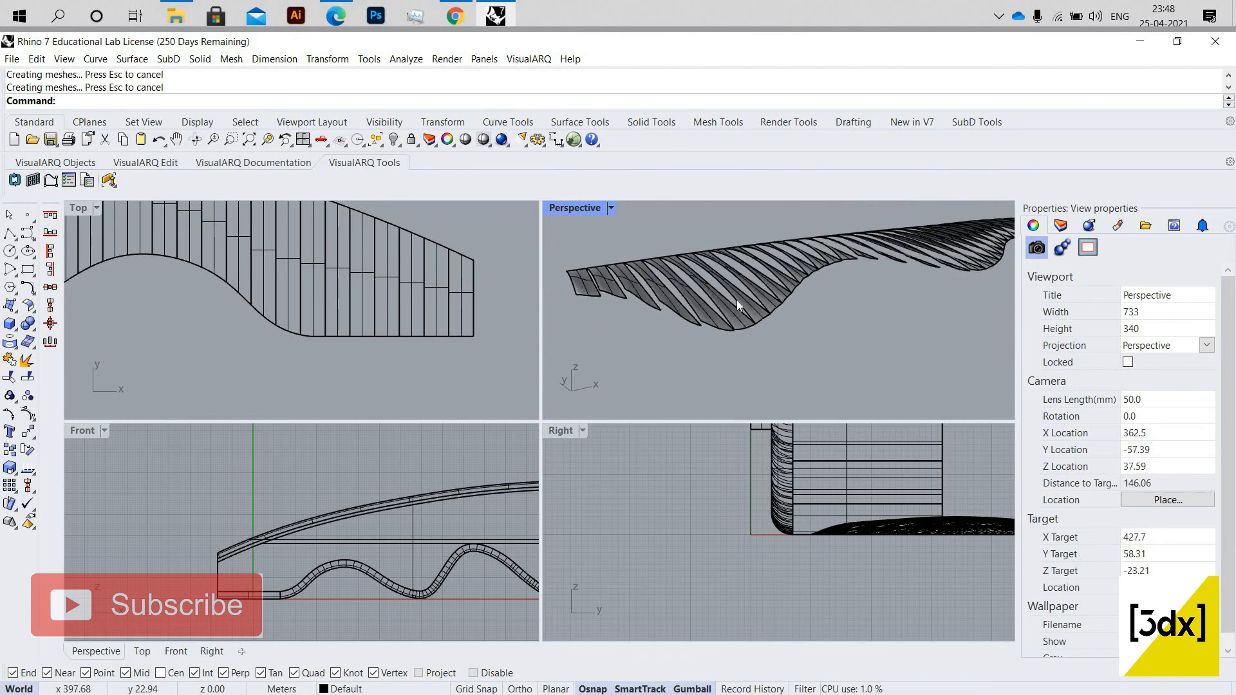
Undo and redo the projection to compare the strips before and after it, and examine them in the maximized Perspective view.
key(ctrl+z)
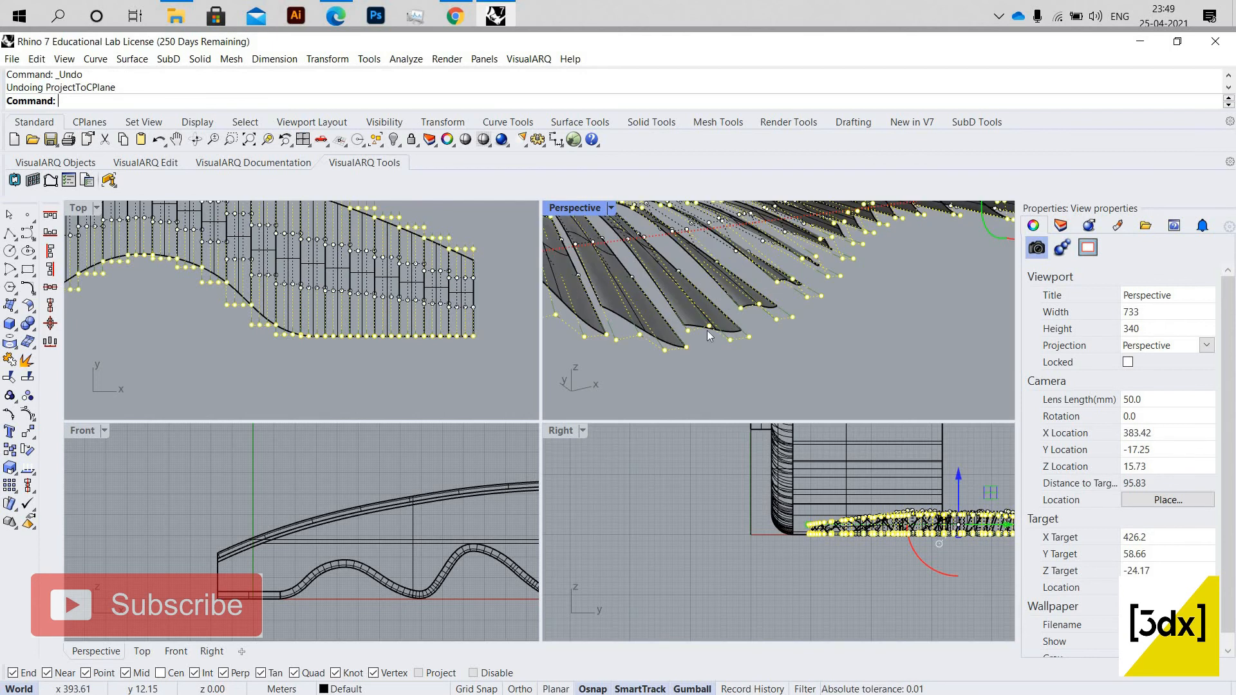
key(ctrl+y)
scroll(776, 341, down, 4)
right_drag(777, 331, 740, 325)
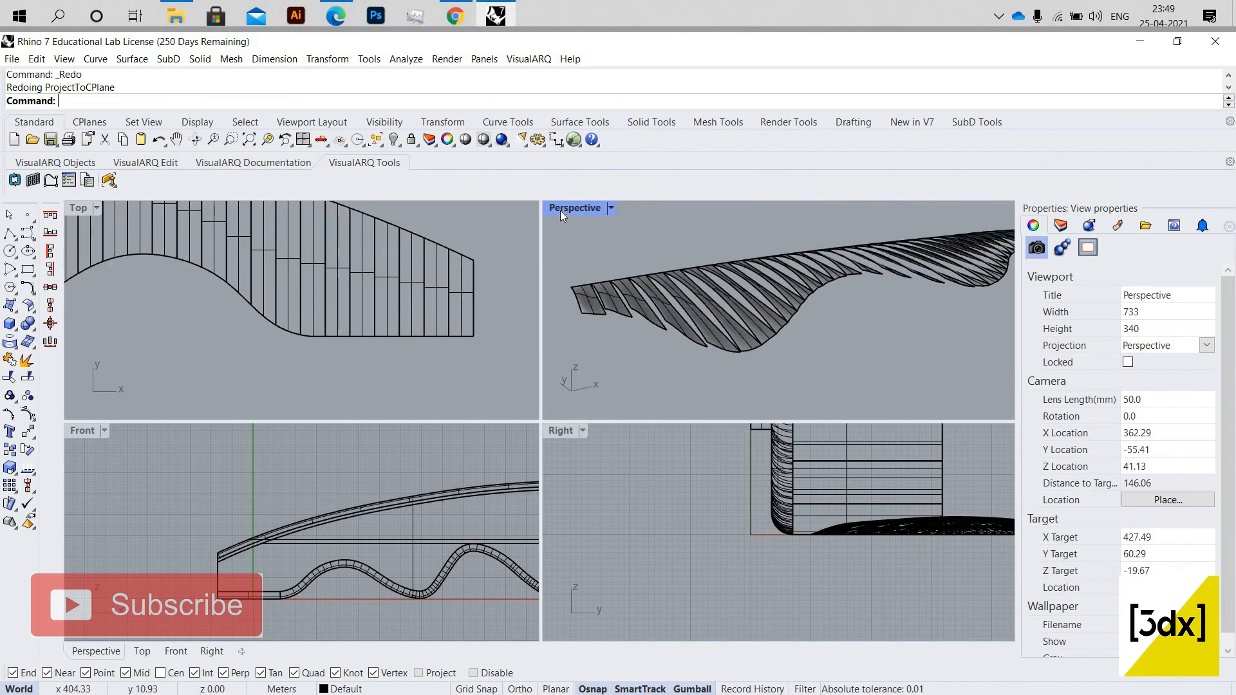
double_click(573, 210)
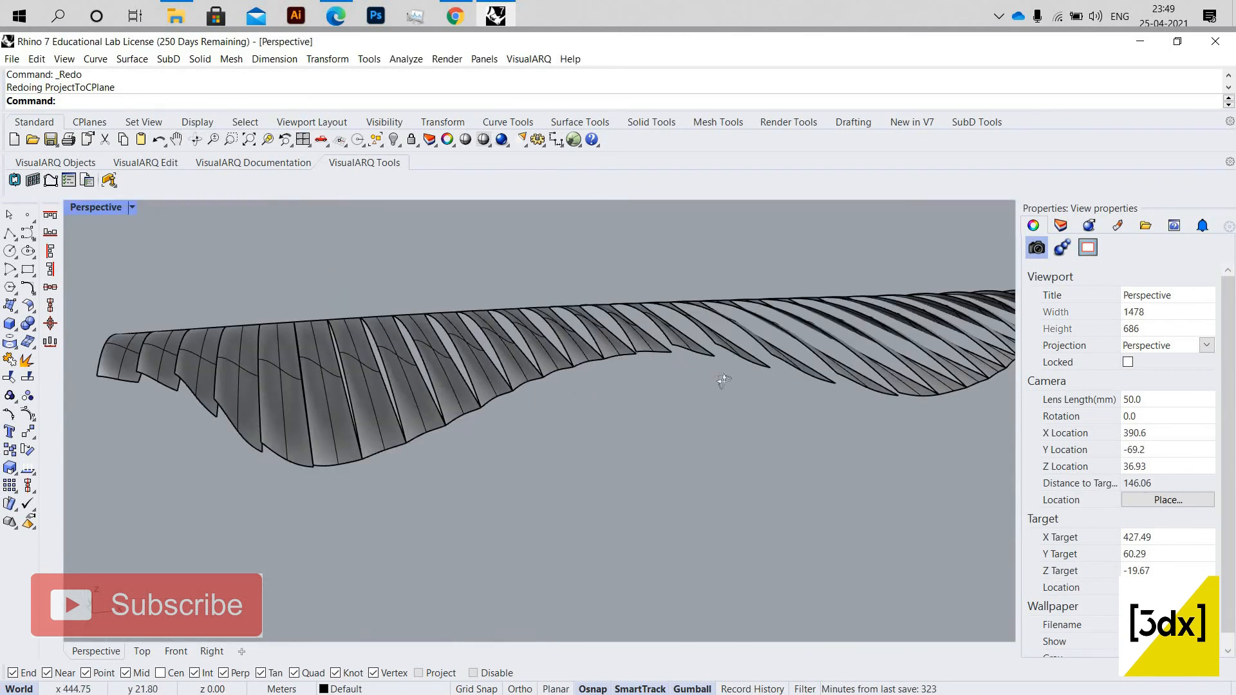
scroll(767, 369, down, 4)
right_drag(767, 369, 714, 389)
key(ctrl+z)
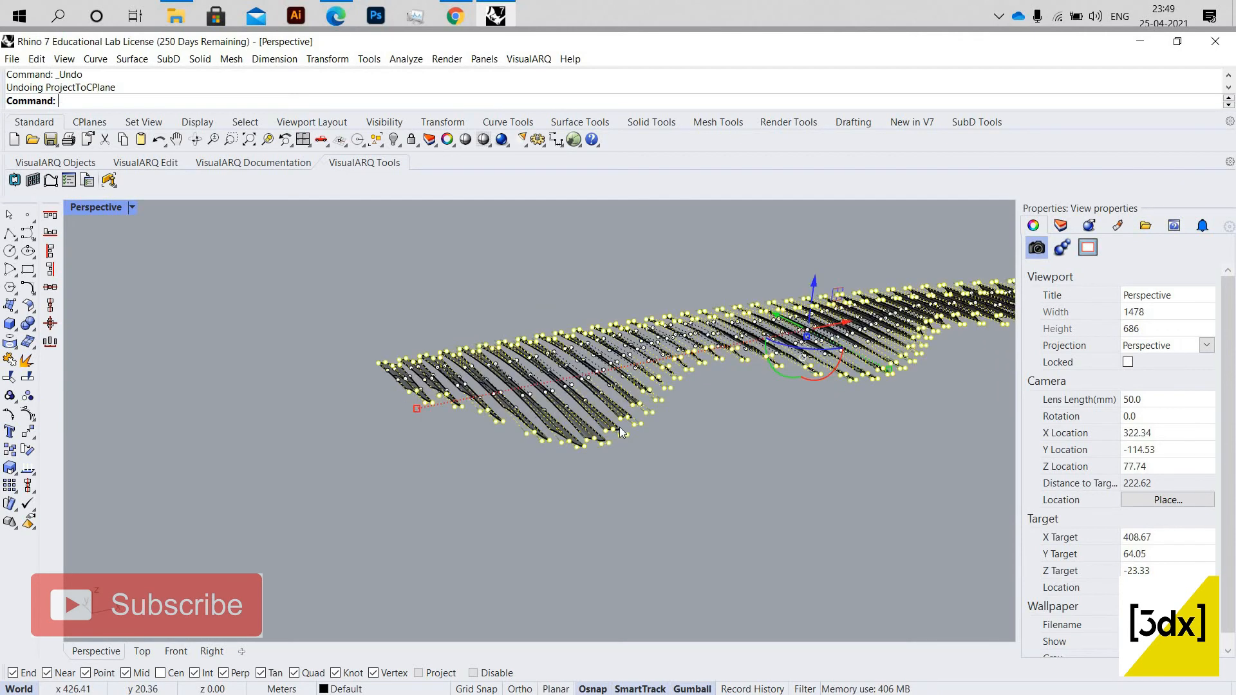
key(ctrl+y)
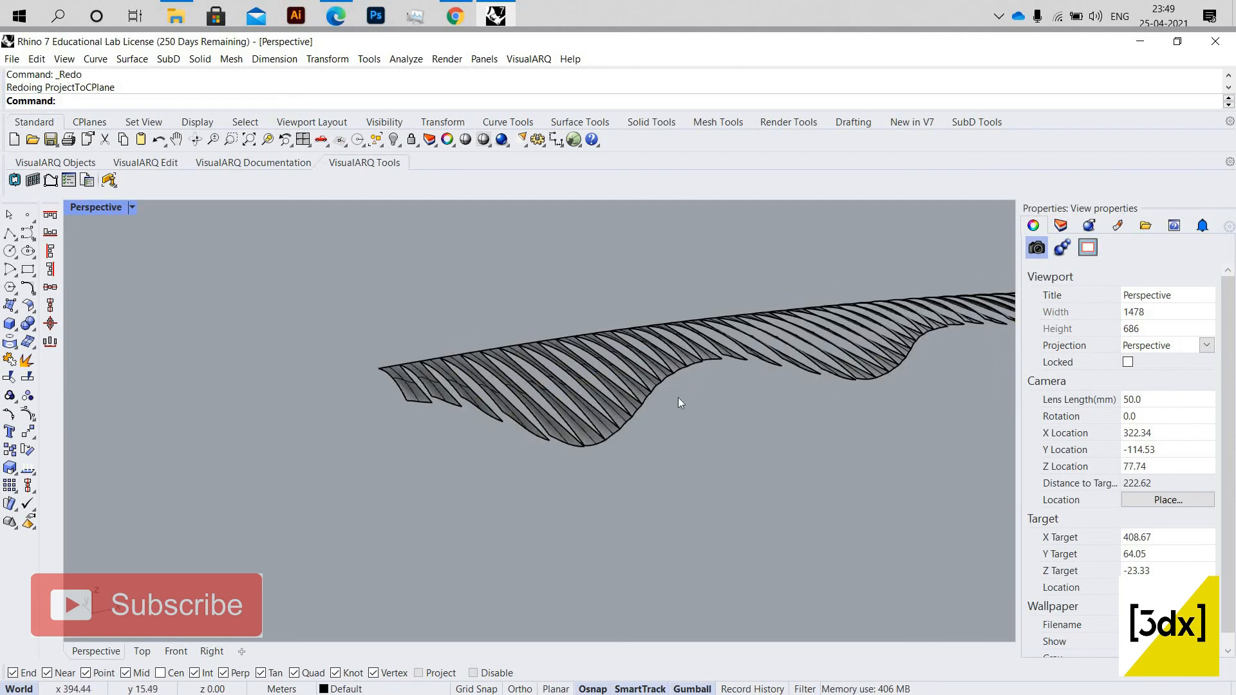
right_drag(679, 402, 707, 454)
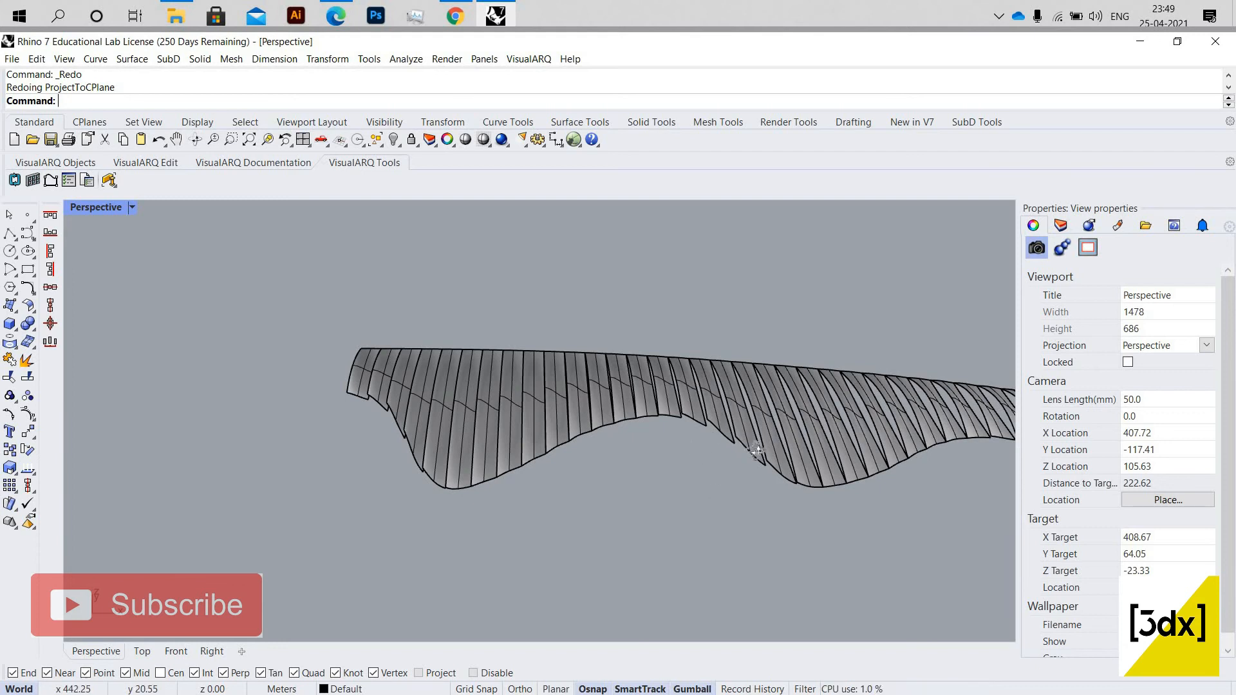
right_drag(782, 448, 792, 446)
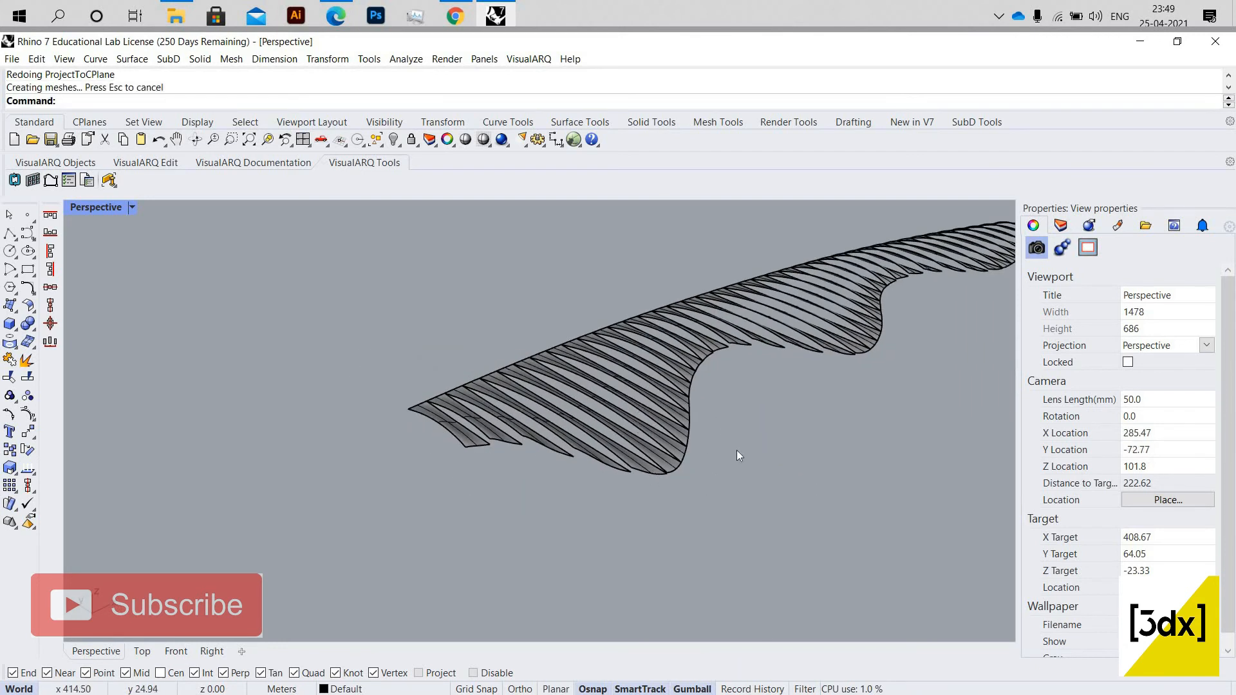
scroll(637, 430, up, 2)
right_drag(648, 455, 566, 440)
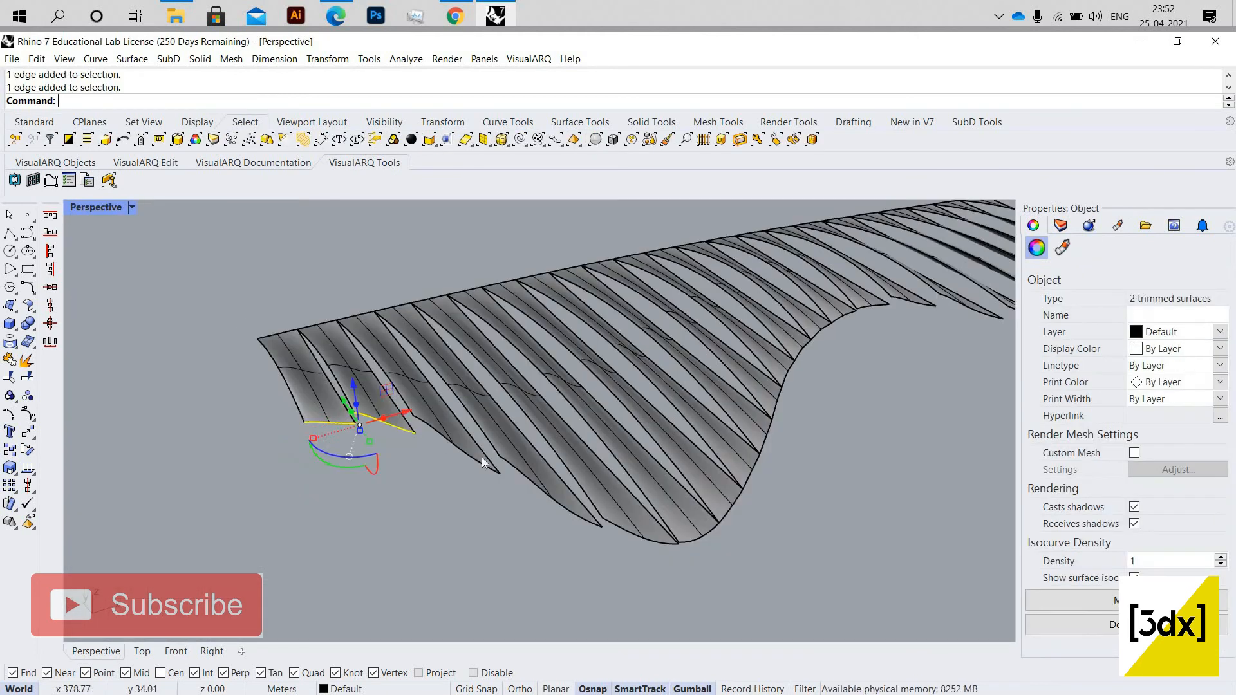
Add the lower edges of the third to eleventh strips from the tall end, around the first dip, to the edge selection.
ctrl+shift+click(483, 461)
ctrl+shift+click(688, 542)
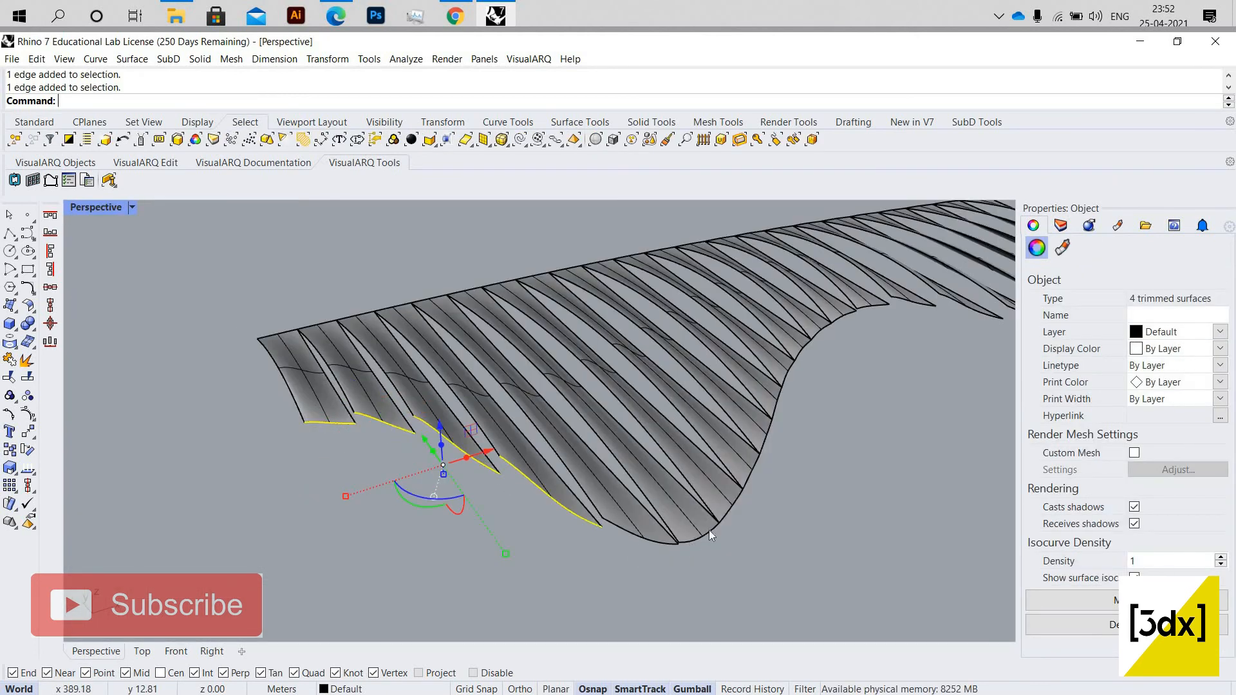
ctrl+shift+click(709, 530)
ctrl+shift+click(733, 504)
ctrl+shift+click(748, 471)
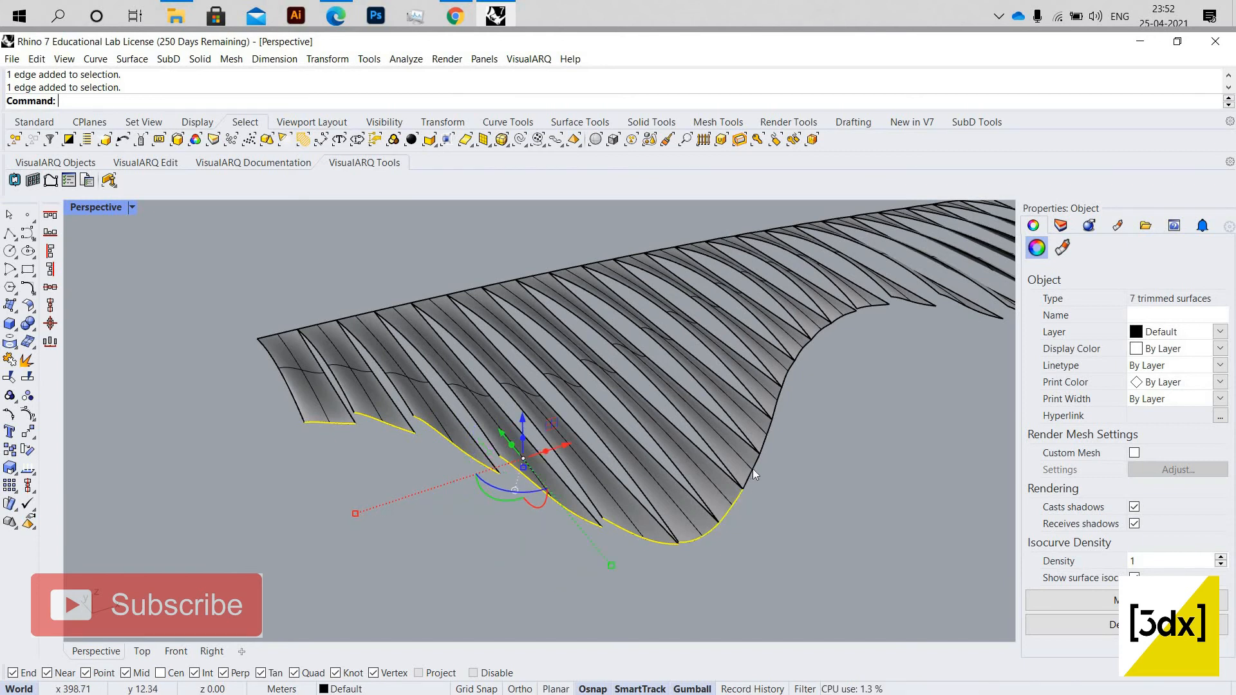
ctrl+shift+click(765, 435)
ctrl+shift+click(775, 409)
ctrl+shift+click(789, 367)
ctrl+shift+click(802, 347)
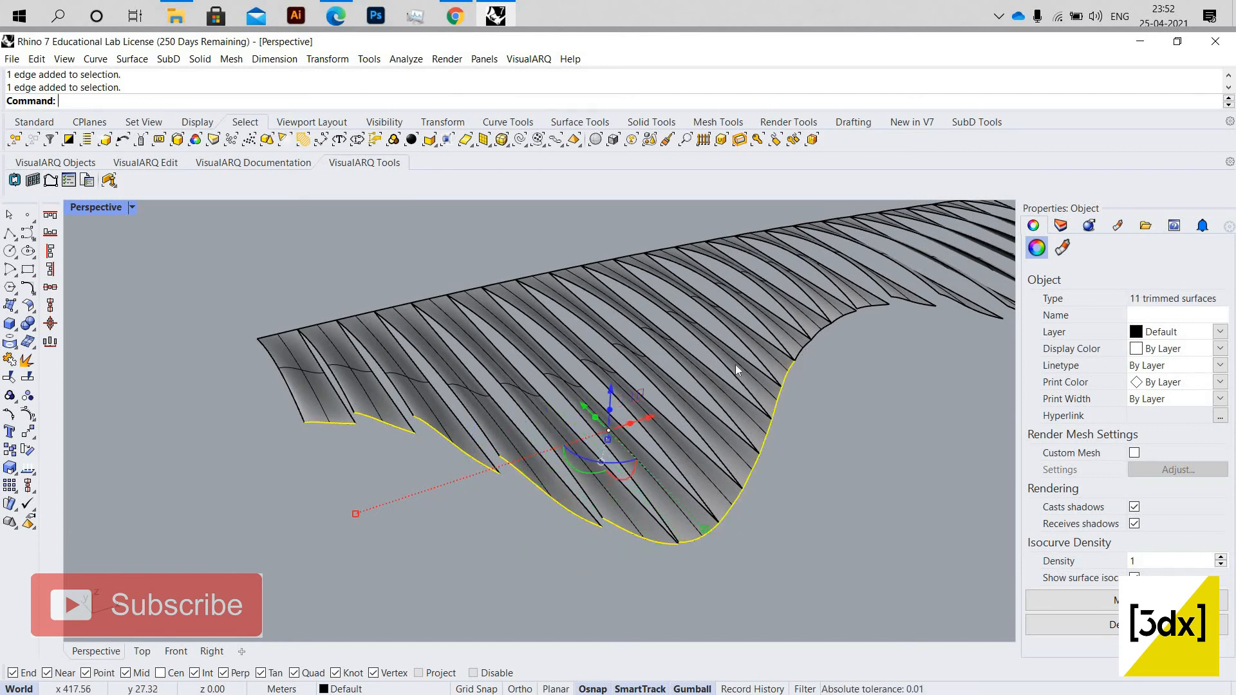
Add the strips' lower edges over the arch after the first dip and down into the second dip to the edge selection.
scroll(735, 365, down, 3)
shift+right_drag(735, 364, 562, 414)
ctrl+shift+click(620, 390)
ctrl+shift+click(639, 378)
ctrl+shift+click(661, 370)
ctrl+shift+click(699, 369)
ctrl+shift+click(725, 368)
ctrl+shift+click(776, 384)
ctrl+shift+click(819, 399)
ctrl+shift+click(862, 403)
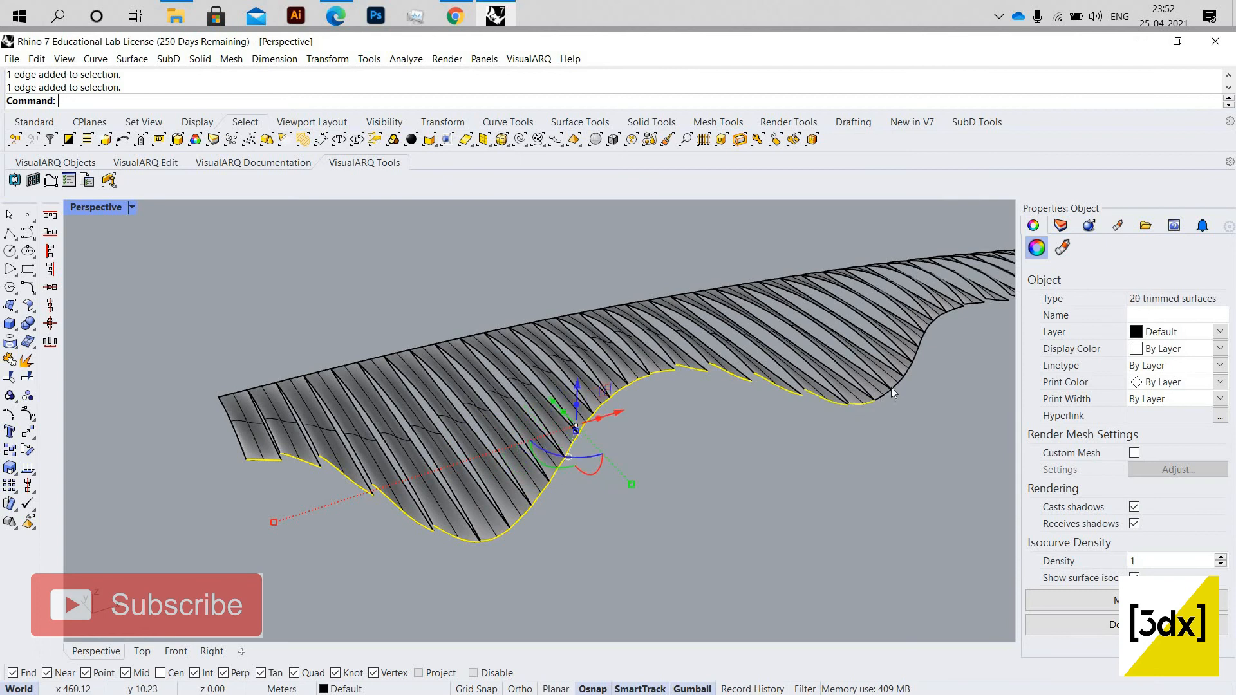
Add the strips' lower edges from the second dip up the rising side of the next arch to the edge selection.
ctrl+shift+click(892, 389)
ctrl+shift+click(895, 383)
shift+right_drag(895, 381, 504, 423)
scroll(567, 405, up, 6)
ctrl+shift+click(478, 424)
ctrl+shift+click(513, 392)
ctrl+shift+click(545, 360)
ctrl+shift+click(572, 336)
ctrl+shift+click(605, 317)
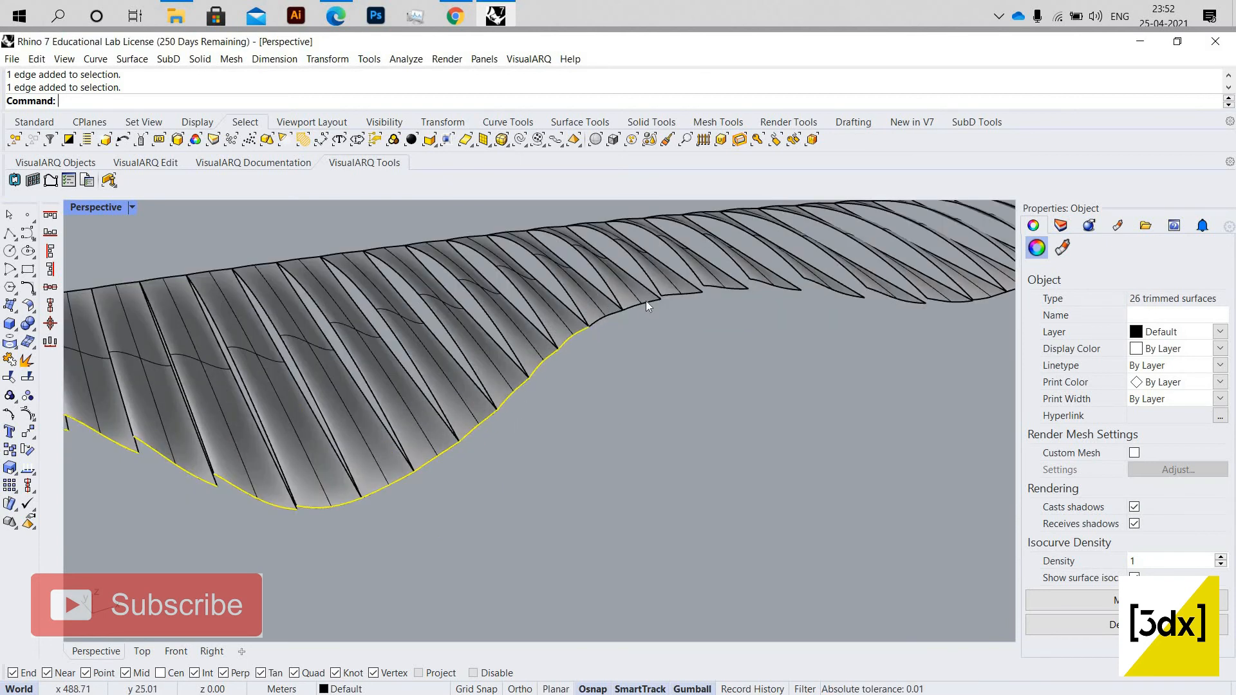
ctrl+shift+click(647, 301)
Add the remaining strips' lower edges over the last arch and along to the short end to the edge selection.
shift+right_drag(538, 367, 193, 444)
ctrl+shift+click(489, 366)
ctrl+shift+click(547, 378)
ctrl+shift+click(590, 380)
ctrl+shift+click(646, 374)
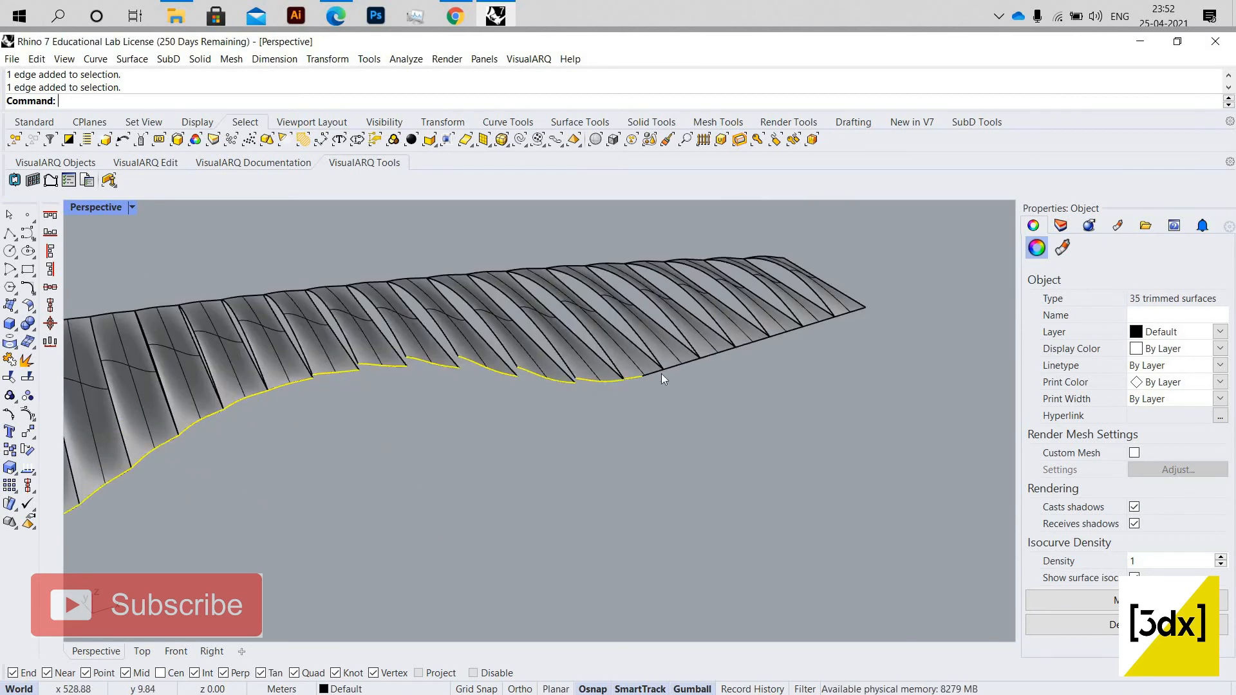
ctrl+shift+click(686, 364)
ctrl+shift+click(719, 352)
ctrl+shift+click(783, 336)
ctrl+shift+click(813, 325)
ctrl+shift+click(840, 318)
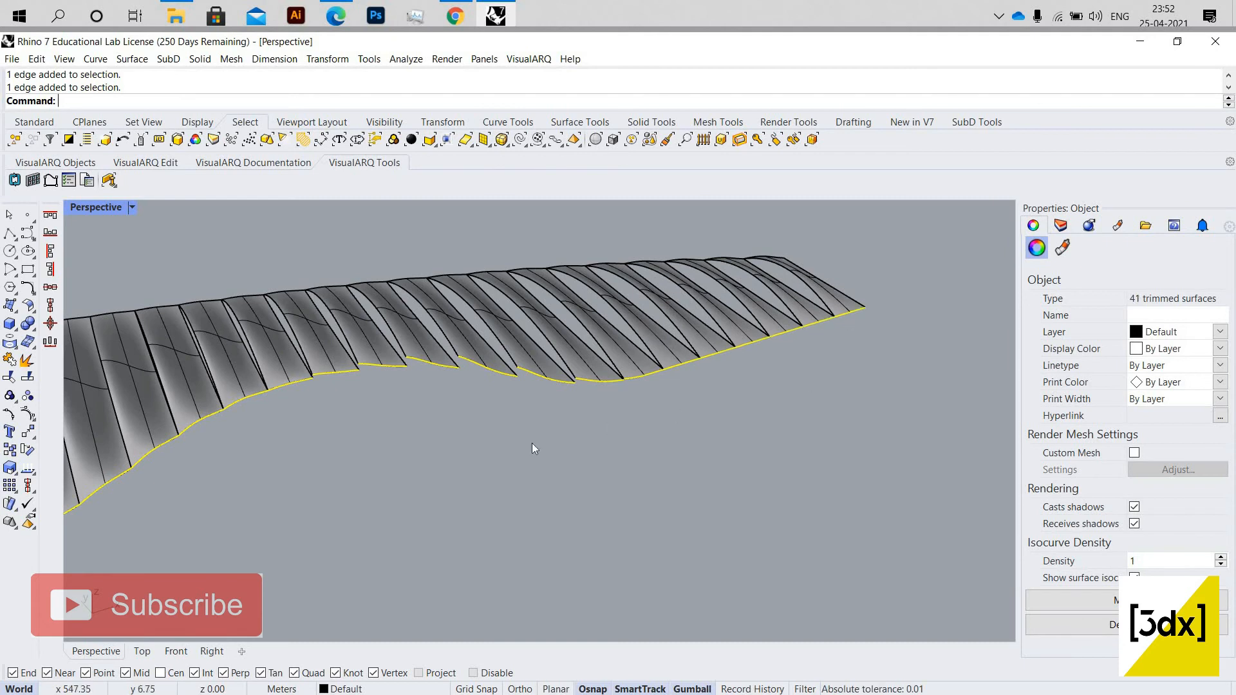
Project the selected lower edges onto the construction plane with ProjectToCPlane, keeping the input objects (No to deletion).
scroll(532, 448, down, 4)
text(ProjectToCPlane)
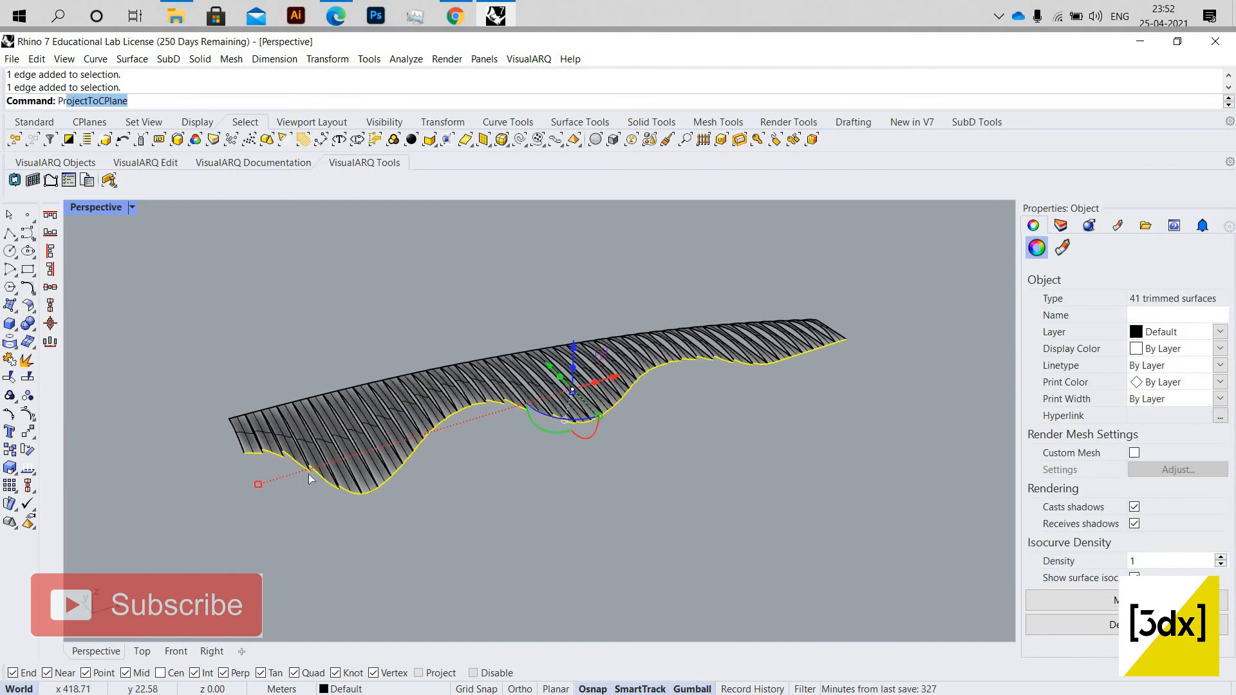
key(Return)
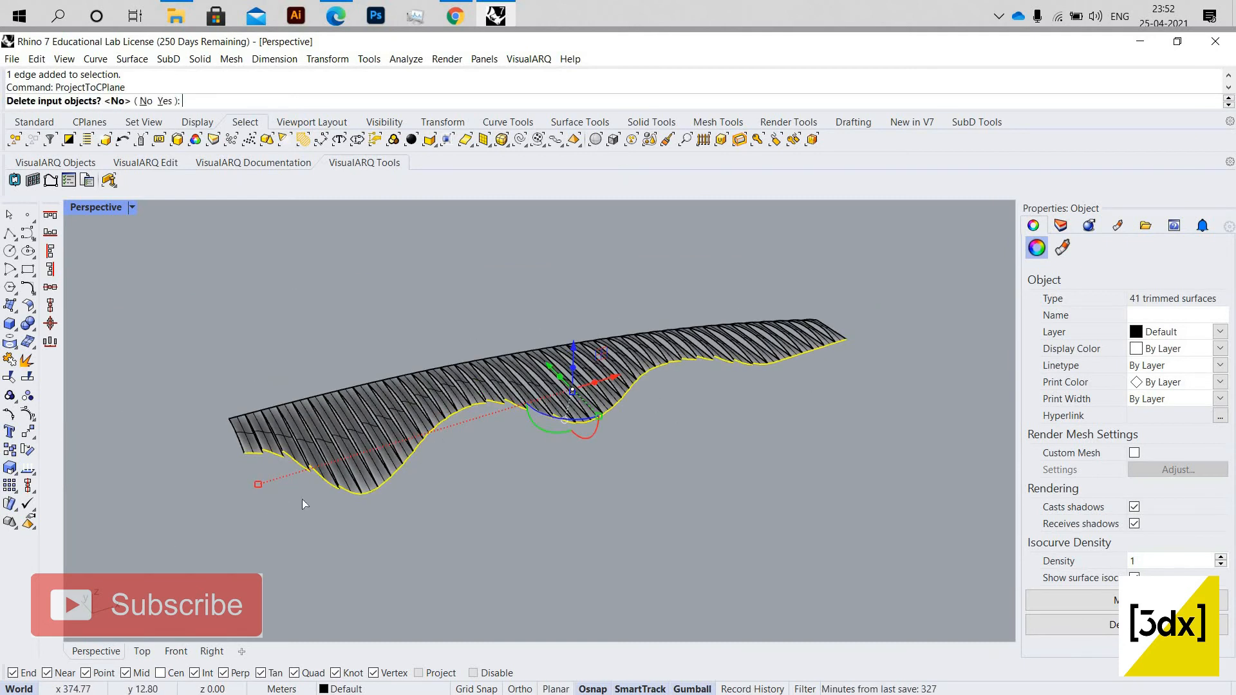
key(Return)
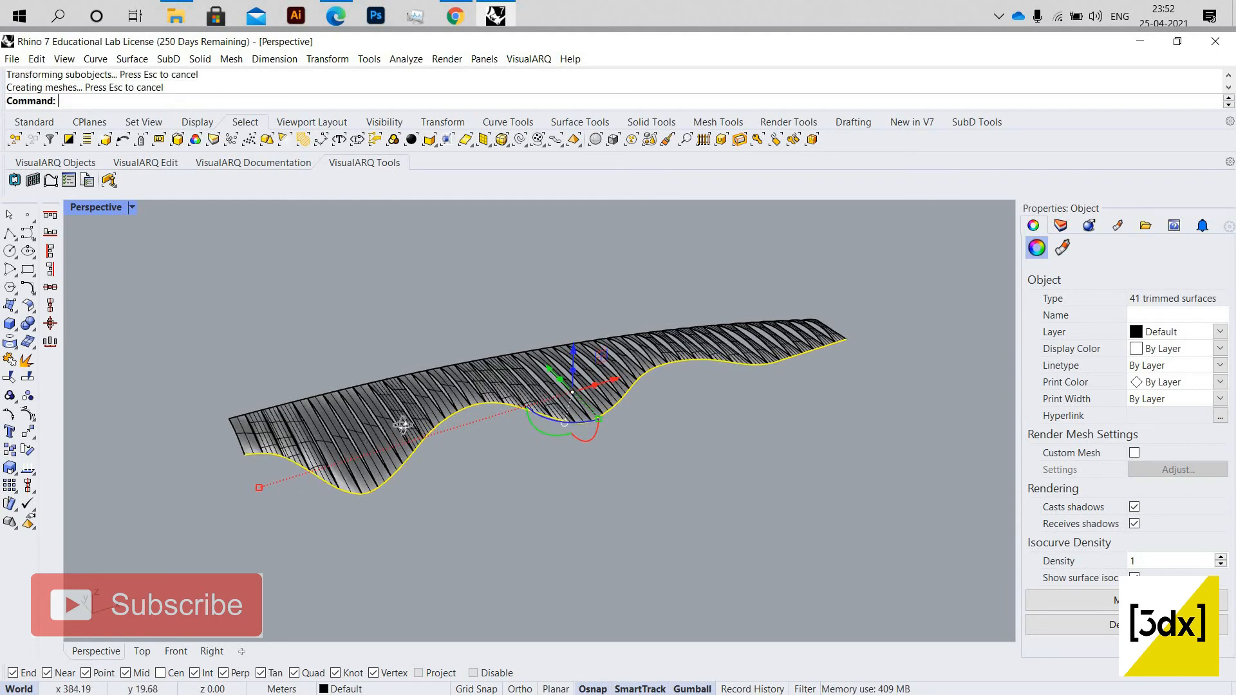
Deselect the edges and examine the projected strips and their smooth wavy lower edge from several angles and distances.
right_drag(501, 362, 507, 359)
scroll(507, 359, up, 5)
click(695, 396)
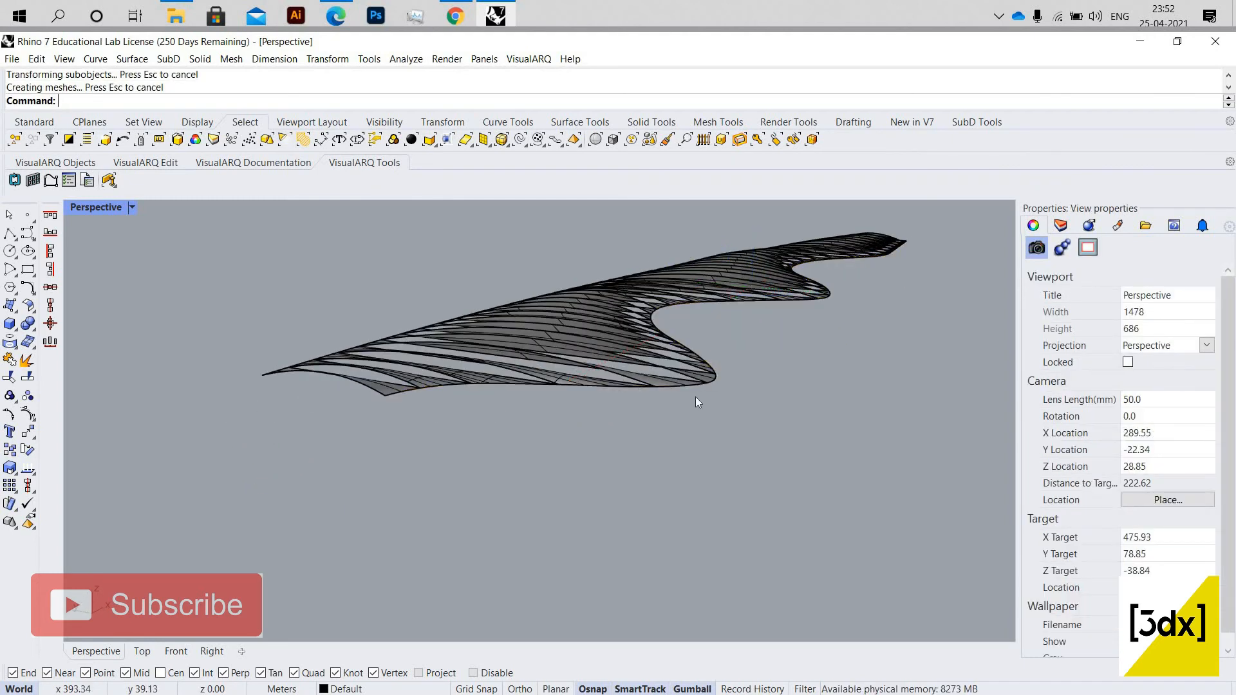
scroll(693, 385, up, 4)
scroll(497, 465, down, 4)
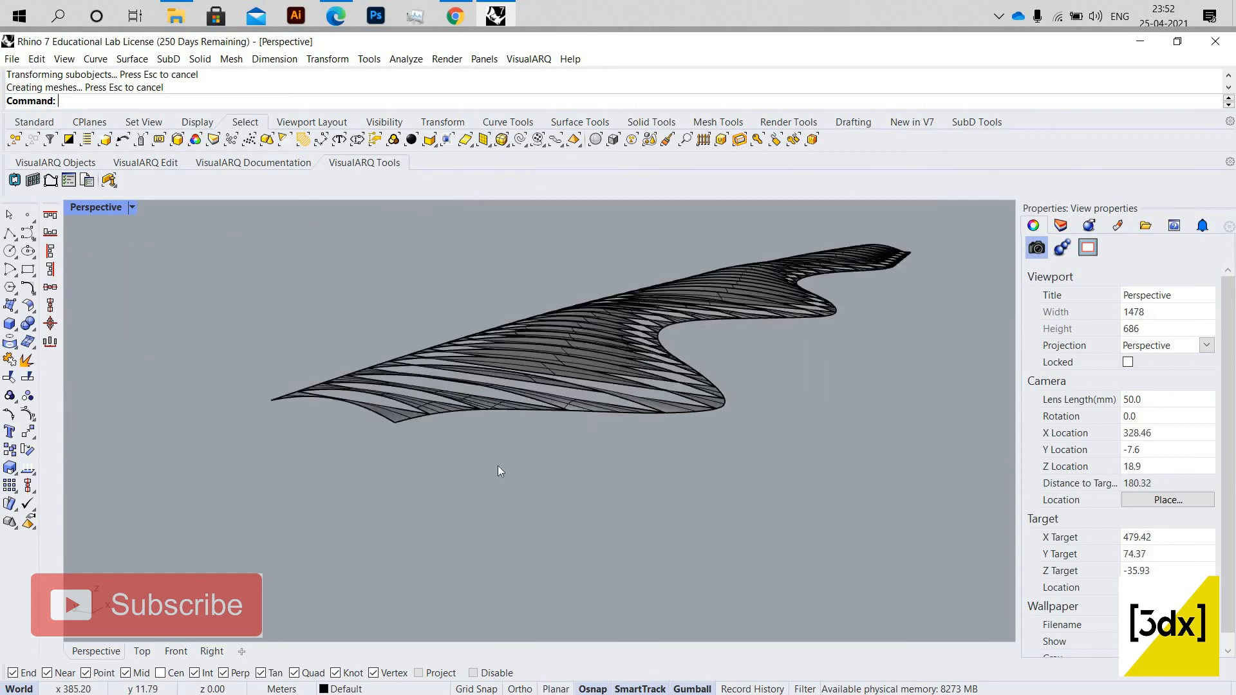
right_drag(497, 466, 620, 552)
scroll(489, 433, down, 2)
scroll(490, 434, up, 8)
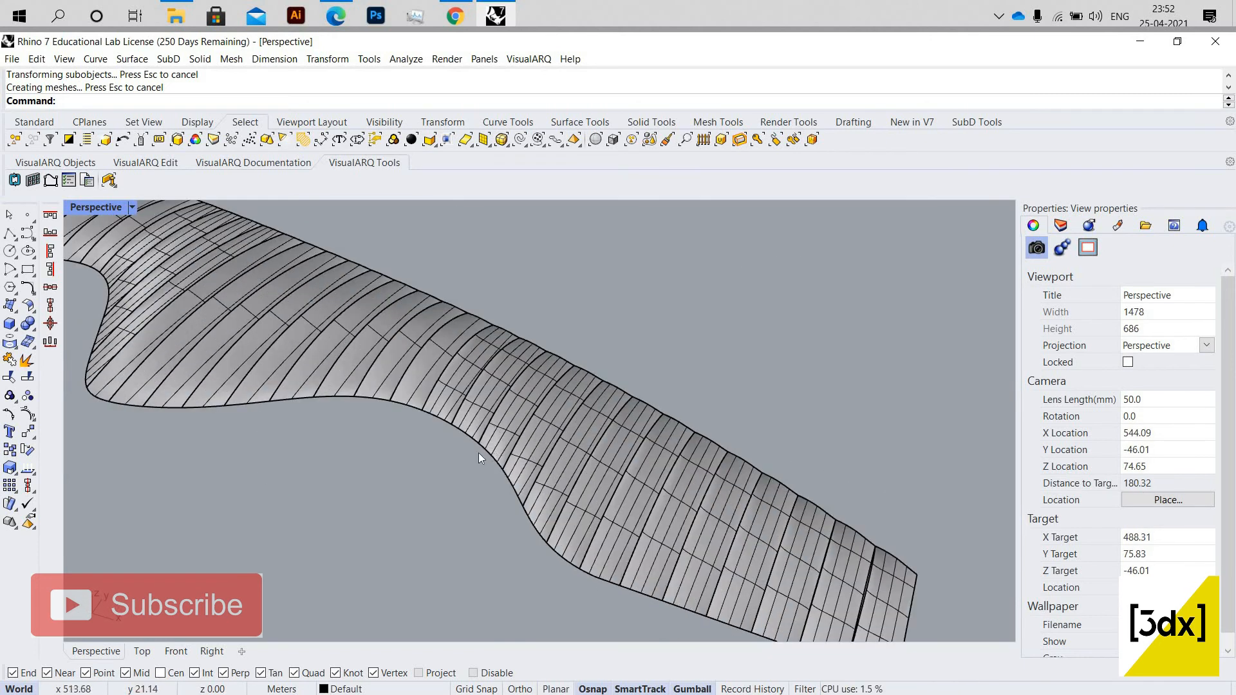
scroll(486, 445, down, 8)
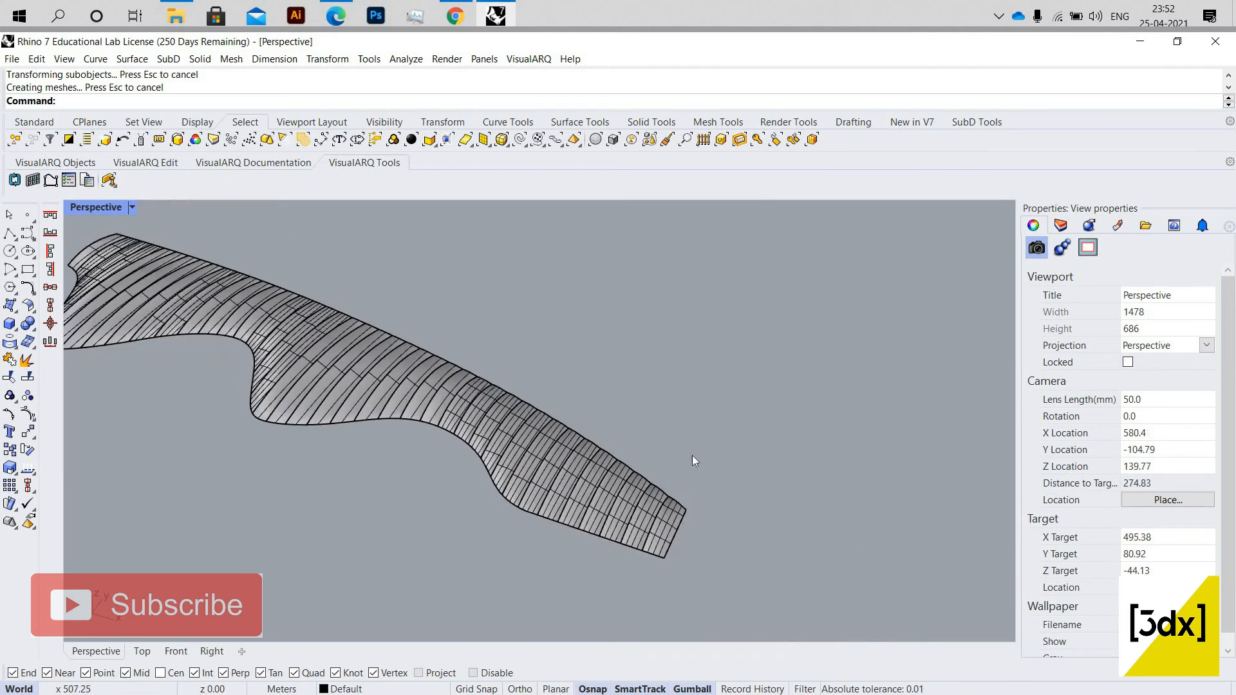
right_drag(693, 458, 872, 419)
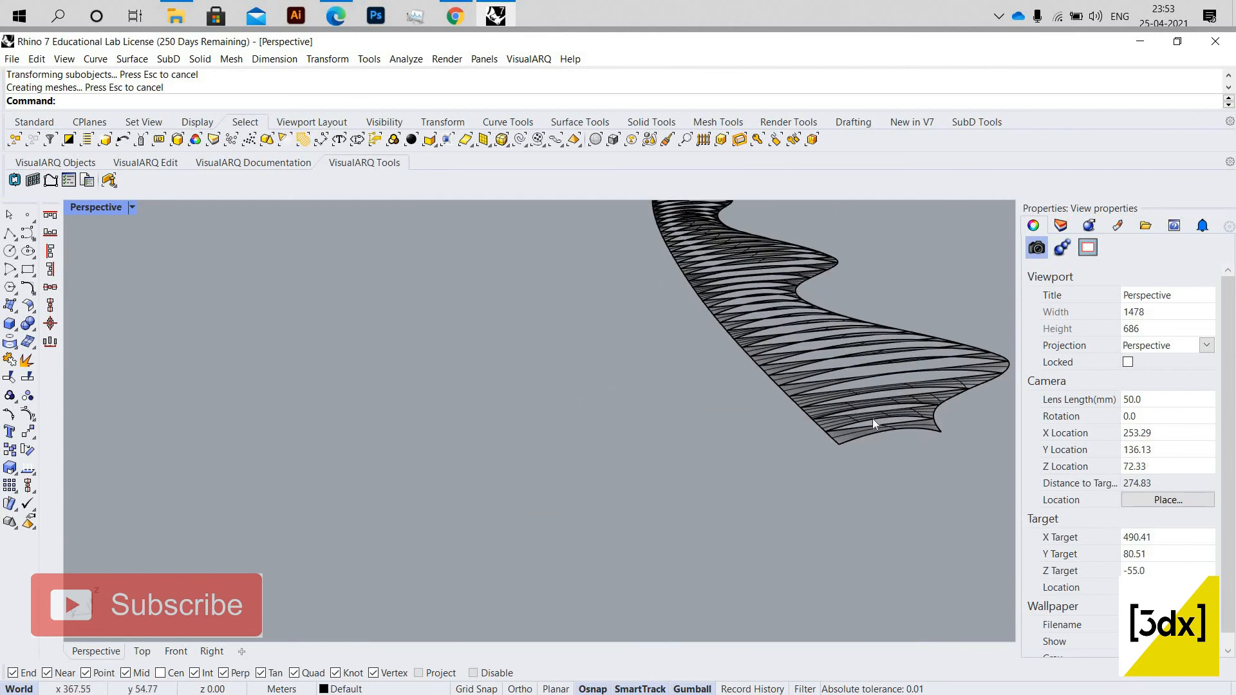
scroll(834, 443, up, 6)
scroll(667, 500, down, 8)
mouse_move(621, 489)
right_down()
mouse_move(488, 531)
mouse_move(461, 478)
mouse_move(627, 478)
mouse_move(741, 496)
mouse_move(689, 515)
mouse_move(651, 504)
mouse_move(548, 531)
right_up()
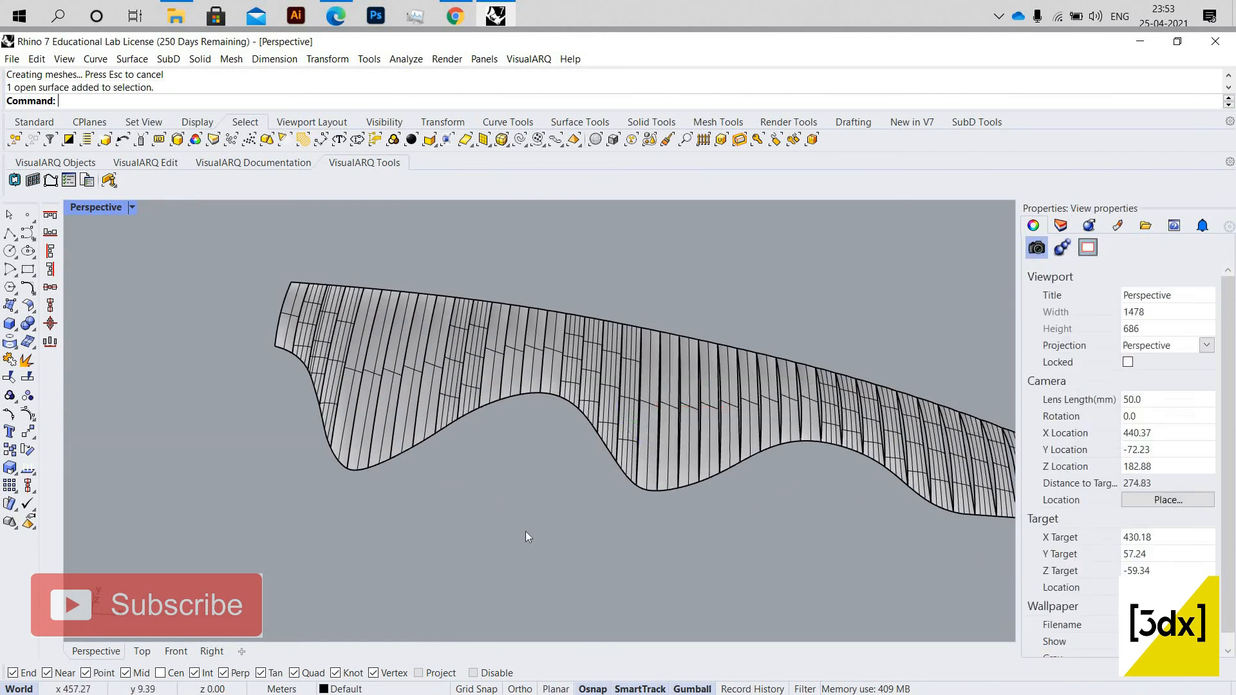
Show all hidden objects so the building model and the rectangle around the strips are available again.
middle_click(525, 531)
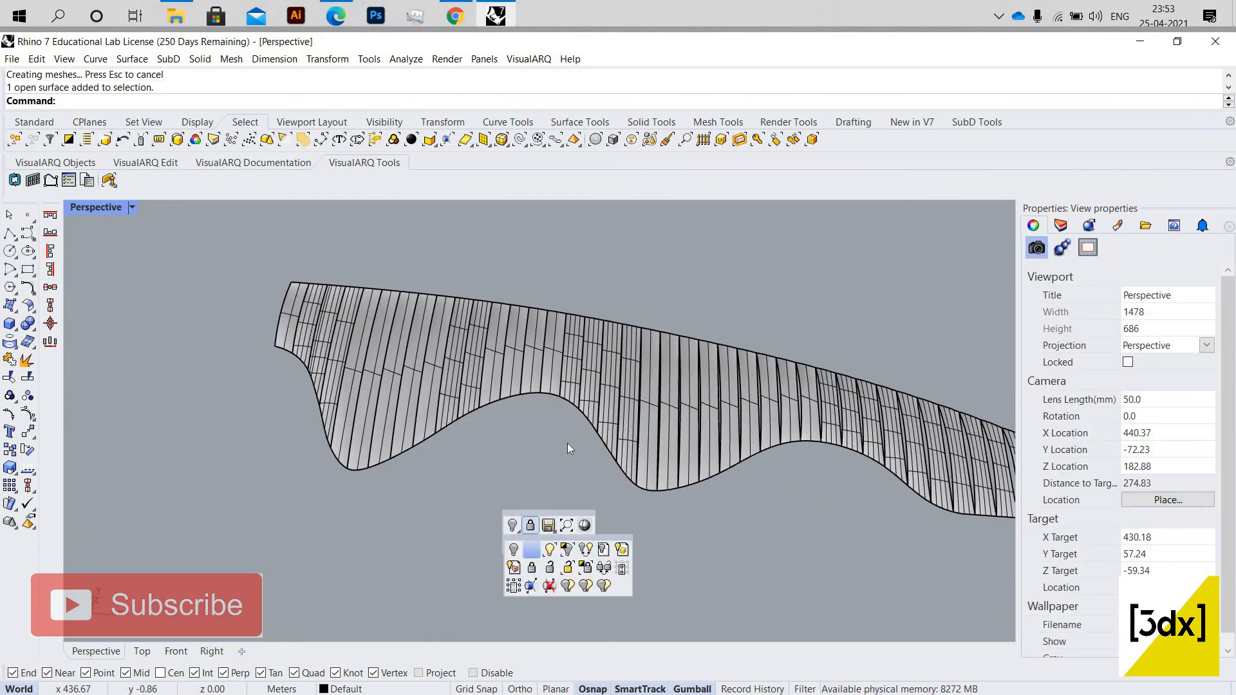
click(531, 549)
scroll(566, 444, down, 5)
scroll(569, 430, up, 2)
scroll(569, 430, up, 4)
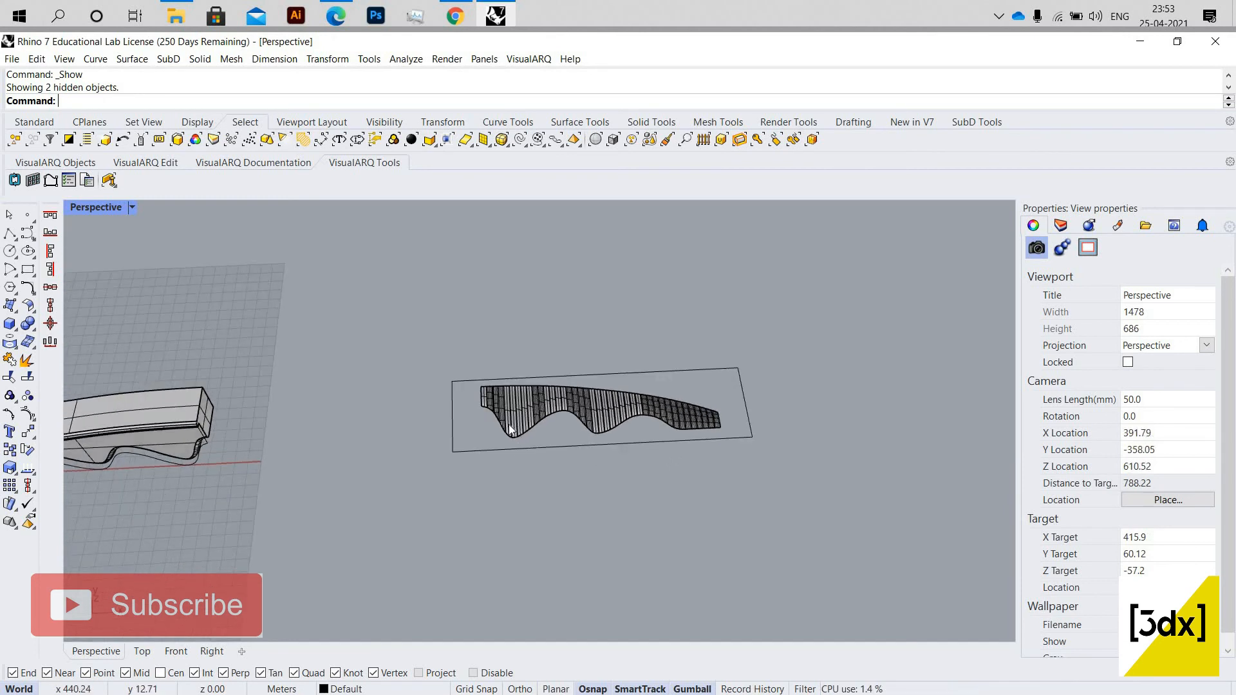
Create a planar surface with PlanarSrf from the closed wavy outline curve of the strips, and clear the selection.
click(519, 426)
click(549, 464)
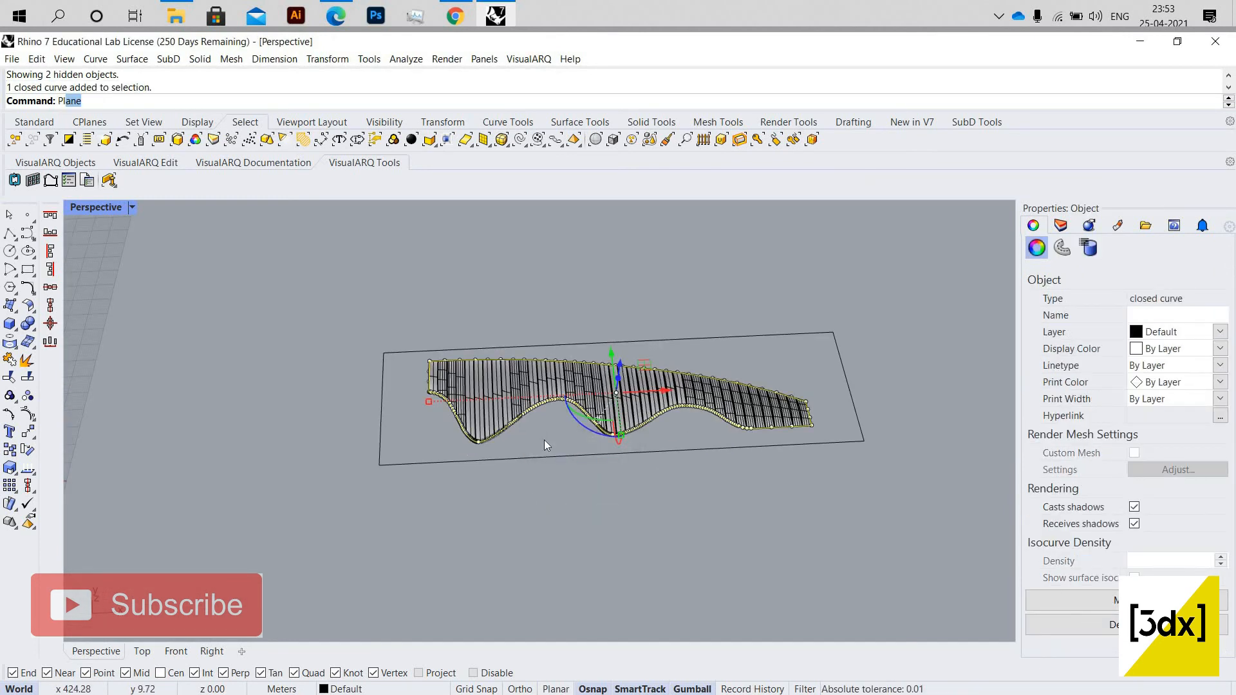
text(an)
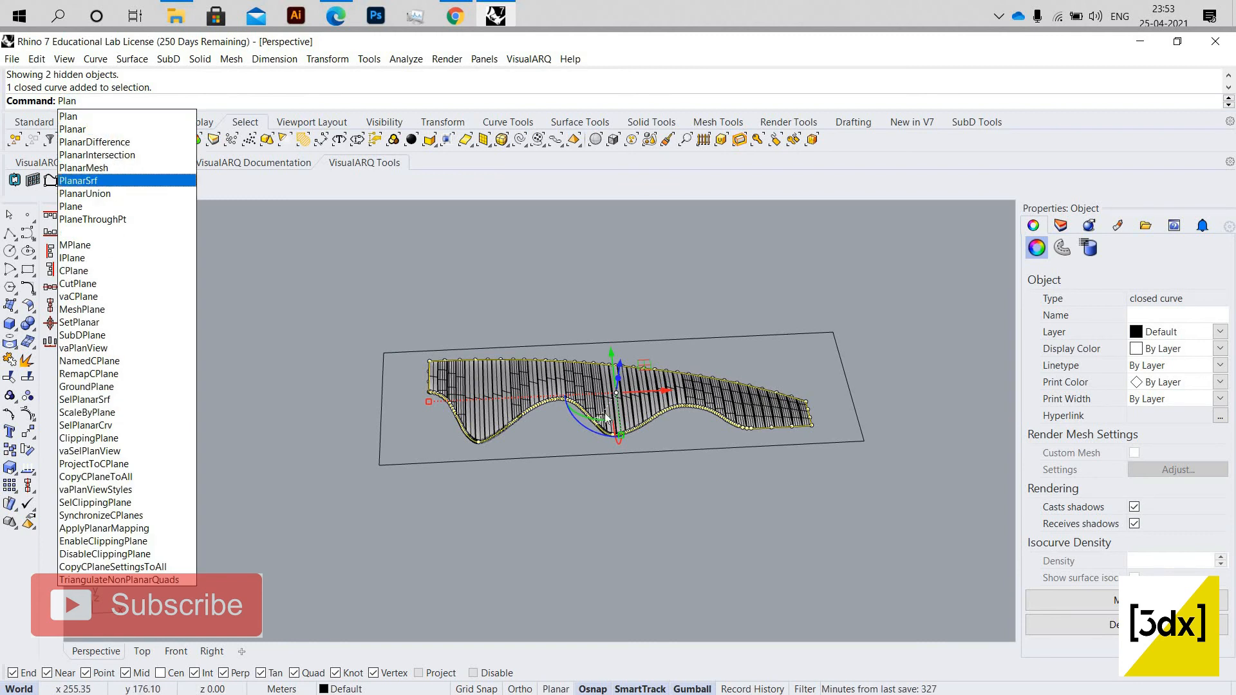
click(79, 180)
scroll(606, 390, up, 5)
key(Escape)
mouse_move(606, 391)
right_down()
mouse_move(618, 347)
mouse_move(675, 375)
mouse_move(538, 425)
mouse_move(625, 372)
mouse_move(346, 366)
right_up()
scroll(638, 369, down, 10)
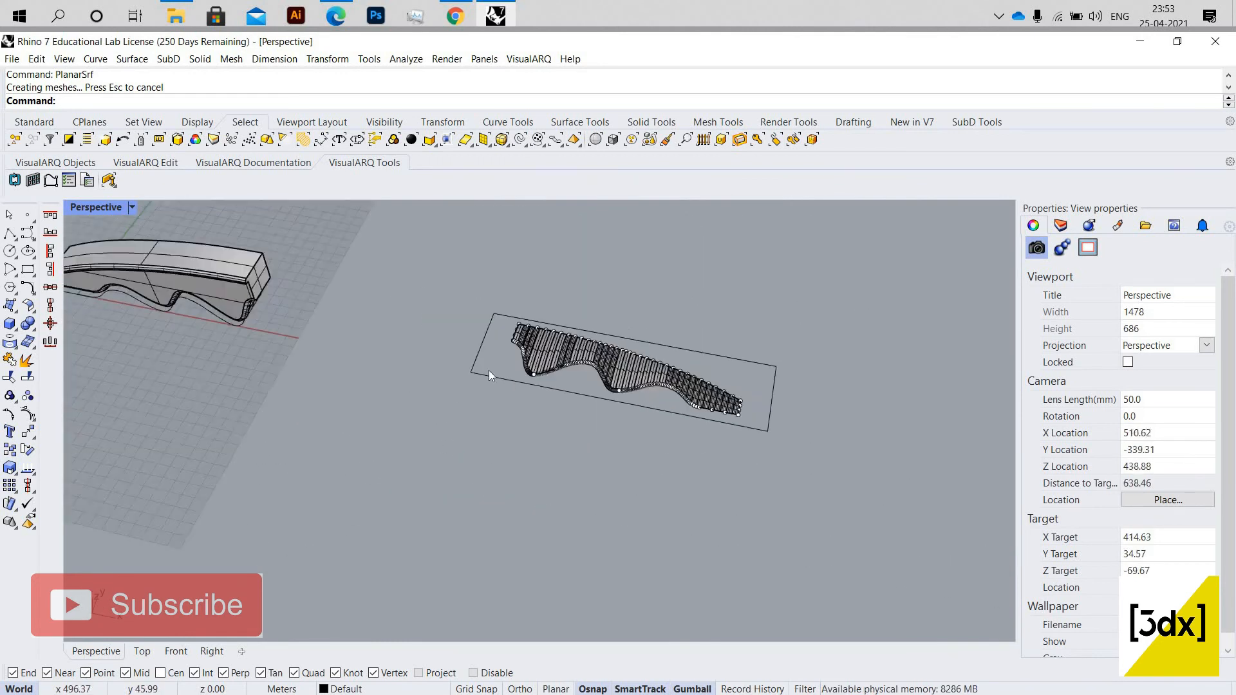
Window-select the strips with their backing surface and outline curve, without the rectangle, and return to the four-viewport layout.
mouse_move(473, 344)
mouse_down()
mouse_move(935, 535)
mouse_move(946, 500)
mouse_up()
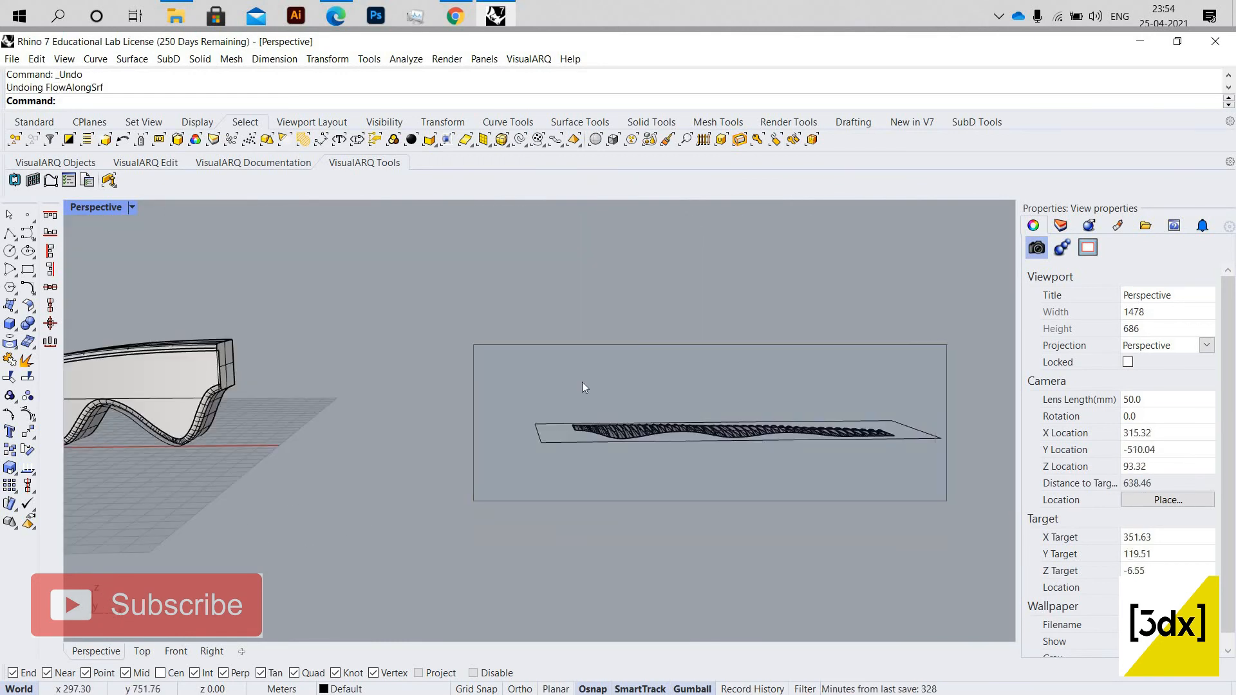
right_drag(582, 386, 589, 432)
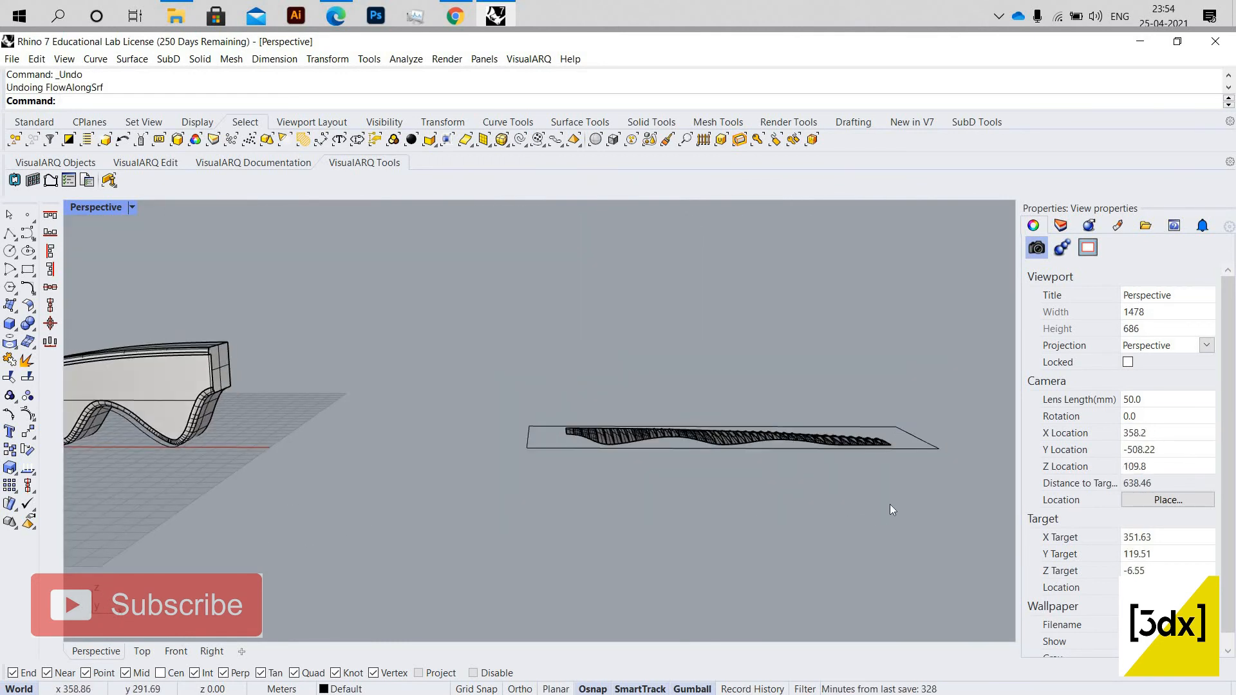
drag(546, 378, 901, 507)
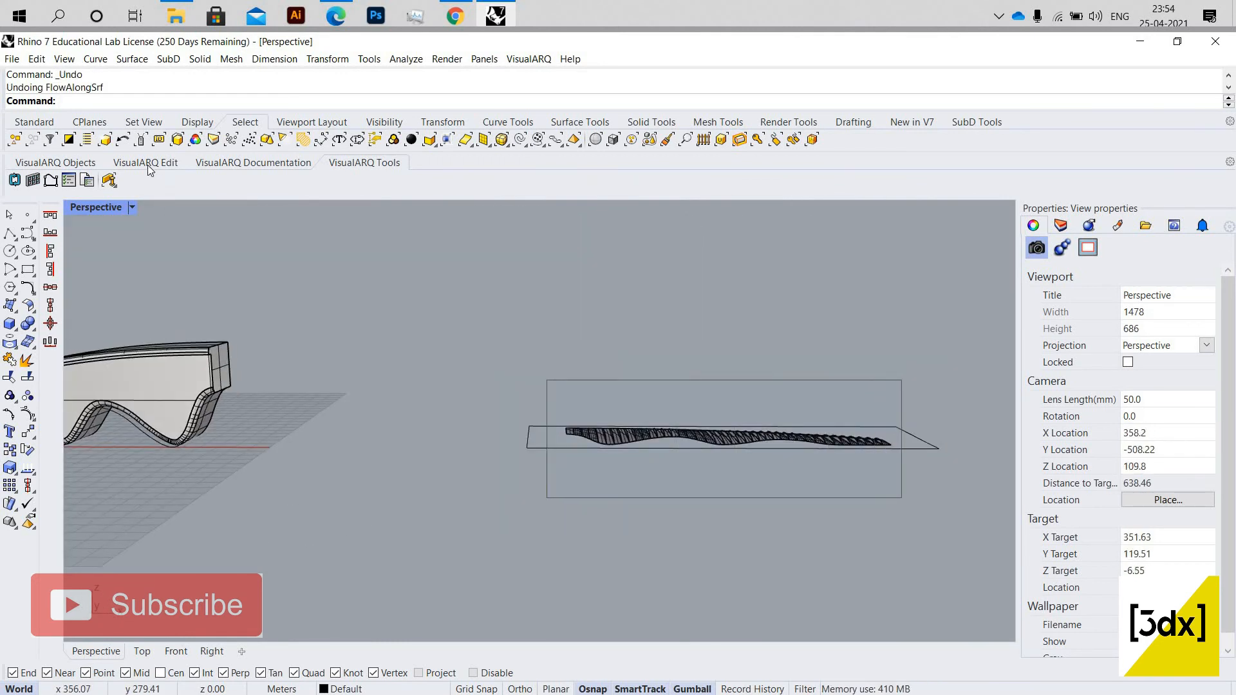
double_click(98, 207)
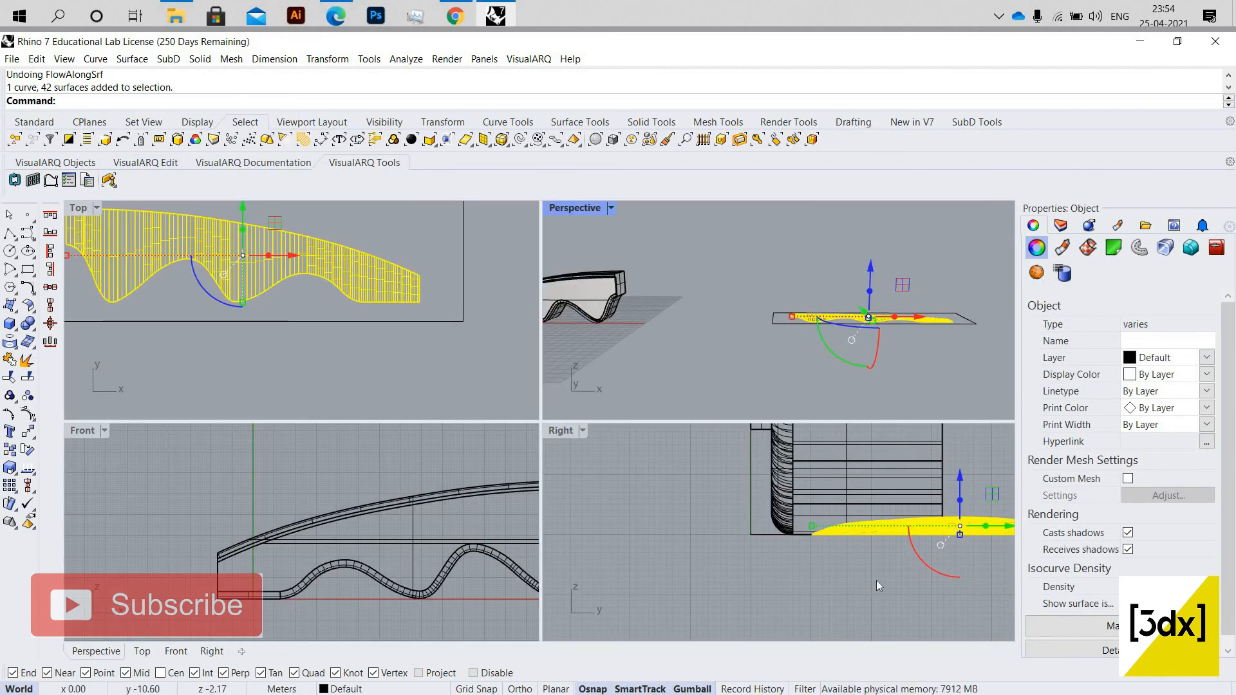
scroll(657, 541, down, 5)
scroll(323, 354, down, 8)
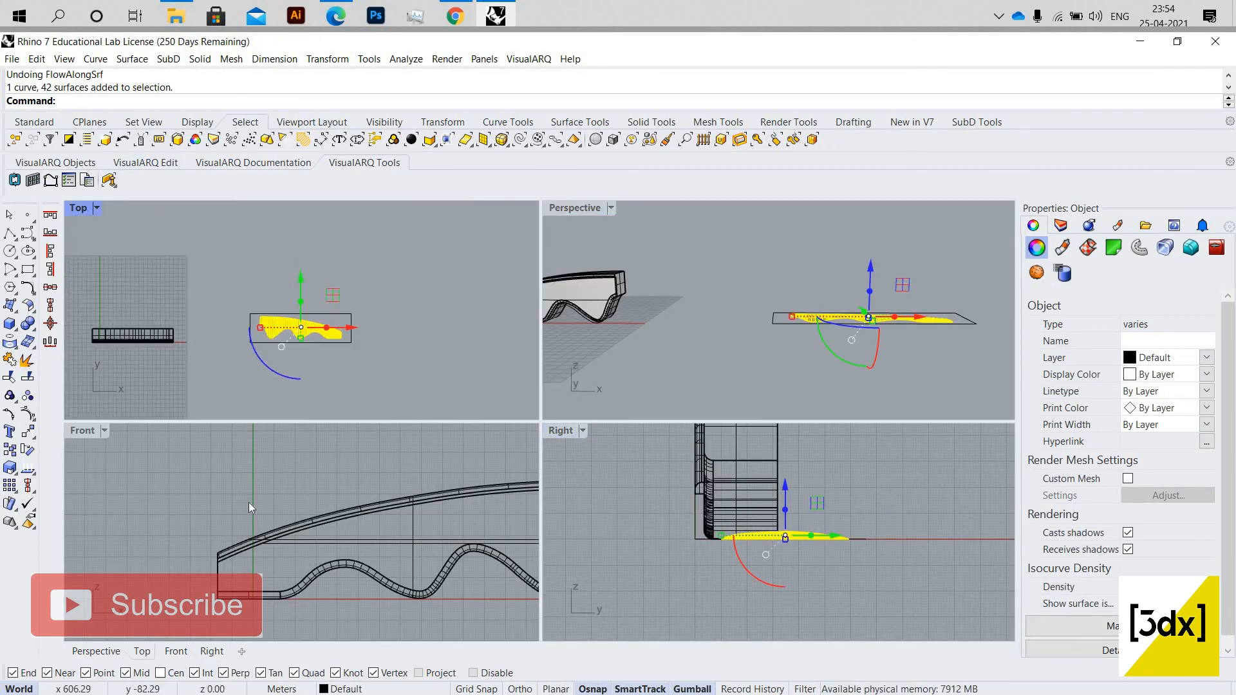
scroll(410, 527, down, 6)
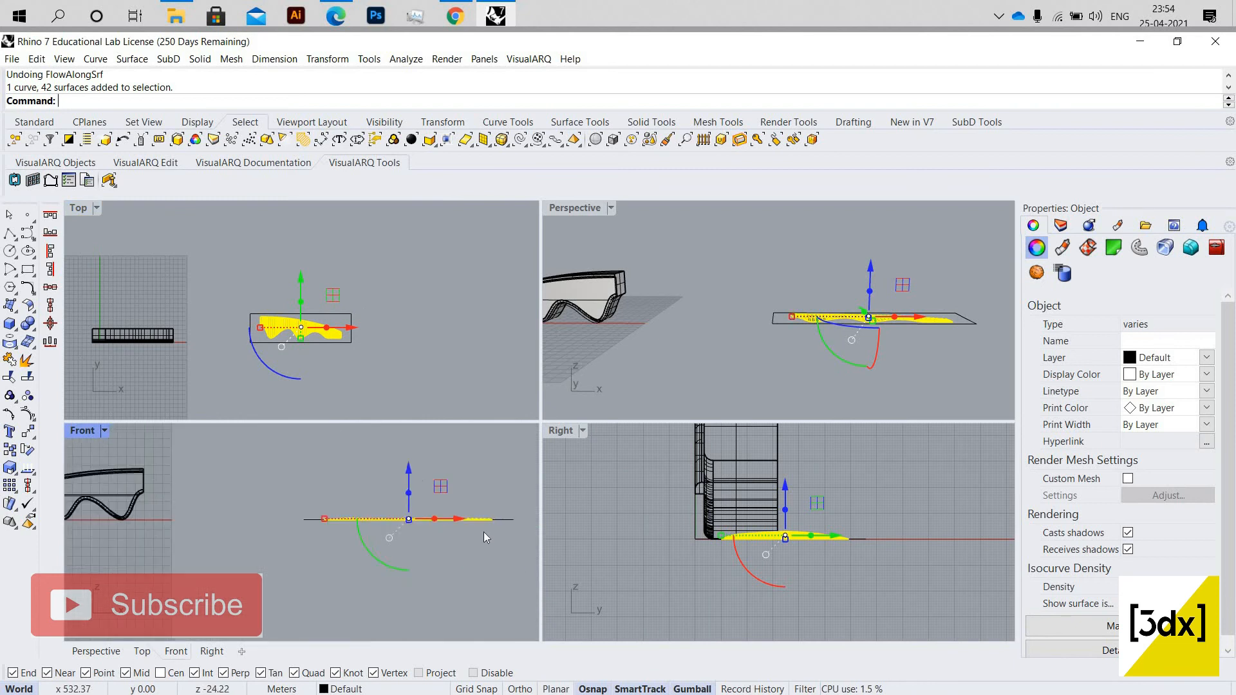
Try mirroring the selected strips as a copy across their horizontal base line in the Front view, and undo the mirror.
scroll(484, 531, up, 4)
text(mirror)
key(Return)
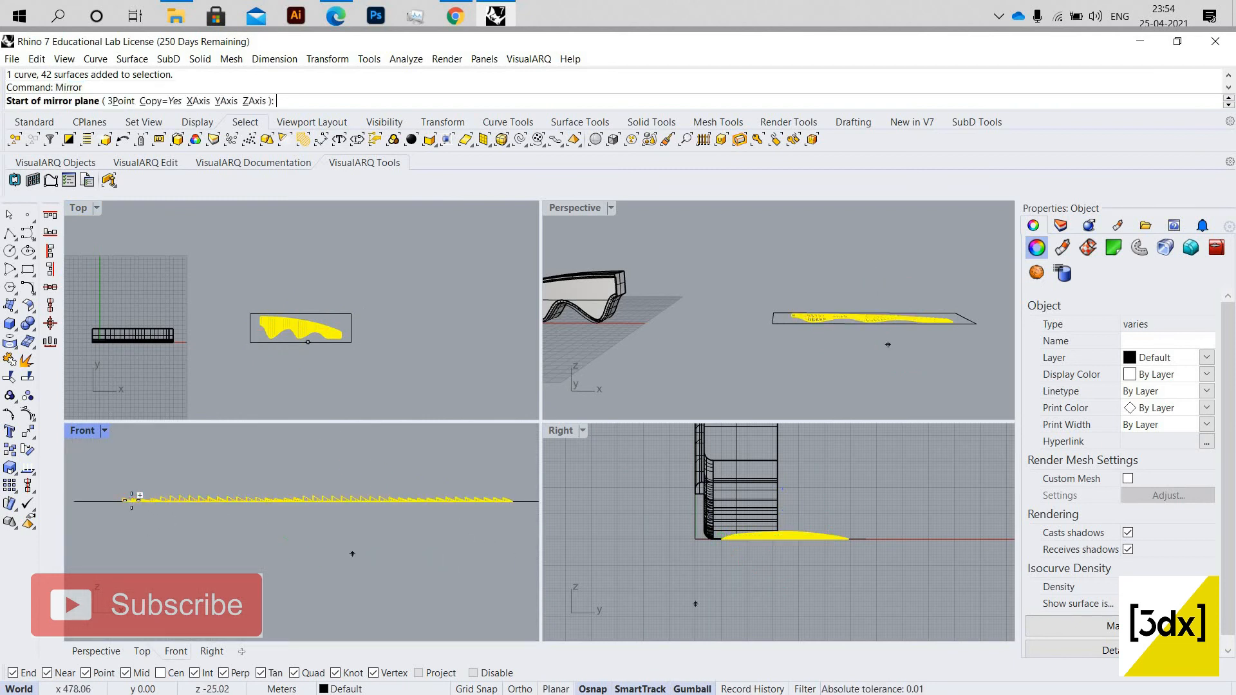
scroll(139, 496, up, 5)
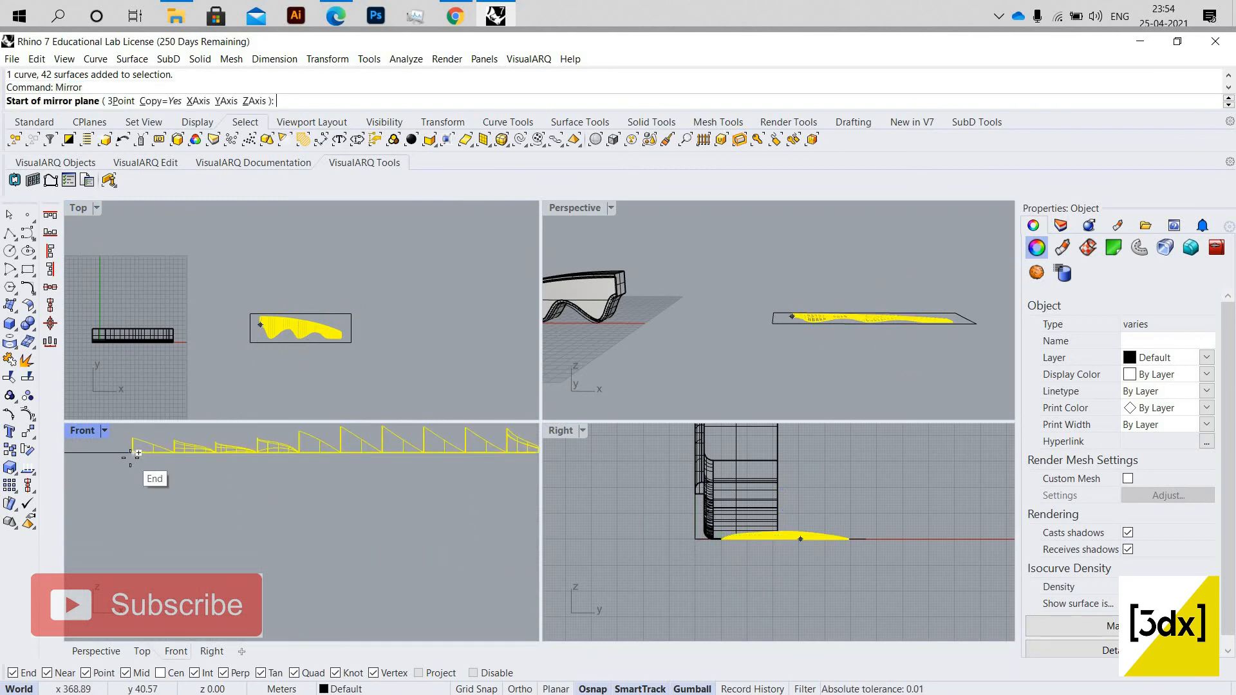
click(133, 453)
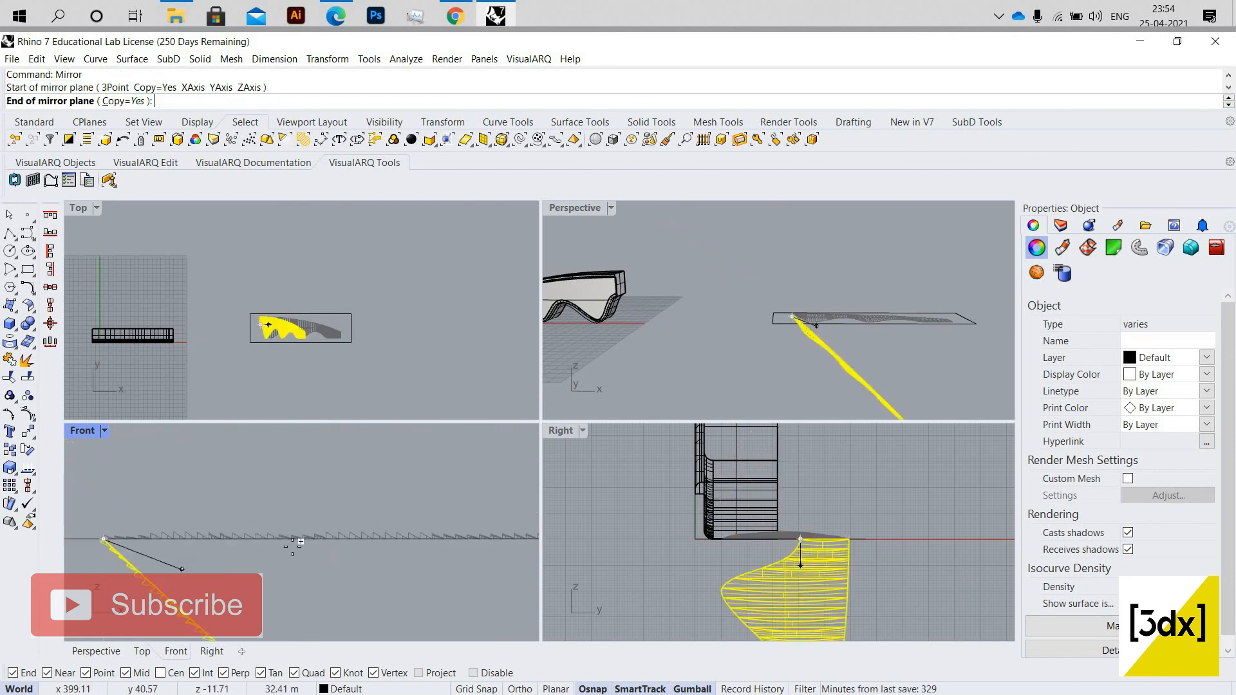
scroll(303, 579, down, 4)
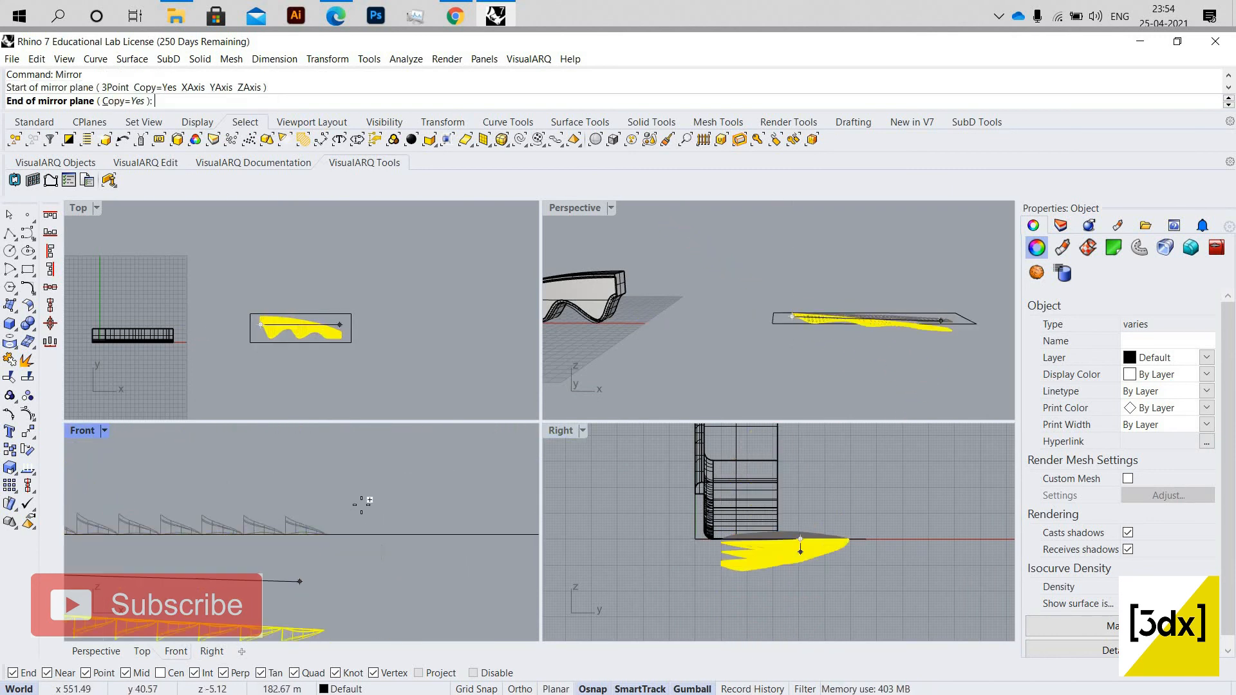
scroll(359, 502, up, 3)
click(408, 510)
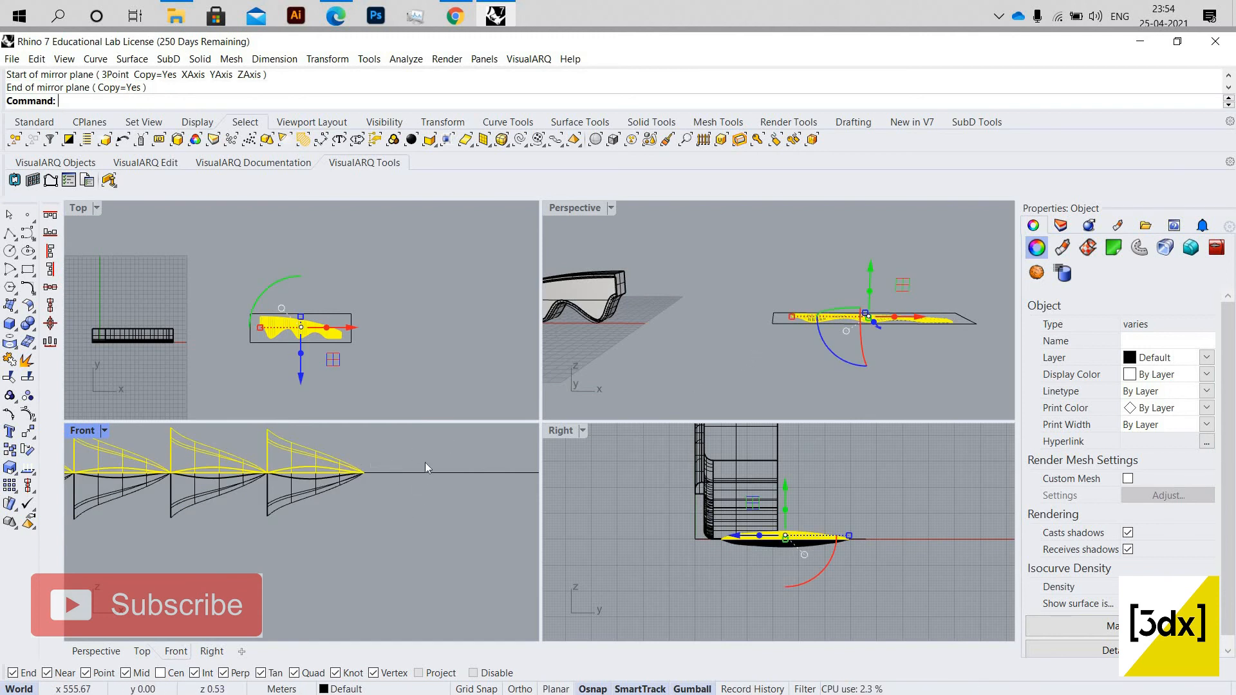
scroll(425, 462, down, 5)
key(Escape)
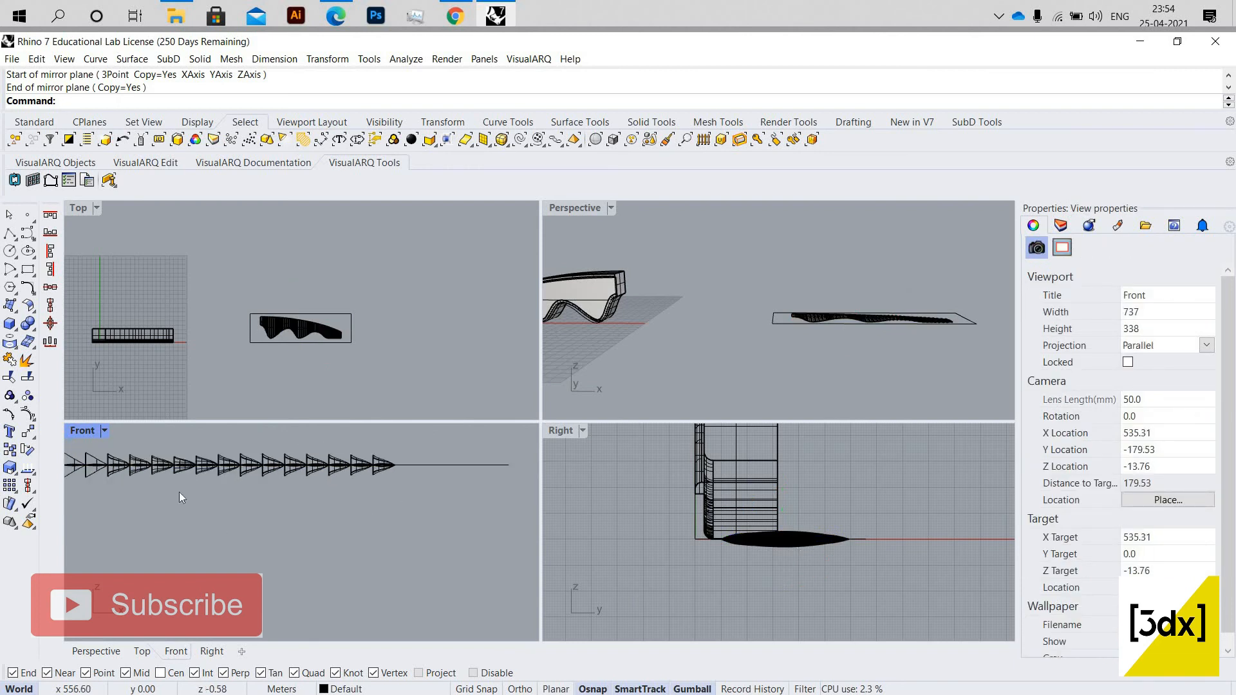
scroll(346, 482, down, 3)
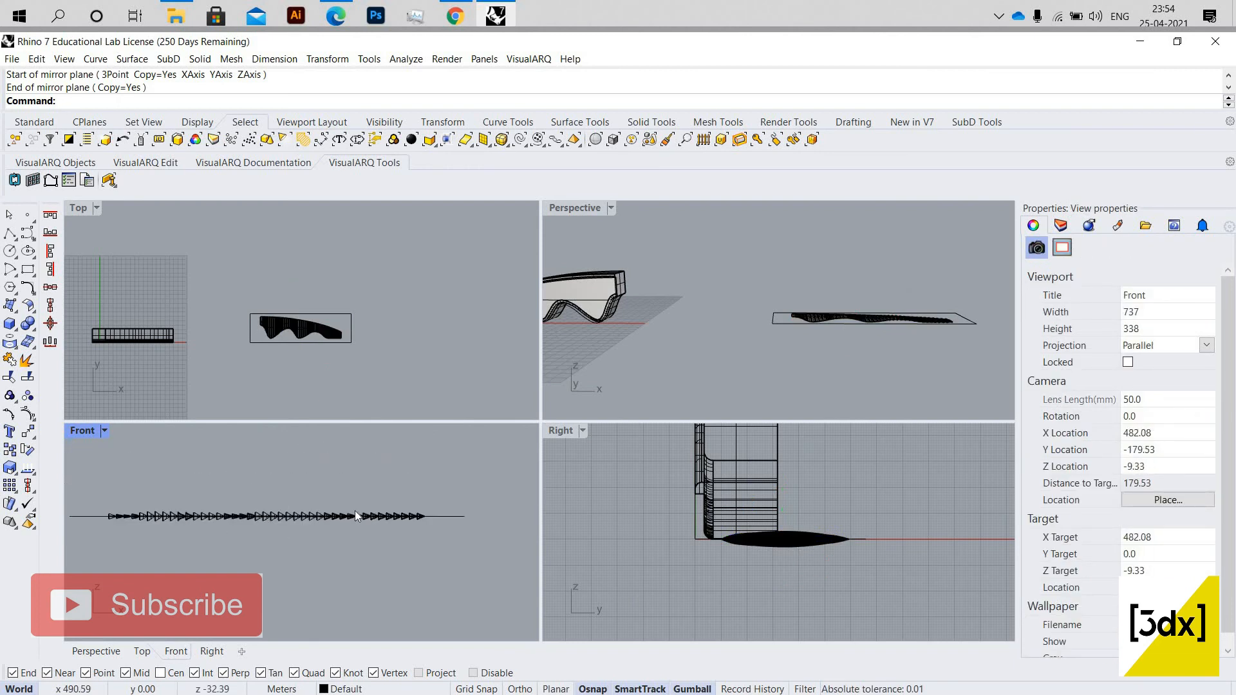
scroll(361, 509, up, 1)
key(ctrl+z)
Reselect the strips assembly and mirror it across its horizontal base line in the Front view with Copy=No, and inspect the flipped strips in Perspective.
scroll(396, 498, down, 6)
drag(165, 491, 430, 535)
scroll(430, 535, up, 4)
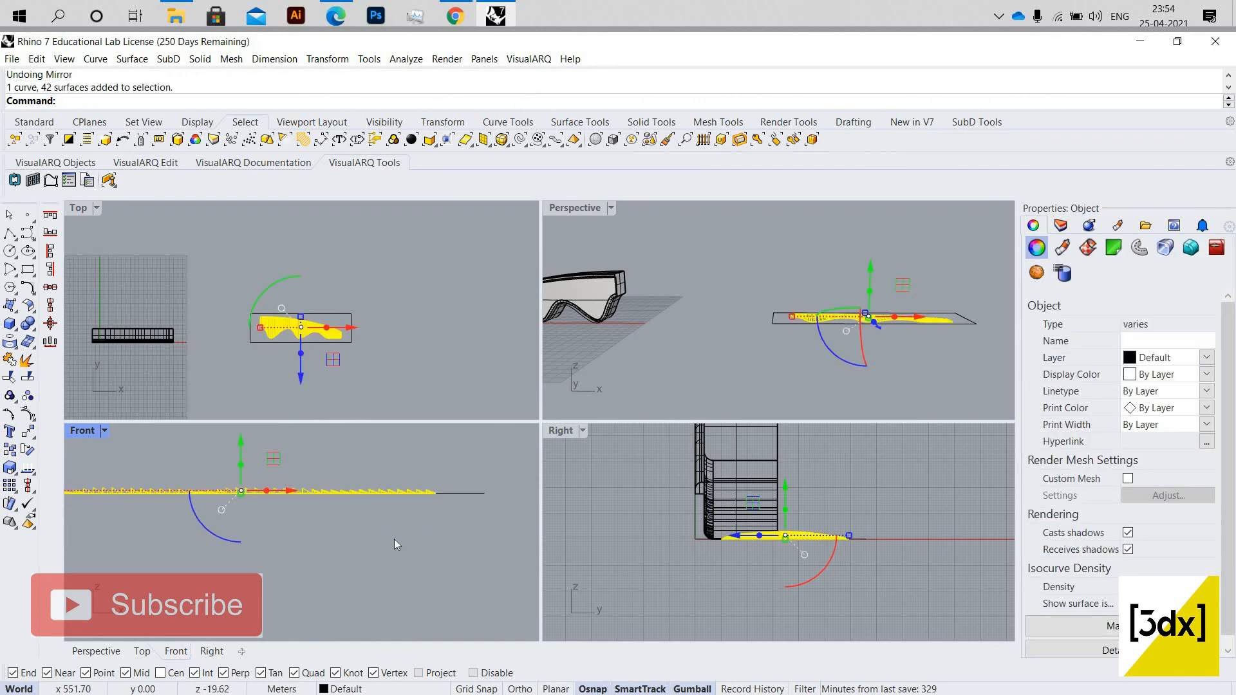
text(mirror)
key(Return)
scroll(435, 521, down, 6)
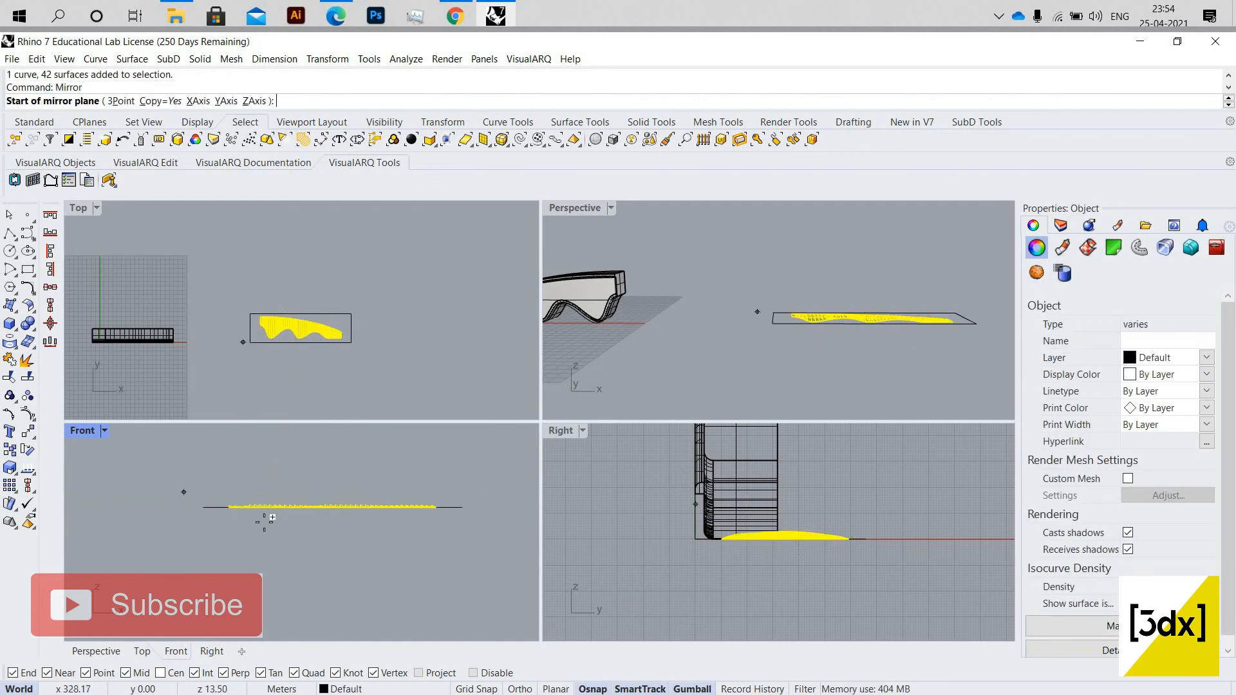
scroll(265, 520, up, 9)
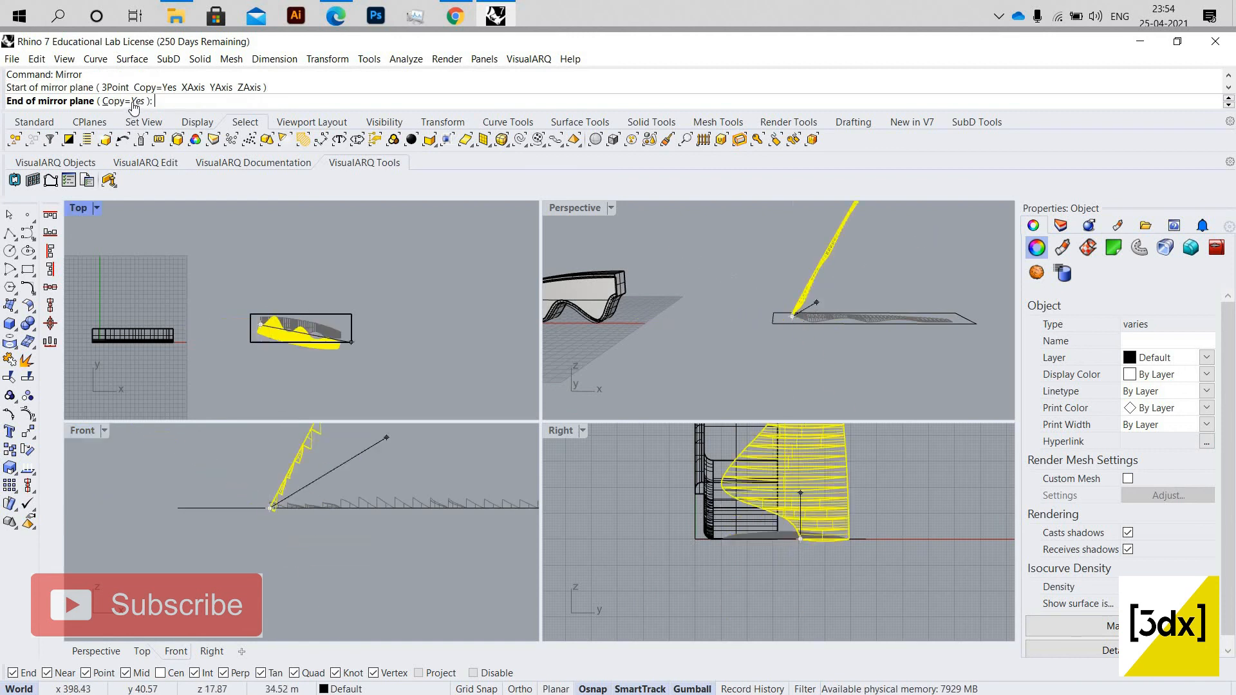
click(131, 101)
scroll(181, 501, down, 4)
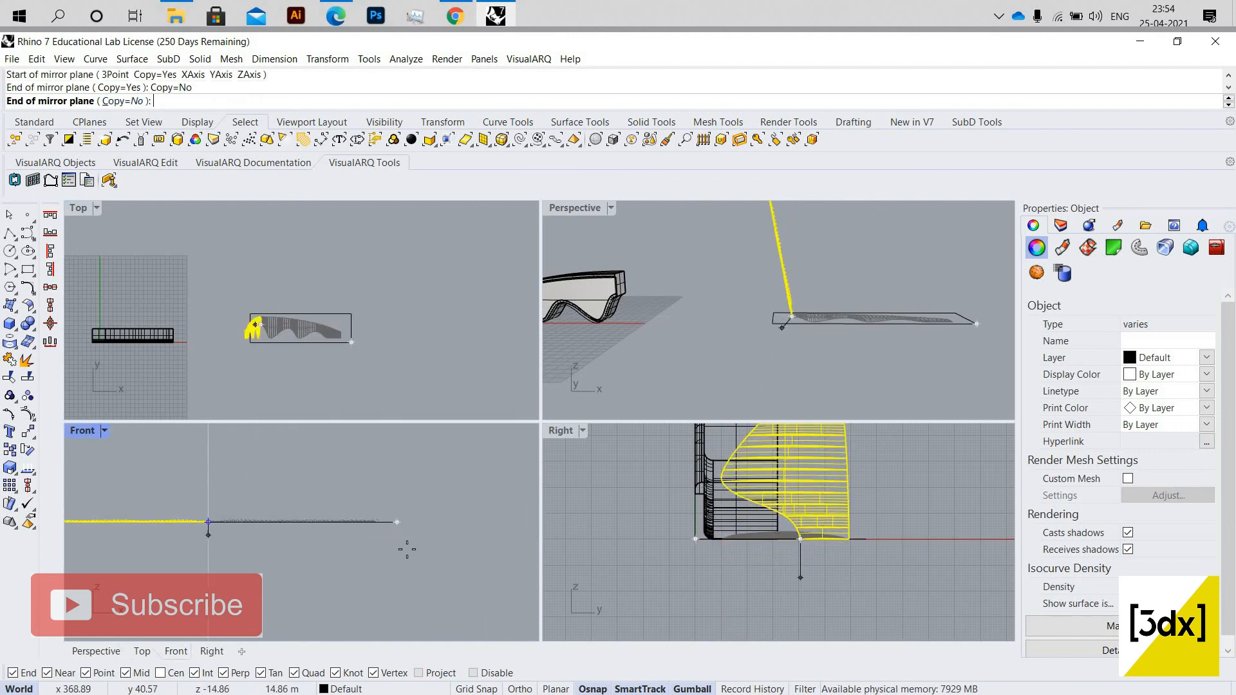
click(326, 473)
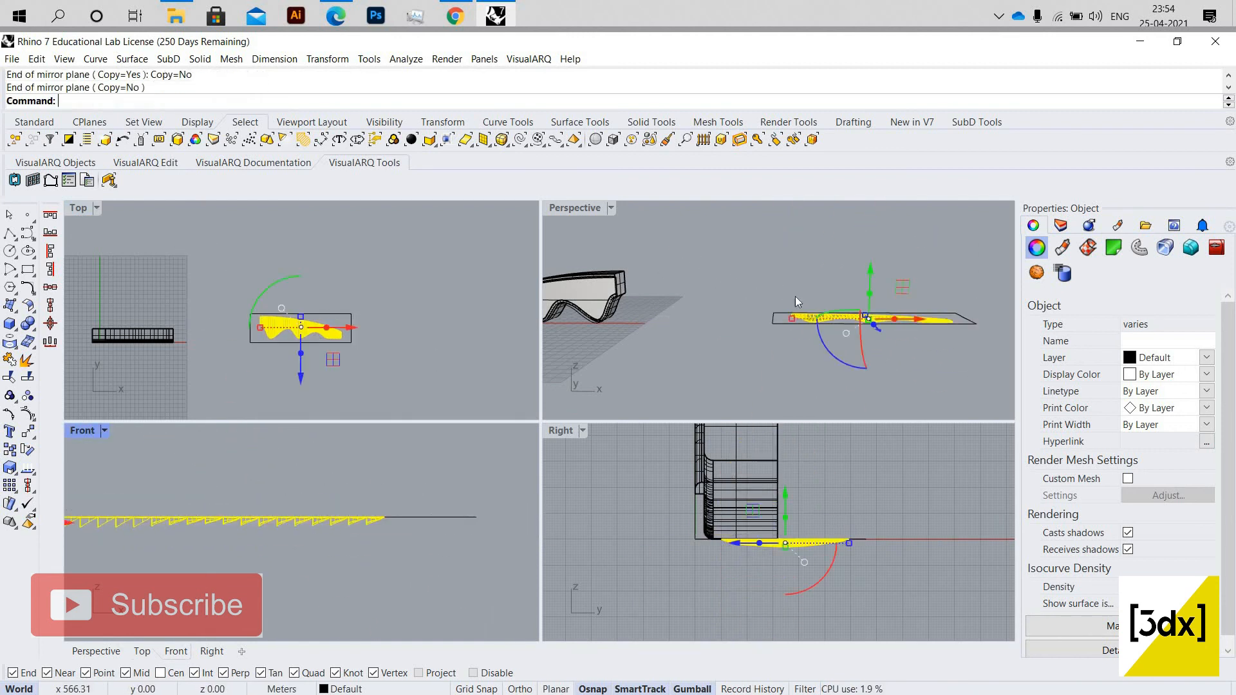
click(908, 320)
right_drag(908, 320, 798, 325)
scroll(785, 317, up, 12)
scroll(718, 212, down, 4)
right_drag(798, 207, 778, 241)
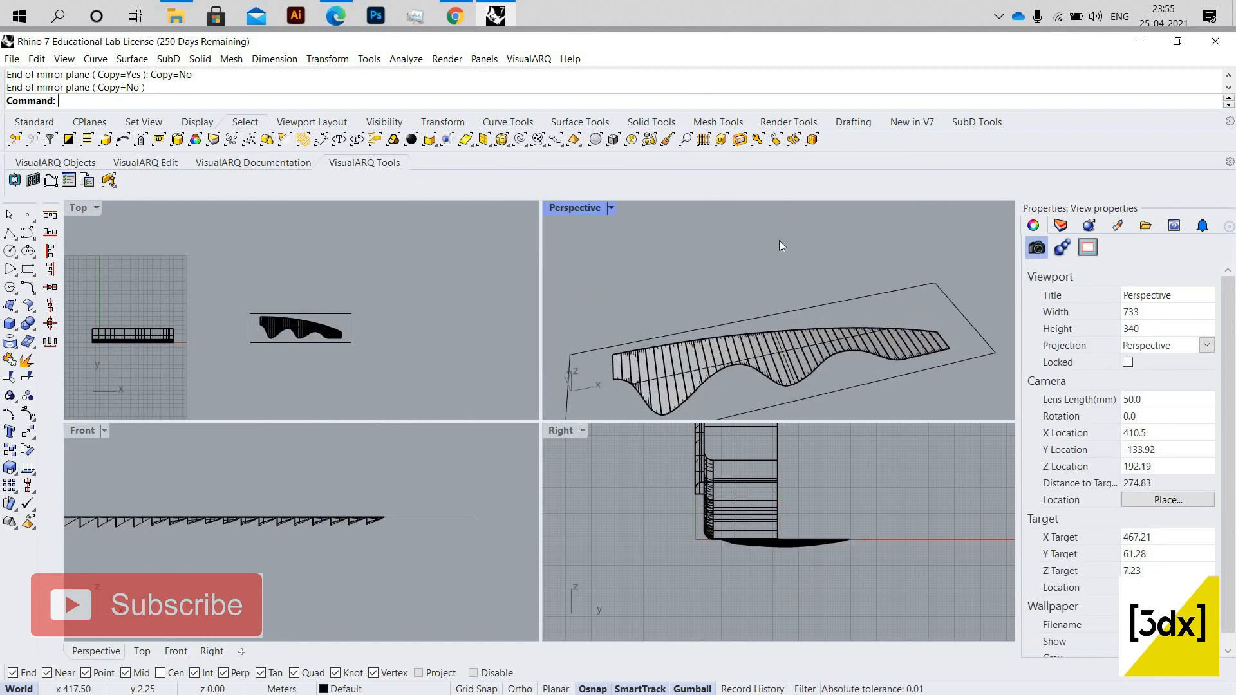
Start FlowAlongSrf and window-select the flipped strips with their backing surface as the objects to flow, without the surrounding rectangle.
scroll(854, 283, down, 12)
right_drag(658, 289, 697, 300)
scroll(697, 300, up, 4)
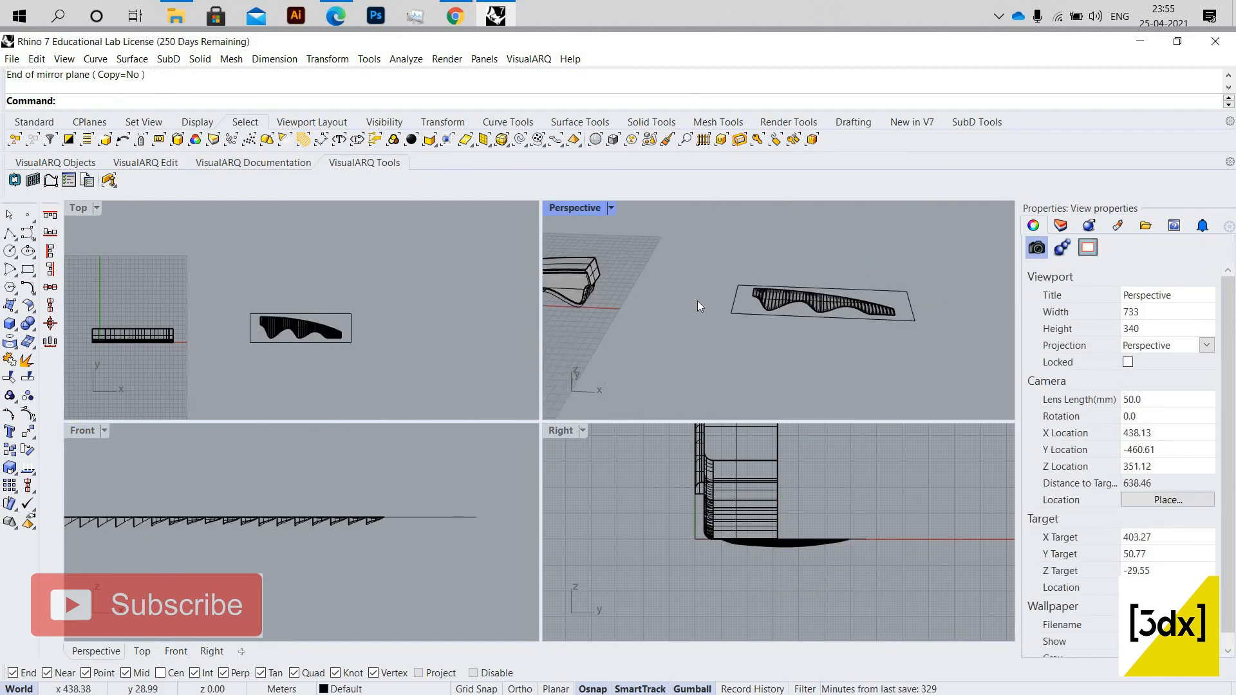
text(FlowAlongSrf)
key(Return)
right_drag(784, 331, 683, 269)
scroll(683, 270, up, 6)
drag(647, 251, 927, 343)
scroll(927, 343, up, 3)
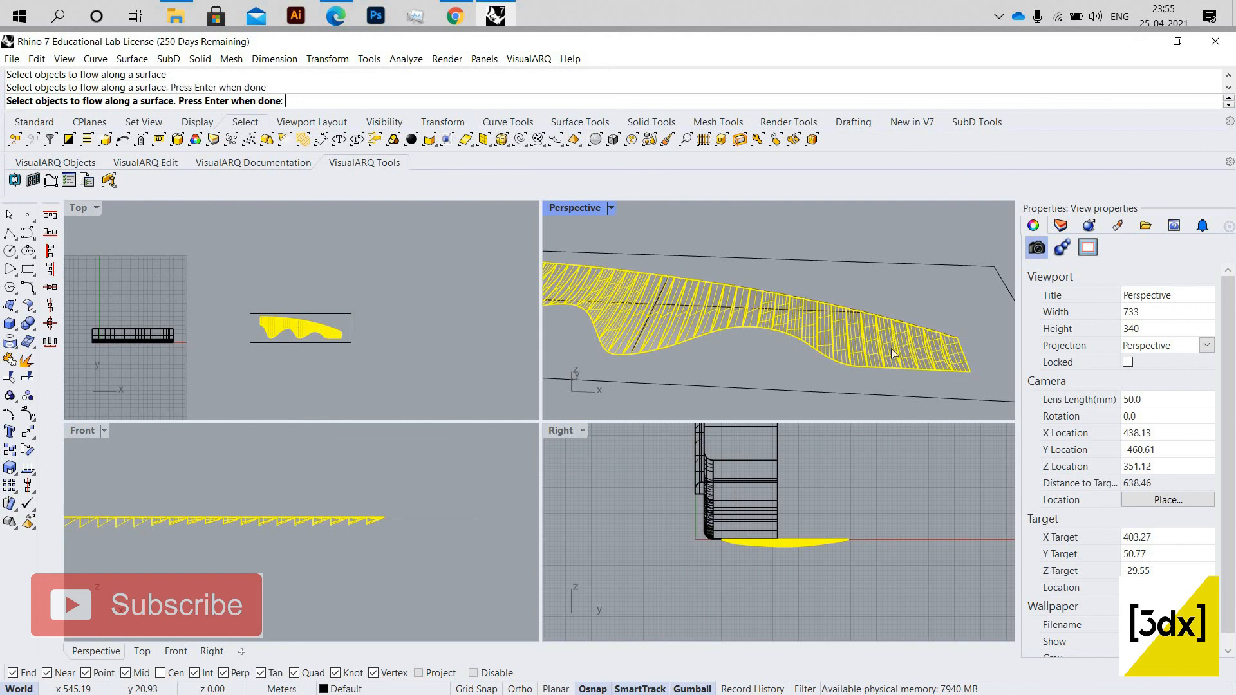
scroll(890, 346, down, 4)
right_drag(811, 342, 839, 333)
right_click(839, 334)
scroll(896, 334, down, 7)
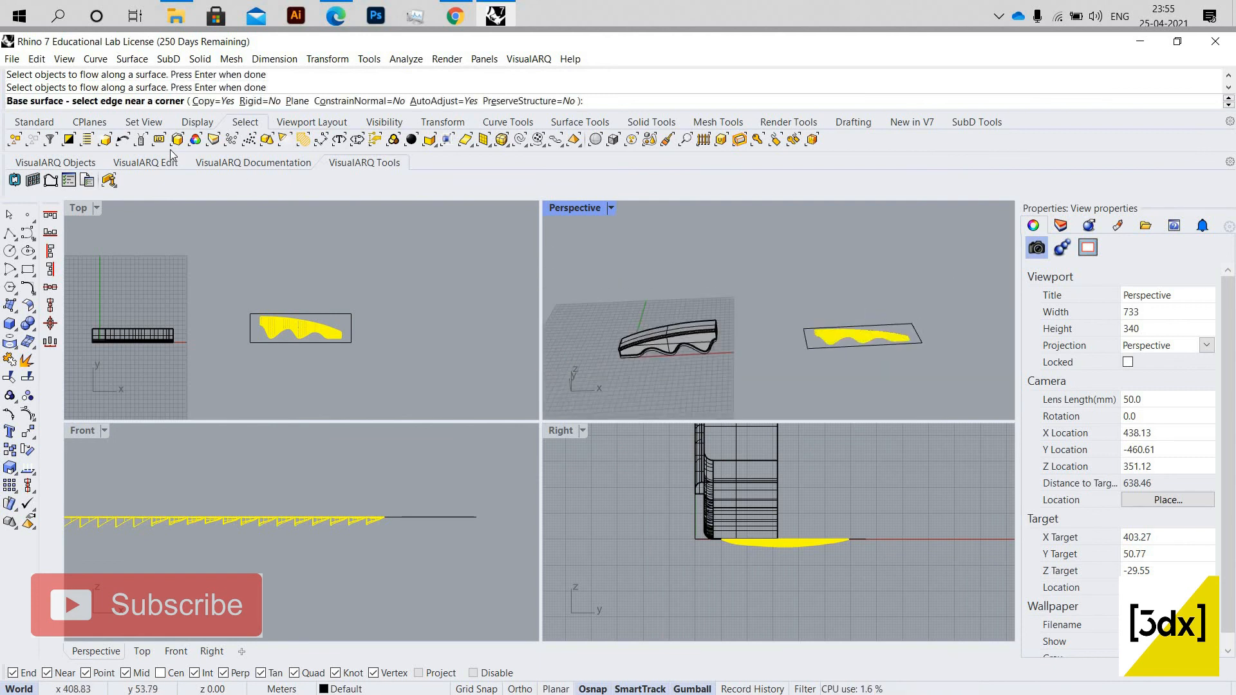
Pick the flat backing surface of the strips as the flow's base surface, near the corner at its left end.
scroll(825, 335, up, 5)
scroll(817, 347, up, 8)
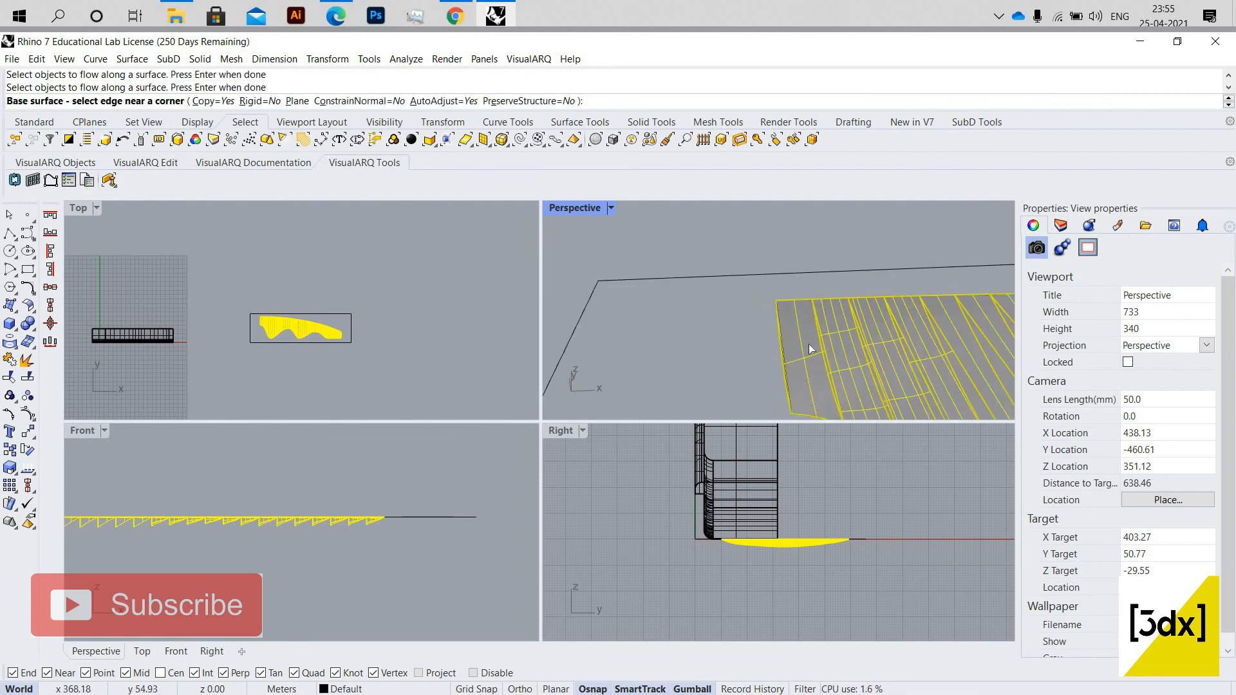
click(816, 343)
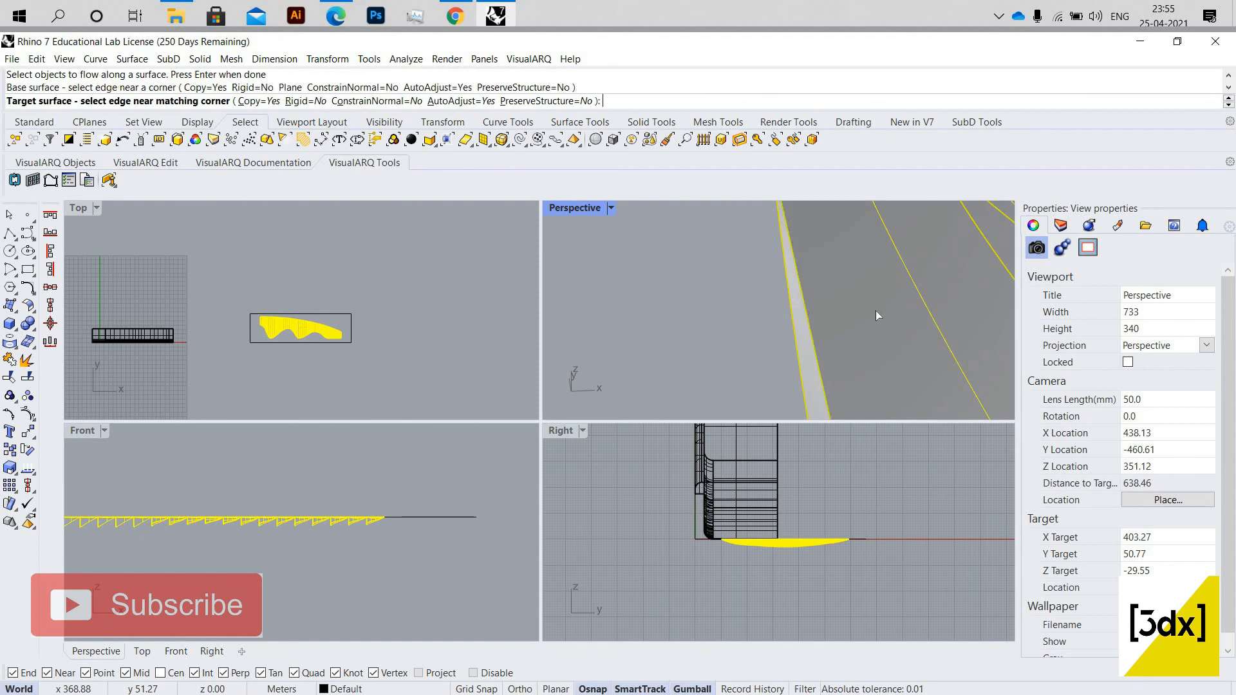
Pick the pavilion's wavy front facade as the flow's target surface, near the matching corner, choosing the first polysurface surface candidate.
scroll(837, 302, down, 5)
scroll(703, 309, down, 10)
scroll(734, 323, up, 10)
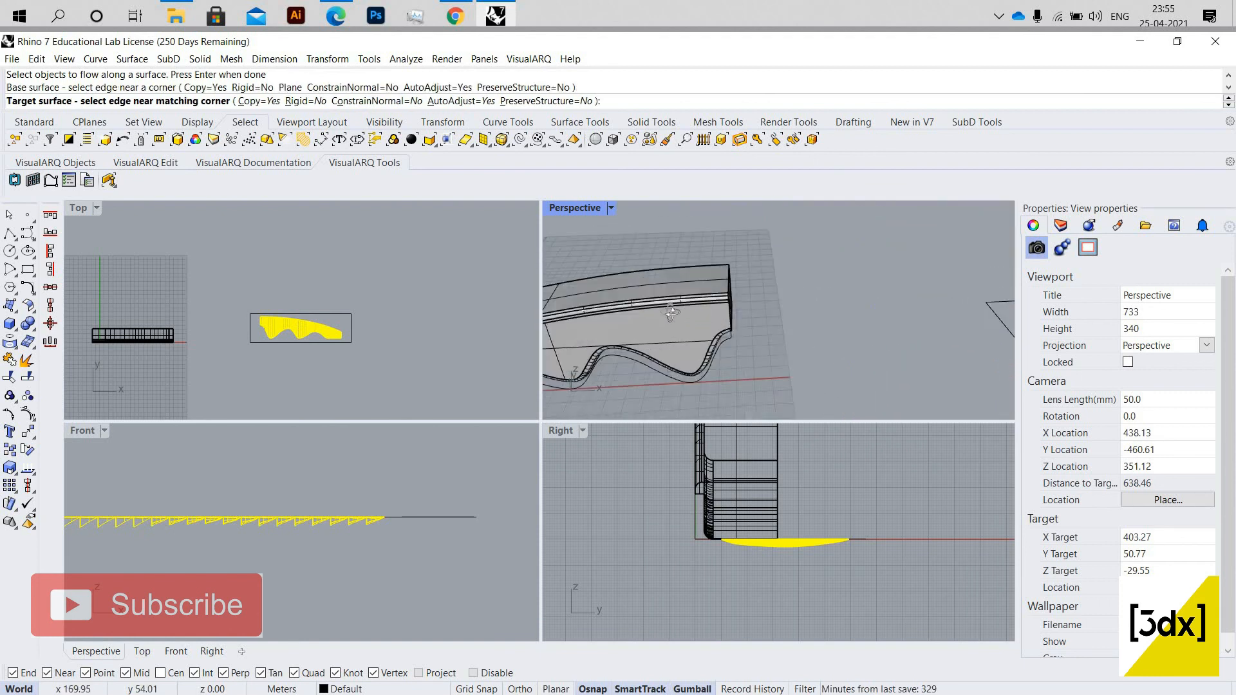
right_drag(592, 236, 581, 233)
click(638, 258)
click(643, 271)
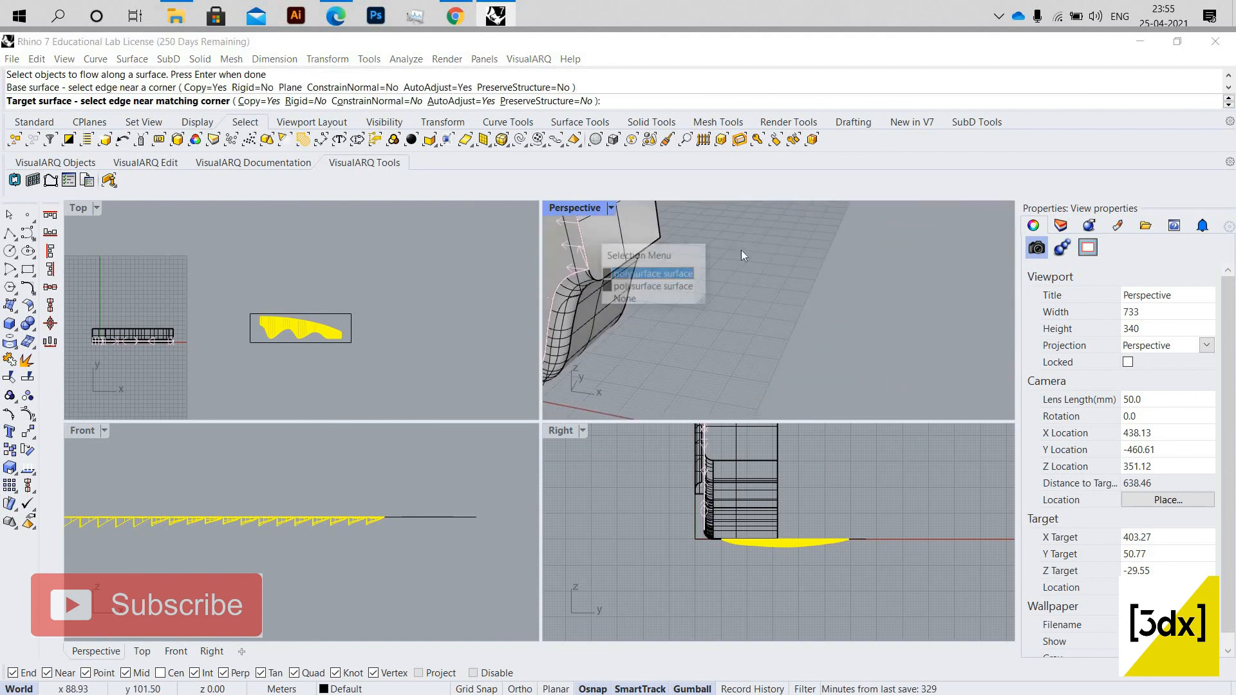
Examine the fins flowed onto the facade from both ends of the pavilion, with the Perspective view maximized.
scroll(882, 229, down, 6)
scroll(720, 314, up, 10)
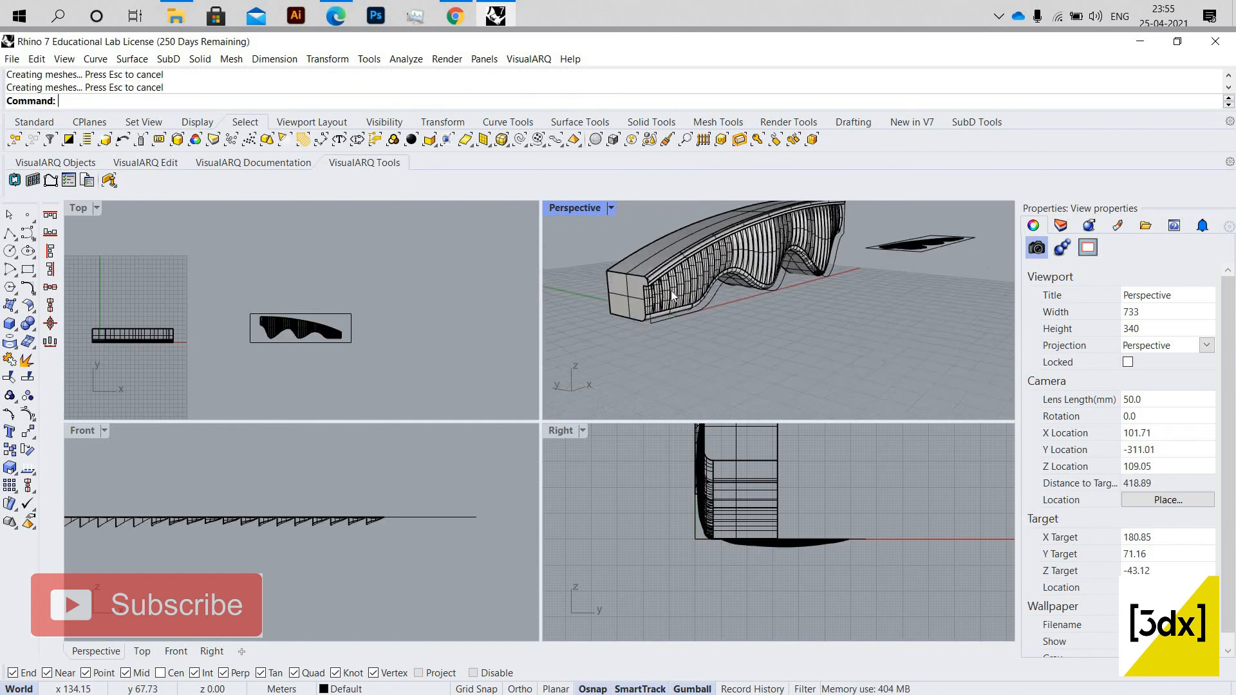
scroll(697, 309, down, 2)
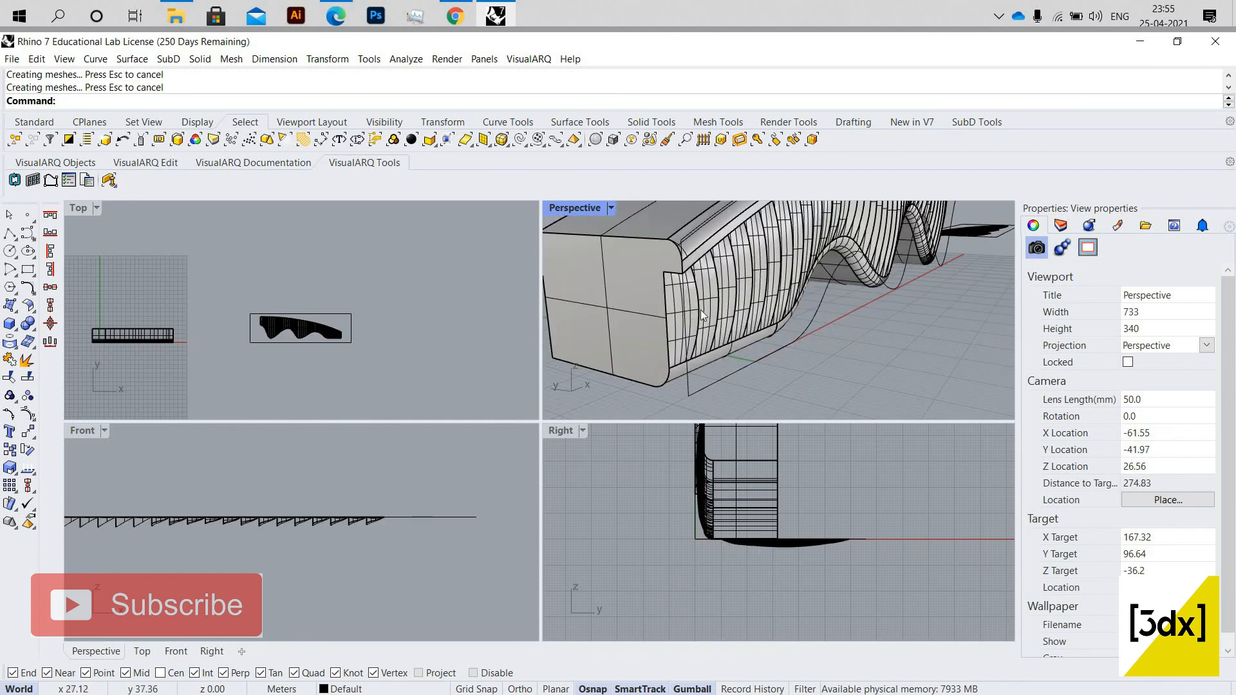
scroll(673, 326, up, 2)
scroll(674, 327, down, 4)
right_drag(596, 252, 673, 257)
double_click(573, 208)
scroll(477, 302, down, 2)
scroll(477, 303, down, 2)
right_drag(565, 303, 138, 218)
scroll(440, 277, up, 8)
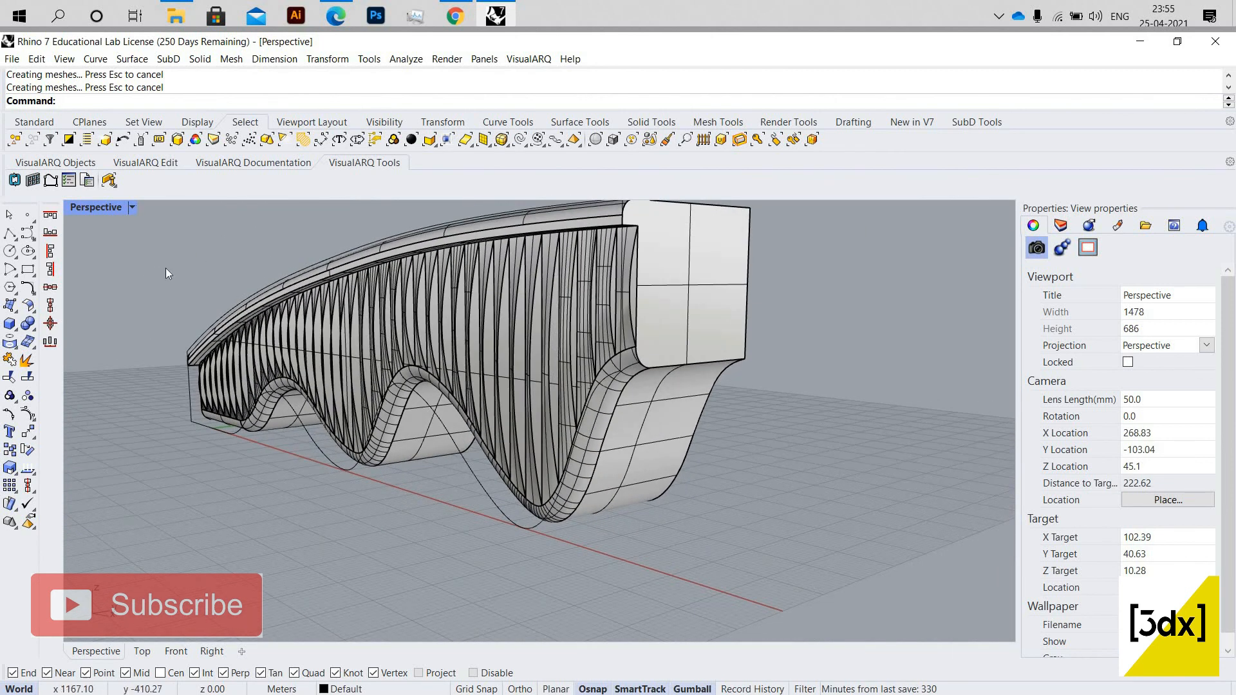
Set the Perspective view's display mode to Rendered and view the finned facade from a slightly higher angle.
click(132, 207)
click(187, 251)
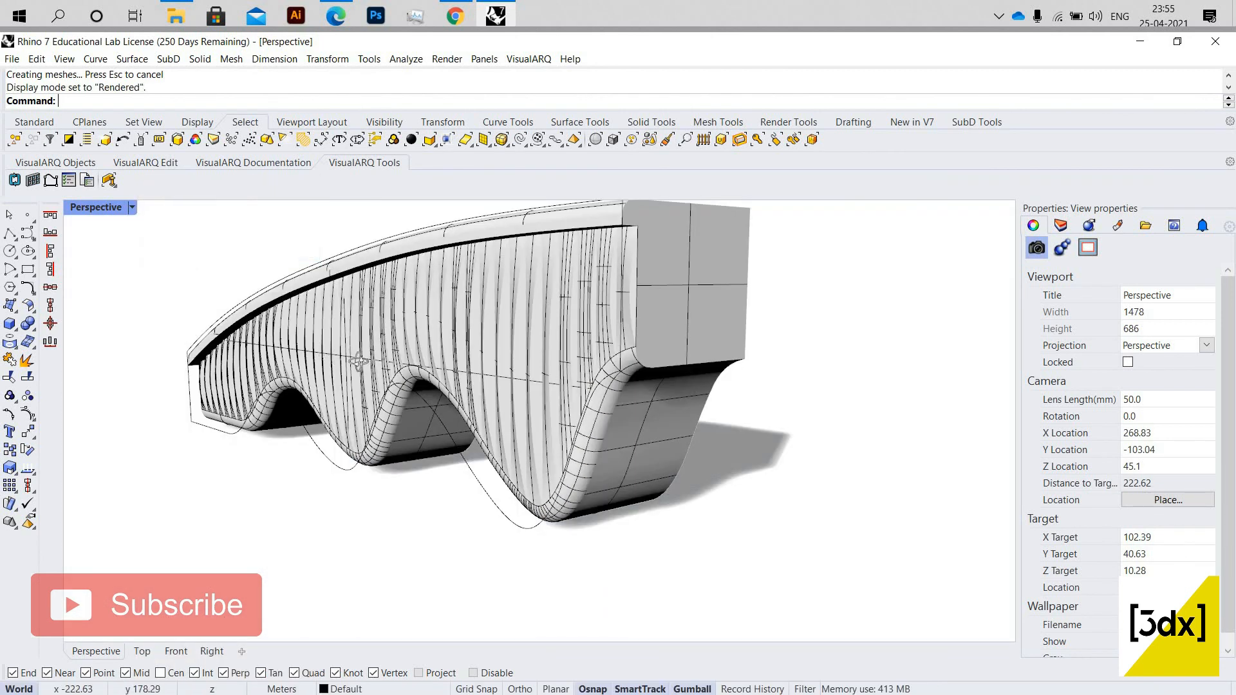
right_drag(359, 362, 157, 265)
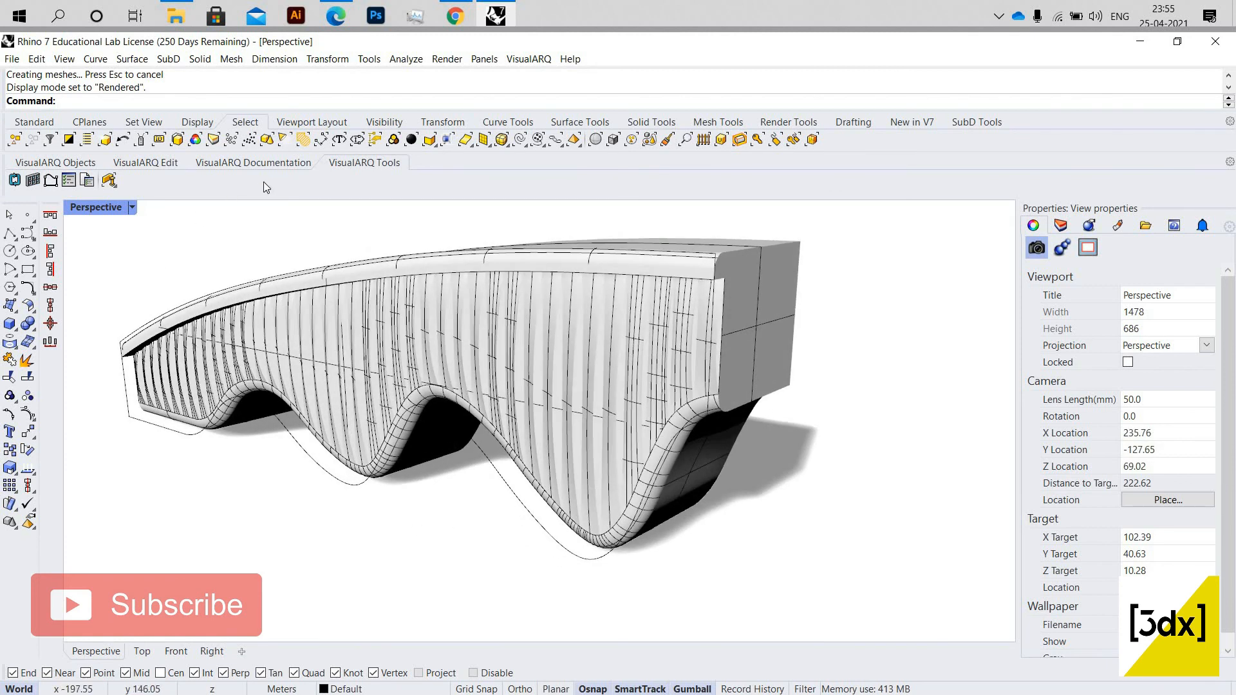